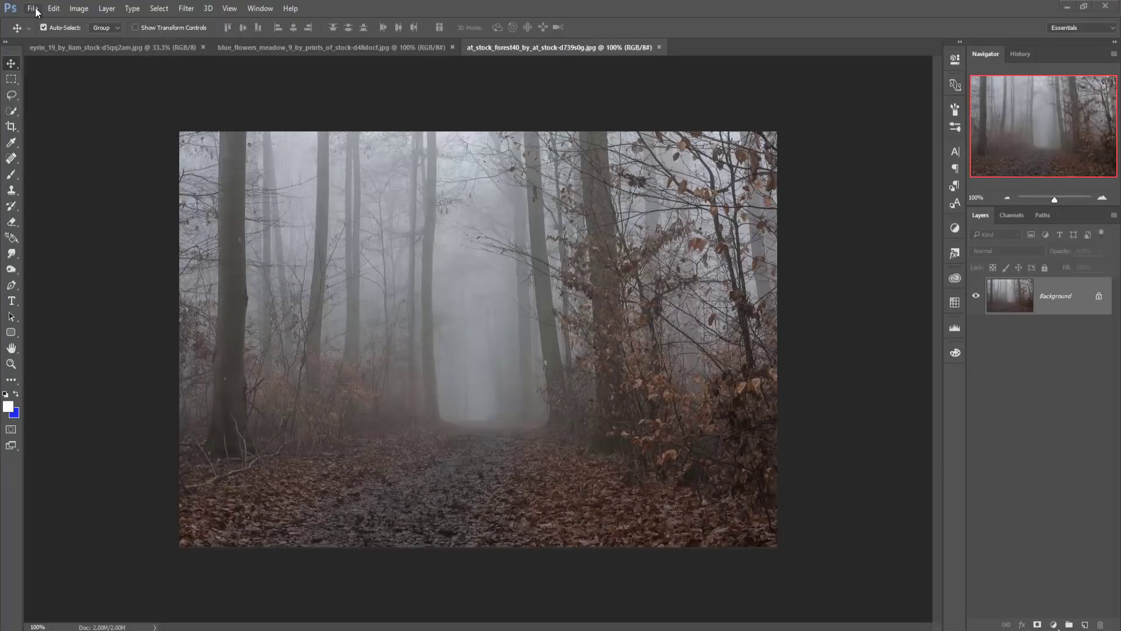
Create a new 1280 × 720 px, 300 ppi document with a white background
left_click(32, 9)
left_click(41, 22)
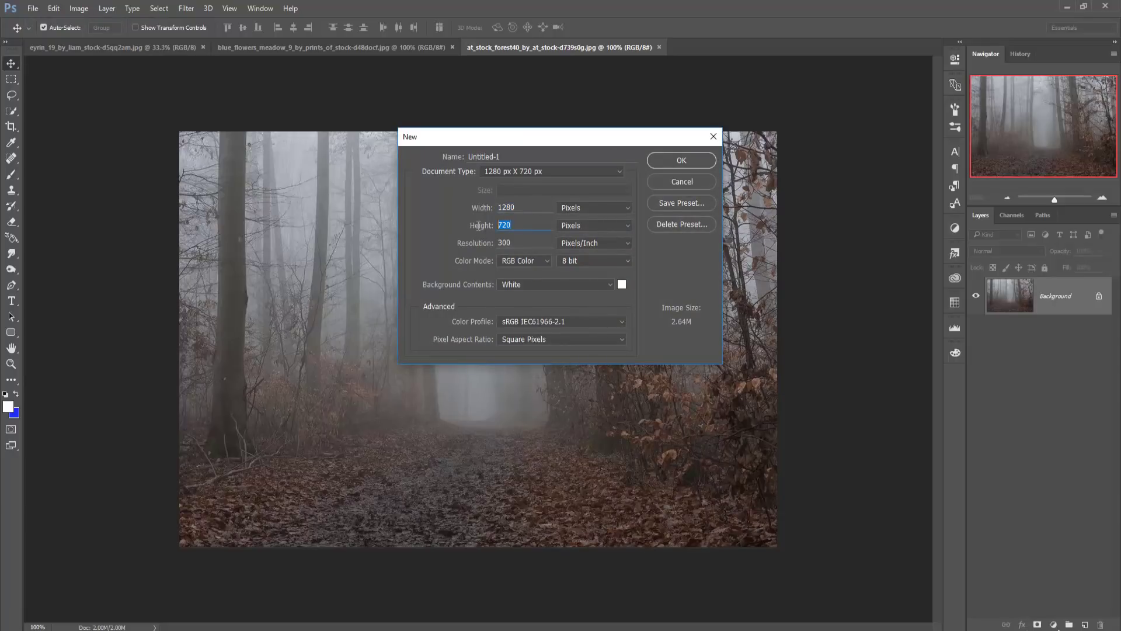
left_click(680, 160)
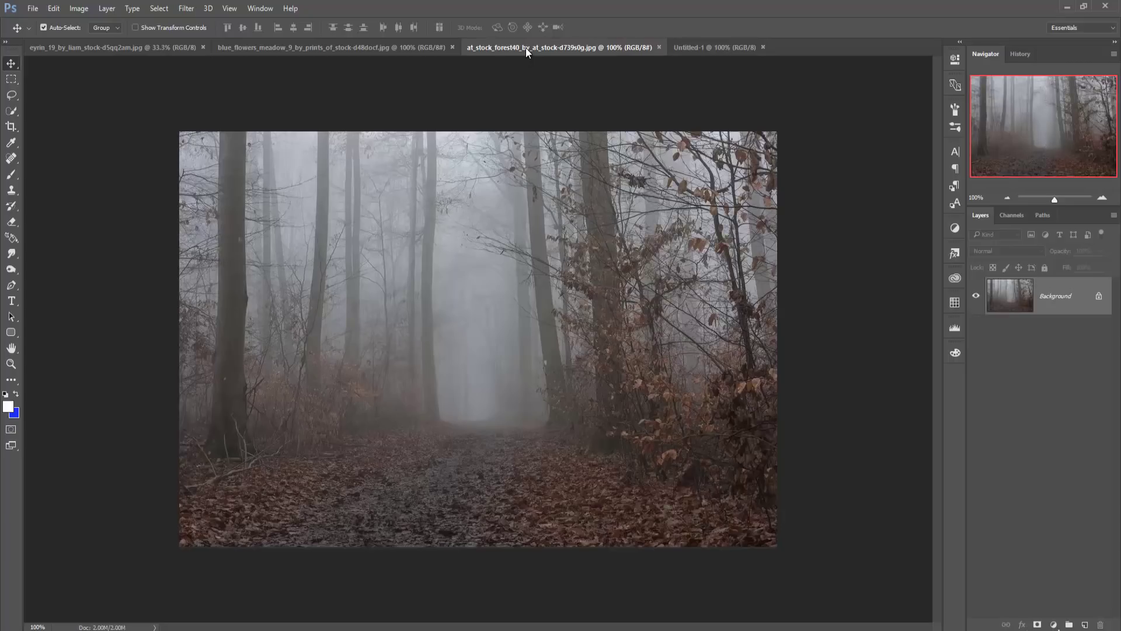
Drag the misty forest photo into Untitled-1 as Layer 1
left_click_drag(526, 47, 527, 87)
left_click_drag(675, 289, 446, 321)
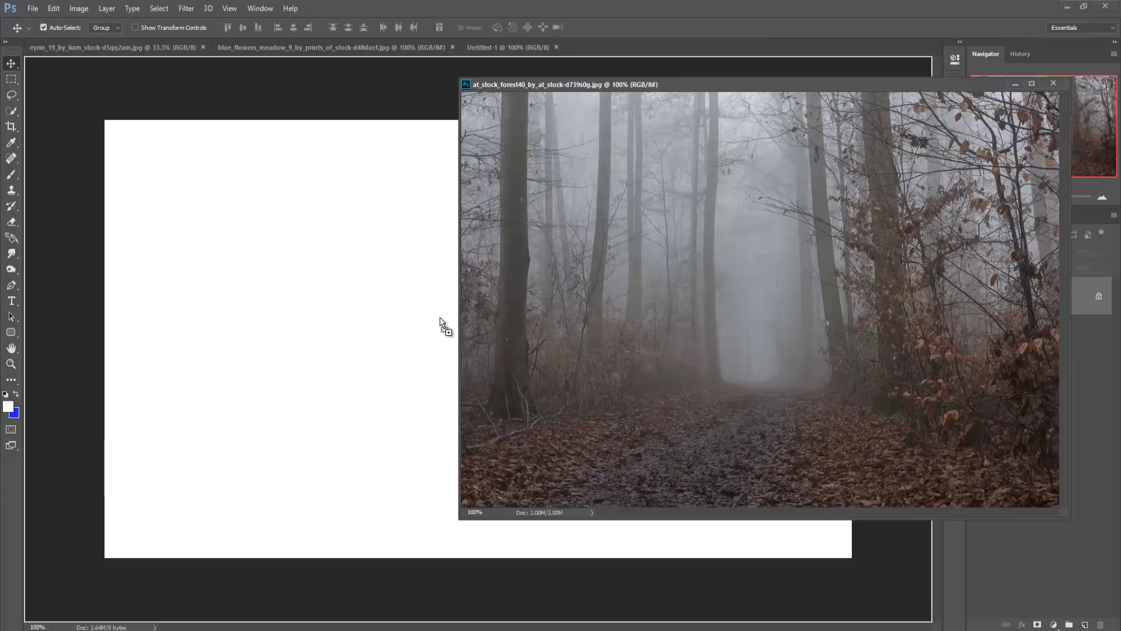
left_click(1015, 83)
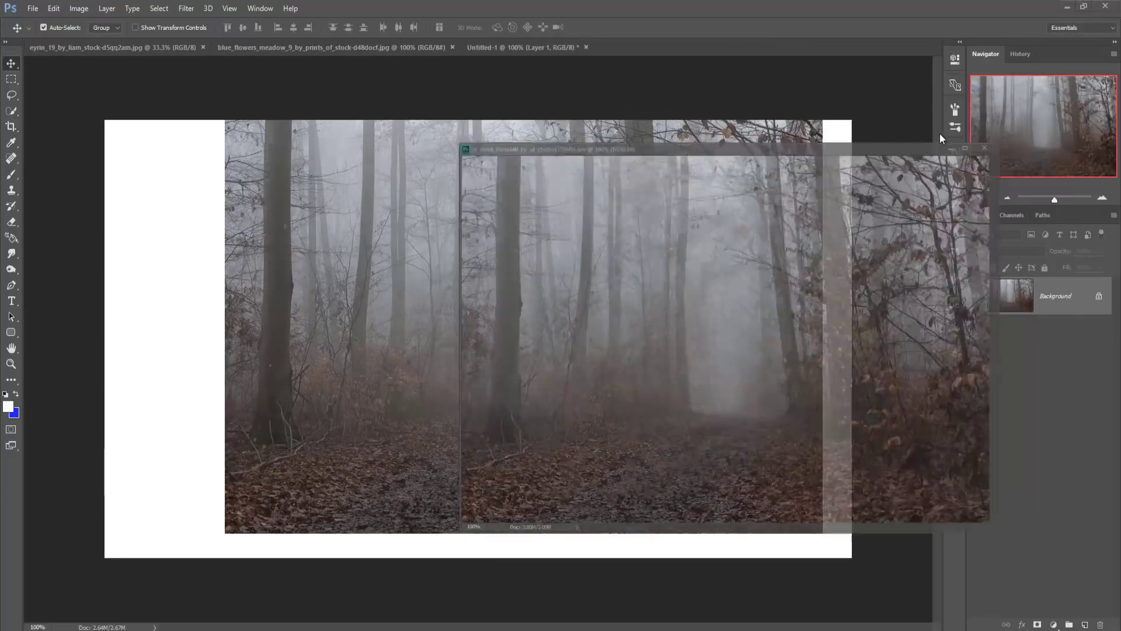
left_click_drag(709, 251, 675, 264)
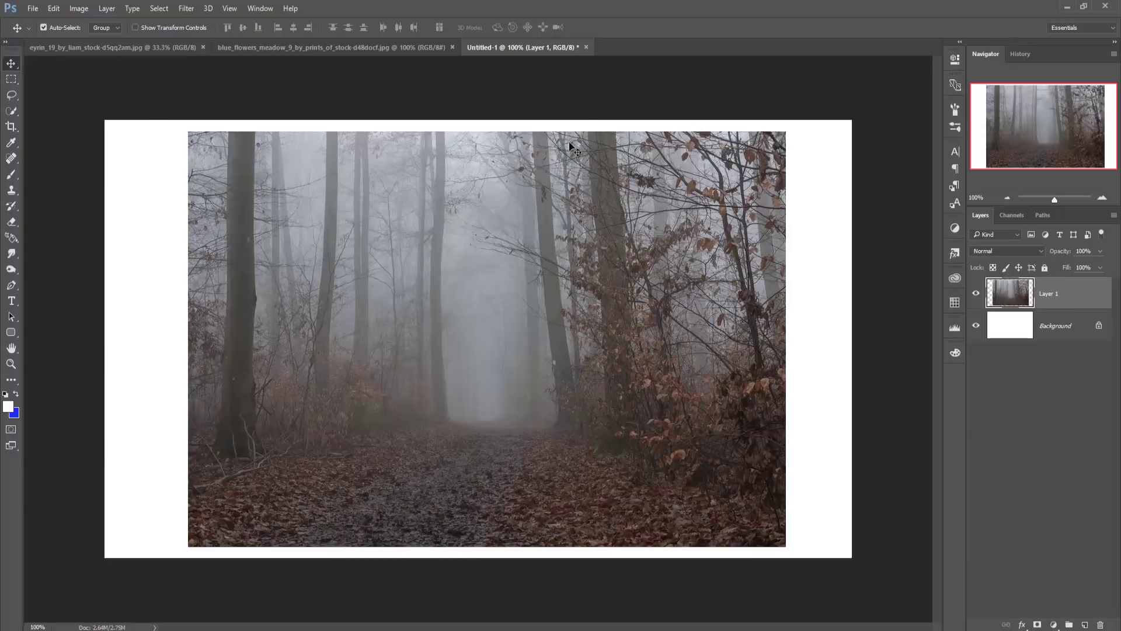
Scale the forest layer to about 125.5% so it fills the canvas, and commit
left_click(135, 27)
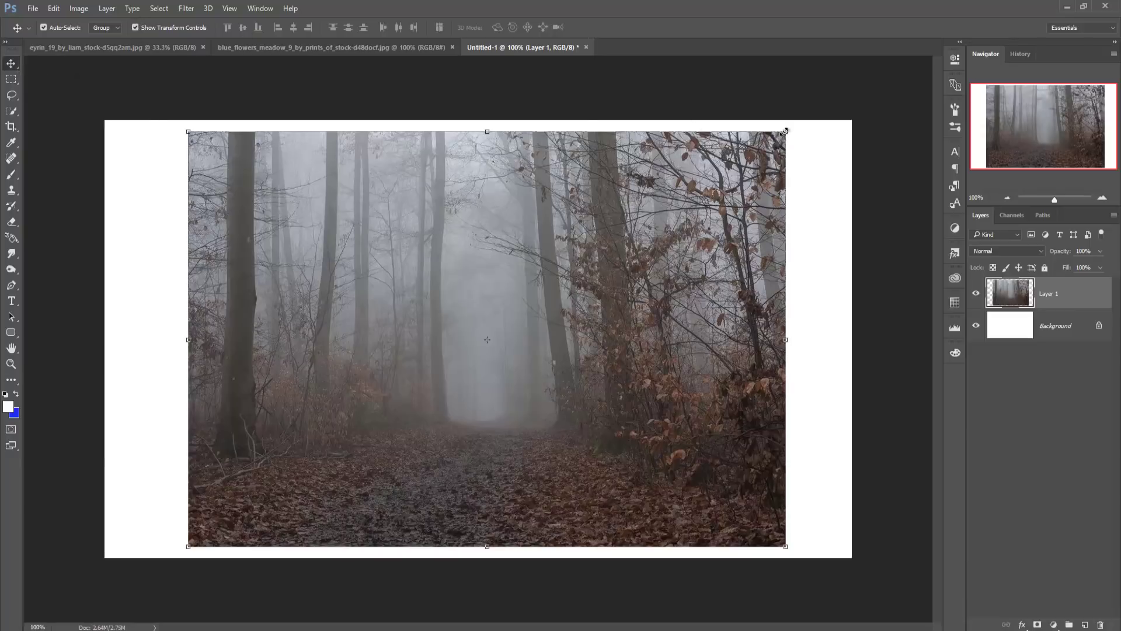
left_click_drag(786, 131, 902, 125)
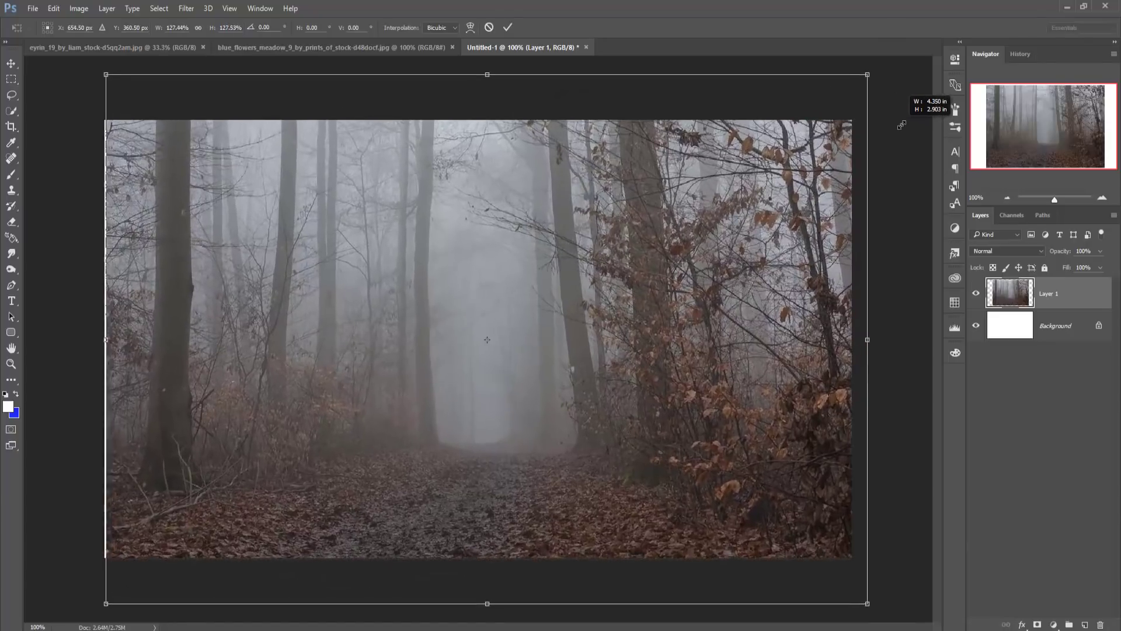
left_click_drag(902, 124, 930, 119)
left_click_drag(768, 268, 754, 319)
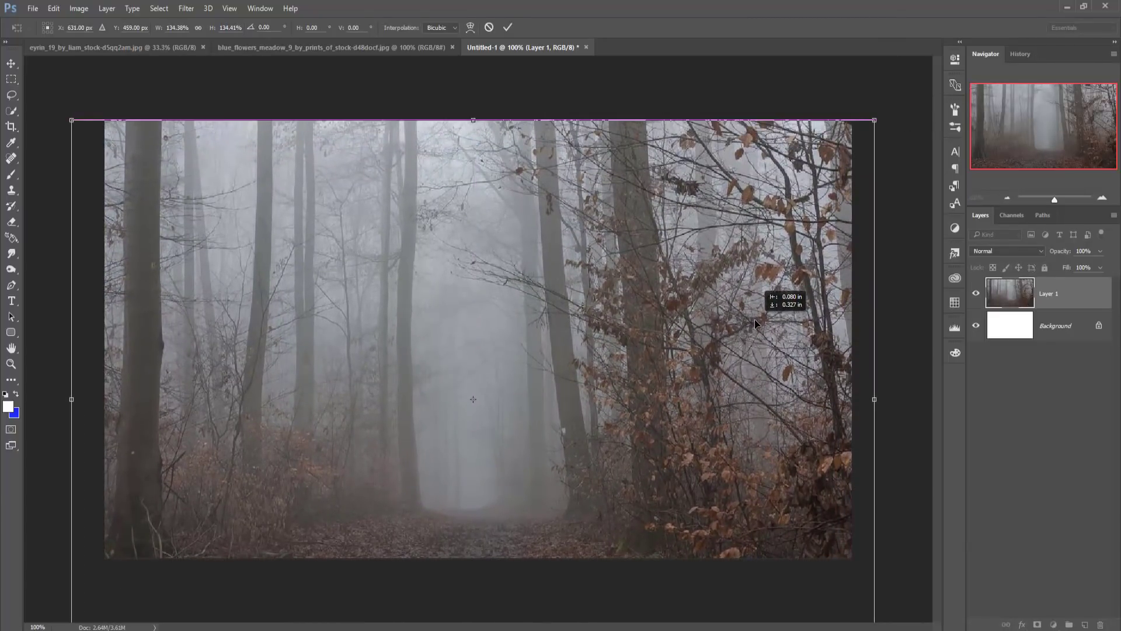
mouse_move(754, 319)
left_mouse_down()
mouse_move(765, 264)
mouse_move(765, 276)
left_mouse_up()
left_click_drag(882, 80, 865, 99)
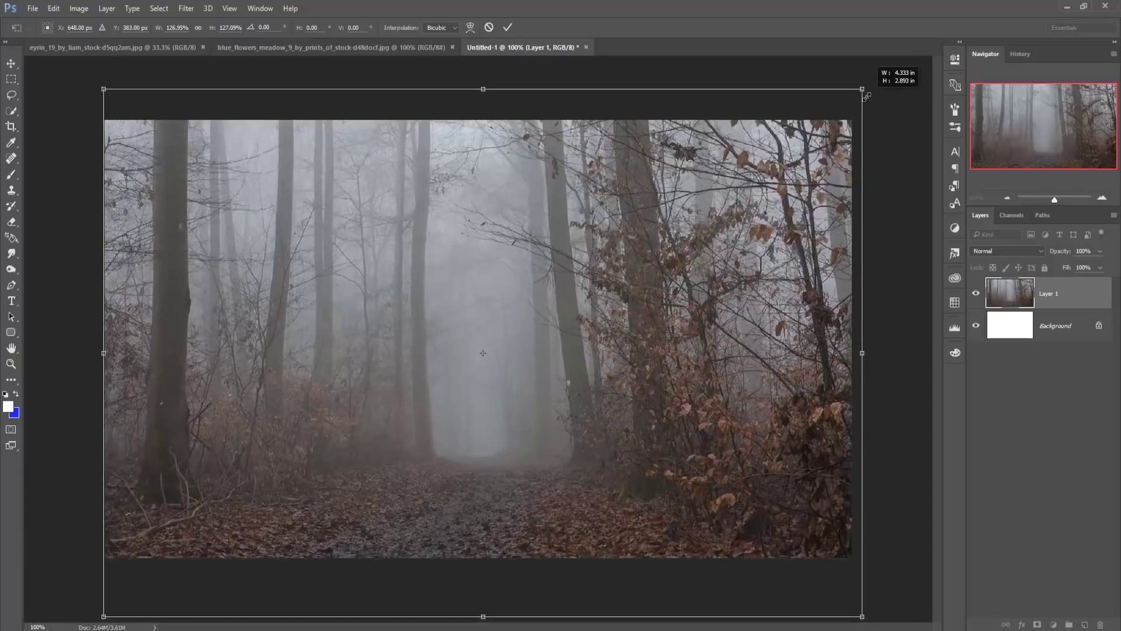
left_click_drag(813, 198, 809, 194)
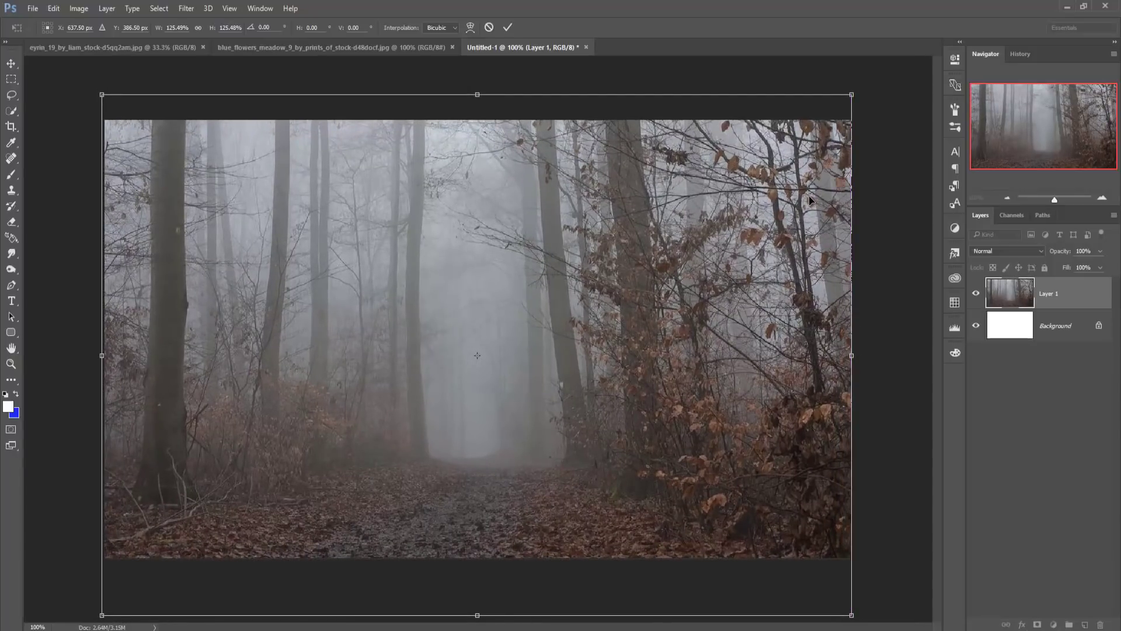
left_click(505, 26)
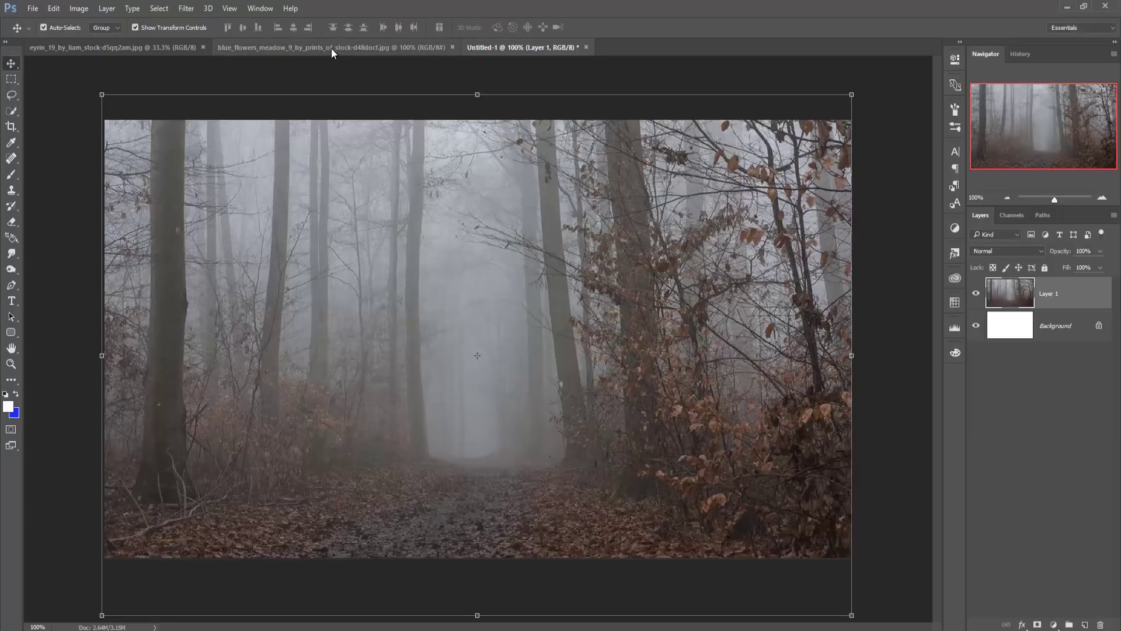
Quick-select the flowering meadow in blue_flowers and float that photo's window
left_click(311, 53)
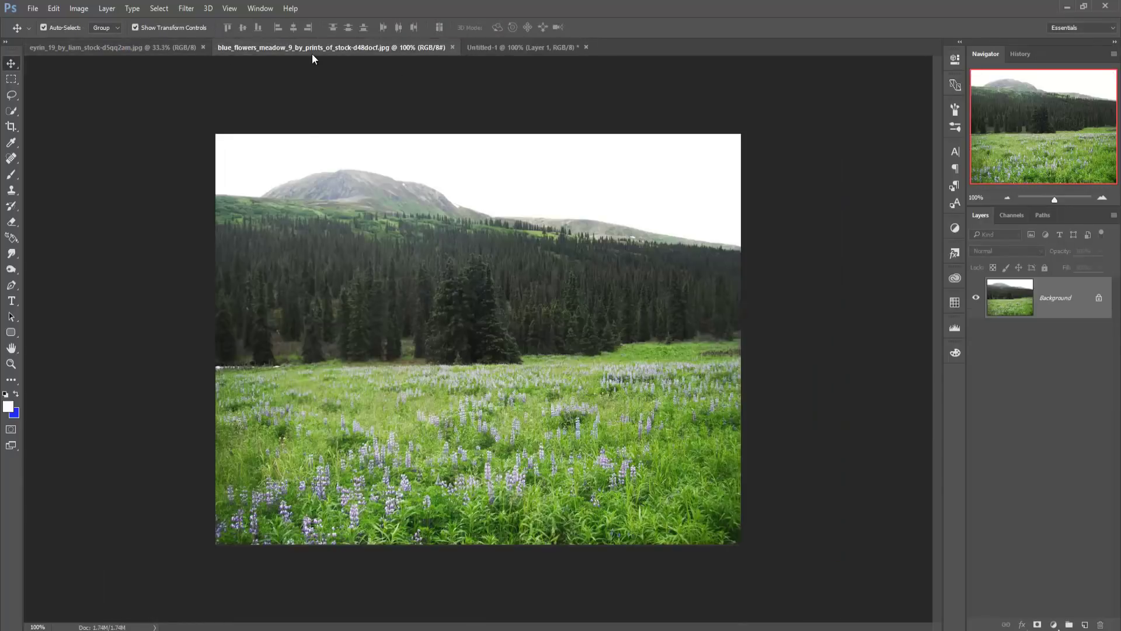
left_click(12, 112)
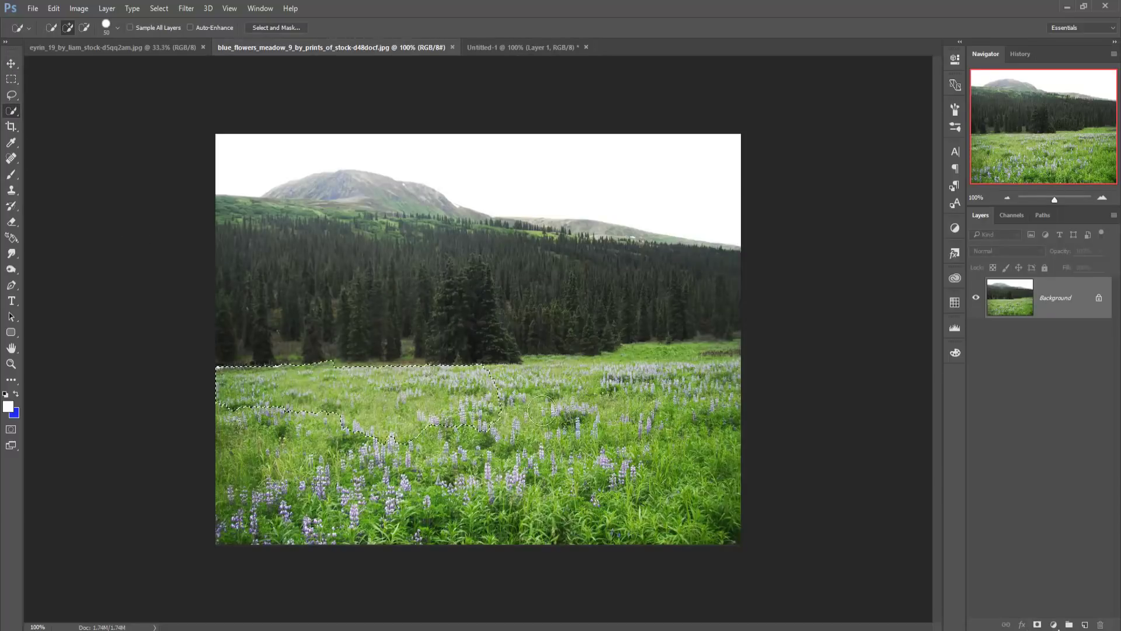
mouse_move(541, 411)
left_mouse_down()
mouse_move(740, 403)
mouse_move(809, 430)
left_mouse_up()
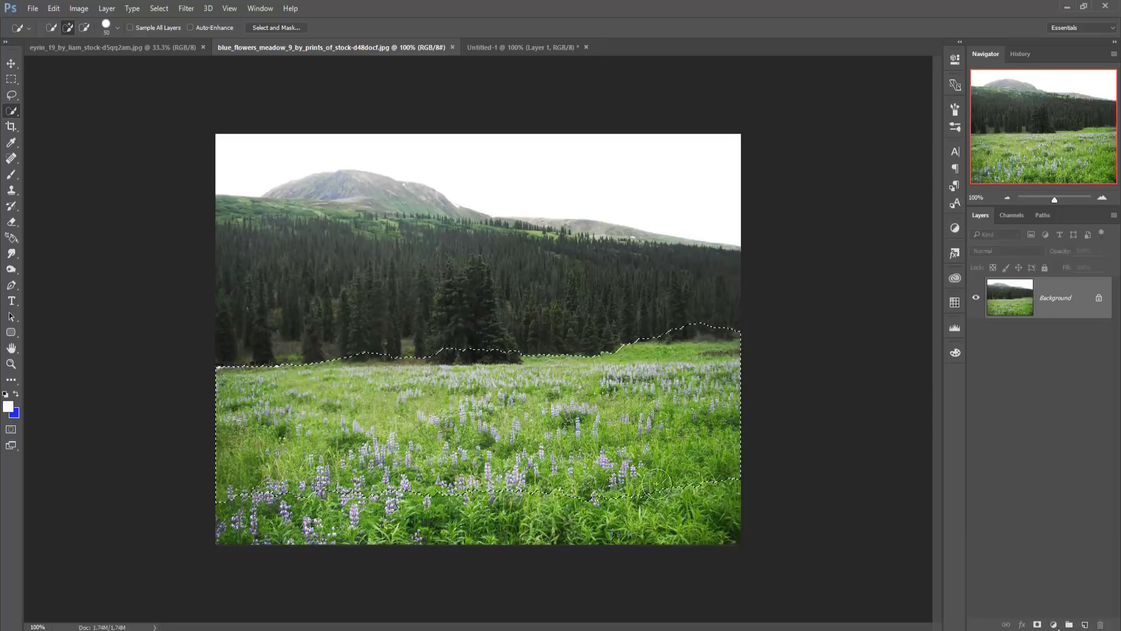
left_click_drag(656, 484, 453, 526)
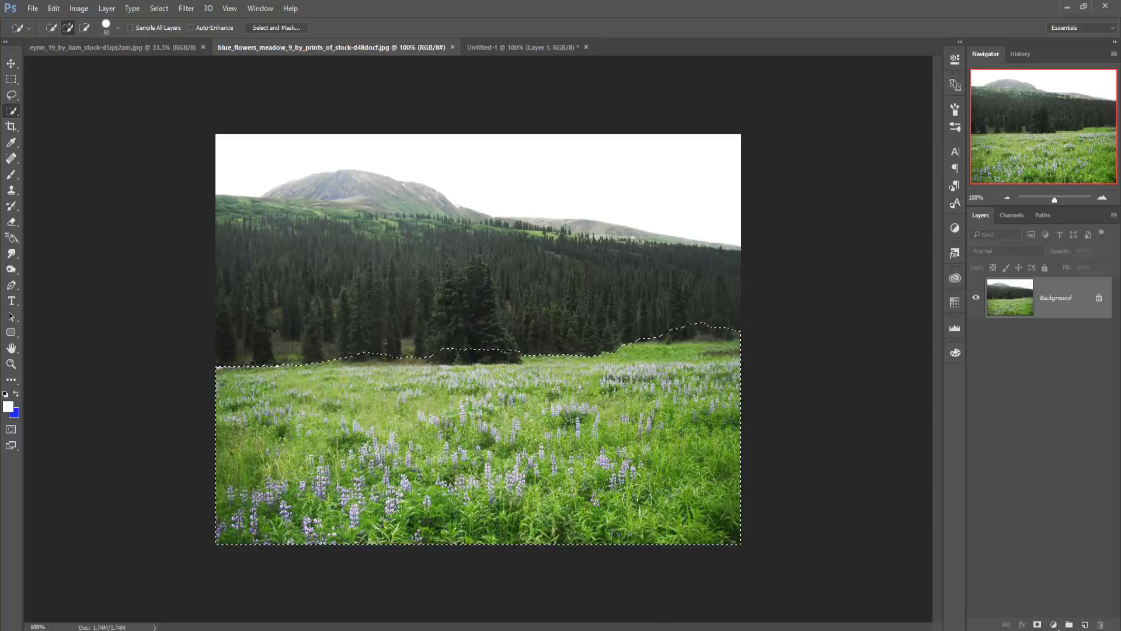
left_click(11, 63)
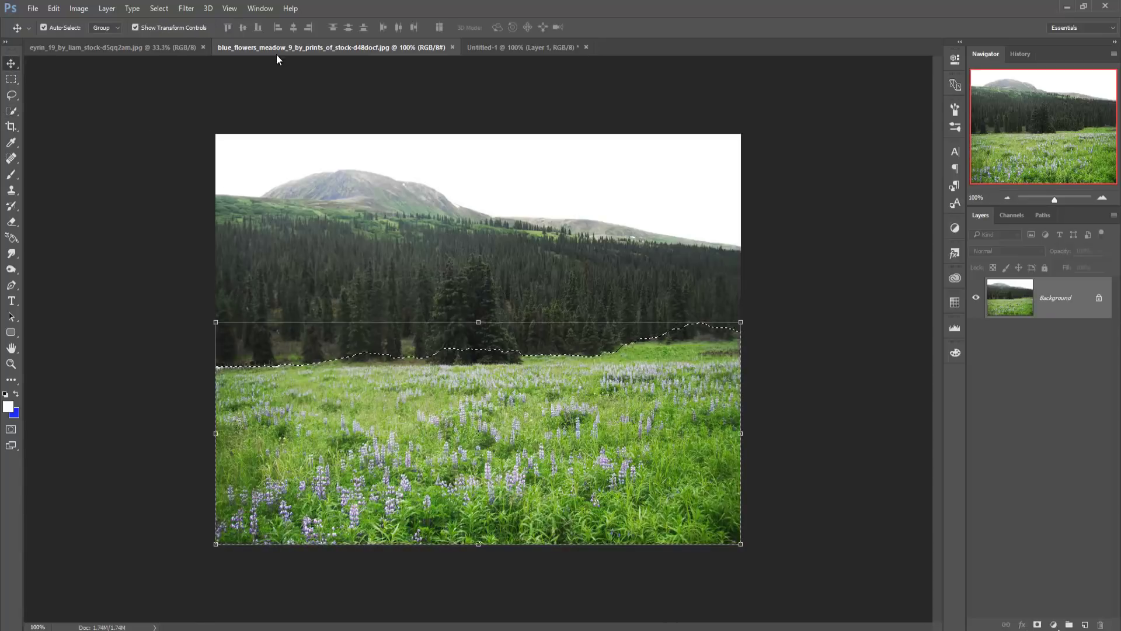
left_click_drag(276, 48, 820, 218)
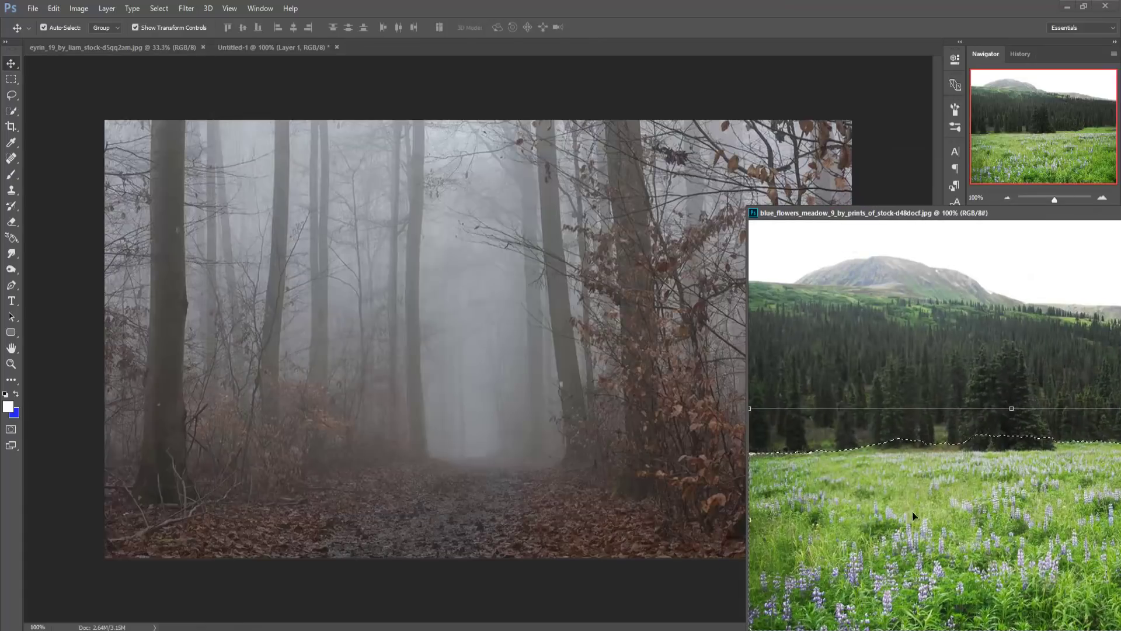
Drag the selected meadow into the composition as Layer 2
left_click_drag(914, 516, 524, 494)
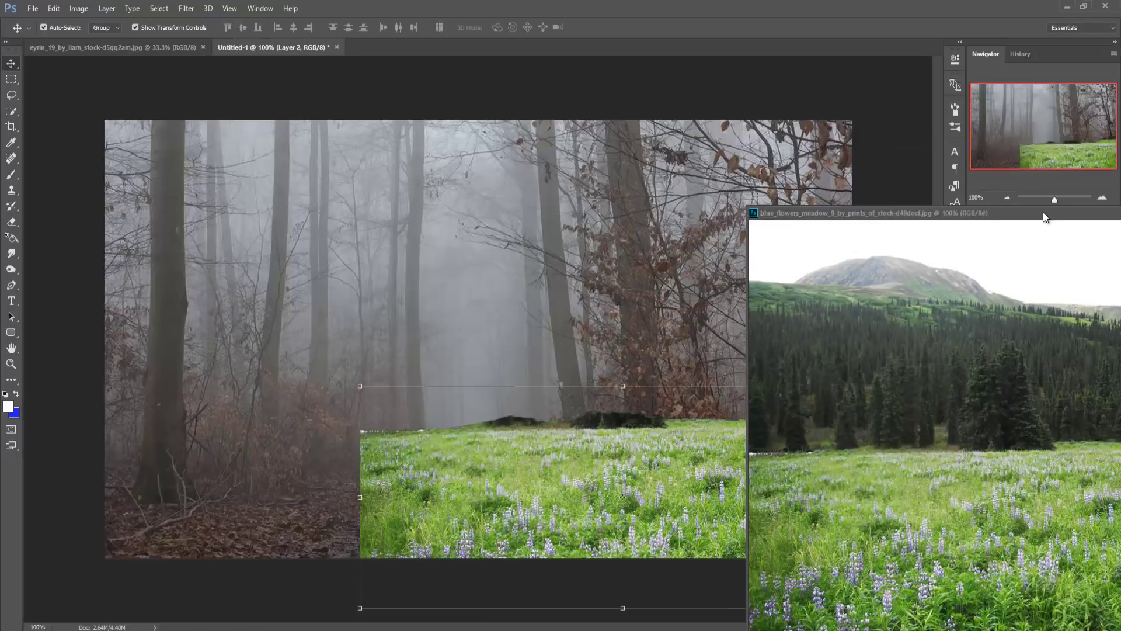
left_click_drag(1044, 218, 565, 263)
left_click(717, 240)
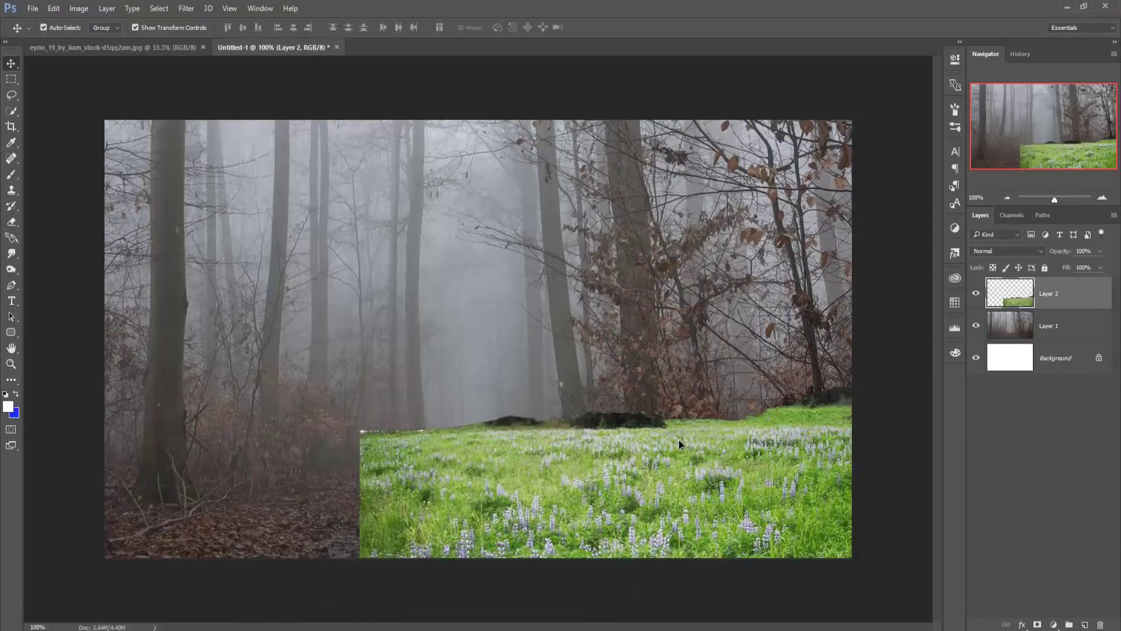
Scale the meadow to about 145% across the canvas bottom and stack it below Layer 1
left_click_drag(638, 388, 523, 389)
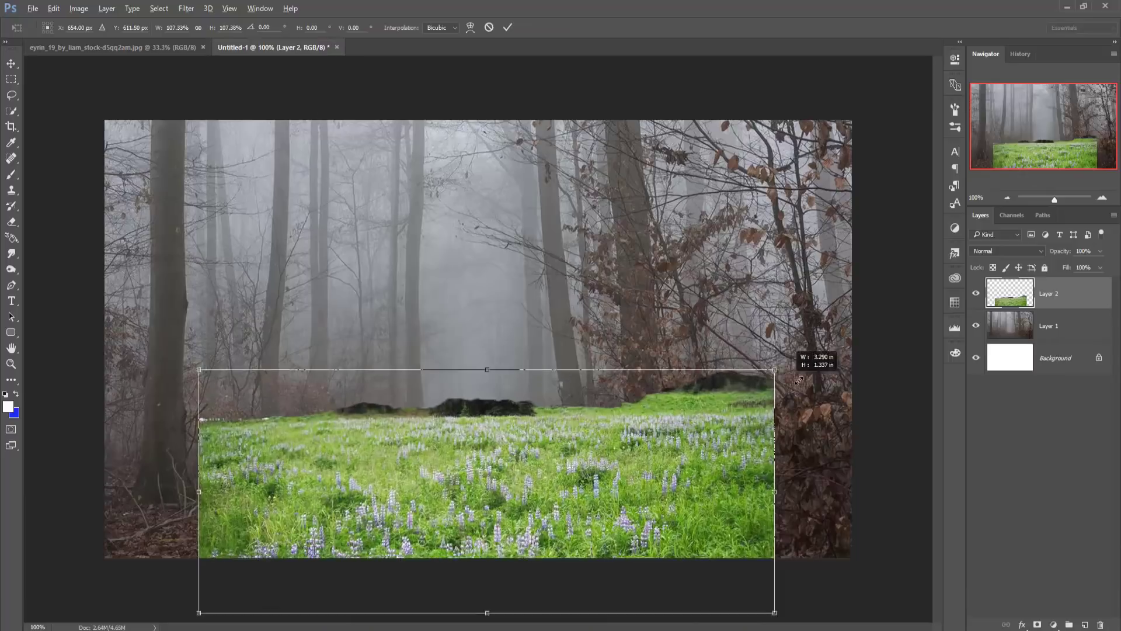
left_click_drag(748, 383, 853, 338)
left_click_drag(765, 435, 752, 485)
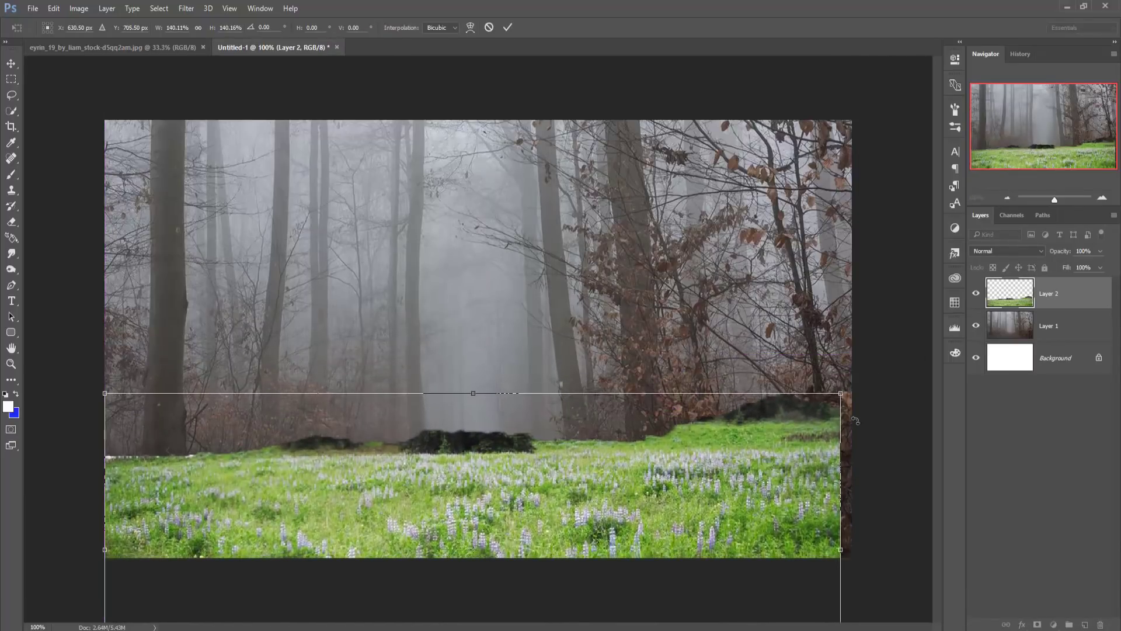
left_click_drag(841, 394, 857, 390)
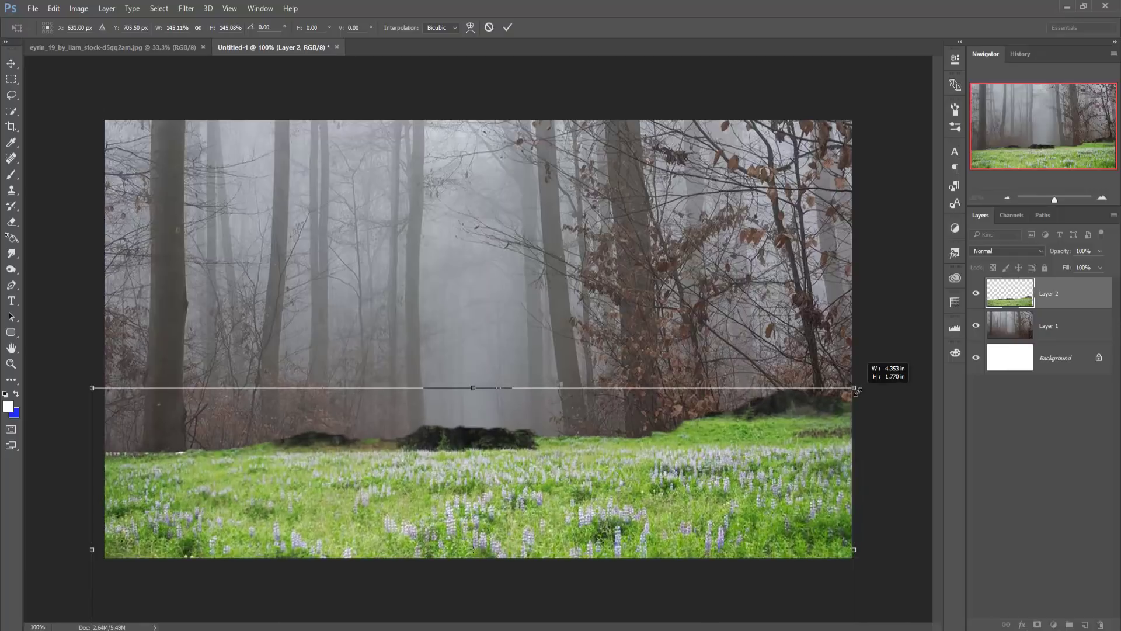
left_click_drag(791, 464, 796, 440)
key("Return")
left_click_drag(1083, 293, 1074, 336)
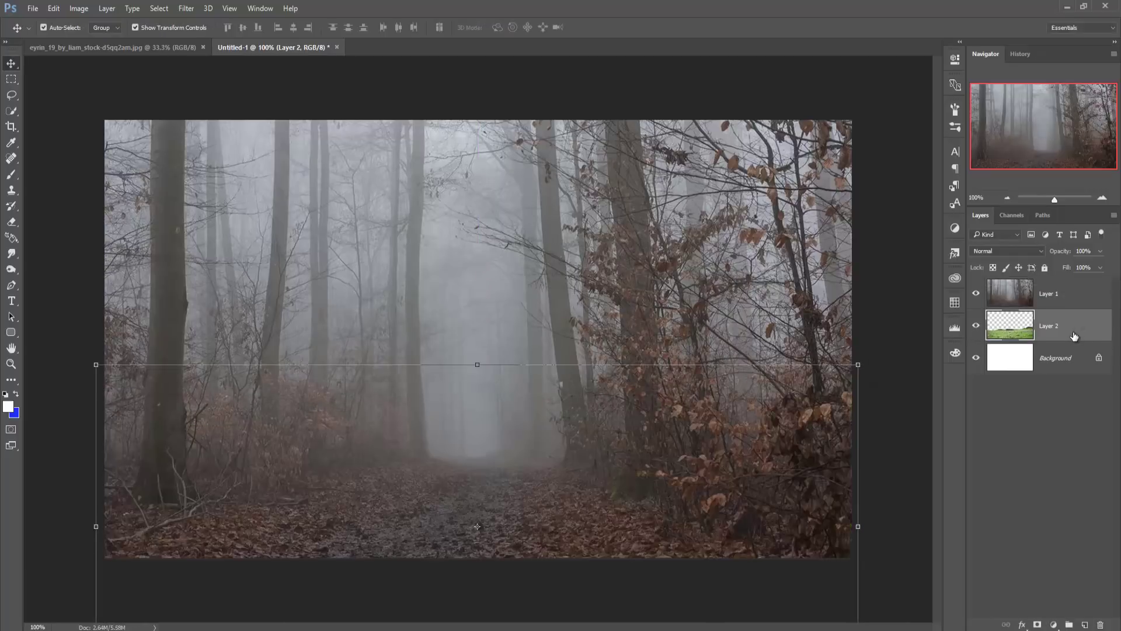
left_click(1058, 305)
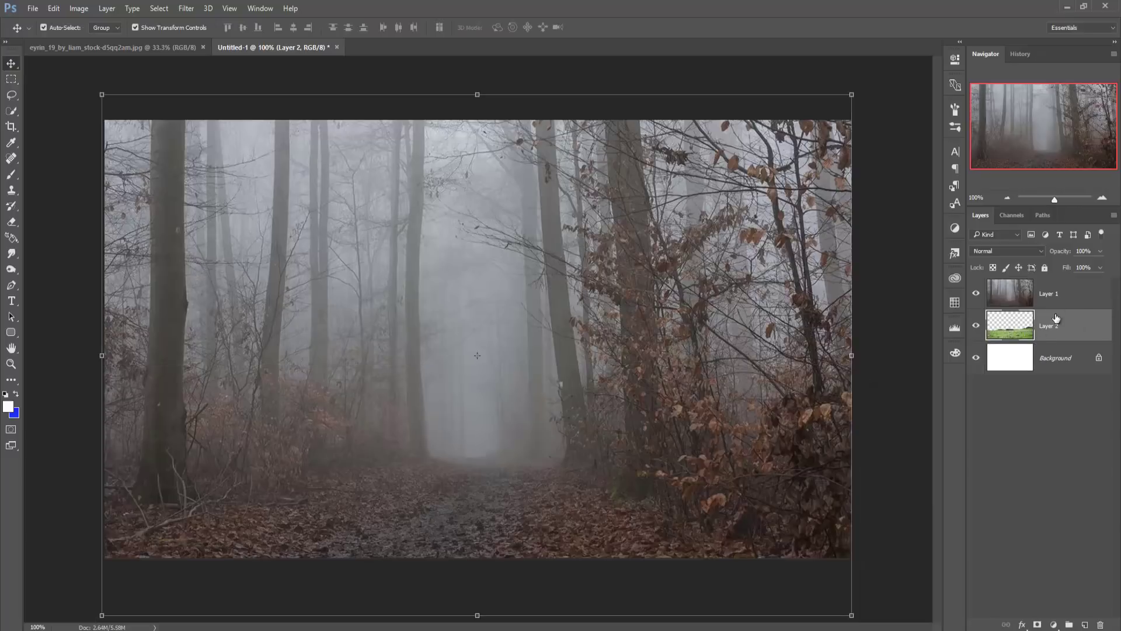
Add a layer mask to Layer 1 and set a soft black brush to 36% opacity
left_click(1036, 624)
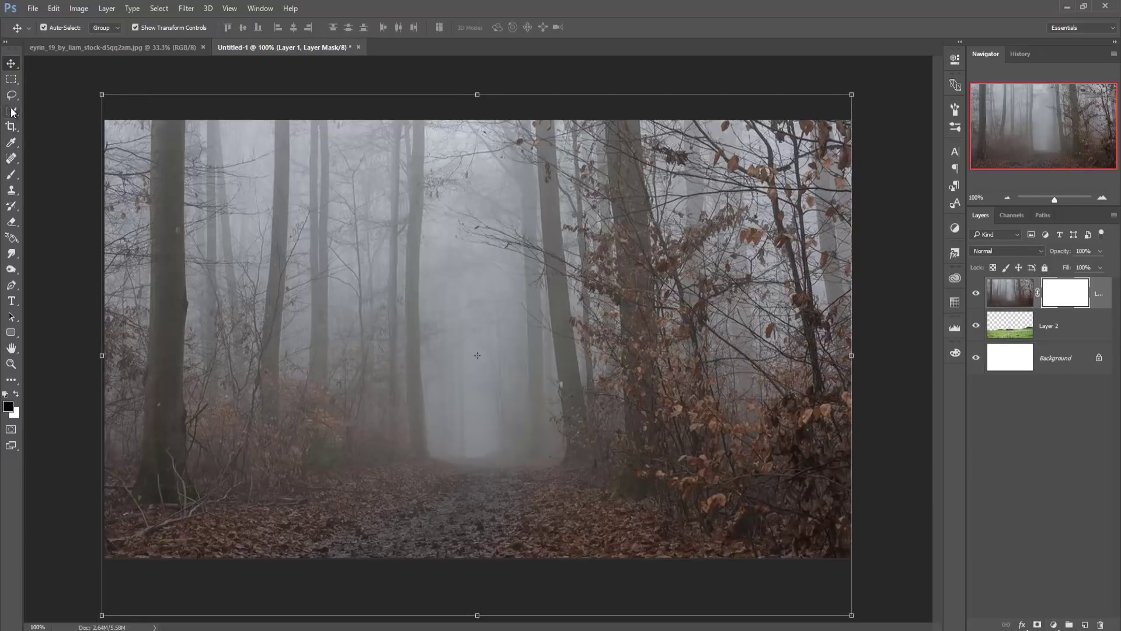
left_click(11, 174)
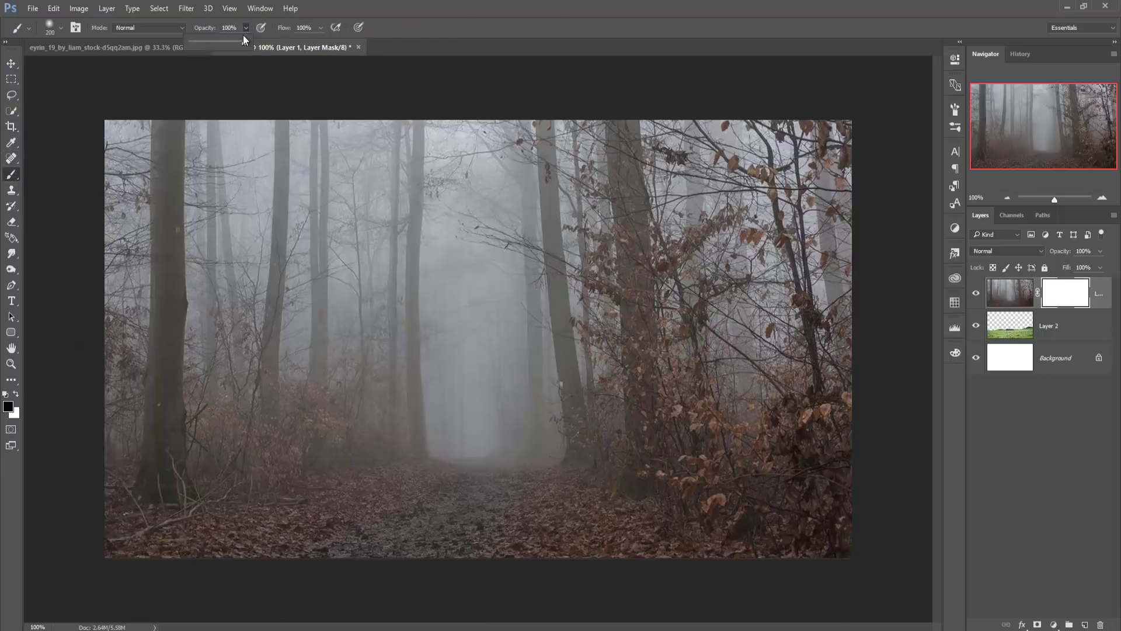
left_click_drag(212, 43, 210, 43)
Paint the mask along the bottom to reveal the meadow grass and lupines
mouse_move(124, 534)
left_mouse_down()
mouse_move(282, 568)
mouse_move(57, 566)
mouse_move(88, 545)
mouse_move(151, 581)
mouse_move(358, 538)
mouse_move(320, 522)
mouse_move(438, 563)
mouse_move(643, 525)
mouse_move(538, 512)
mouse_move(600, 537)
mouse_move(818, 545)
mouse_move(706, 504)
mouse_move(834, 538)
left_mouse_up()
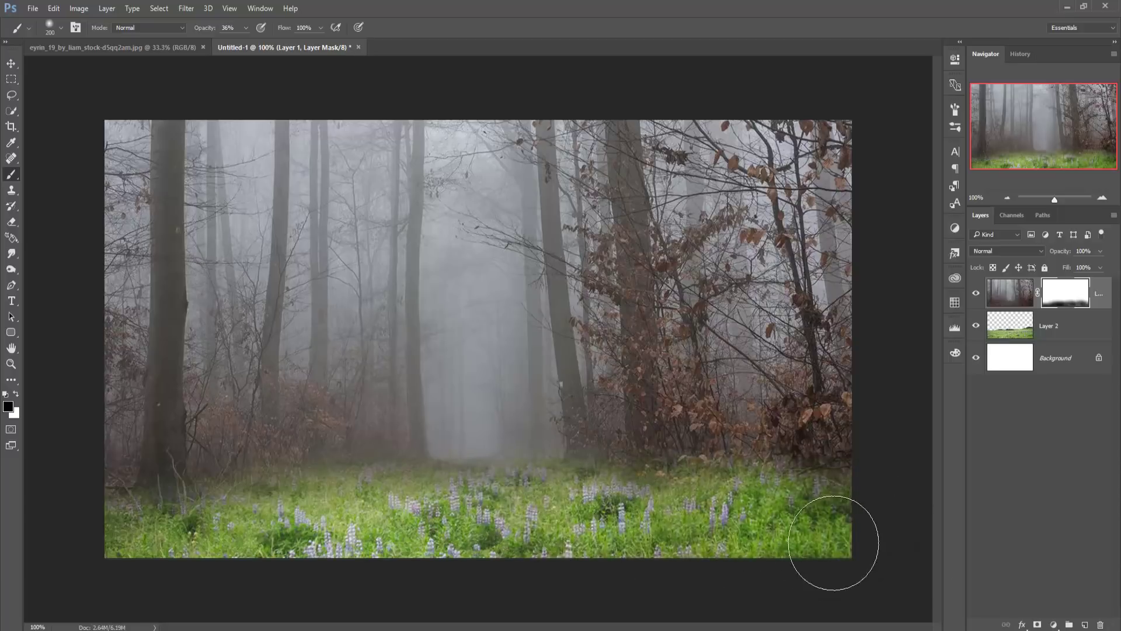
mouse_move(519, 532)
left_mouse_down()
mouse_move(438, 514)
mouse_move(251, 508)
mouse_move(195, 556)
left_mouse_up()
mouse_move(123, 559)
left_mouse_down()
mouse_move(113, 555)
mouse_move(130, 546)
mouse_move(55, 523)
mouse_move(95, 490)
mouse_move(50, 514)
left_mouse_up()
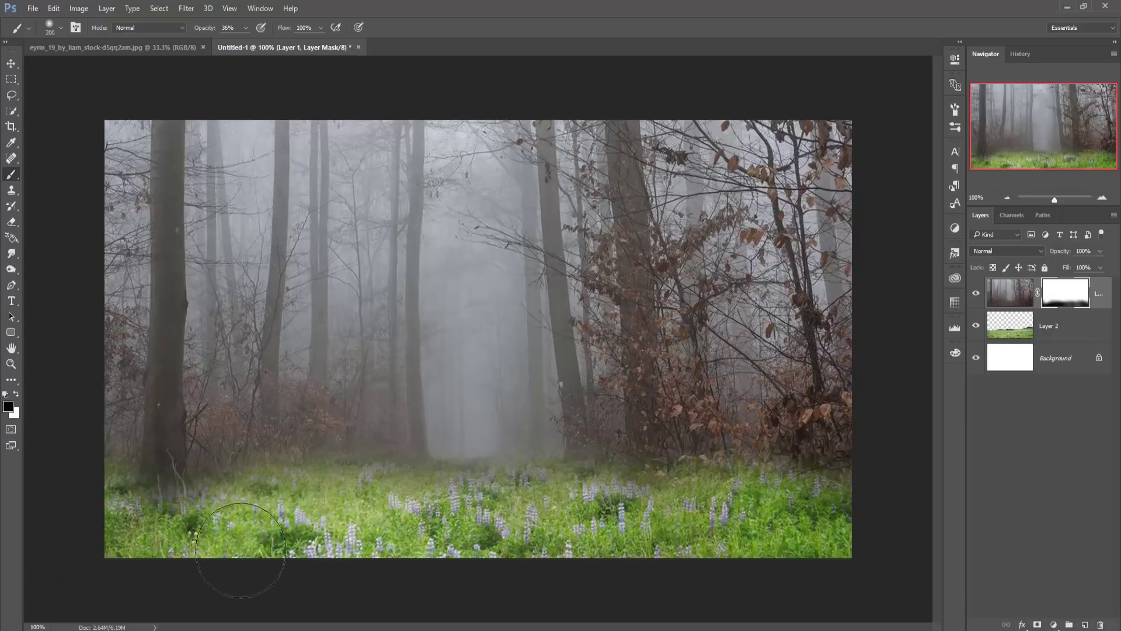
left_click_drag(240, 549, 202, 543)
mouse_move(741, 554)
left_mouse_down()
mouse_move(888, 508)
mouse_move(871, 523)
left_mouse_up()
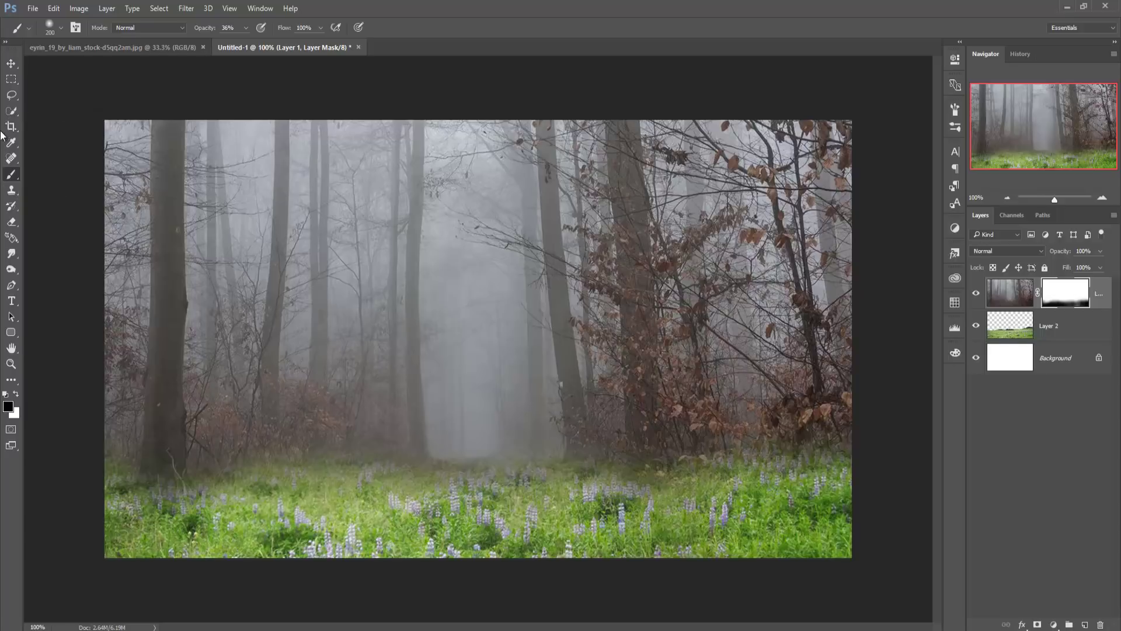
left_click(11, 66)
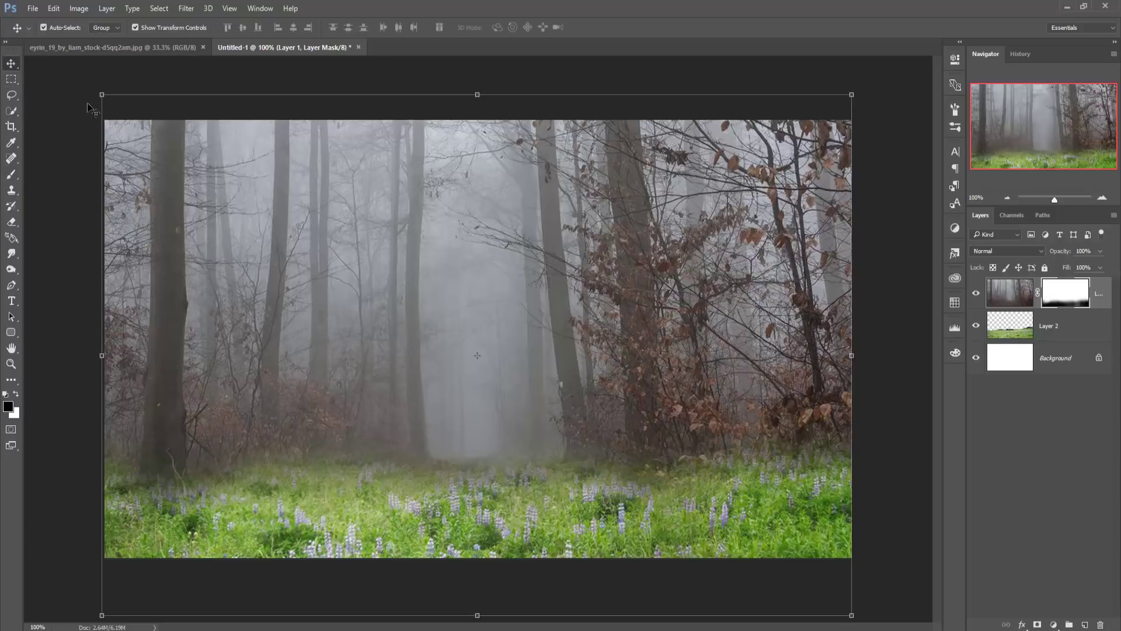
Duplicate Layer 1 as Layer 1 copy
right_click(1098, 296)
right_click(1098, 296)
left_click(972, 131)
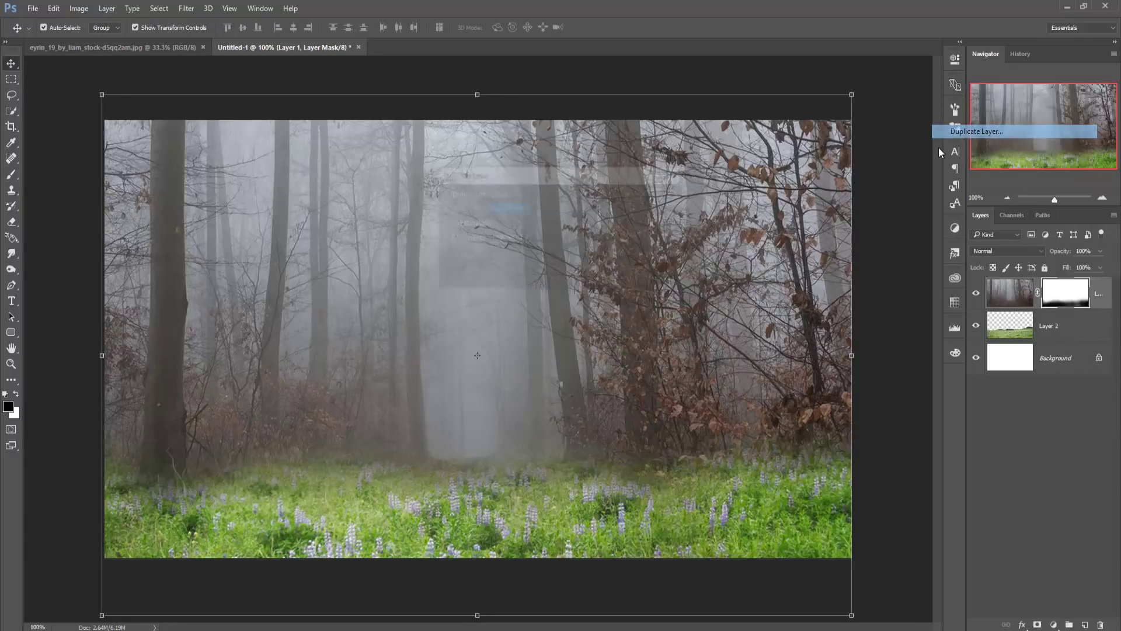
left_click(655, 194)
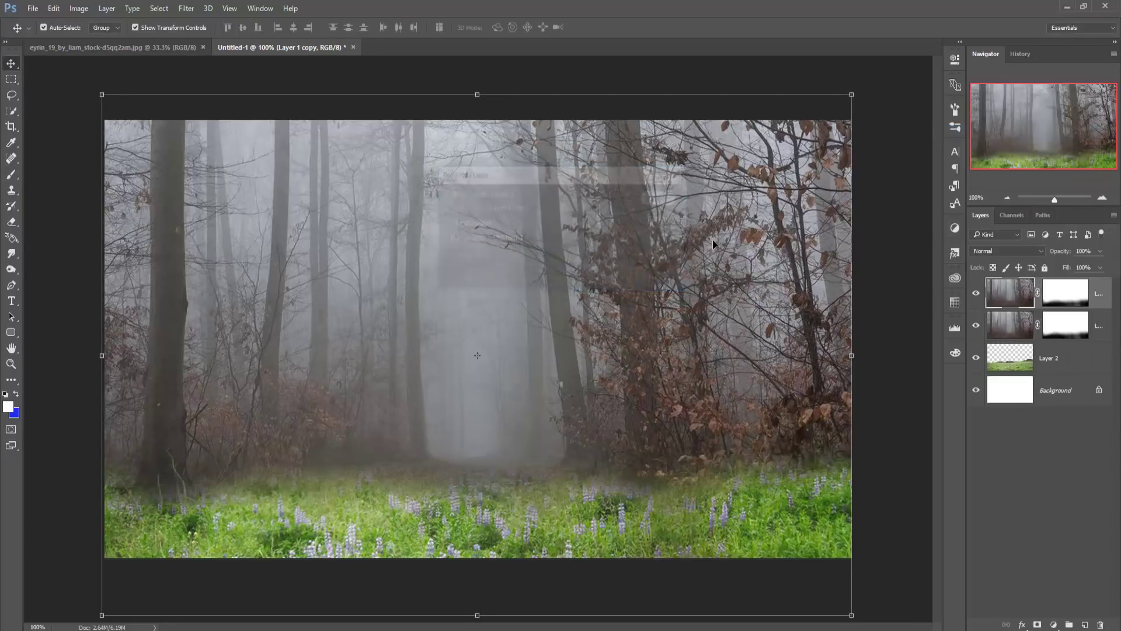
Flip Layer 1 copy horizontally and target its layer mask
left_click(53, 9)
mouse_move(71, 257)
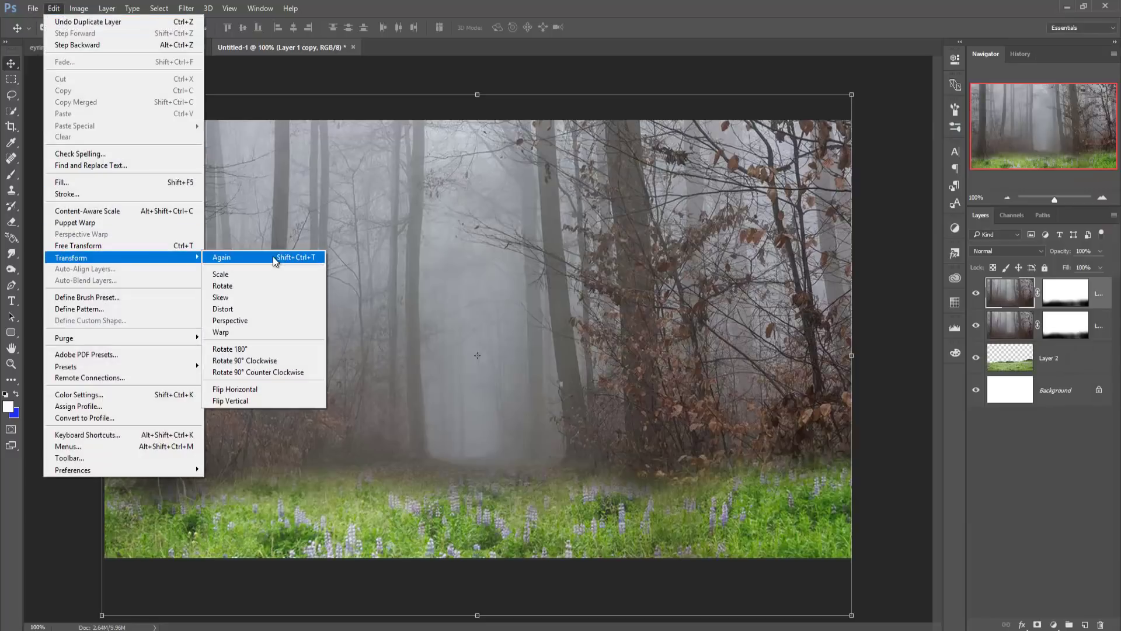
left_click(251, 389)
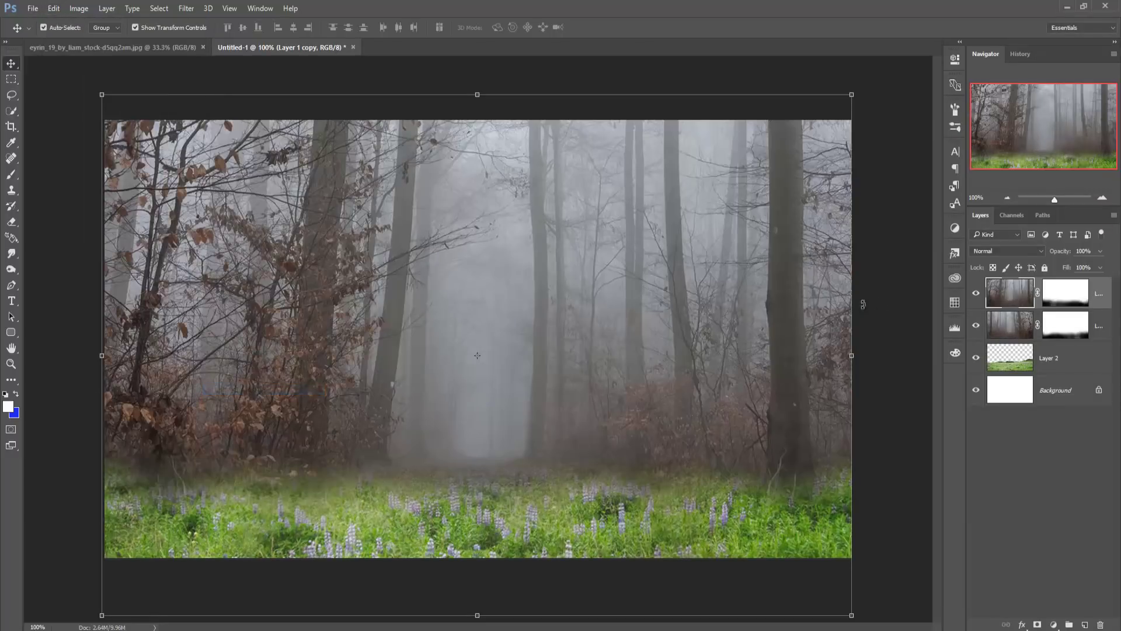
left_click(1072, 296)
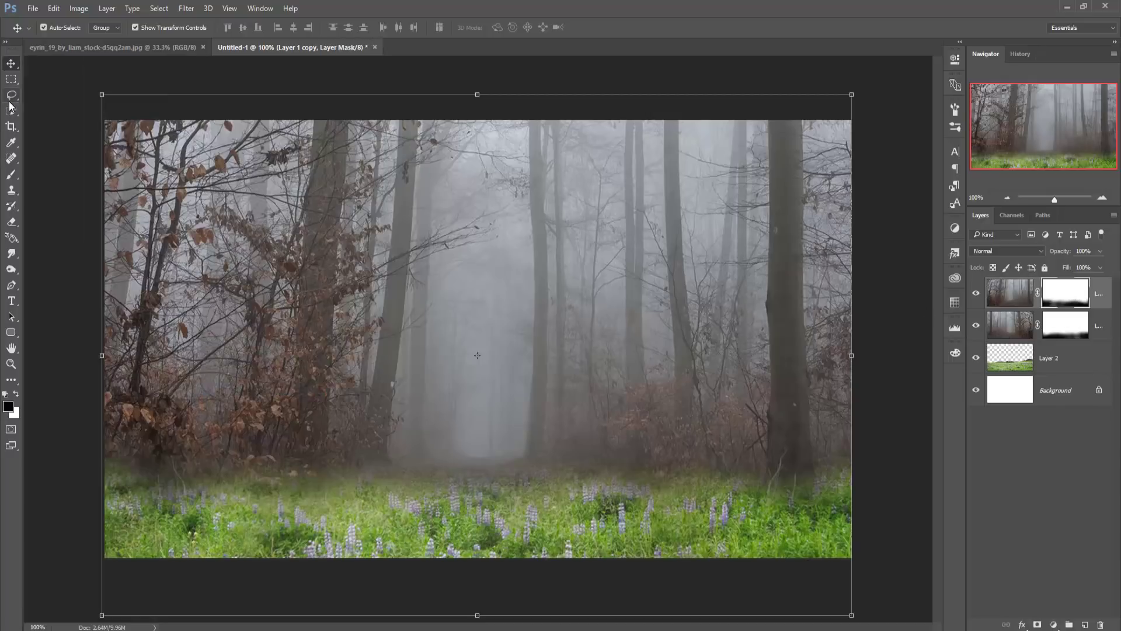
On the copy's mask, paint out the leafy branches and brown bush on the left
left_click(11, 175)
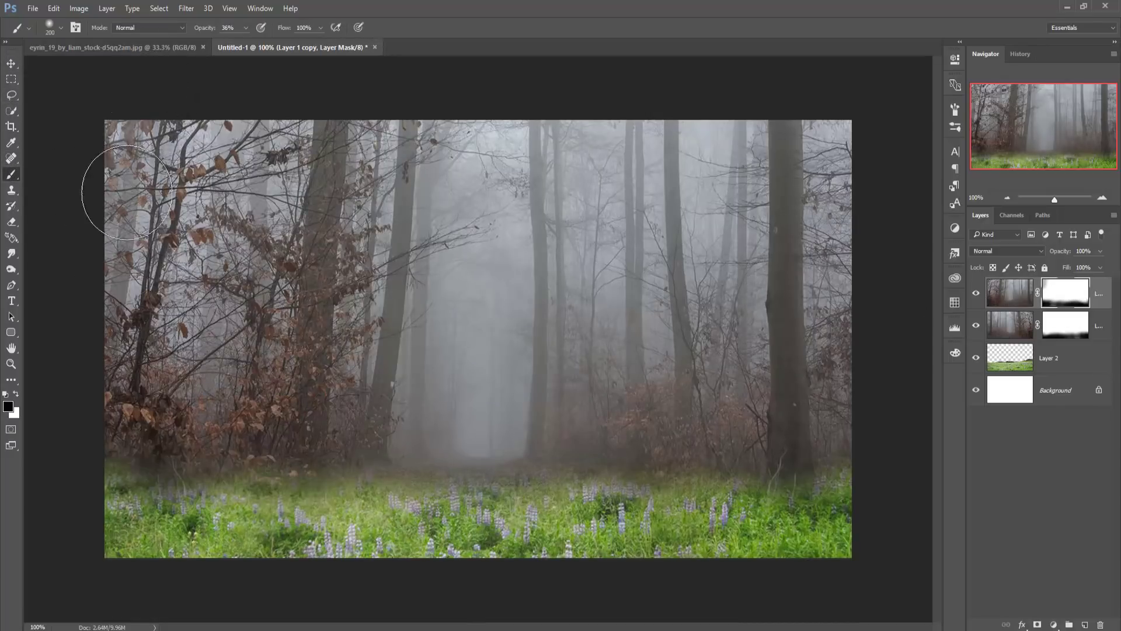
mouse_move(160, 174)
left_mouse_down()
mouse_move(176, 98)
mouse_move(192, 245)
mouse_move(243, 113)
mouse_move(281, 304)
mouse_move(310, 113)
mouse_move(327, 164)
mouse_move(315, 327)
mouse_move(324, 152)
mouse_move(318, 269)
mouse_move(337, 130)
mouse_move(319, 332)
mouse_move(304, 330)
mouse_move(319, 286)
mouse_move(313, 401)
mouse_move(326, 338)
left_mouse_up()
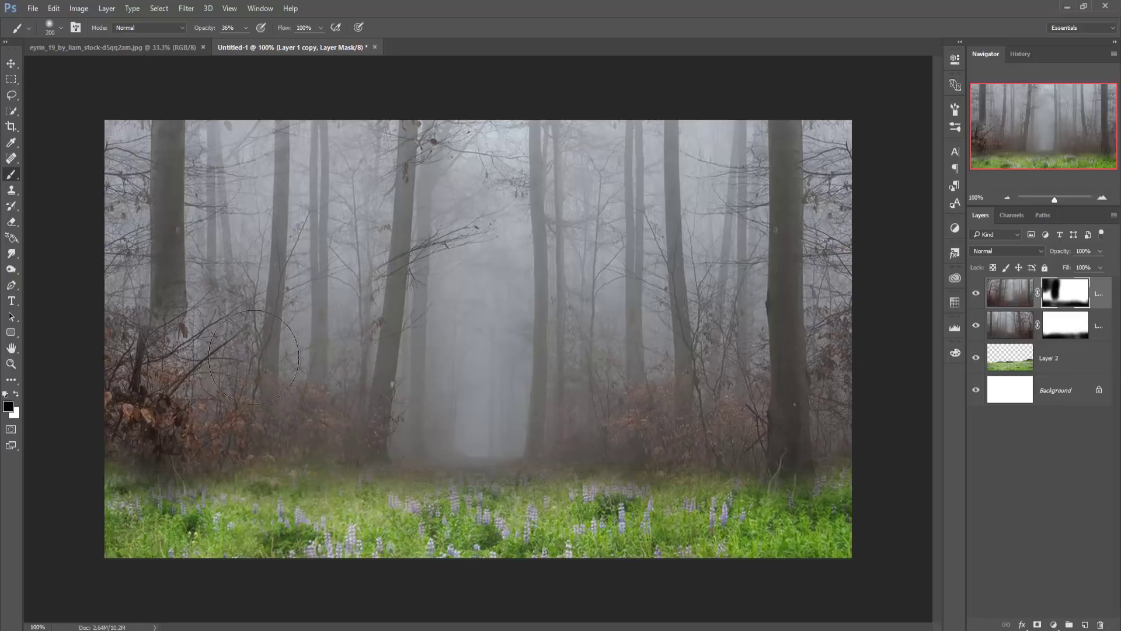
mouse_move(234, 426)
left_mouse_down()
mouse_move(239, 295)
mouse_move(135, 452)
mouse_move(150, 276)
mouse_move(122, 378)
mouse_move(140, 226)
left_mouse_up()
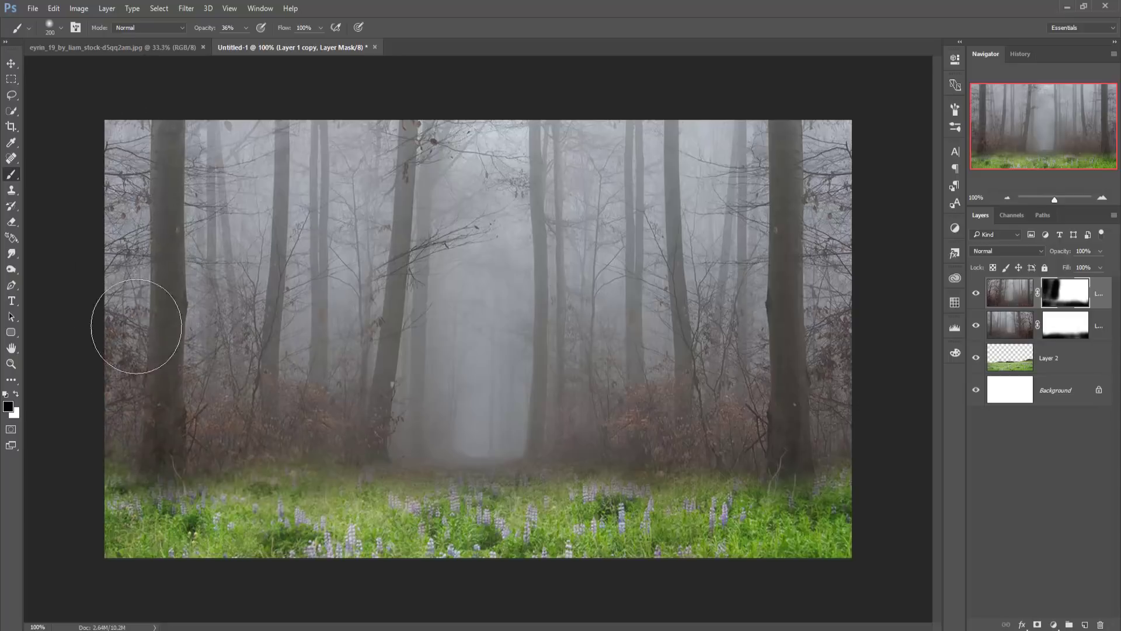
left_click_drag(136, 326, 115, 234)
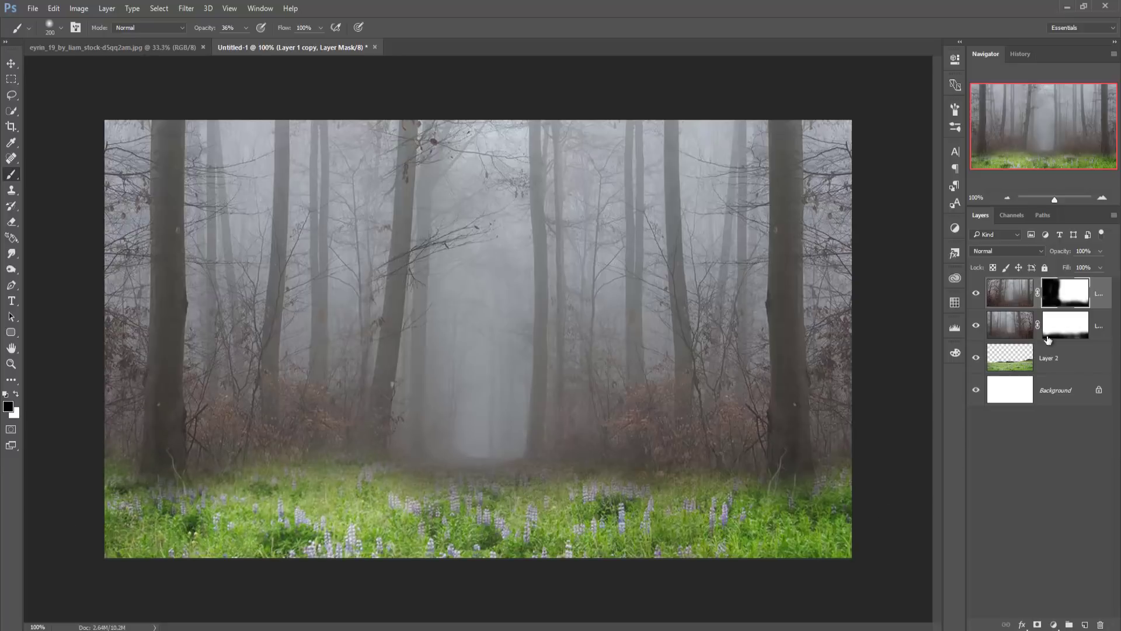
Soften the lower-right grass on Layer 1's mask, checking both masks
left_click(1065, 325)
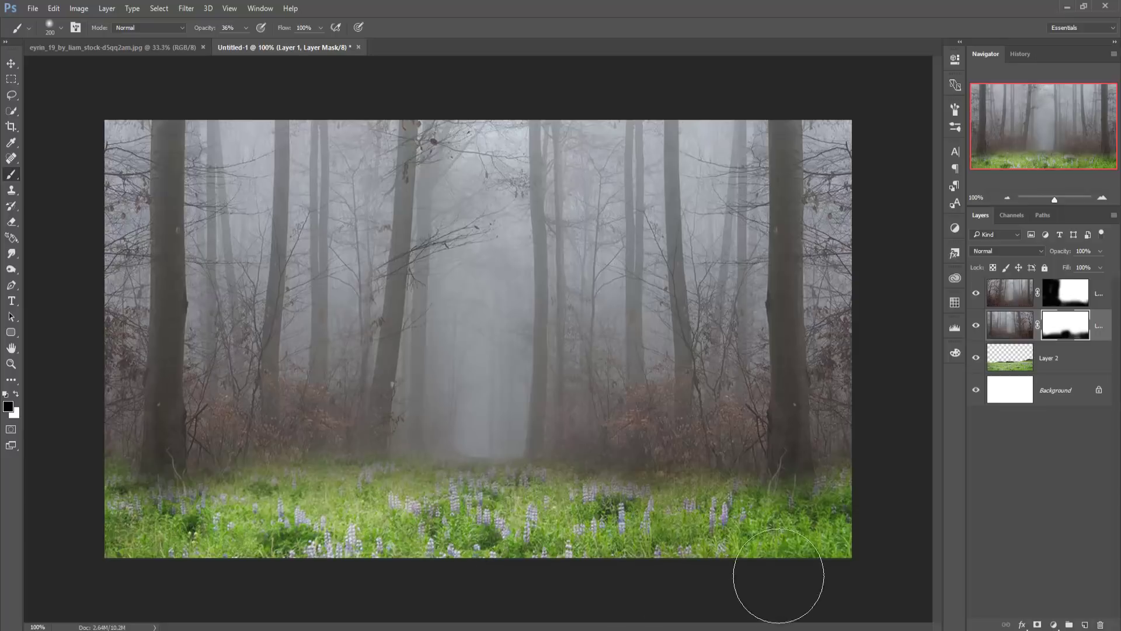
left_click(647, 477)
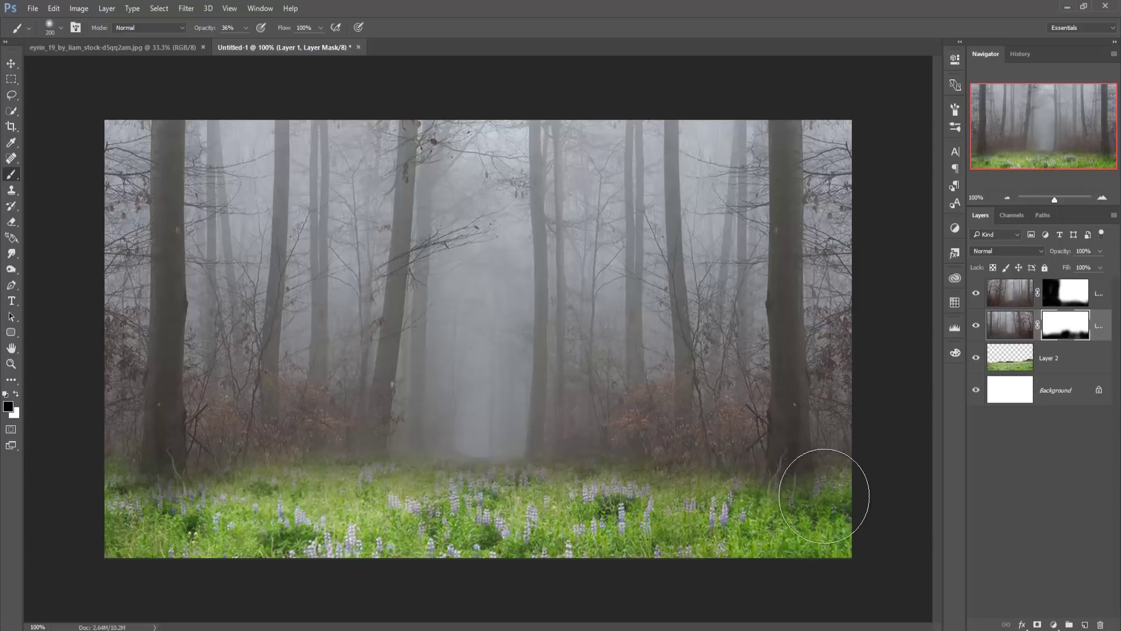
left_click(1069, 304)
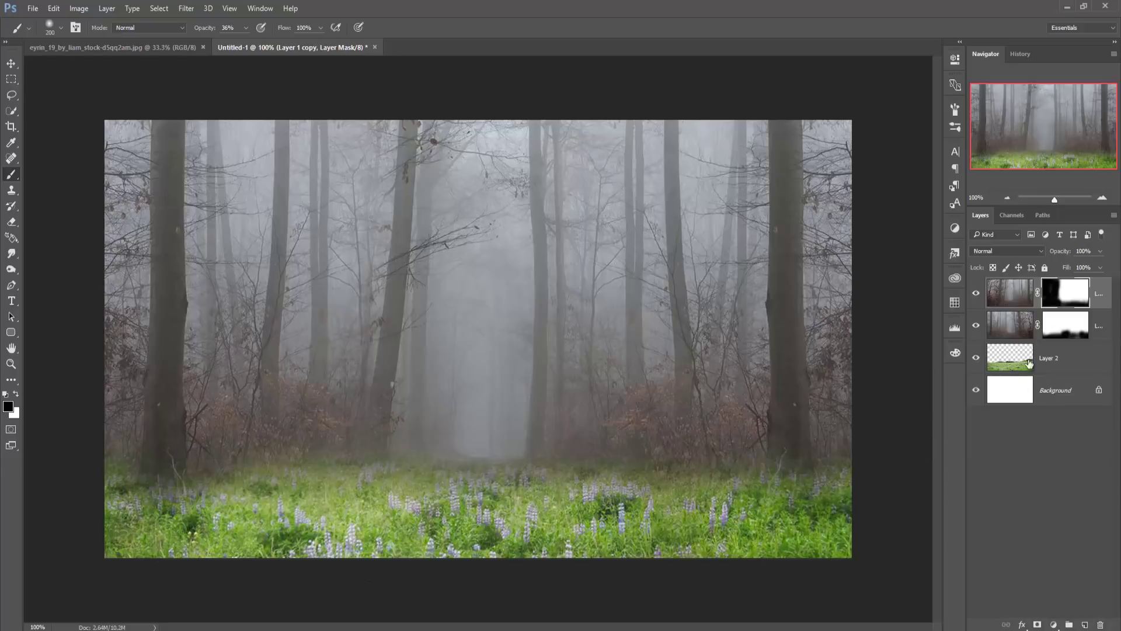
left_click(1080, 330)
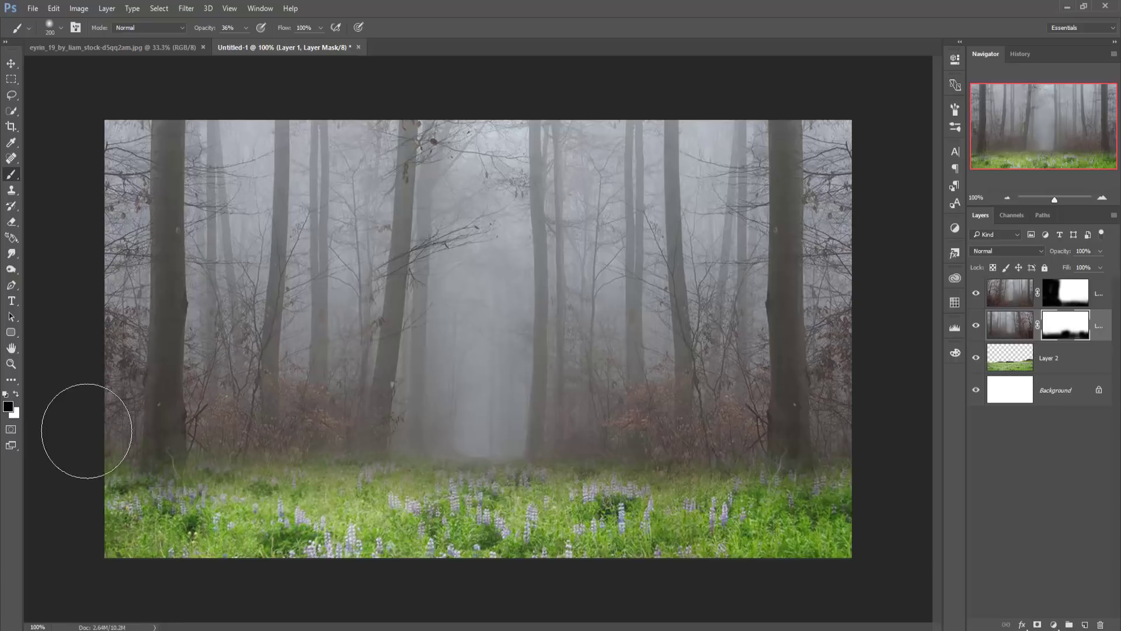
Select Layer 1 copy and Layer 1 together and merge them into Layer 1 copy
left_click(9, 68)
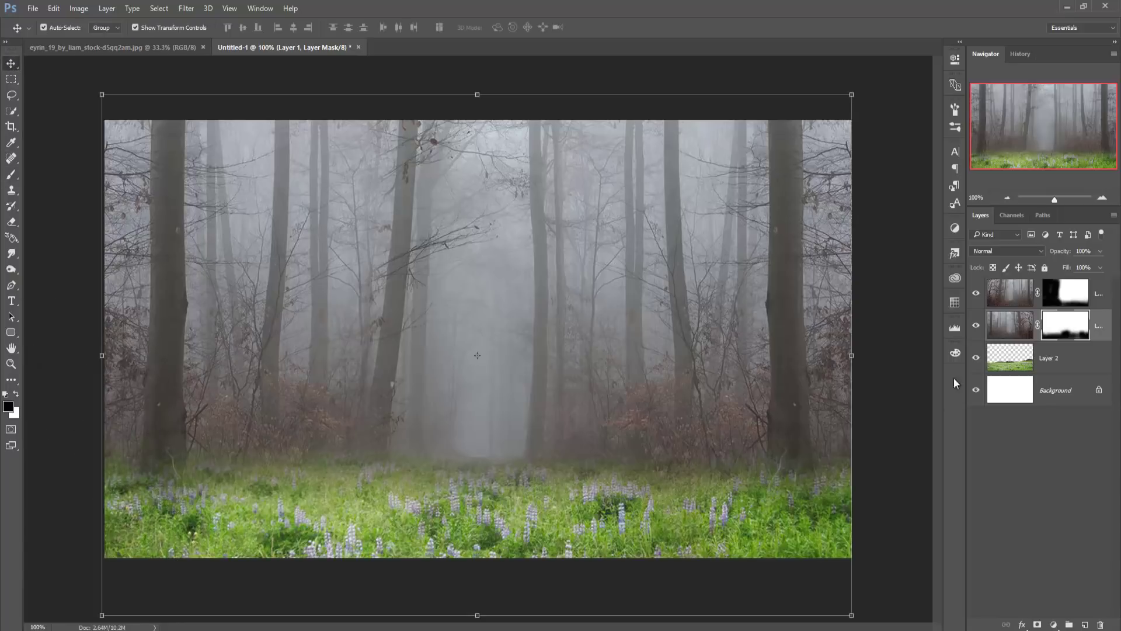
left_click(1096, 293)
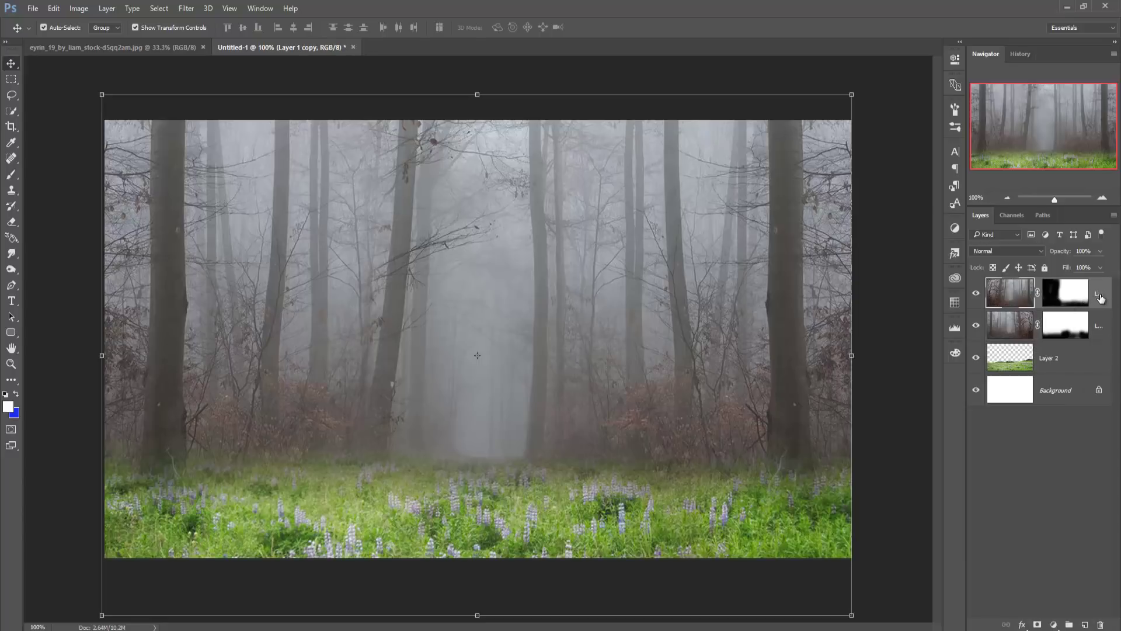
left_click(1102, 325, "shift")
right_click(1102, 325)
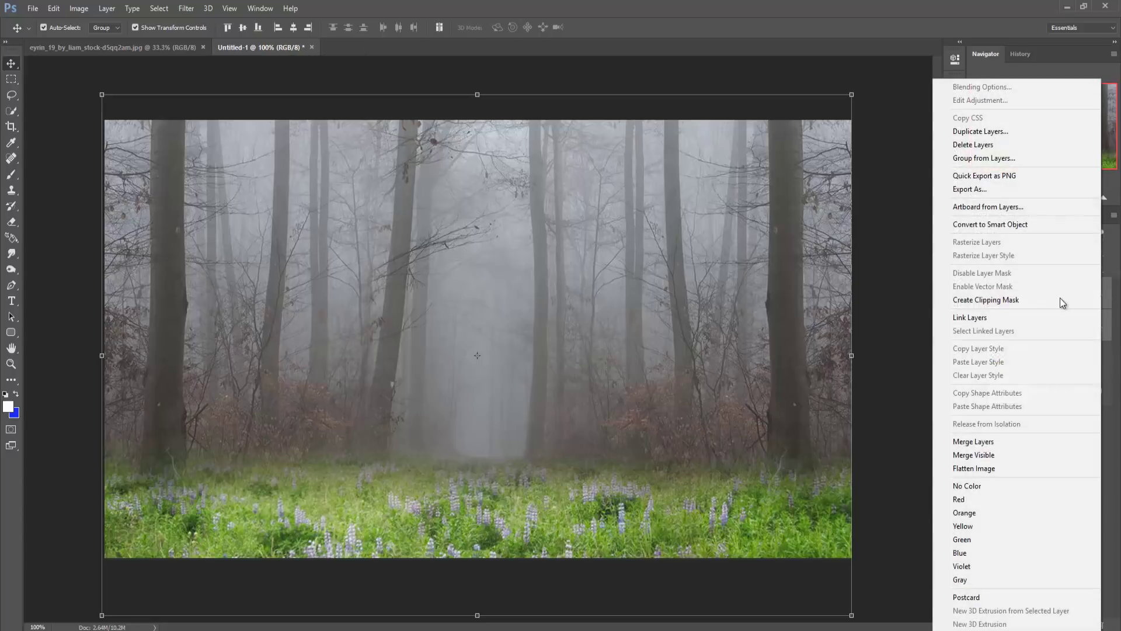
left_click(972, 441)
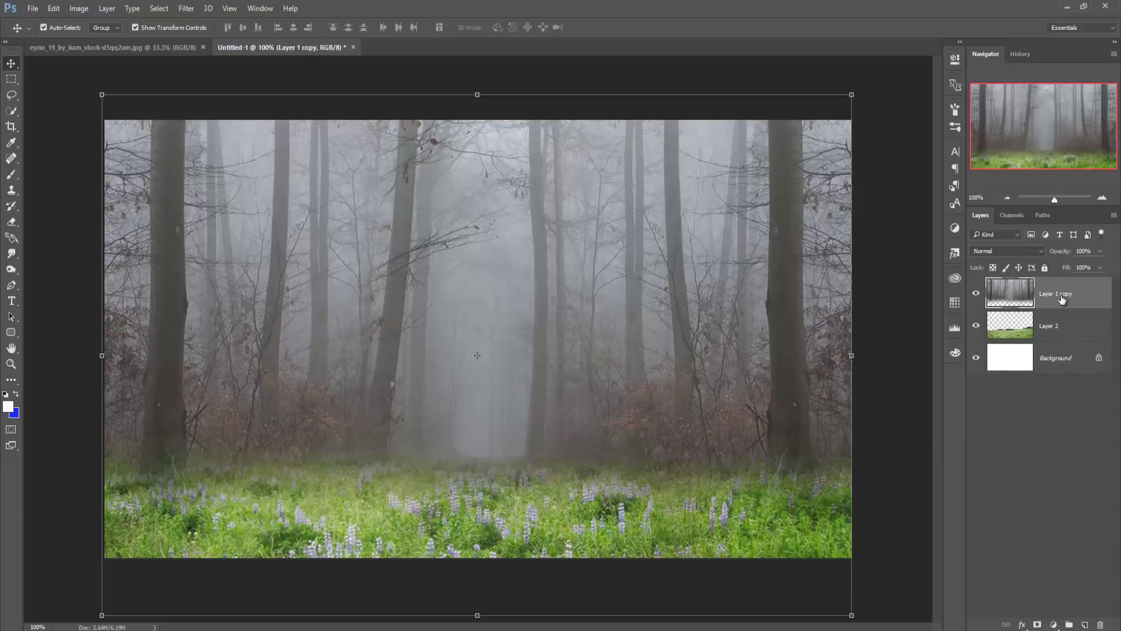
In eyrin_19, start a Pen-tool path along the dress hem and around the hand
left_click(160, 46)
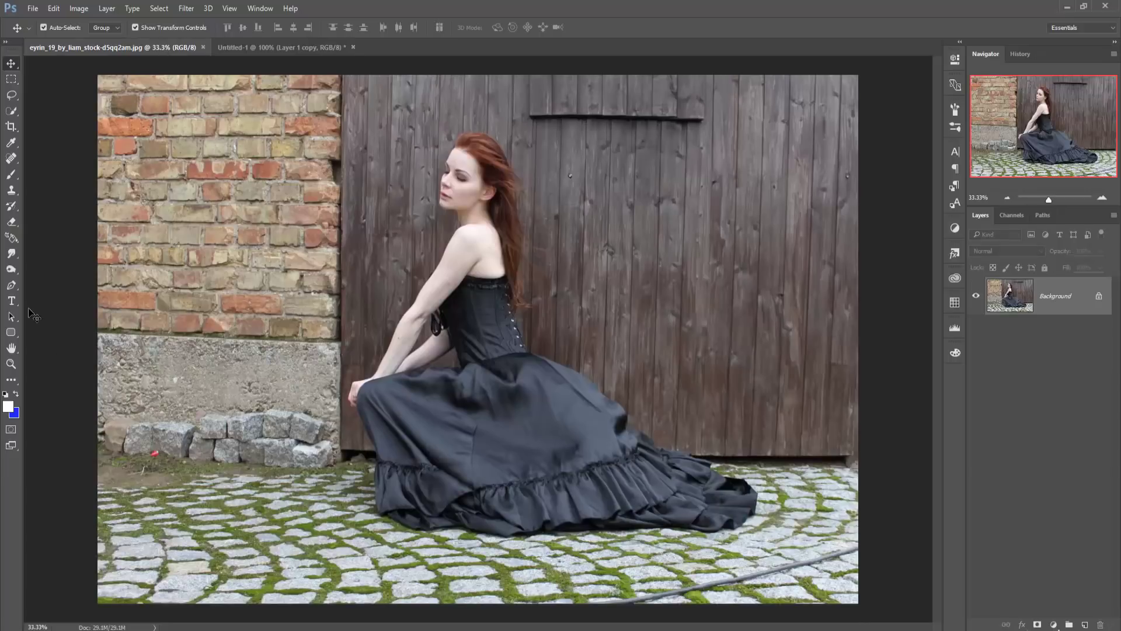
left_click(10, 288)
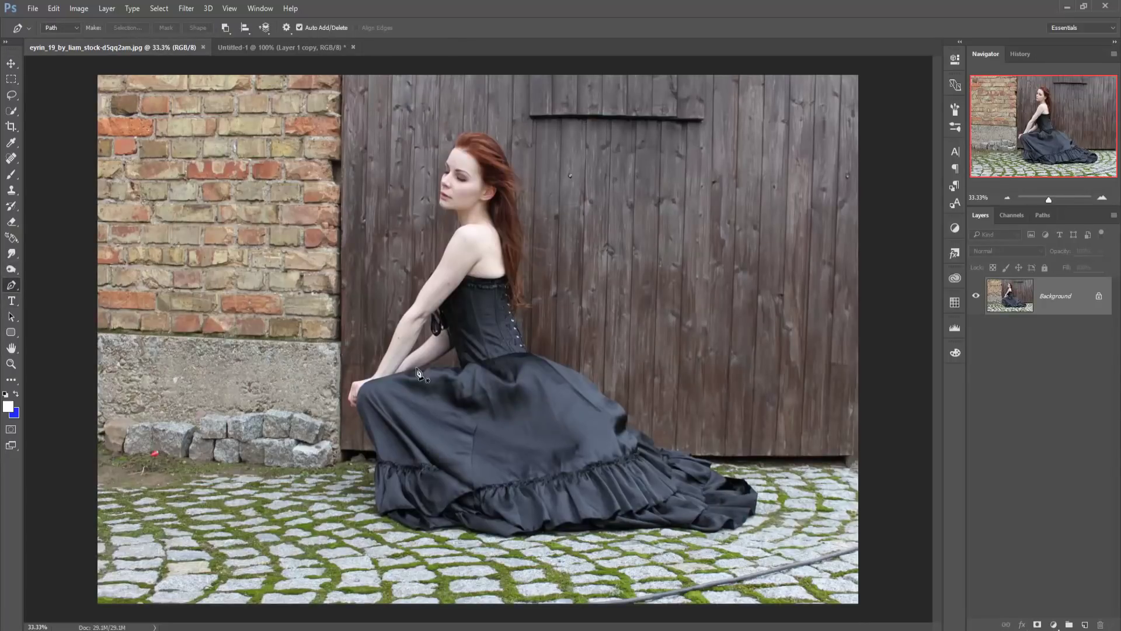
scroll(504, 576, "up", 4)
left_click(646, 340)
left_click(597, 339)
left_click_drag(565, 338, 561, 338)
left_click(352, 330)
left_click(73, 316)
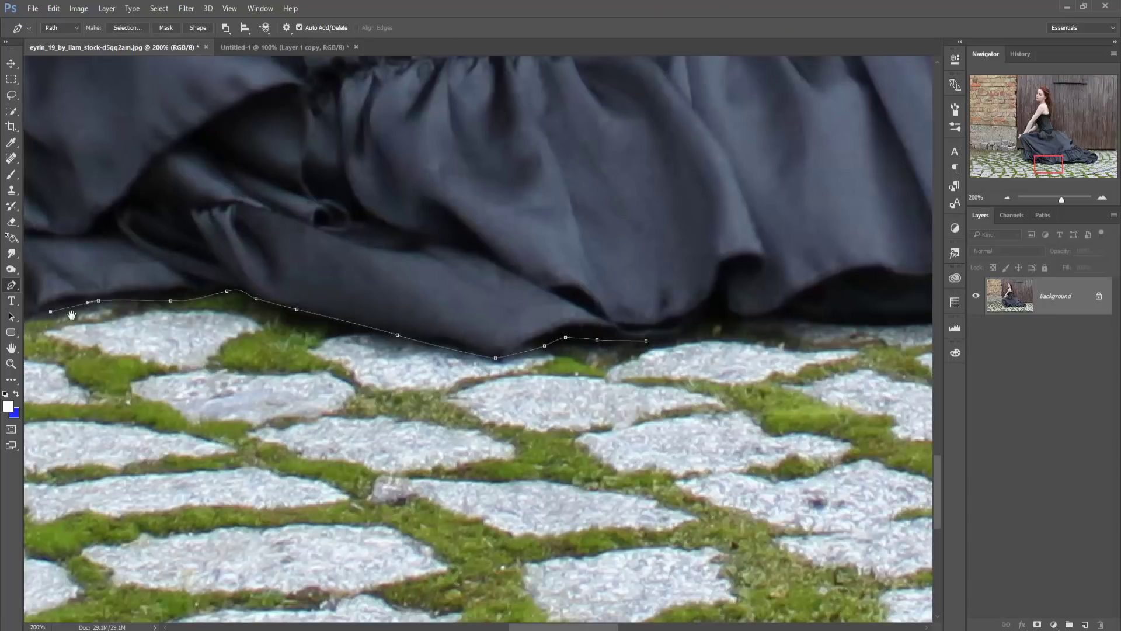
left_click_drag(175, 316, 549, 327)
left_click(390, 296)
left_click(342, 253)
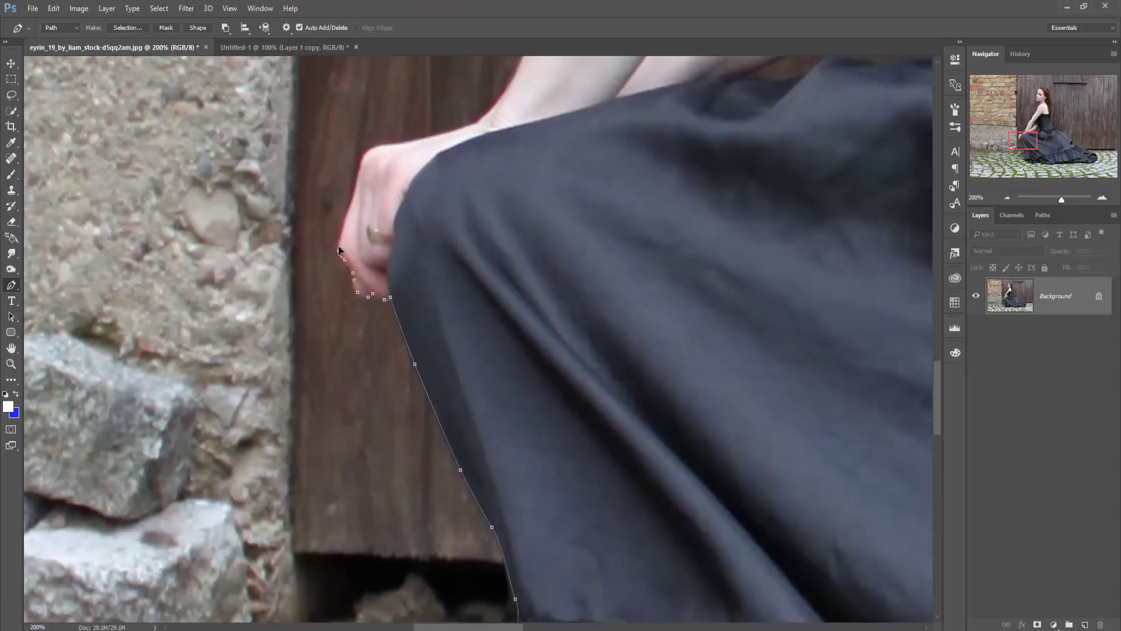
left_click(373, 153)
left_click(496, 92)
Continue the path up the arm and shoulder, around the face, and down the hair
left_click_drag(500, 95, 418, 516)
left_click(461, 418)
left_click(582, 164)
left_click_drag(511, 317, 489, 411)
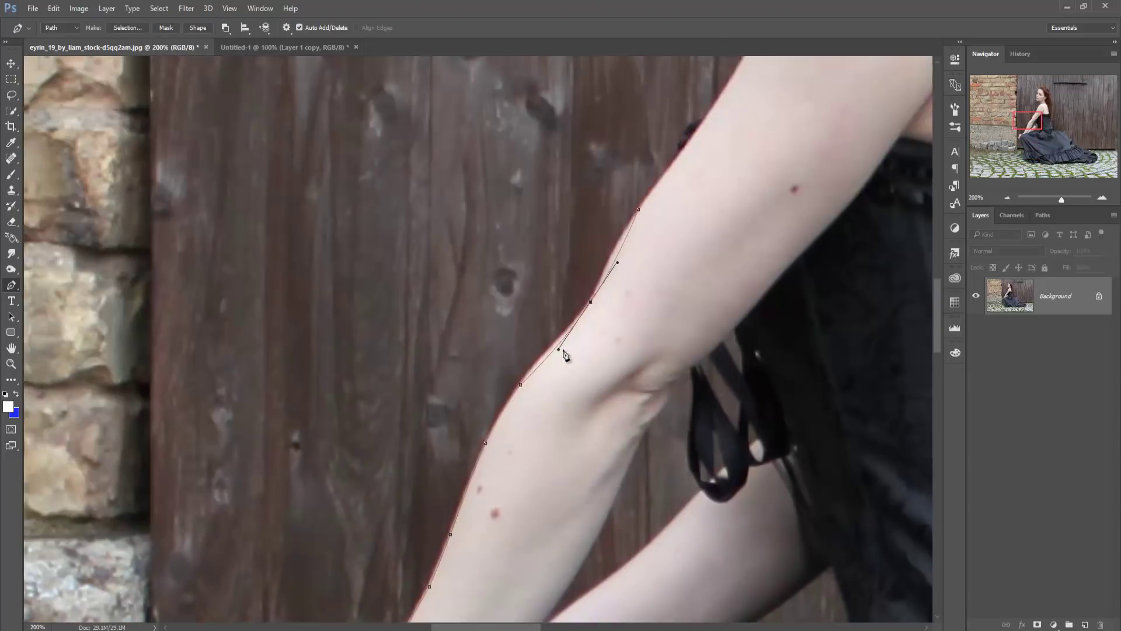
left_click(600, 304)
left_click(612, 220)
mouse_move(606, 331)
left_mouse_down()
mouse_move(587, 480)
mouse_move(557, 547)
left_mouse_up()
left_click_drag(608, 361, 620, 348)
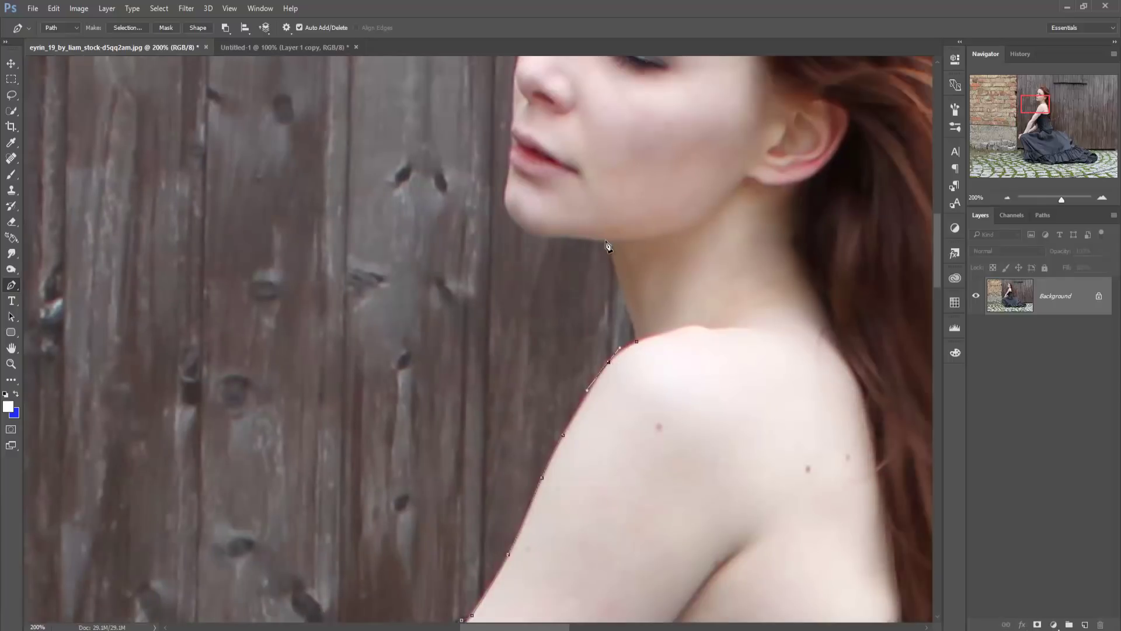
left_click_drag(531, 233, 497, 307)
left_click(529, 200)
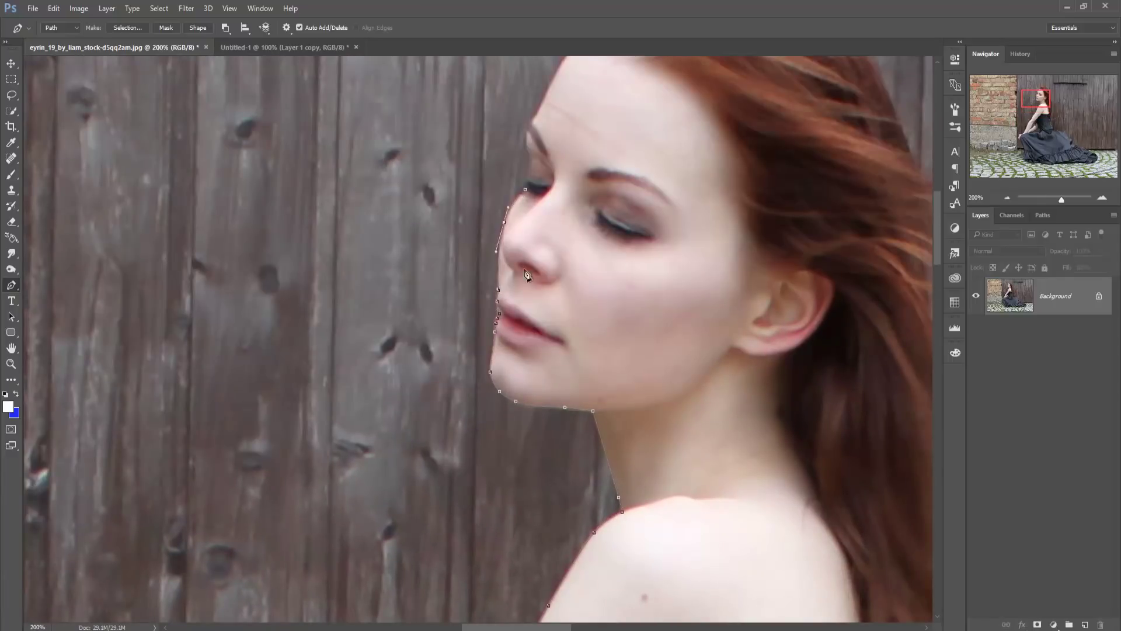
key("ctrl+plus")
mouse_move(508, 230)
left_mouse_down()
mouse_move(523, 203)
mouse_move(451, 415)
left_mouse_up()
left_click(651, 325)
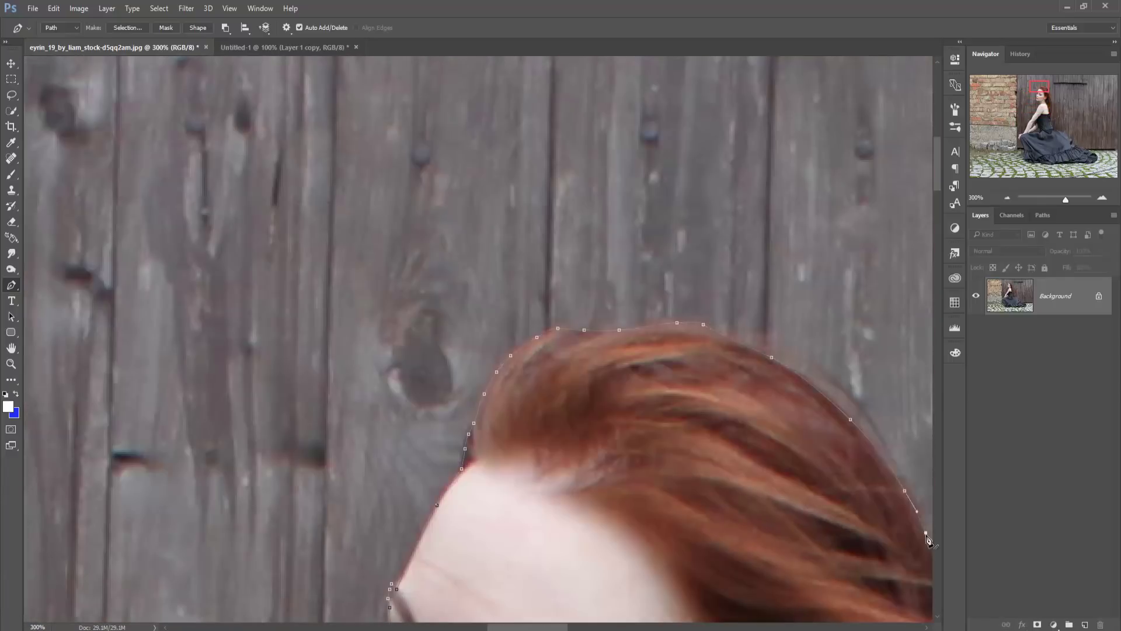
left_click_drag(672, 351, 434, 275)
left_click(431, 525)
mouse_move(436, 584)
left_mouse_down()
mouse_move(388, 362)
mouse_move(403, 94)
left_mouse_up()
left_click_drag(409, 526, 409, 152)
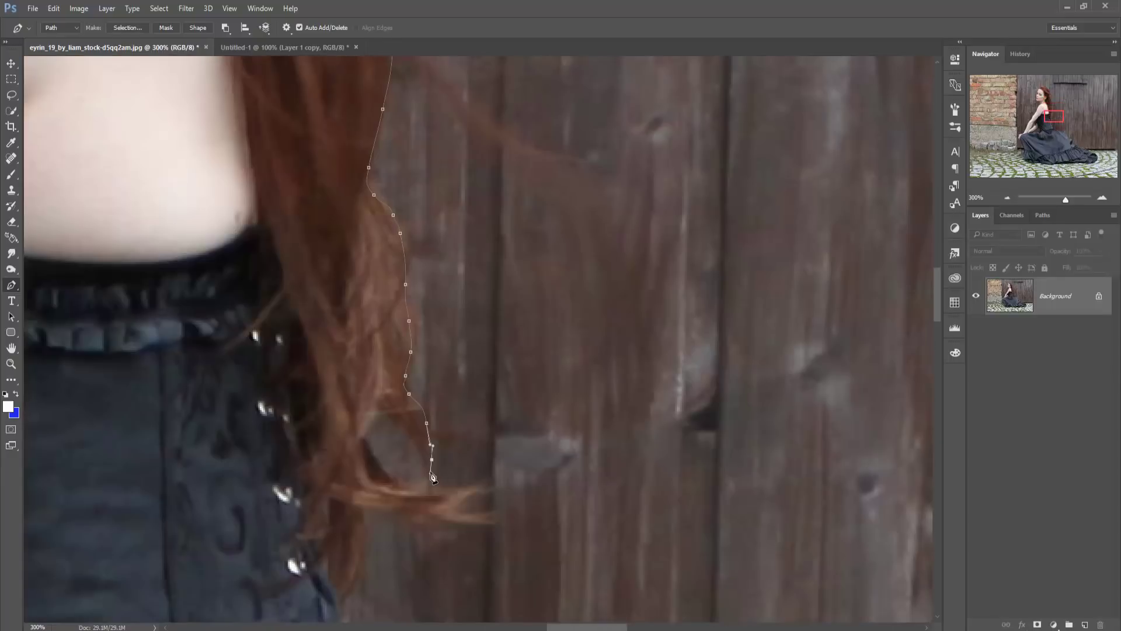
left_click(363, 513)
Trace the corset and skirt, closing the path back at the hem
left_click_drag(373, 503, 473, 93)
left_click(469, 285)
left_click(528, 459)
left_click_drag(730, 578, 408, 193)
left_click(681, 321)
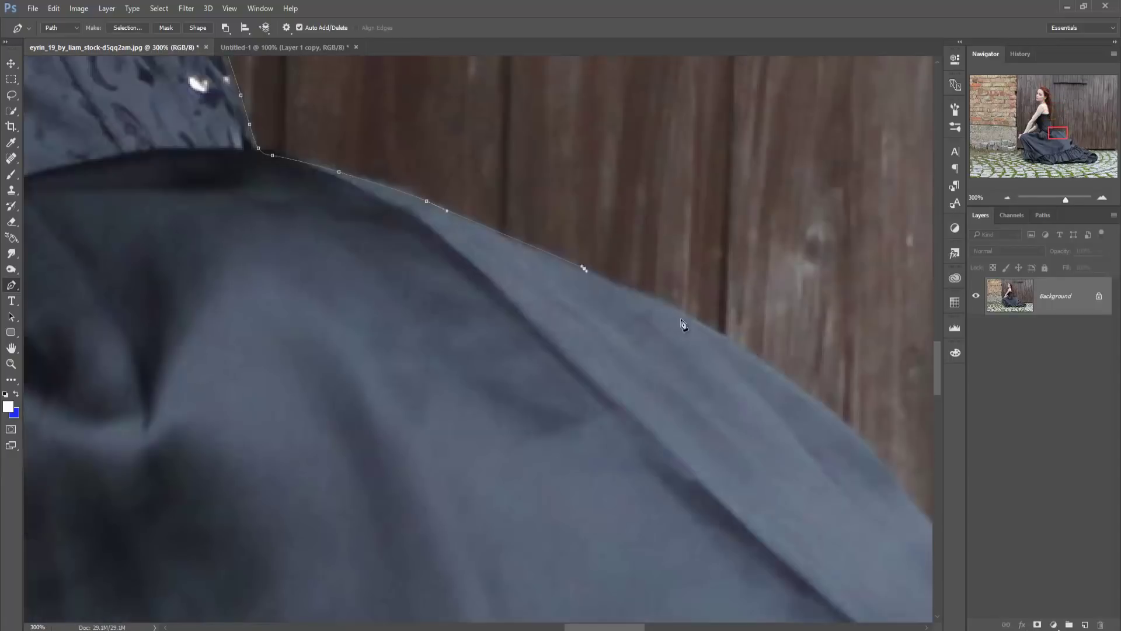
left_click_drag(759, 362, 759, 397)
left_click(768, 467)
left_click(759, 543)
left_click_drag(759, 564, 441, 251)
left_click(713, 450)
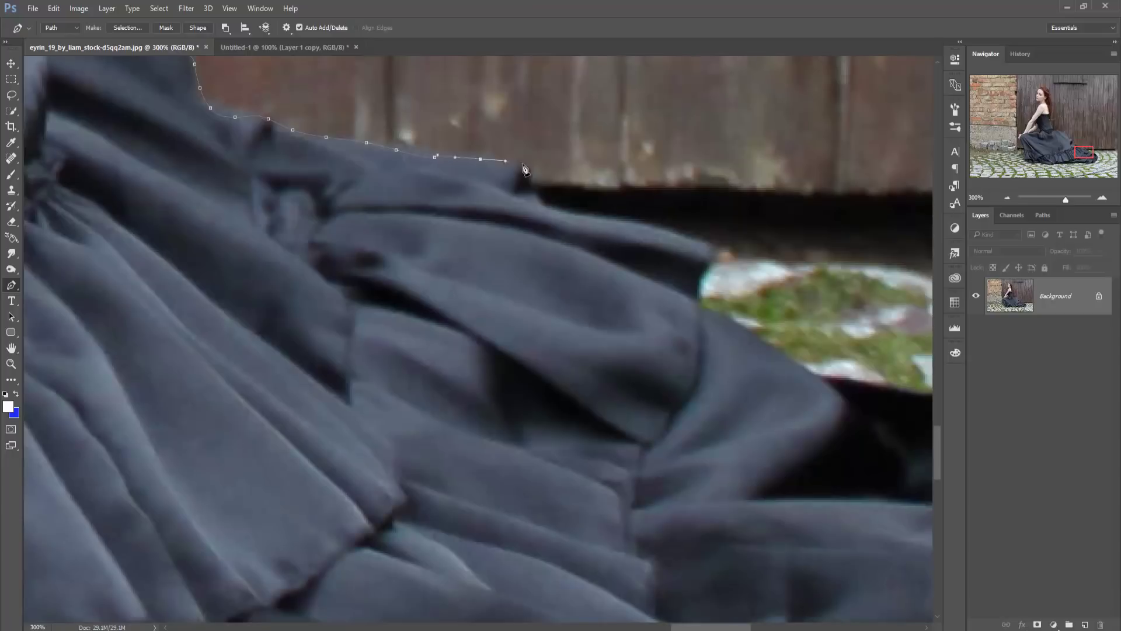
left_click_drag(712, 461, 246, 152)
left_click(834, 403)
left_click_drag(835, 403, 327, 310)
left_click(470, 327)
left_click(575, 523)
mouse_move(575, 584)
left_mouse_down()
mouse_move(409, 251)
mouse_move(400, 363)
left_mouse_up()
left_click(561, 280)
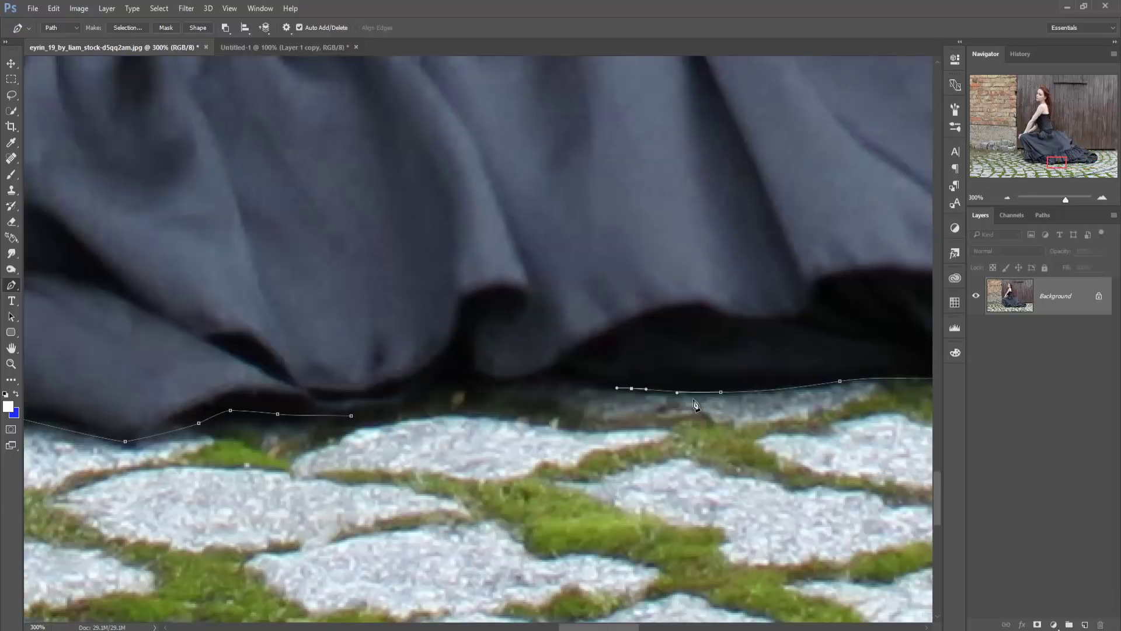
key("ctrl+Return")
key("ctrl+0")
Convert the traced path into a selection of the woman
right_click(494, 330)
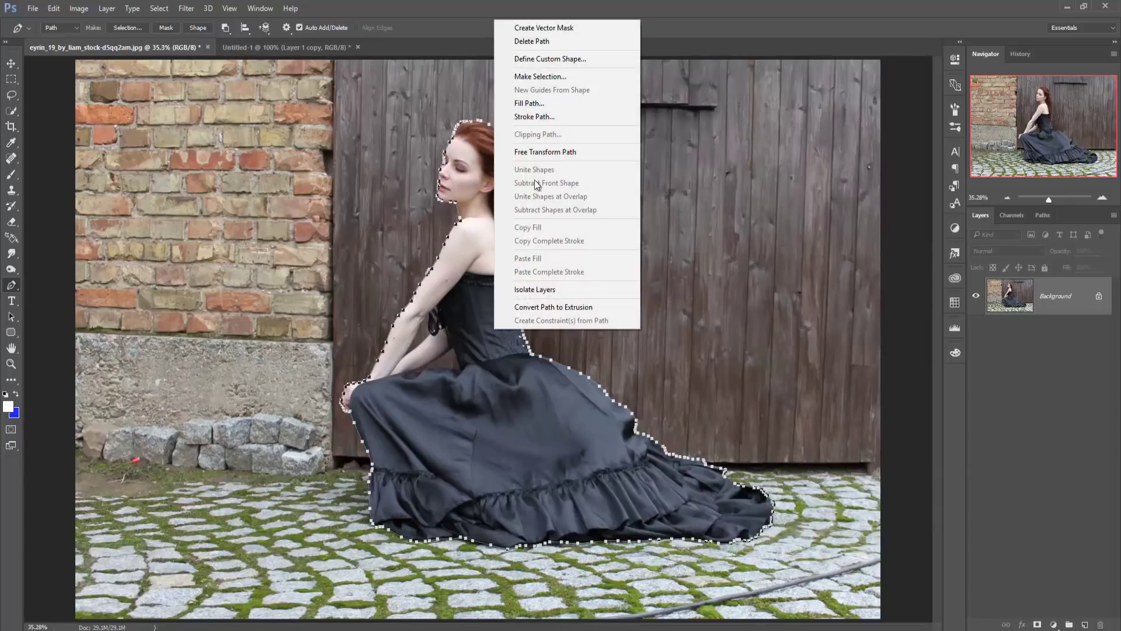
left_click(538, 77)
left_click(621, 189)
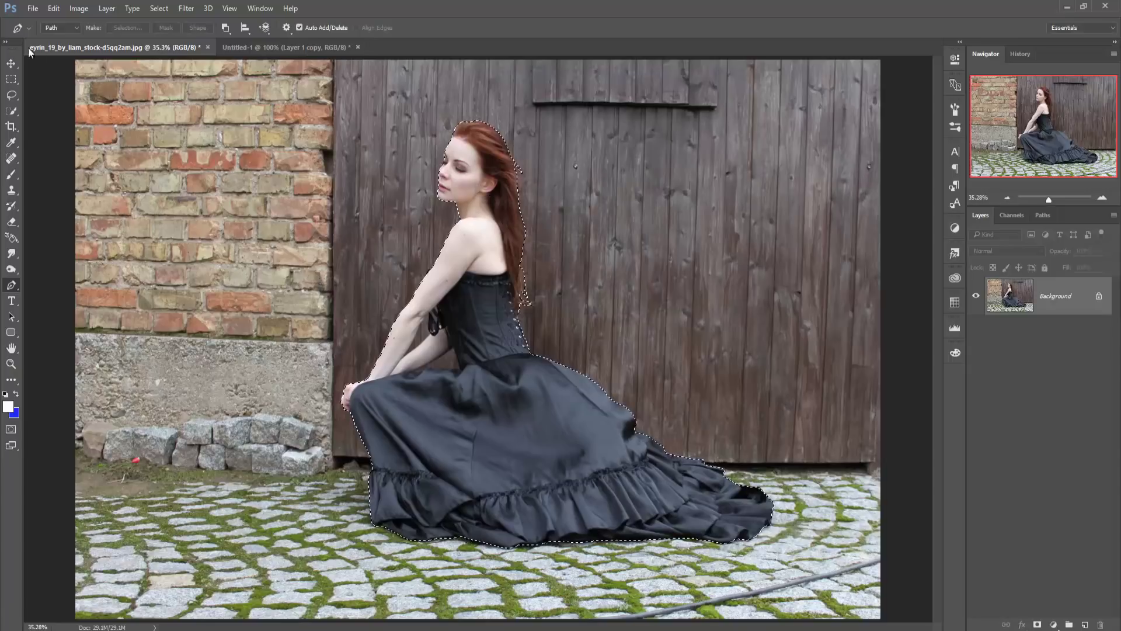
key("v")
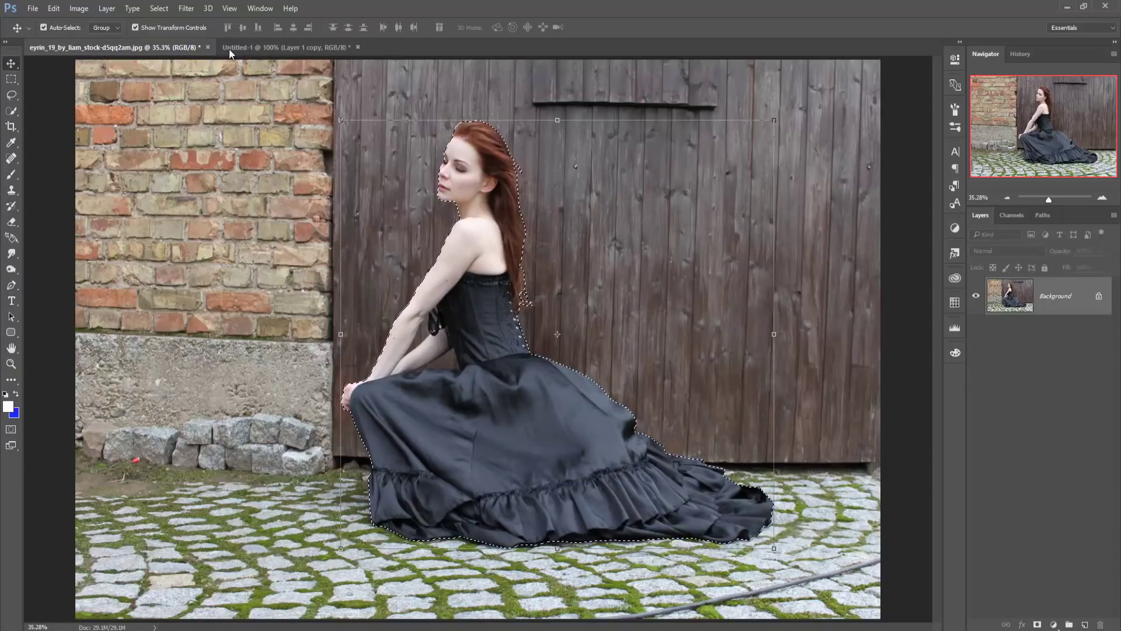
In Select and Mask, turn off colour decontamination and output the cutout to a new layer
left_click(12, 111)
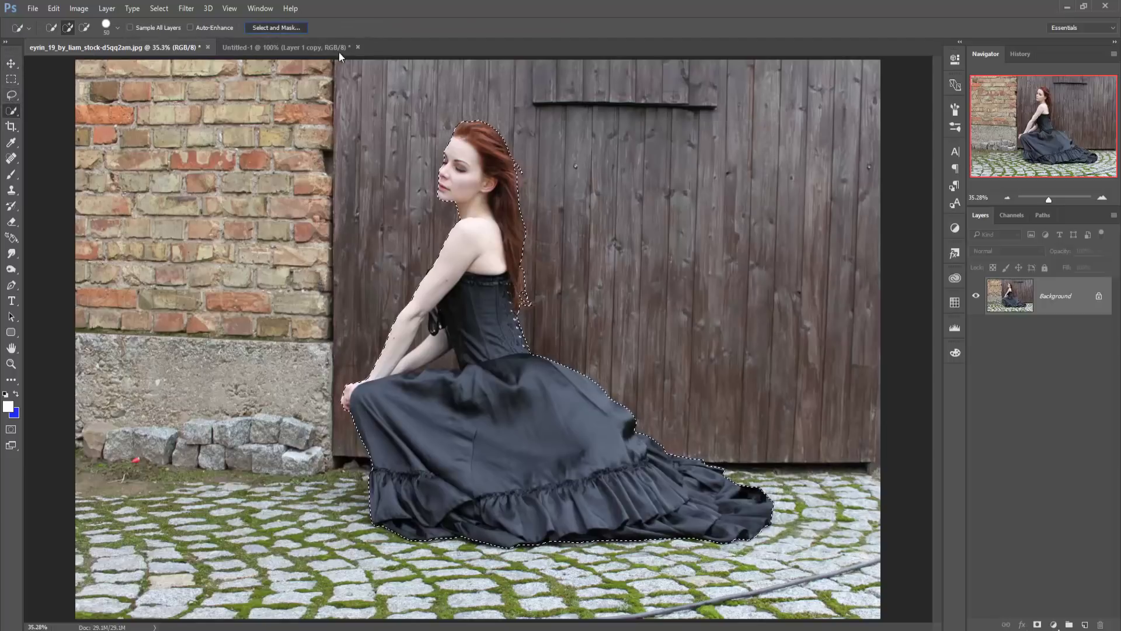
left_click(277, 27)
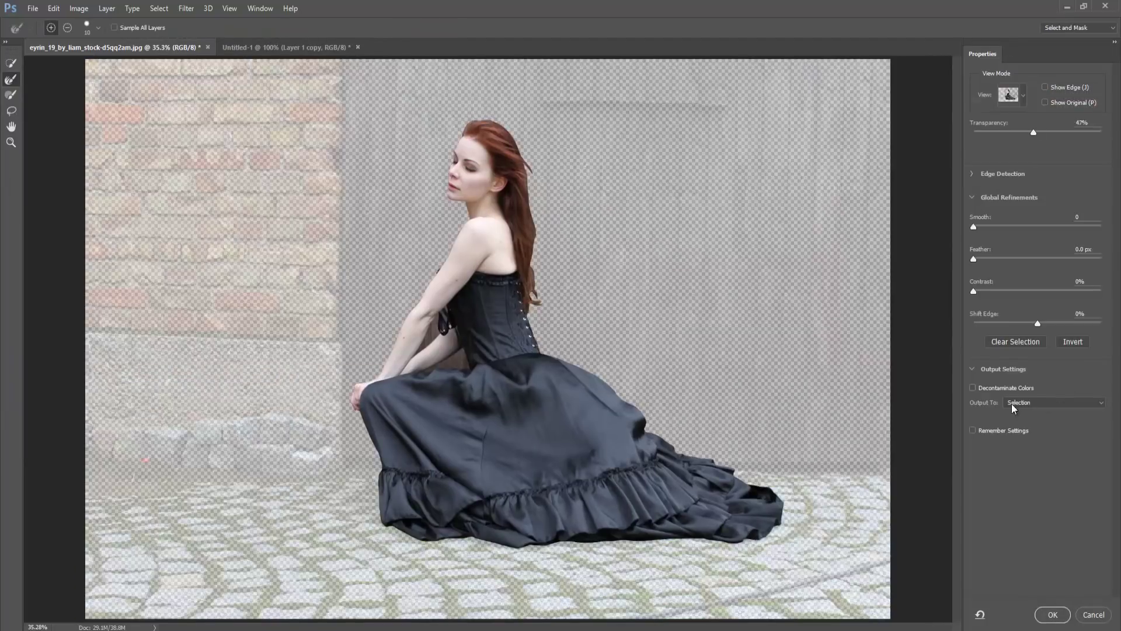
left_click(972, 388)
left_click(972, 387)
left_click(1025, 402)
left_click(1028, 419)
left_click(1052, 614)
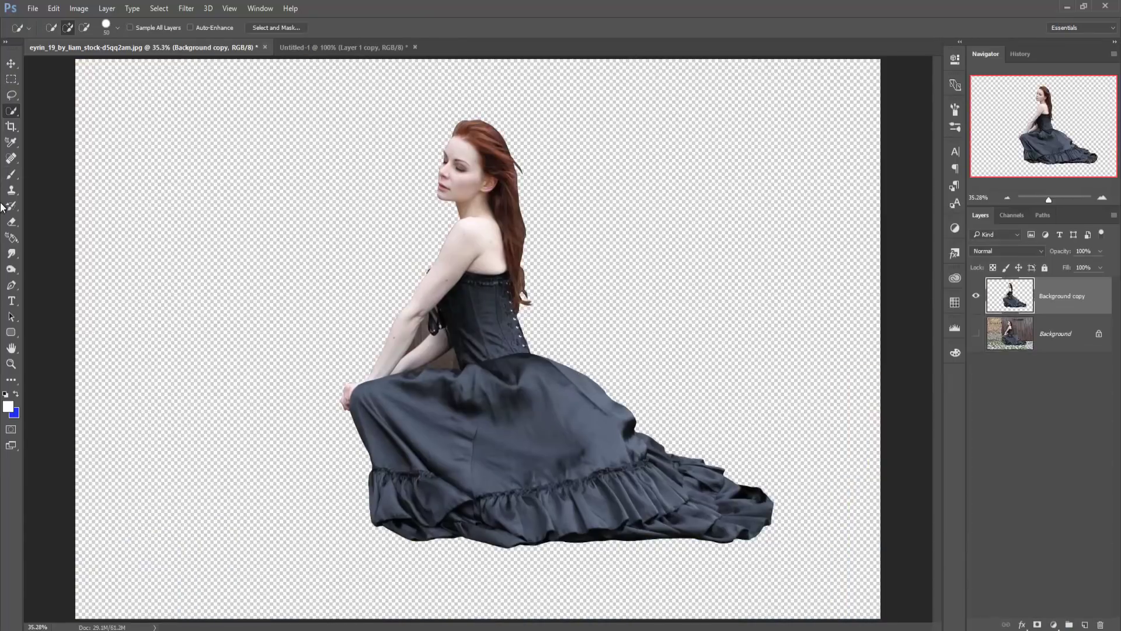
With the Pen tool, trace from the dress edge below the corset, up the corset and along the arm
left_click(11, 285)
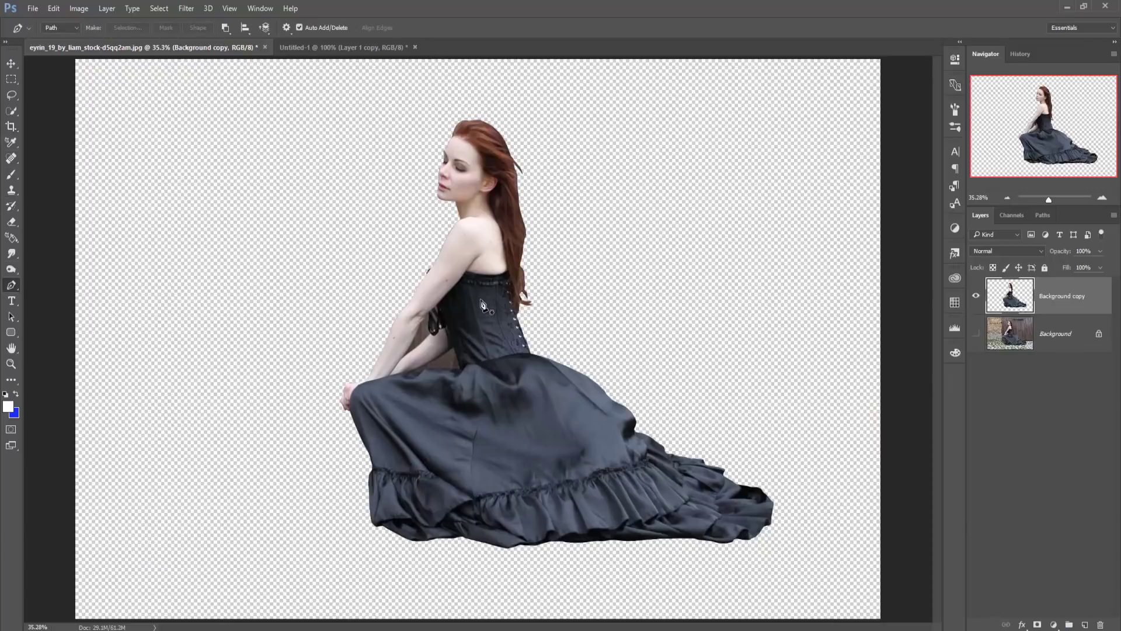
scroll(479, 302, "up", 5)
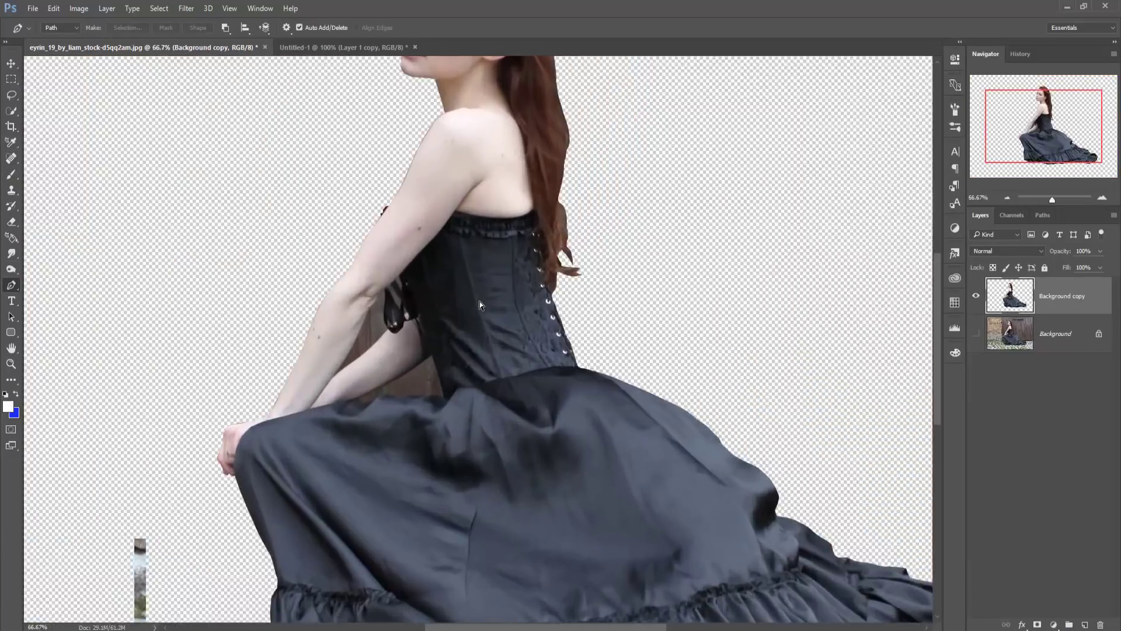
left_click_drag(378, 515, 376, 503)
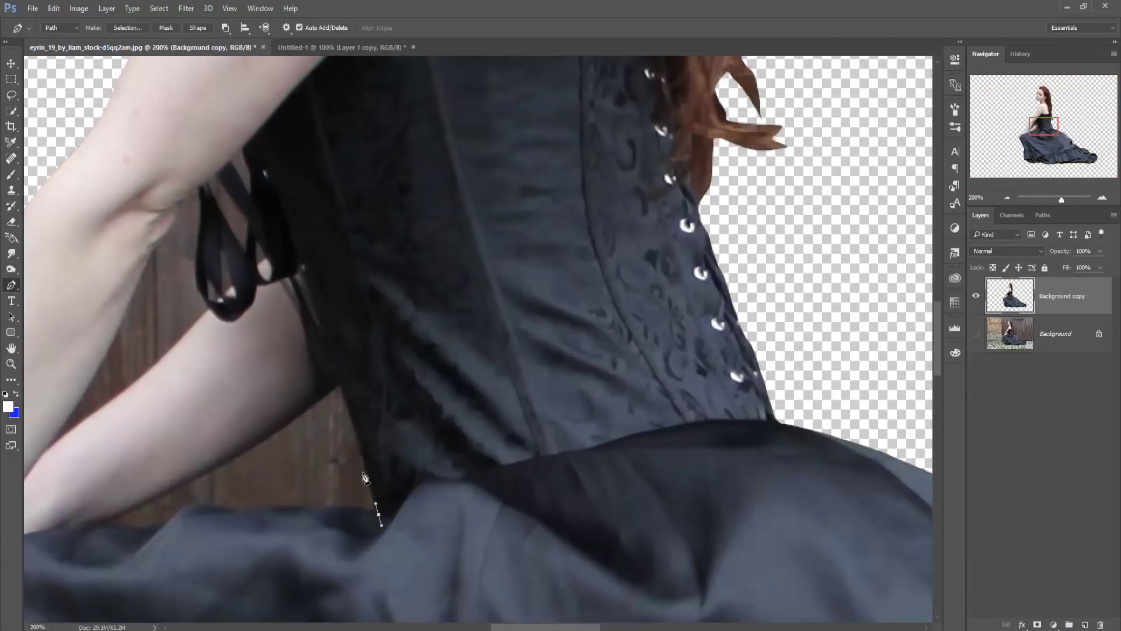
left_click_drag(362, 455, 362, 444)
left_click(102, 524)
left_click_drag(218, 457, 240, 453)
left_click_drag(103, 524, 133, 535)
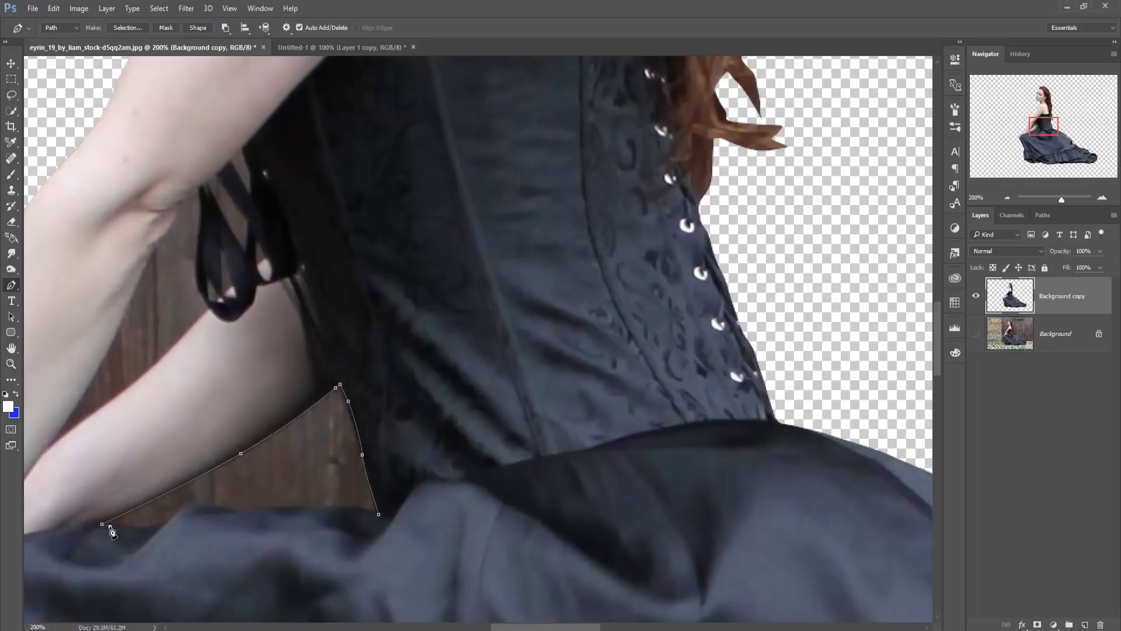
Continue the path along the top of the dress and close it at its start
left_click(153, 530)
left_click_drag(186, 507, 234, 508)
left_click(267, 508)
left_click(314, 506)
left_click(340, 506)
left_click_drag(352, 507, 374, 514)
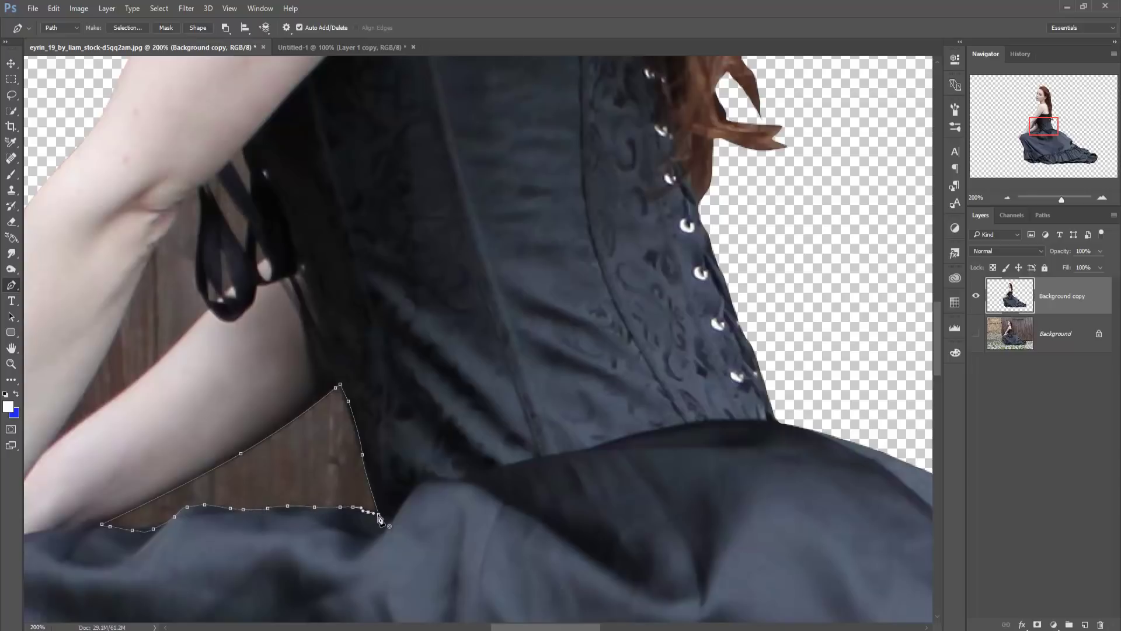
left_click(379, 515)
Turn the path into a selection and delete the wooden background inside it
right_click(308, 446)
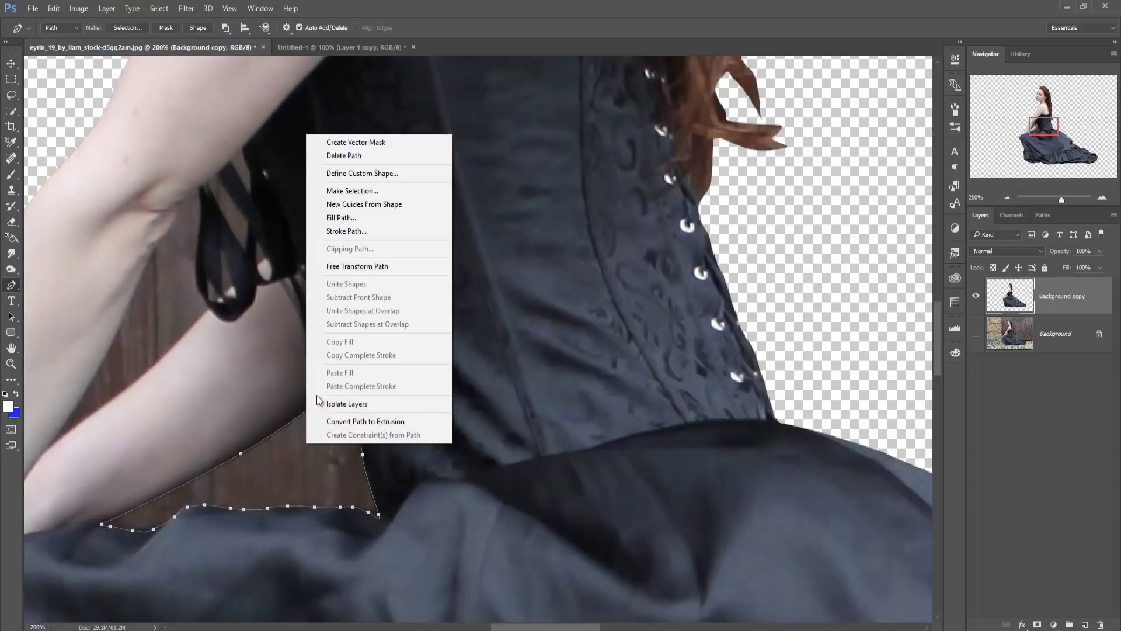
left_click(351, 190)
left_click(617, 191)
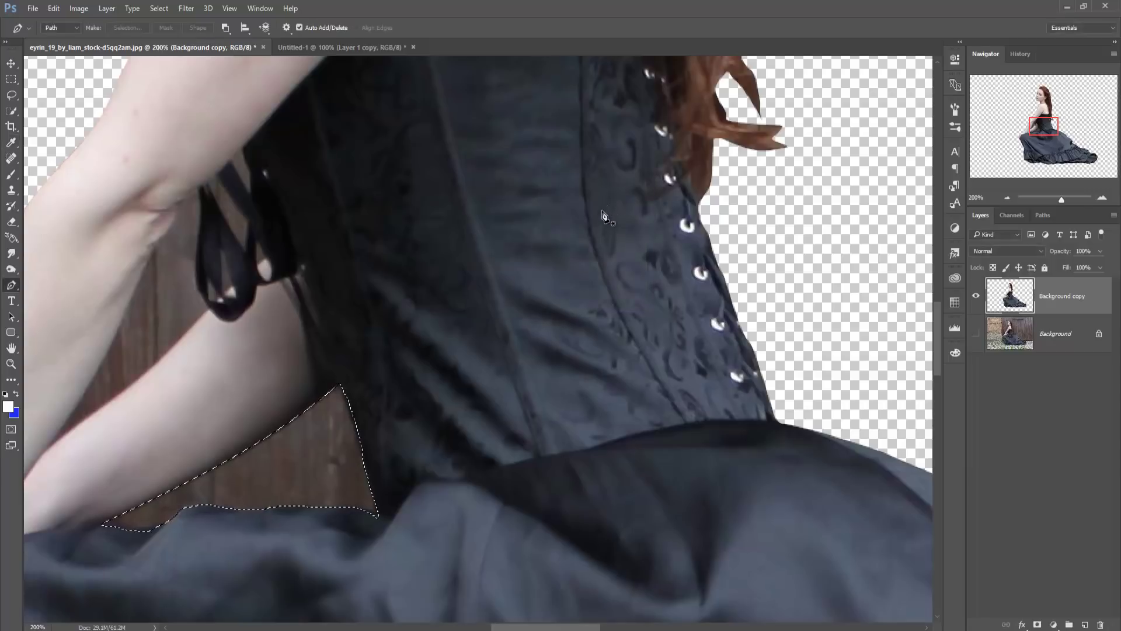
key("Delete")
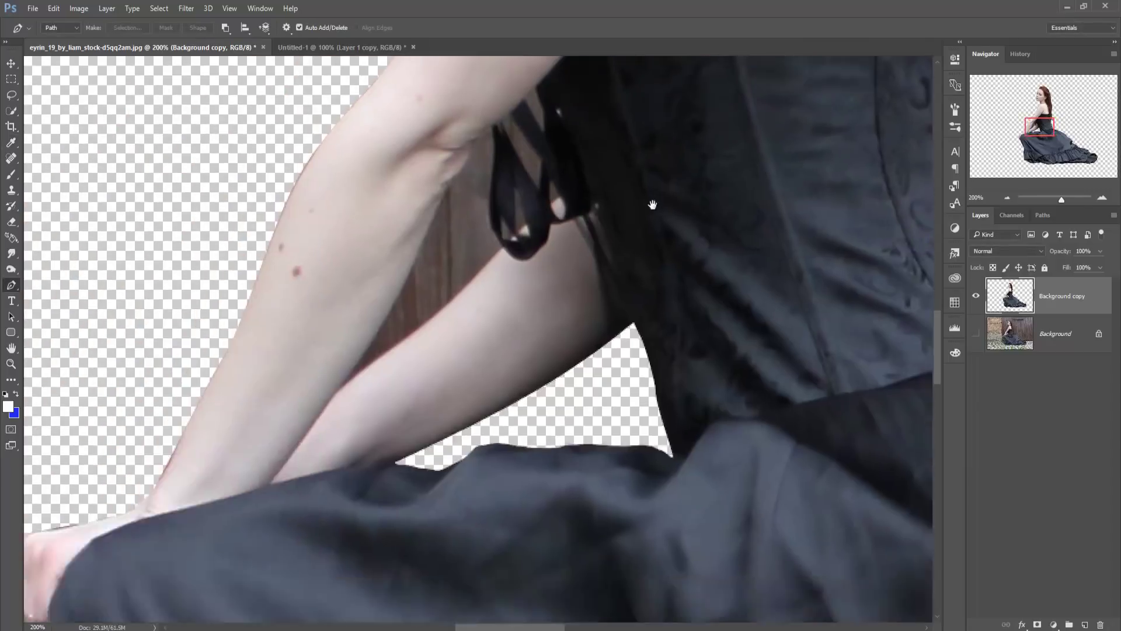
Pen-trace a closed path around the wooden gap between the arm, black bow and bodice
left_click_drag(575, 221, 651, 195)
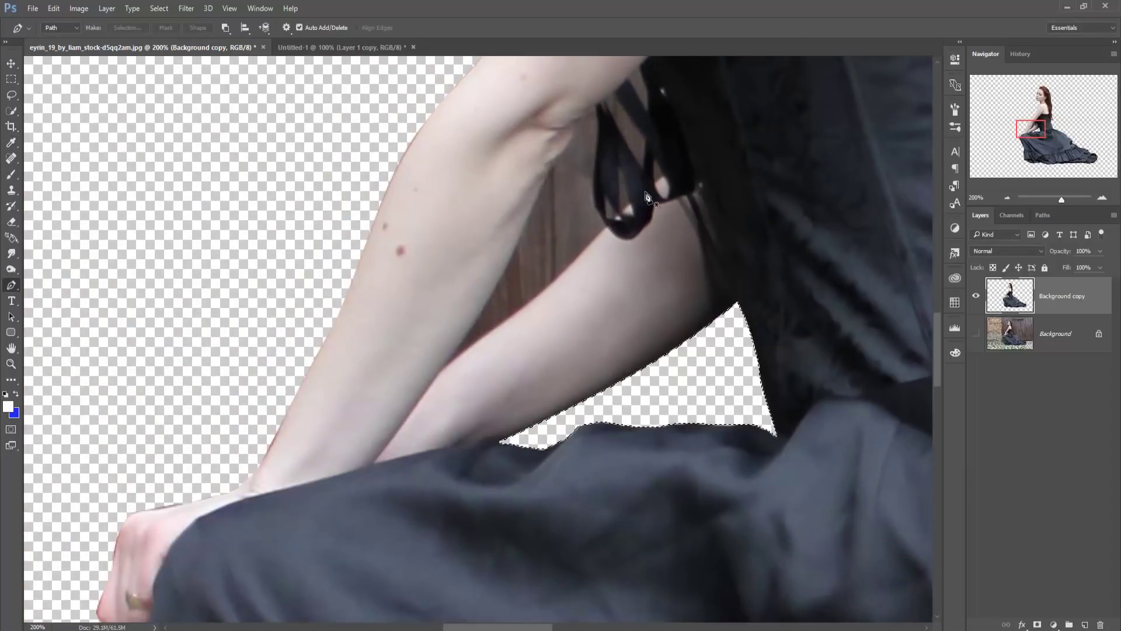
left_click(594, 108)
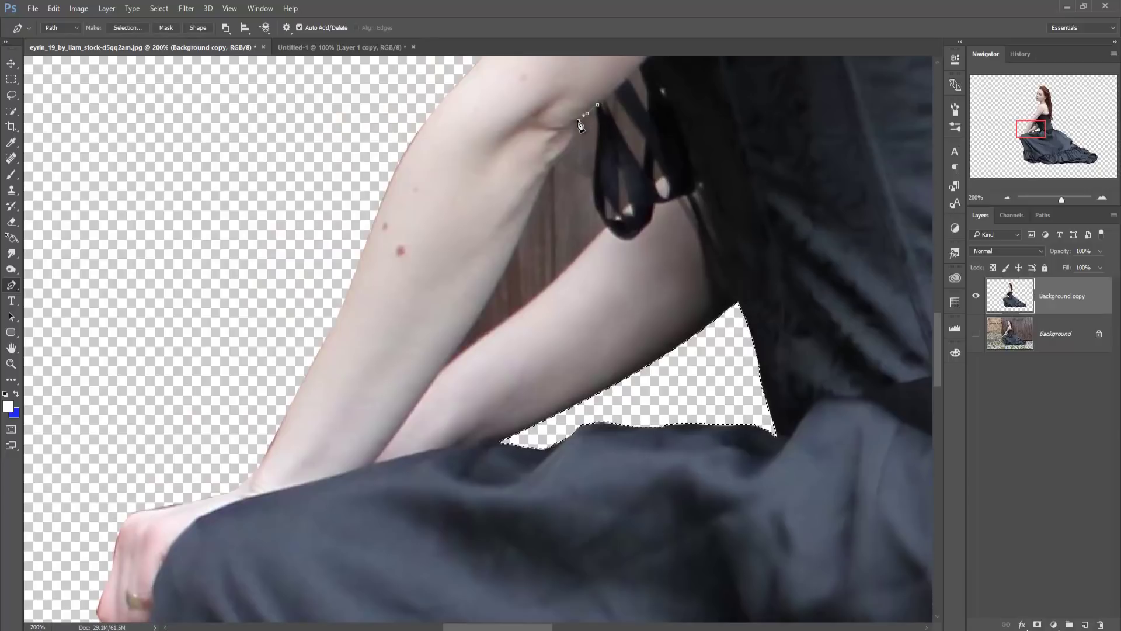
left_click_drag(556, 165, 545, 177)
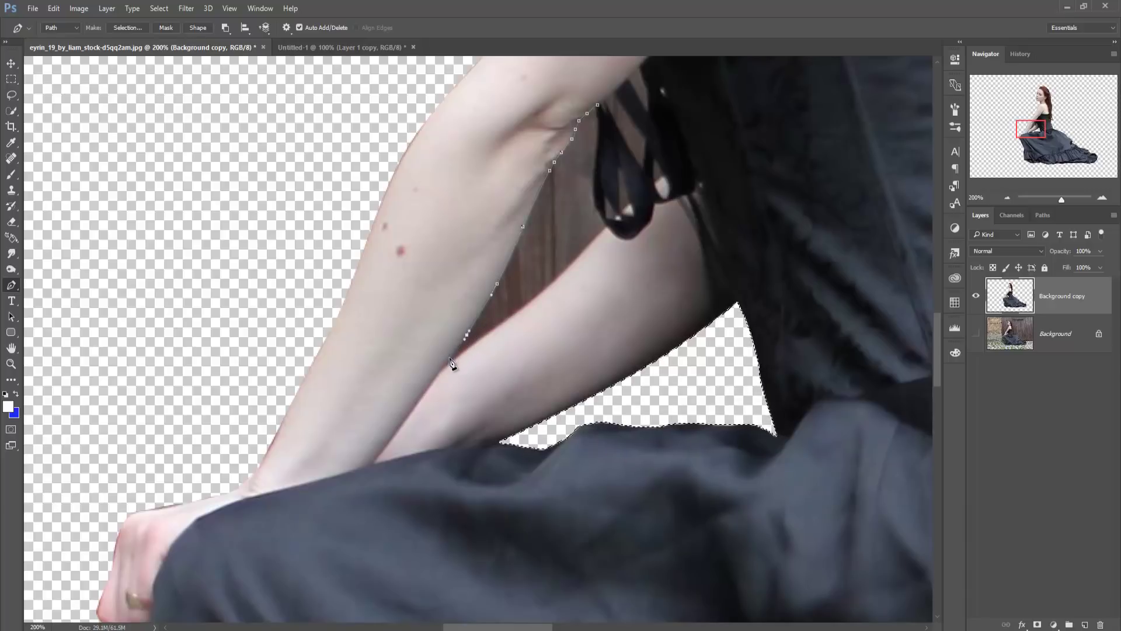
left_click_drag(454, 371, 603, 236)
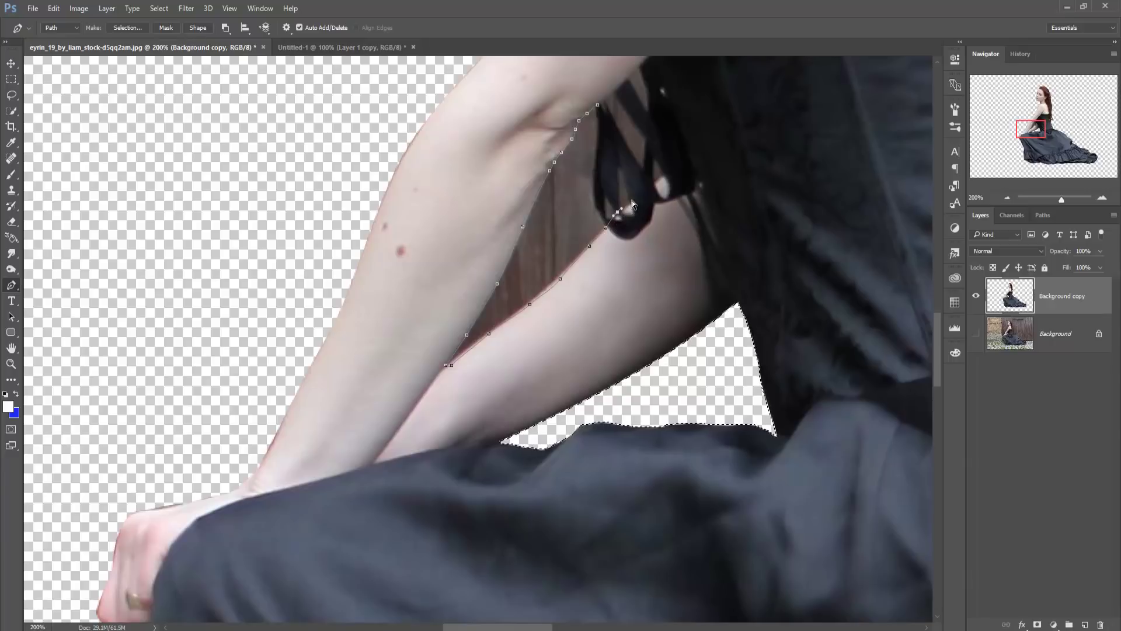
key("ctrl+z")
left_click_drag(622, 223, 664, 179)
left_click(659, 133)
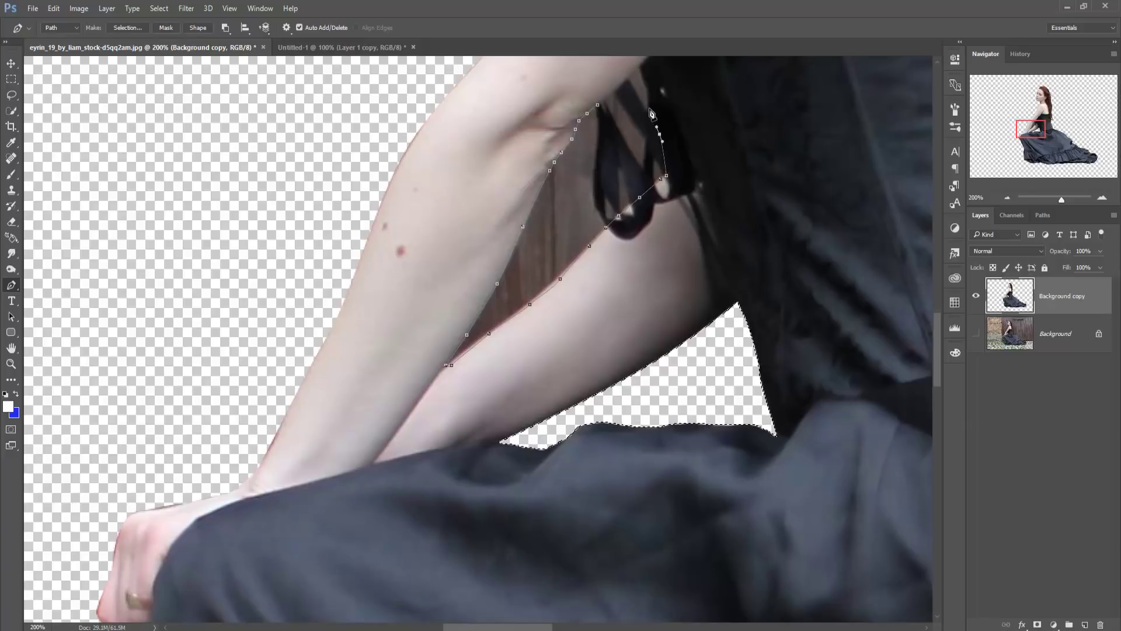
left_click(650, 108)
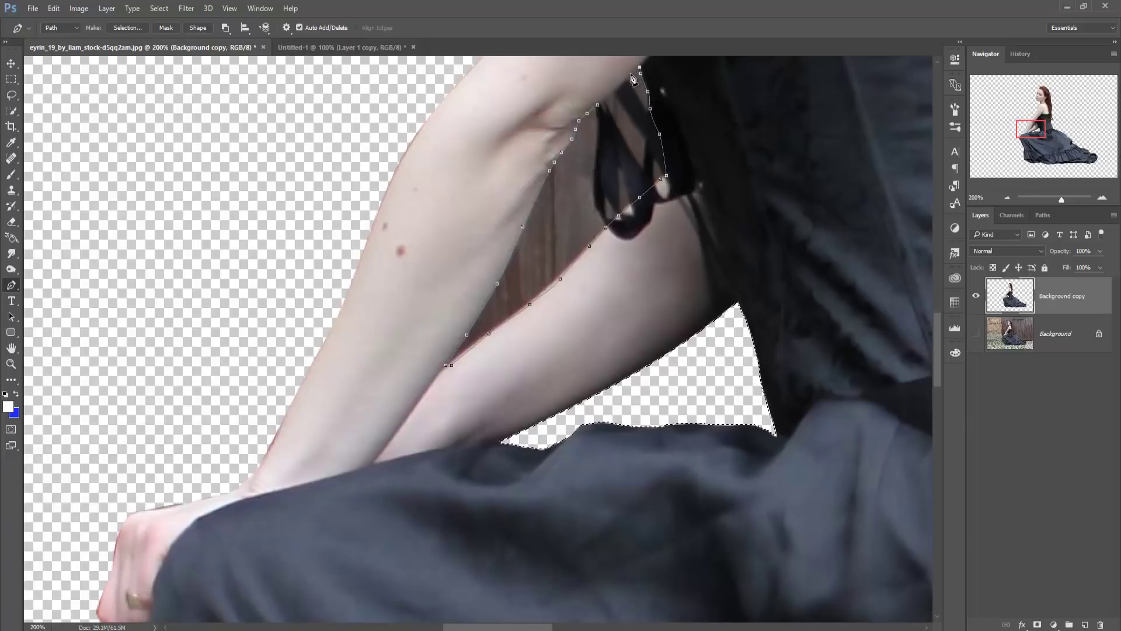
left_click(612, 92)
left_click(597, 106)
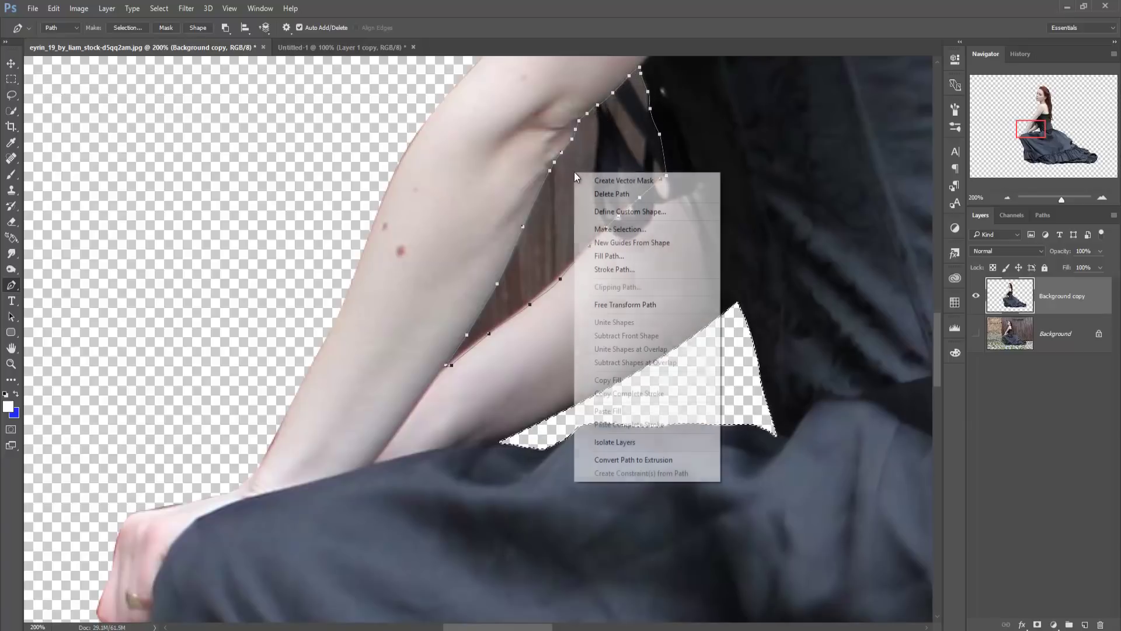
Make the path a selection and delete the wooden strip between the arms
right_click(575, 173)
left_click(637, 228)
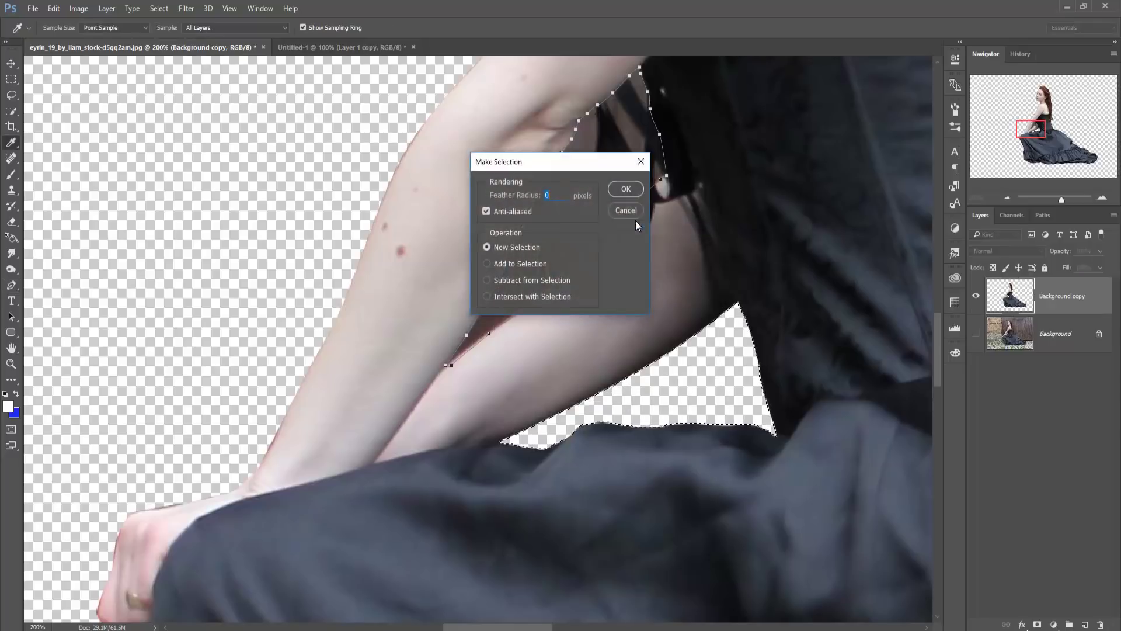
left_click(626, 188)
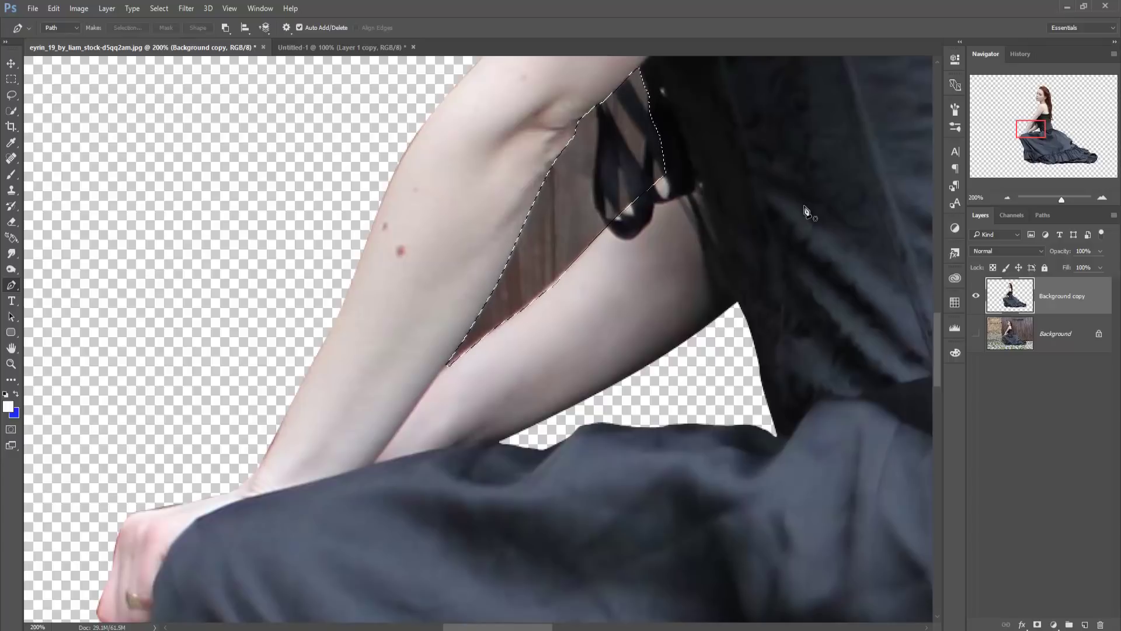
key("Delete")
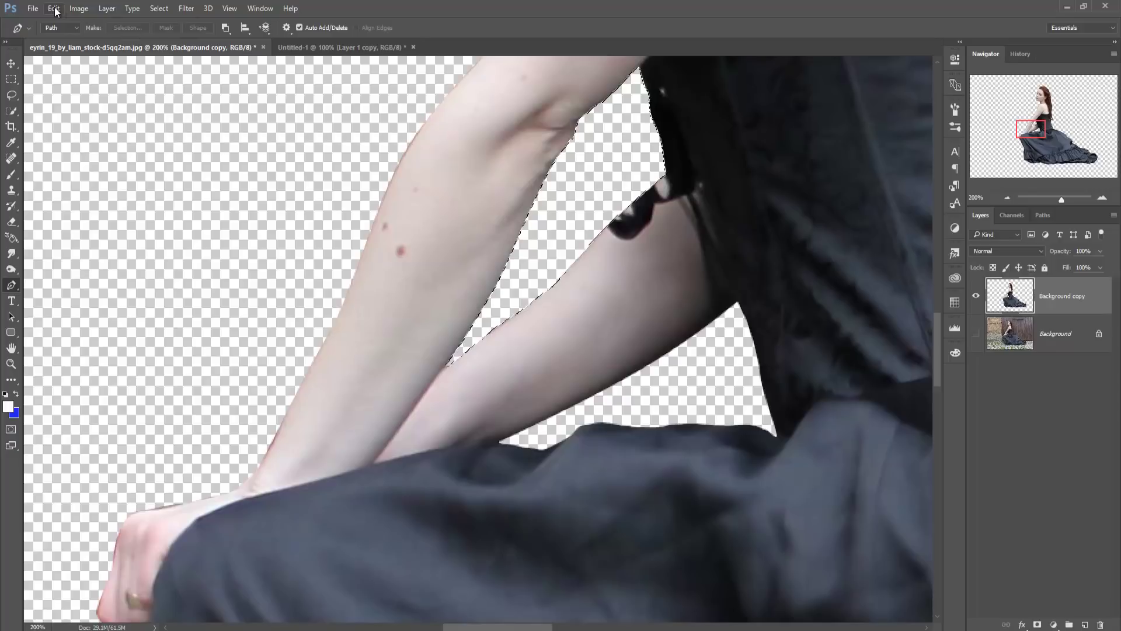
Deselect, switch to the Move tool and zoom out to see the whole woman
left_click(156, 9)
left_click(170, 33)
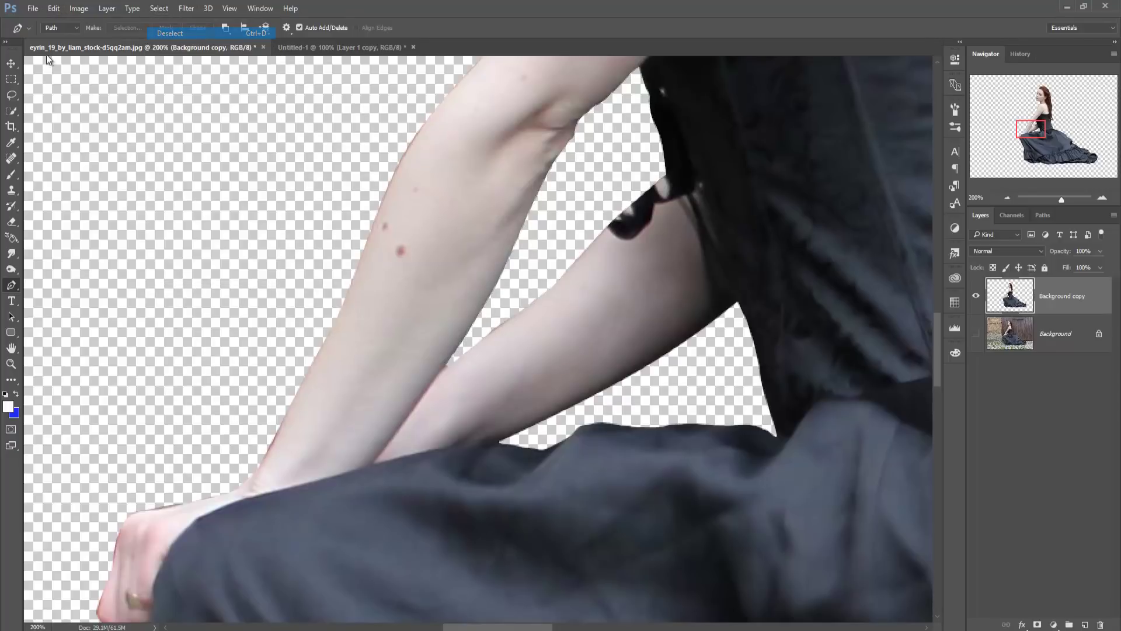
left_click(13, 65)
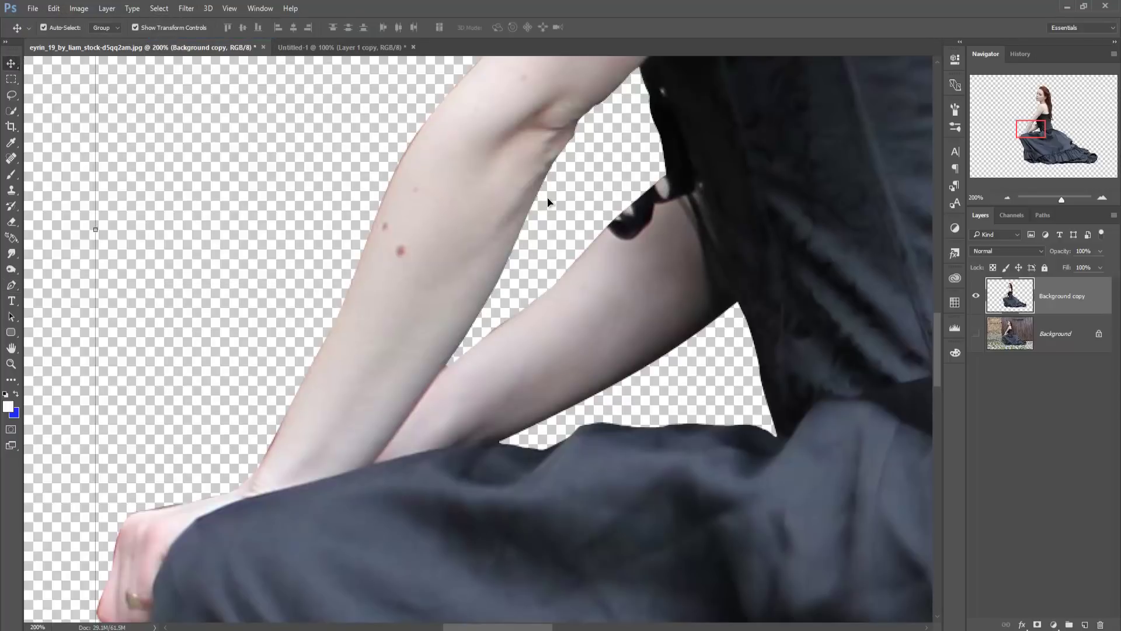
key("ctrl+minus")
key("ctrl+minus")
key("ctrl+minus")
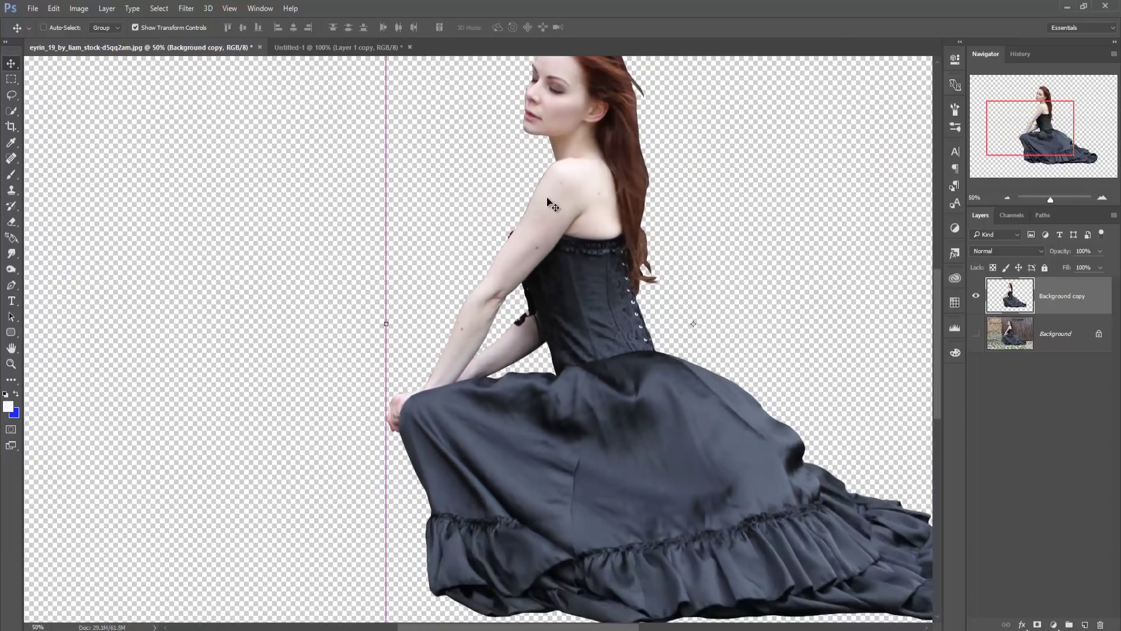
key("ctrl+minus")
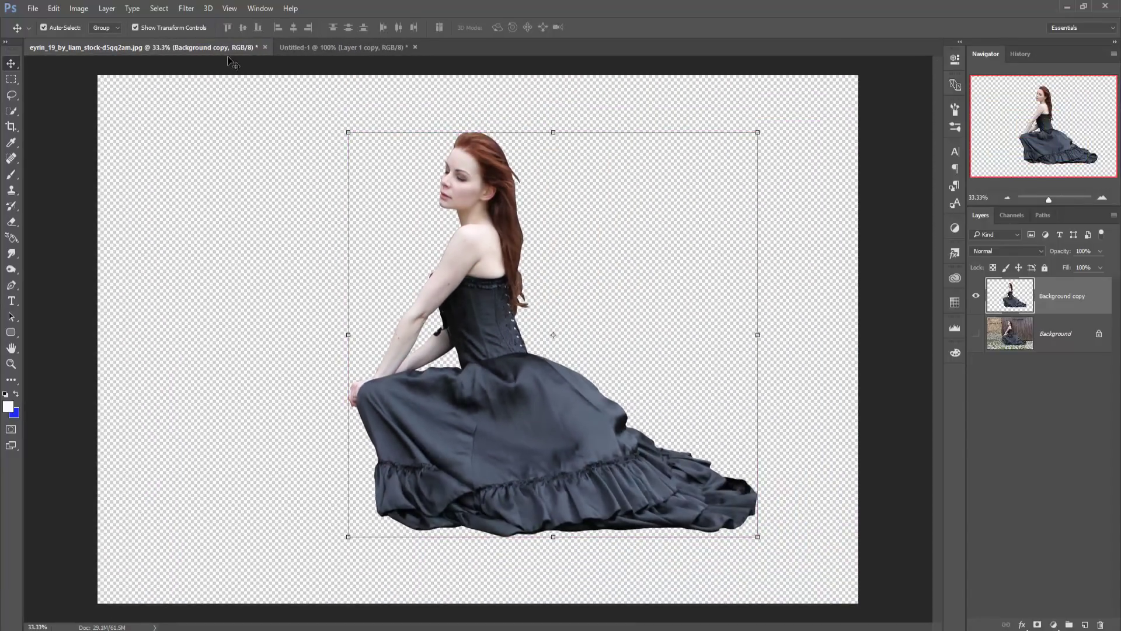
Drag the woman cutout onto the forest document and close her source window
left_click_drag(203, 50, 753, 107)
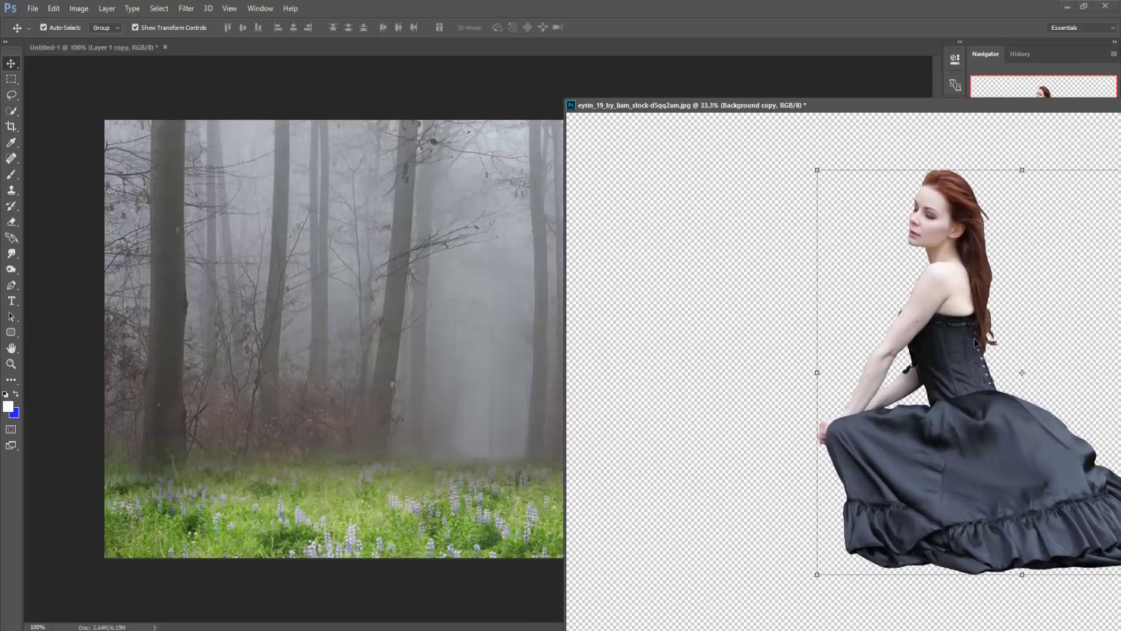
left_click_drag(970, 335, 490, 288)
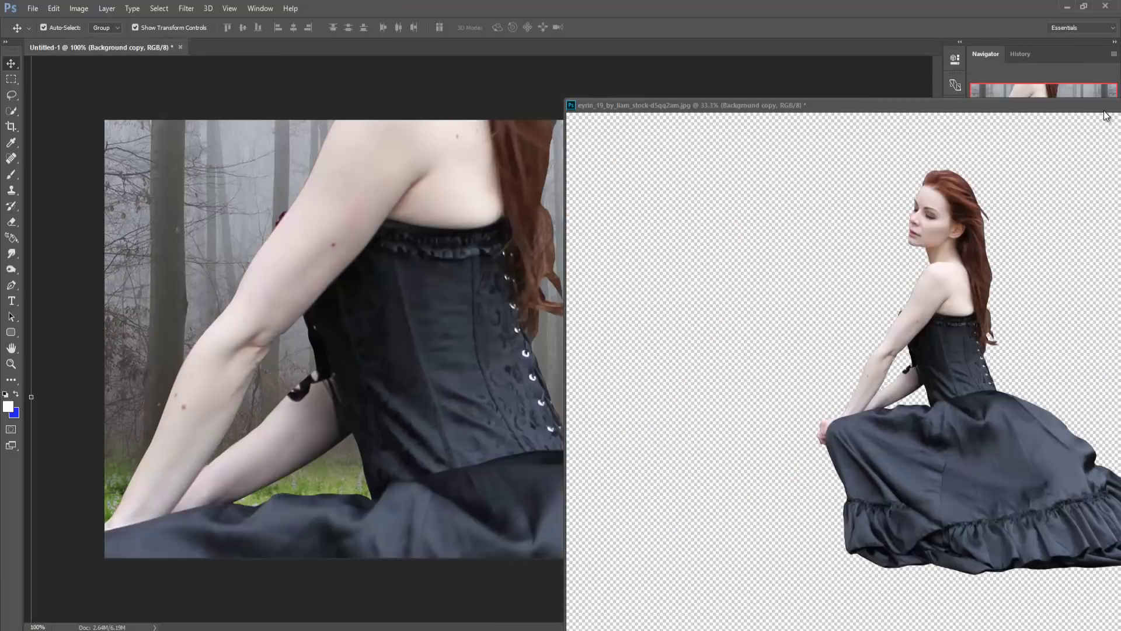
left_click_drag(1105, 109, 685, 163)
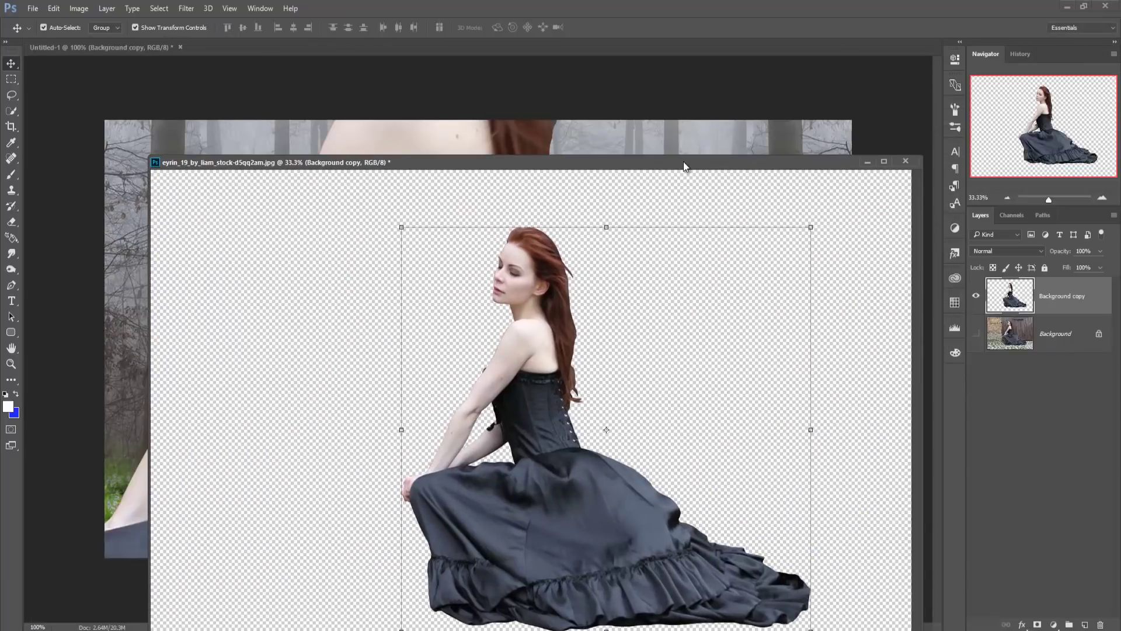
left_click(870, 162)
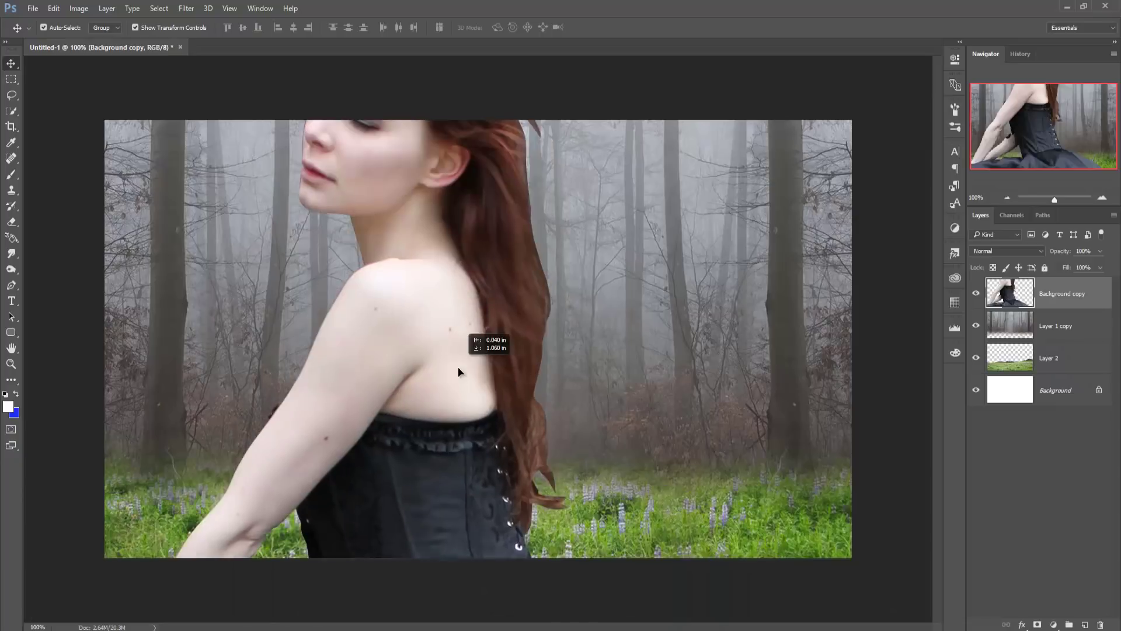
Scale the woman down to about 23% and place her in the meadow near centre
left_click_drag(416, 198, 169, 277)
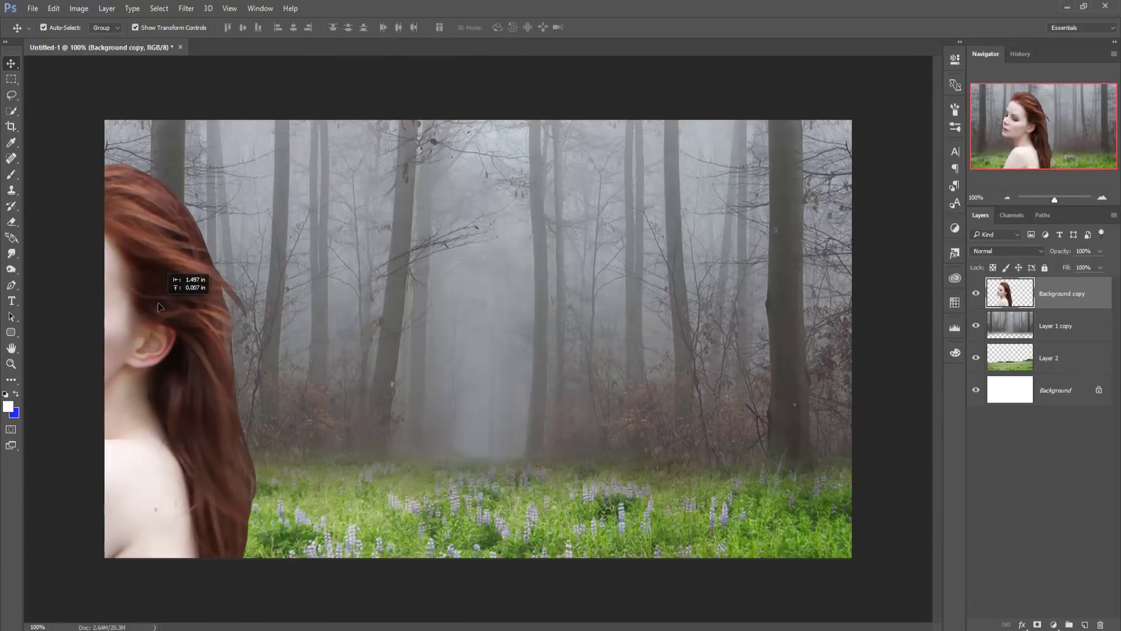
left_click_drag(240, 475, 131, 429)
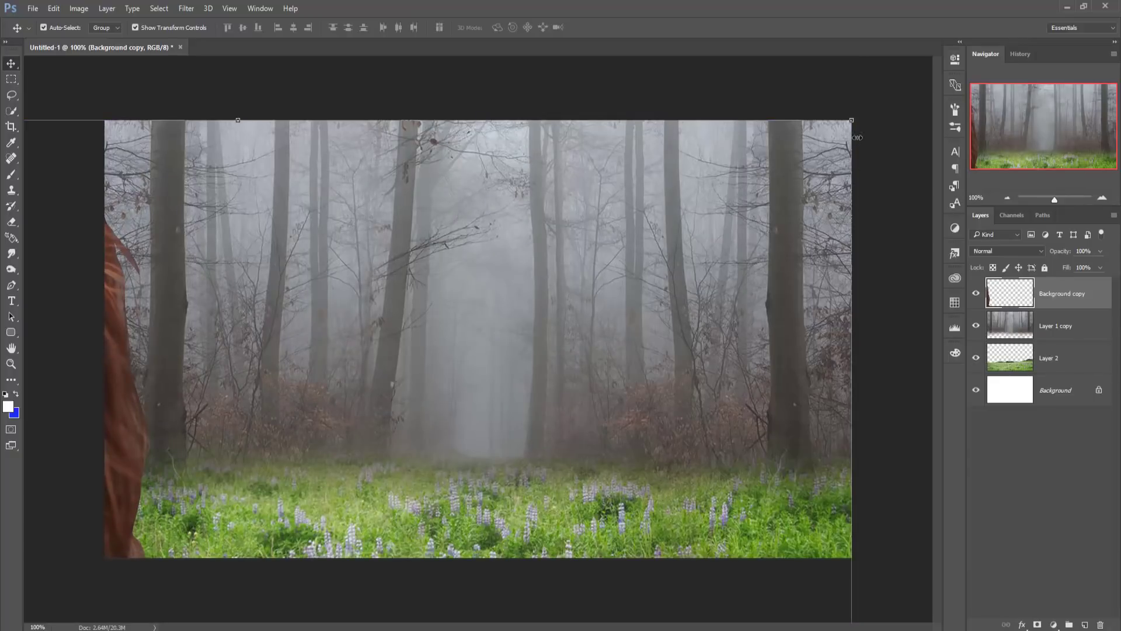
left_click_drag(852, 121, 477, 474)
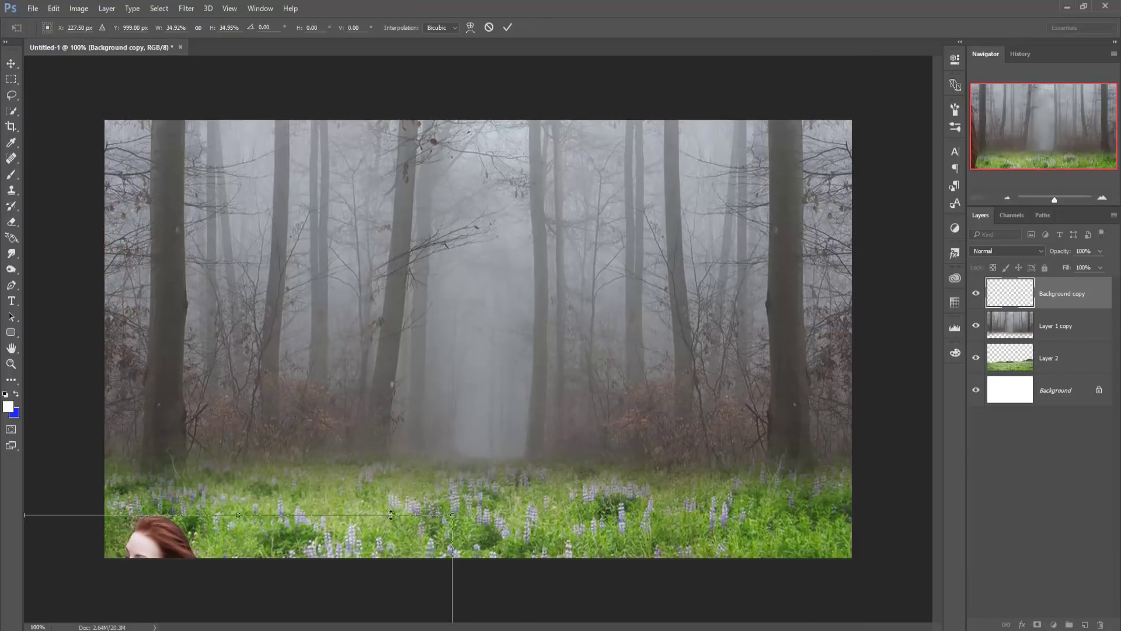
mouse_move(400, 498)
left_mouse_down()
mouse_move(671, 181)
mouse_move(668, 166)
left_mouse_up()
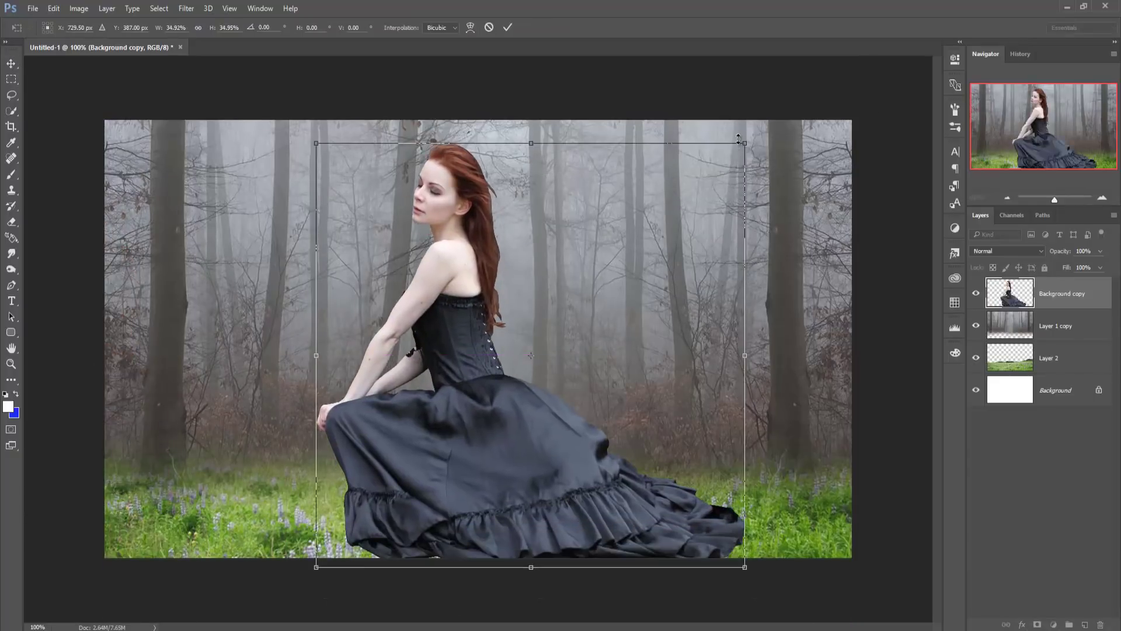
left_click_drag(749, 140, 698, 243)
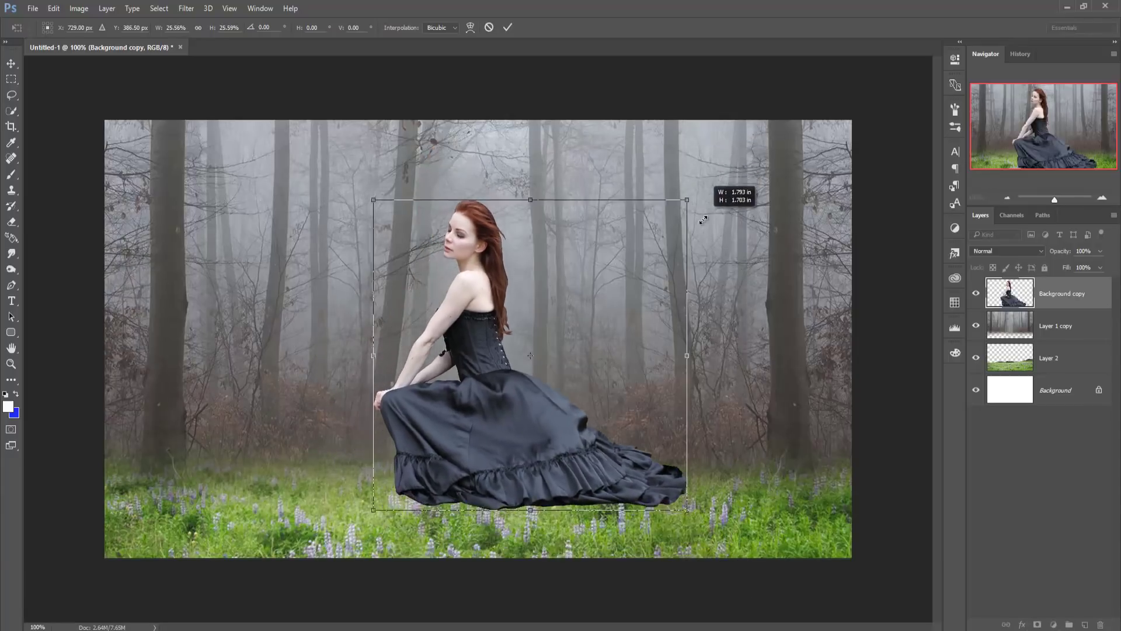
left_click_drag(511, 365, 497, 424)
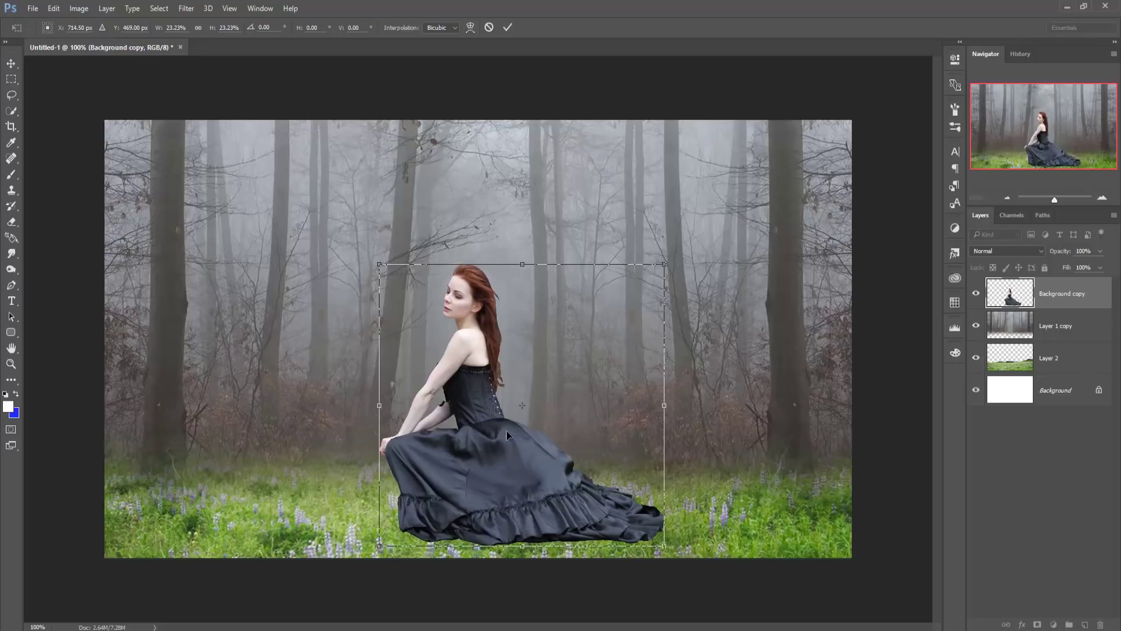
Commit the woman's transform and select the misty forest layer, Layer 1 copy
key("Return")
left_click(1010, 325)
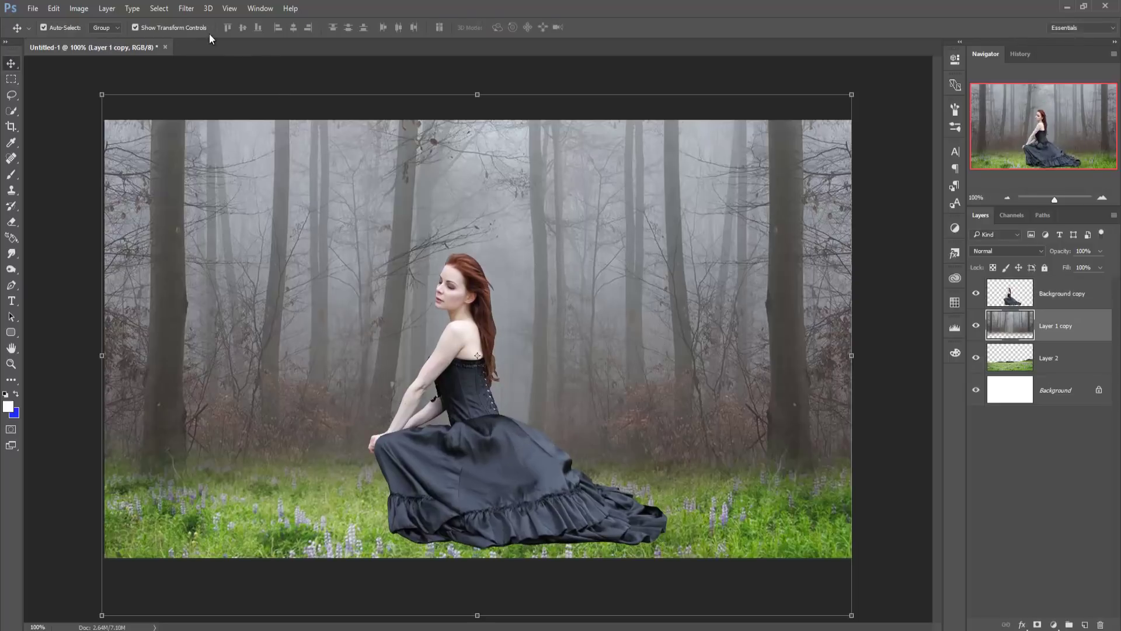
left_click(186, 8)
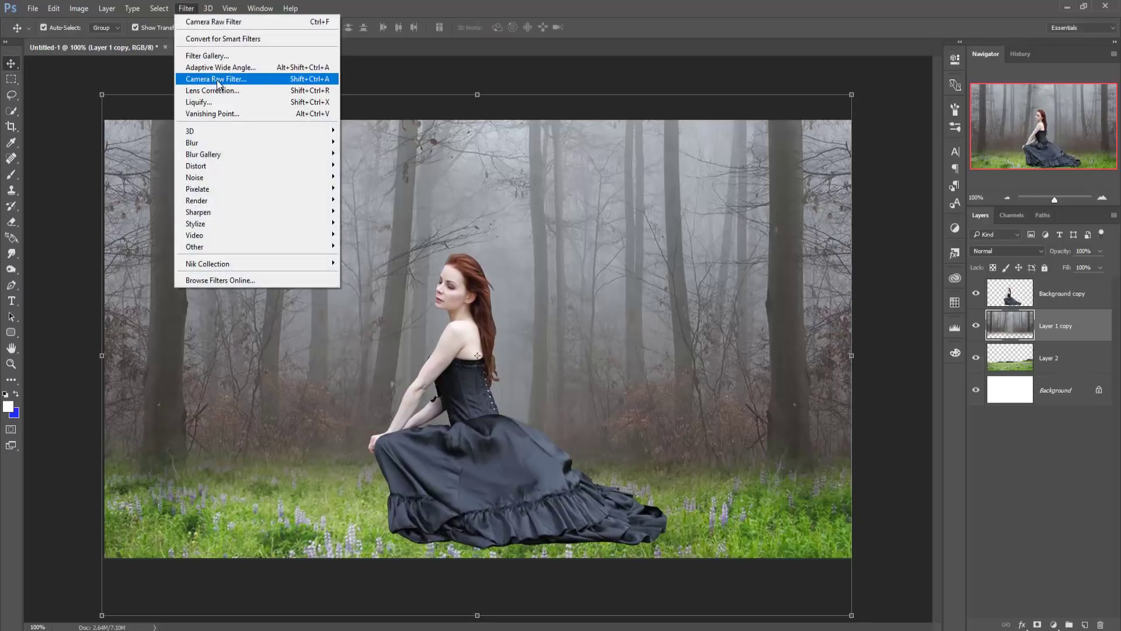
left_click(598, 6)
Add a Color Balance clipped to the forest layer with Yellow-Blue midtones at +37
left_click(1054, 624)
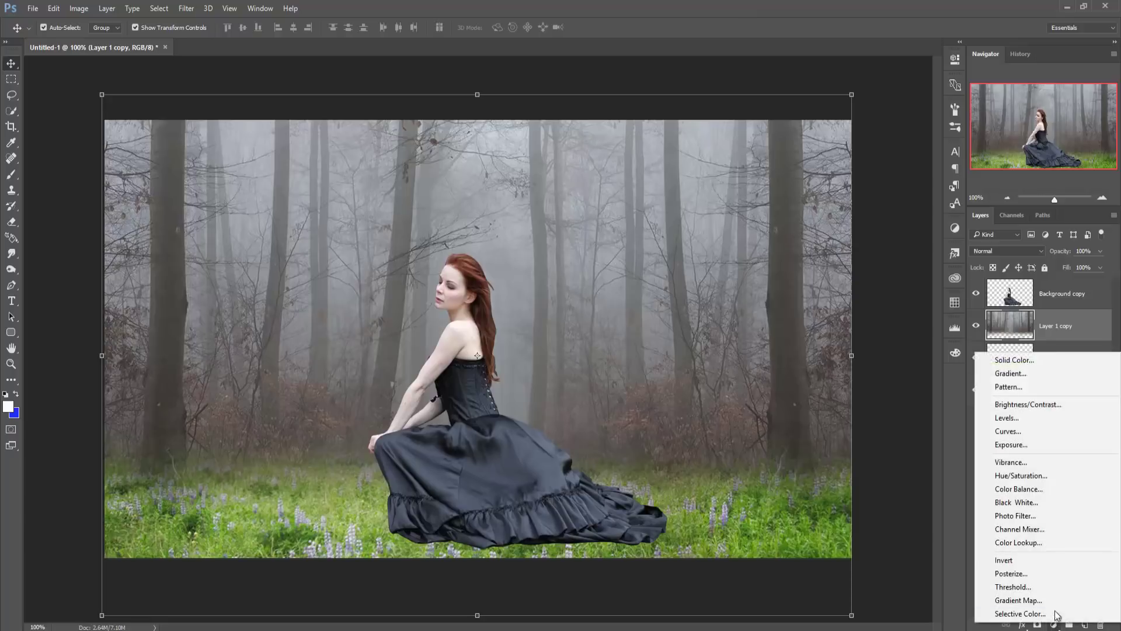
left_click(1017, 492)
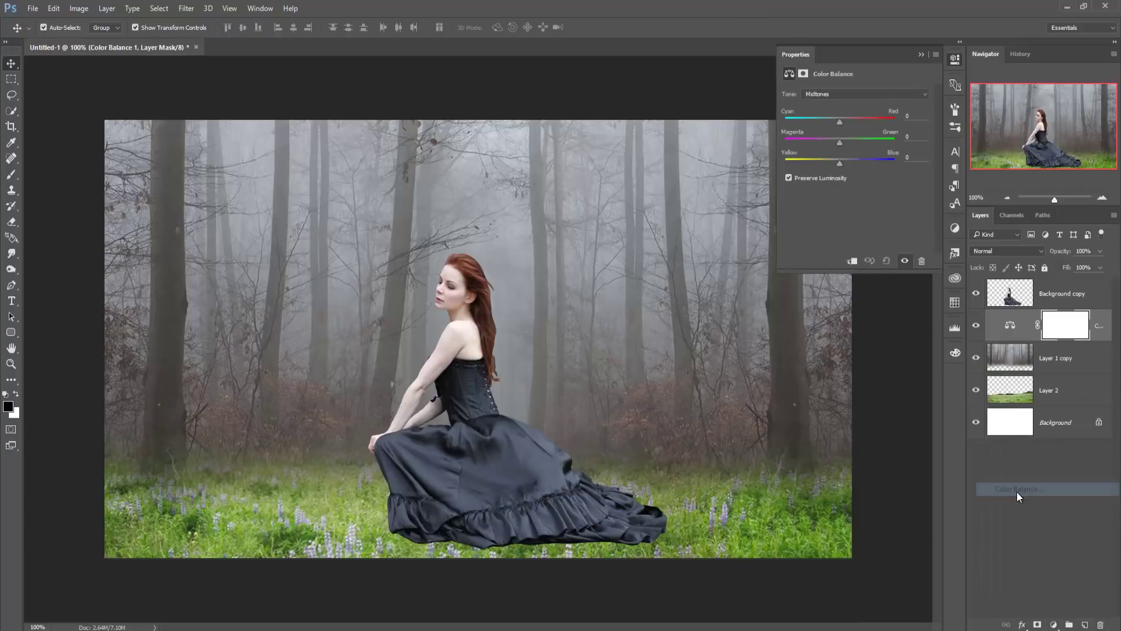
left_click(853, 262)
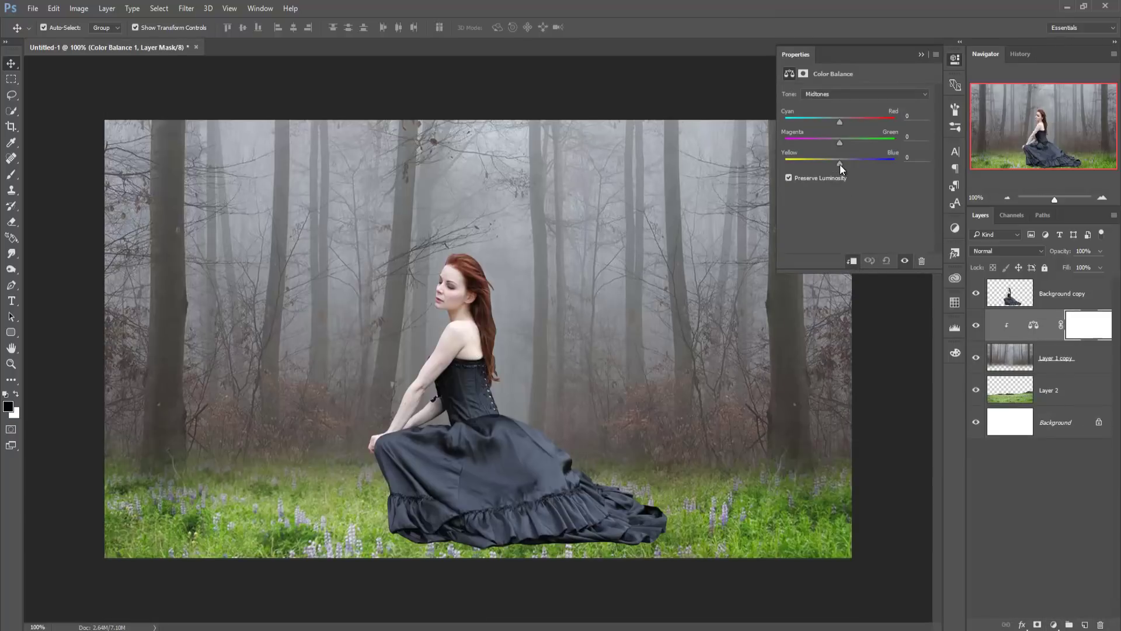
left_click_drag(840, 164, 843, 163)
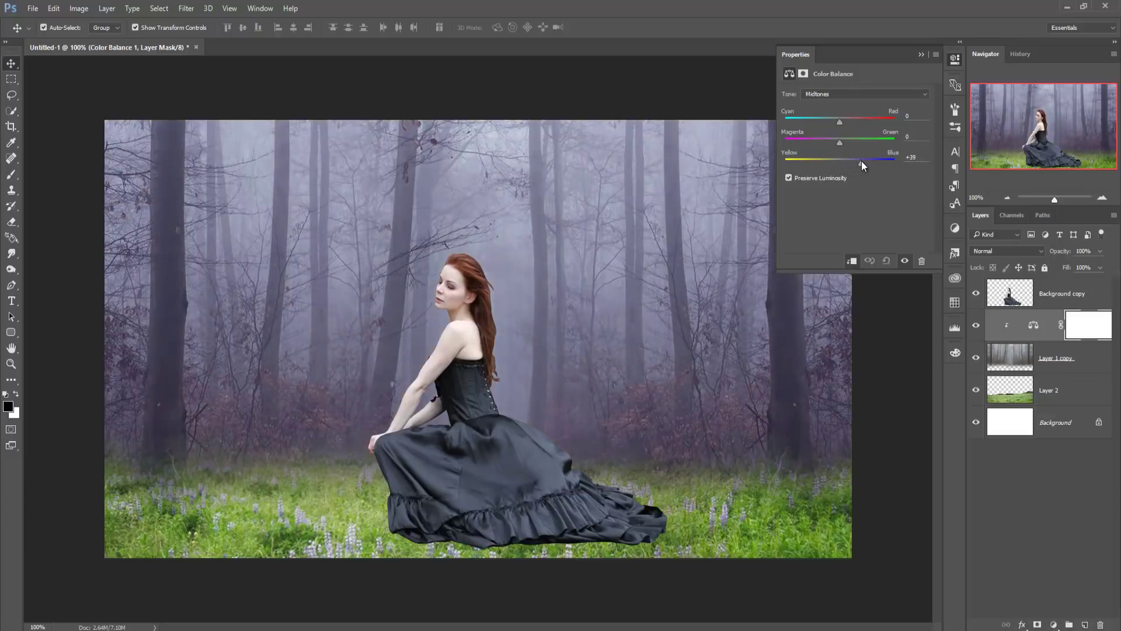
left_click_drag(860, 162, 859, 162)
left_click(921, 55)
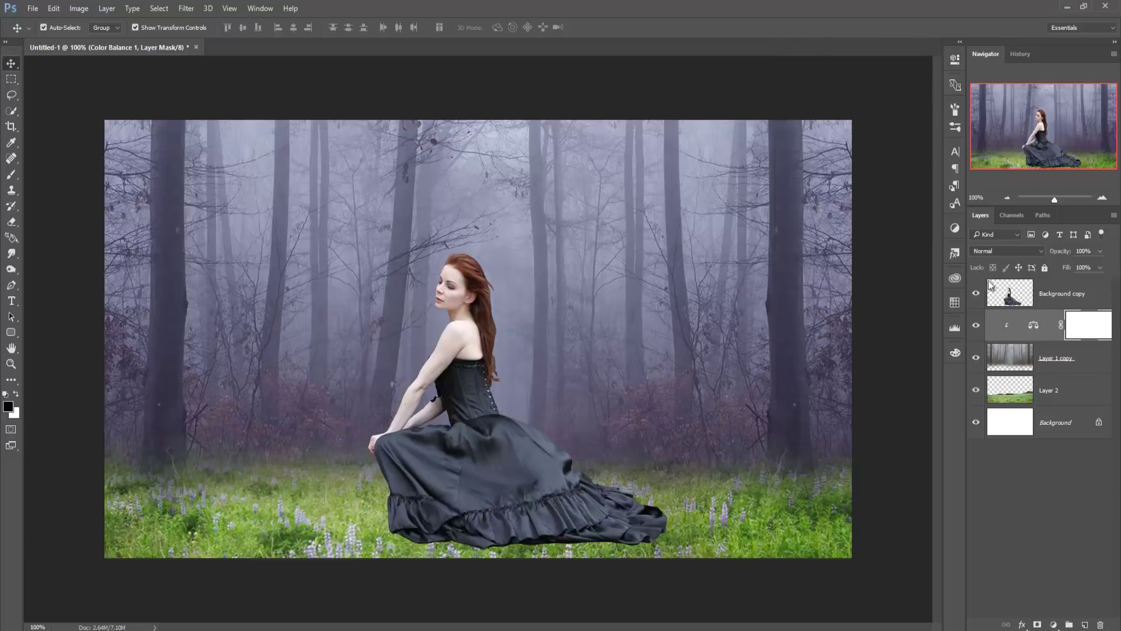
left_click(1039, 388)
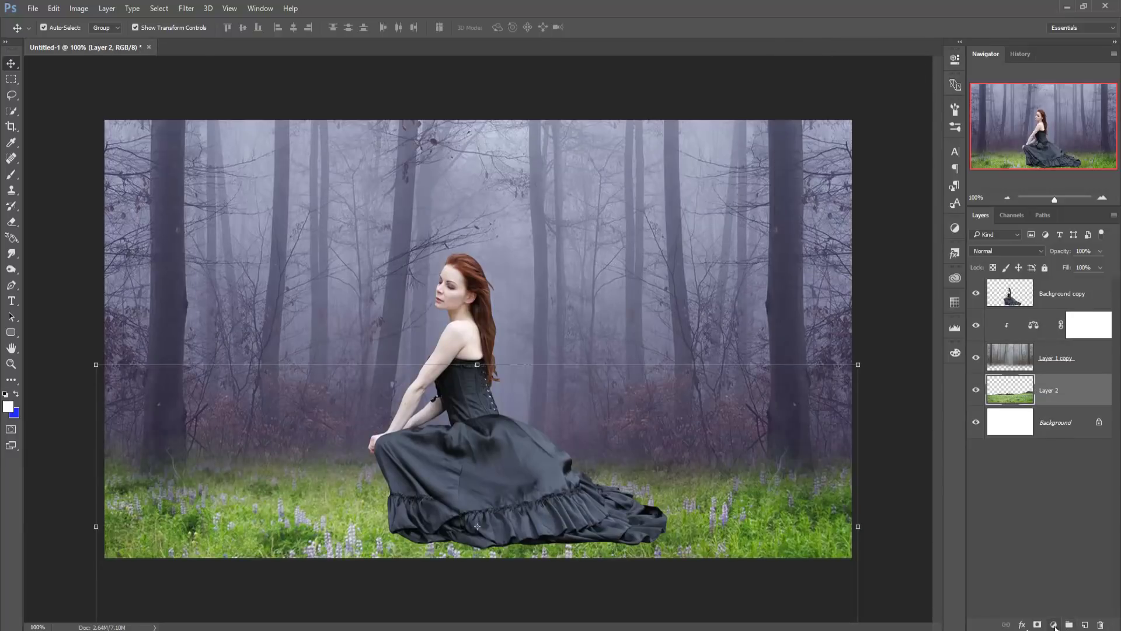
Add a Color Balance clipped to the grass layer with Yellow-Blue at +100
left_click(1055, 625)
left_click(1022, 492)
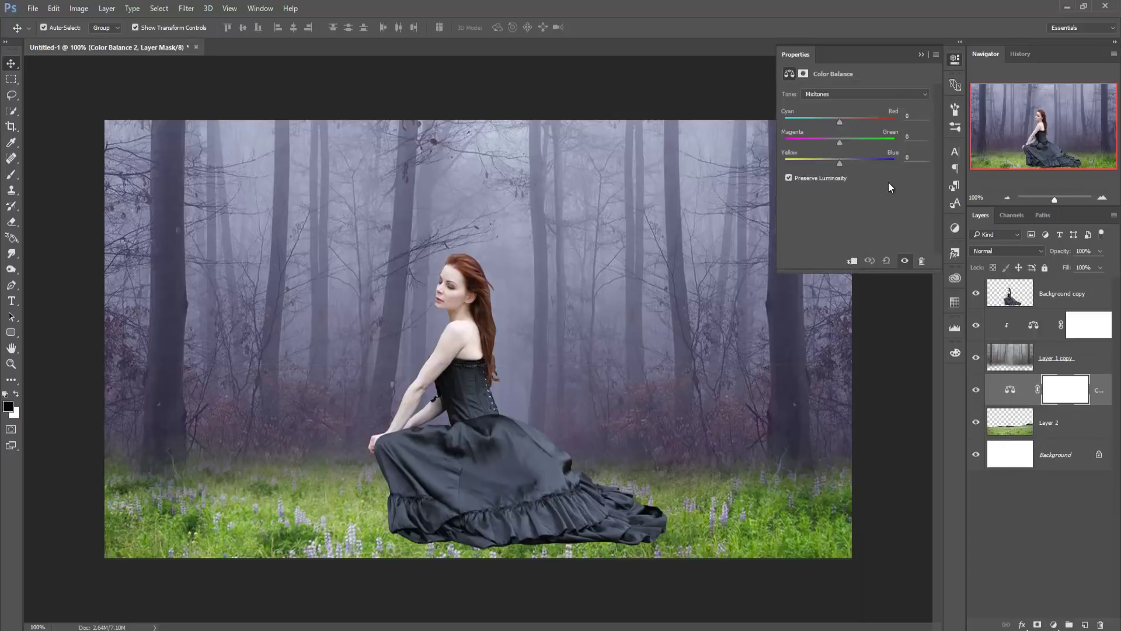
left_click(850, 262)
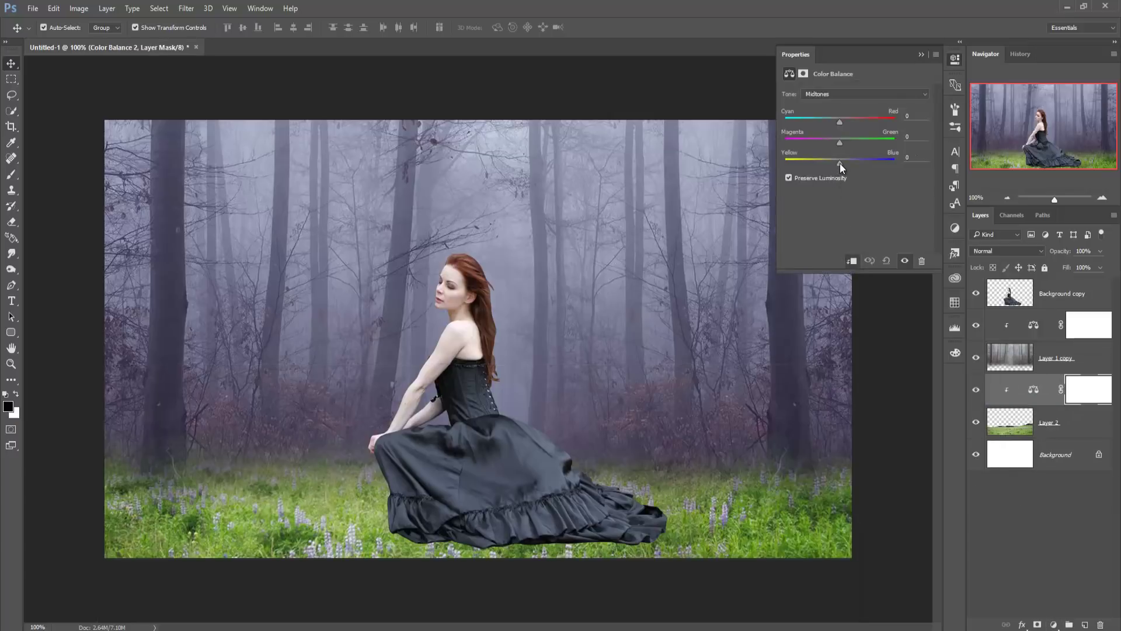
left_click_drag(840, 164, 842, 164)
left_click_drag(874, 164, 906, 165)
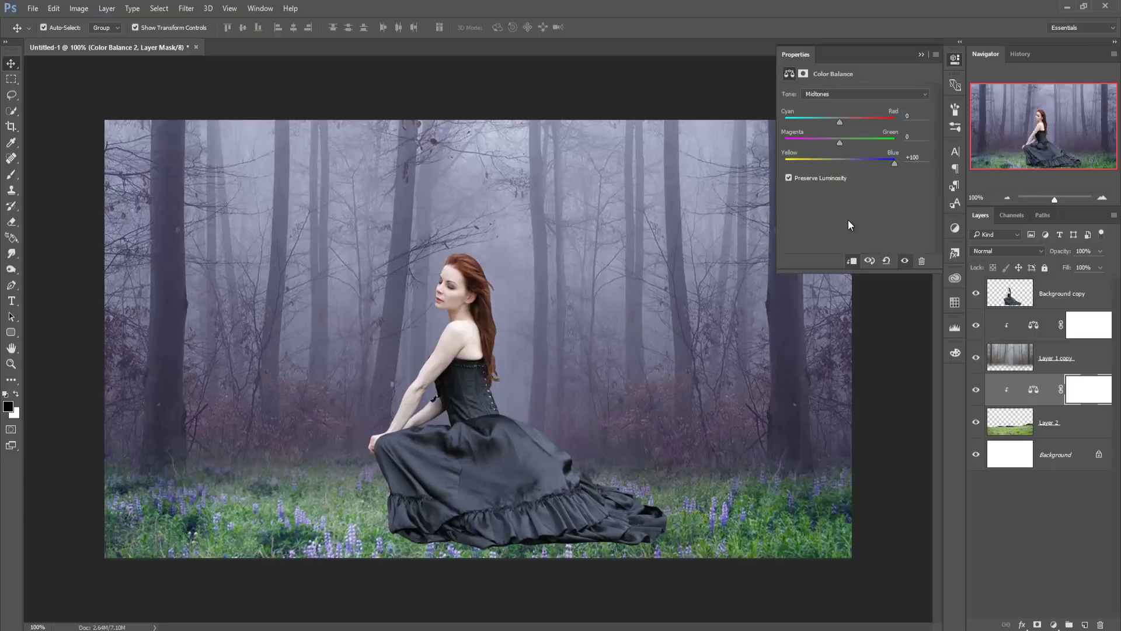
left_click(920, 54)
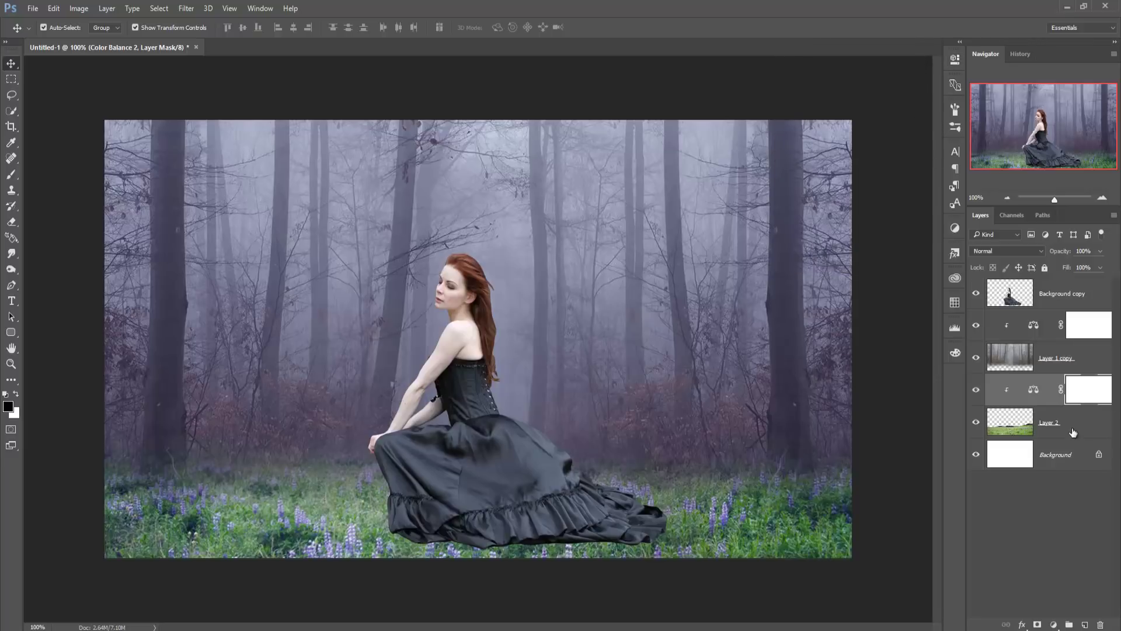
Raise the grass Color Balance's Cyan-Red midtones to about +61
double_click(1033, 390)
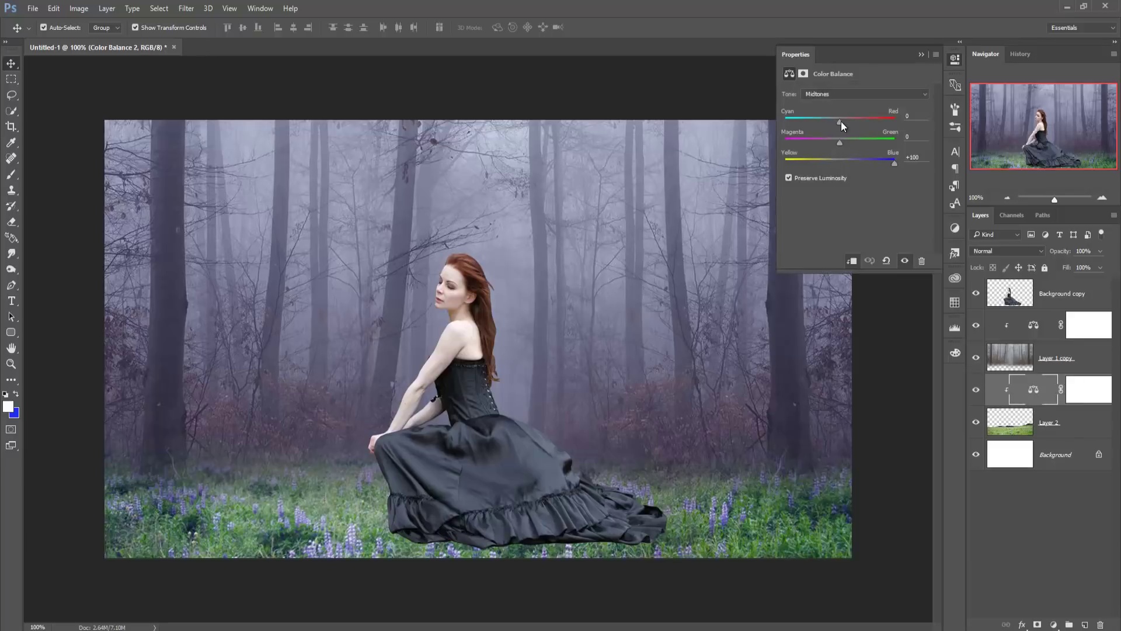
left_click_drag(841, 121, 853, 121)
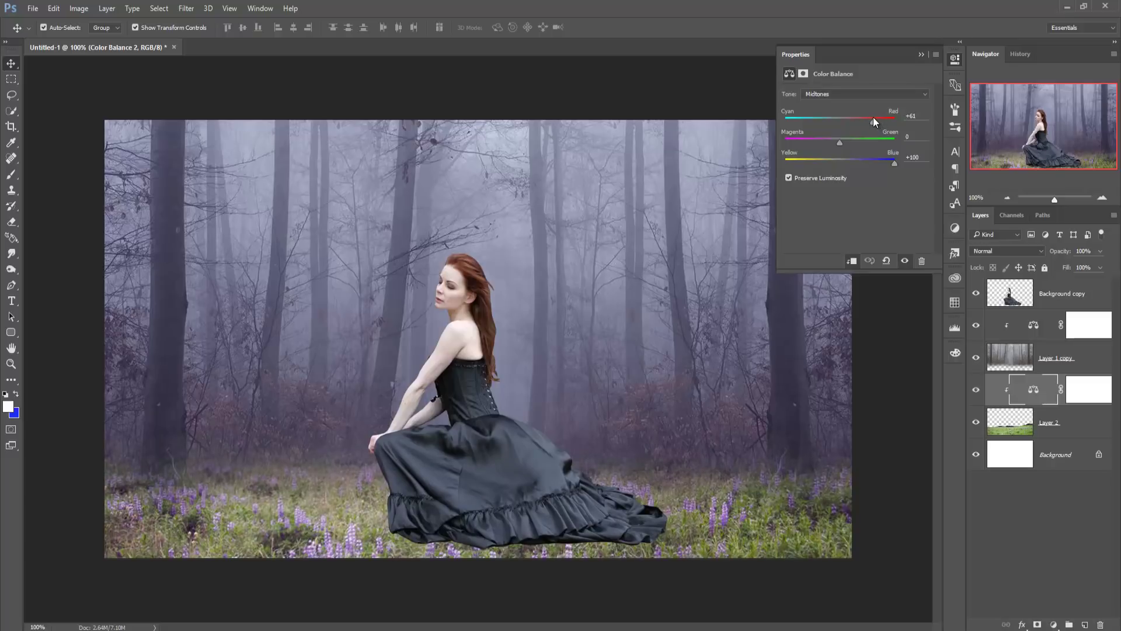
left_click(921, 54)
left_click(1045, 293)
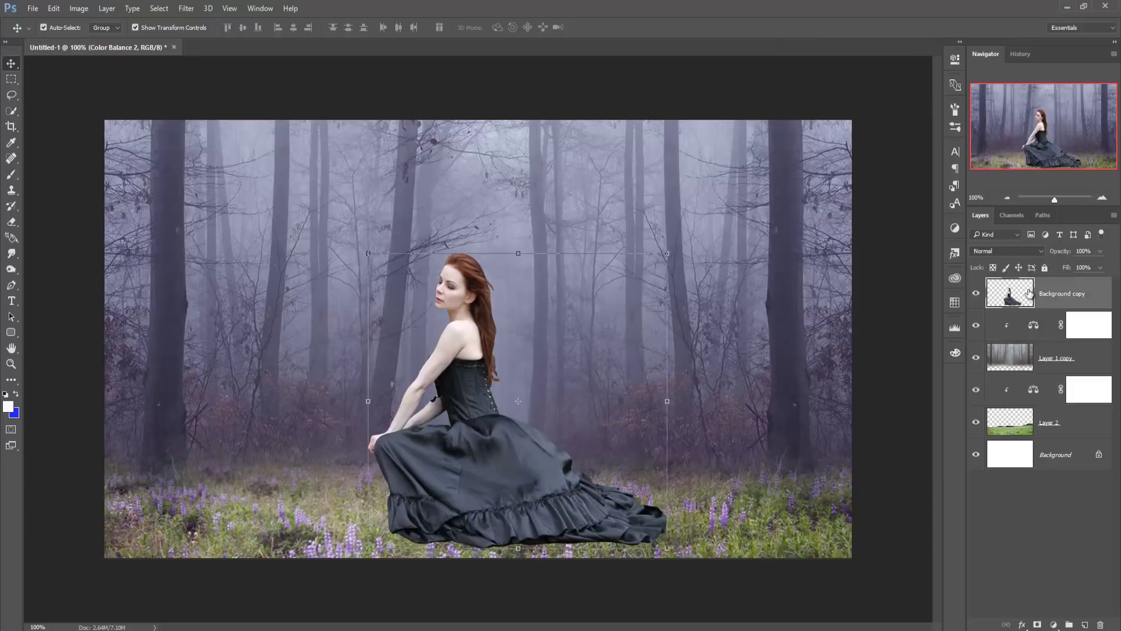
With the Smudge tool, zoom in on the head and pull wisps from the top and upper-right hair
left_click(11, 253)
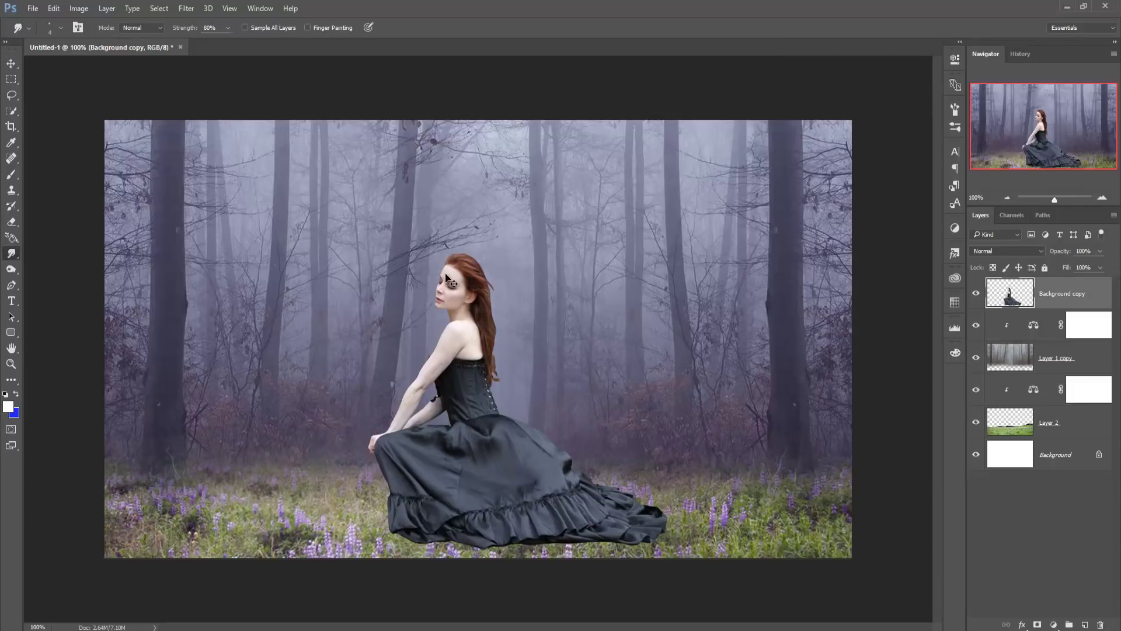
key("ctrl+plus")
key("ctrl+plus")
key("ctrl+plus")
key("ctrl+plus")
left_click_drag(445, 275, 388, 472)
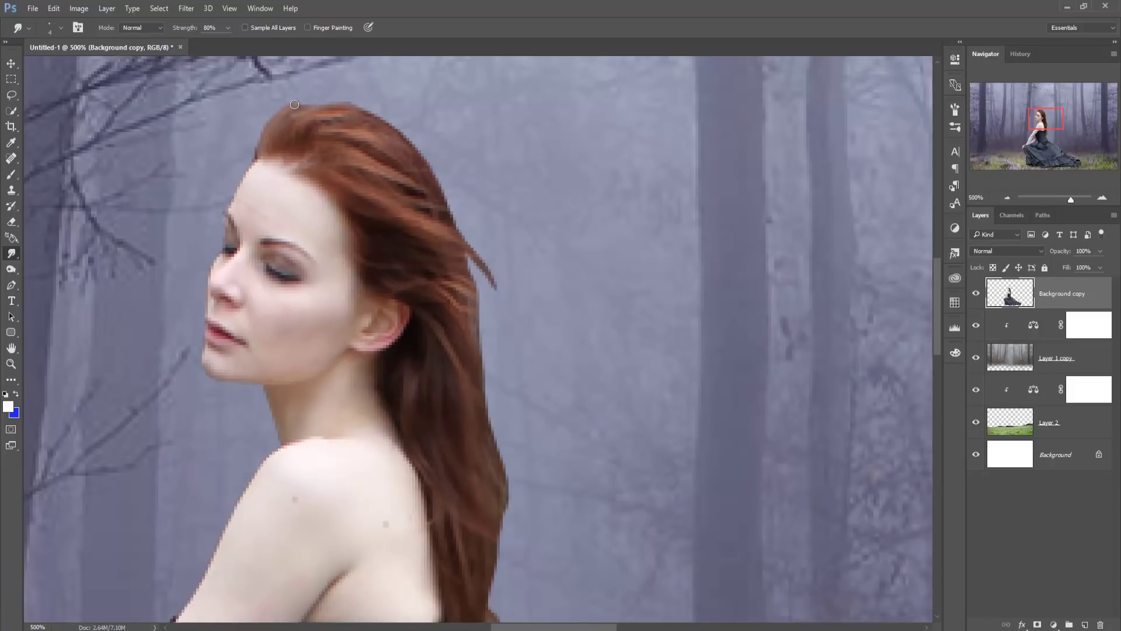
mouse_move(294, 104)
left_mouse_down()
mouse_move(359, 104)
mouse_move(399, 122)
mouse_move(462, 198)
left_mouse_up()
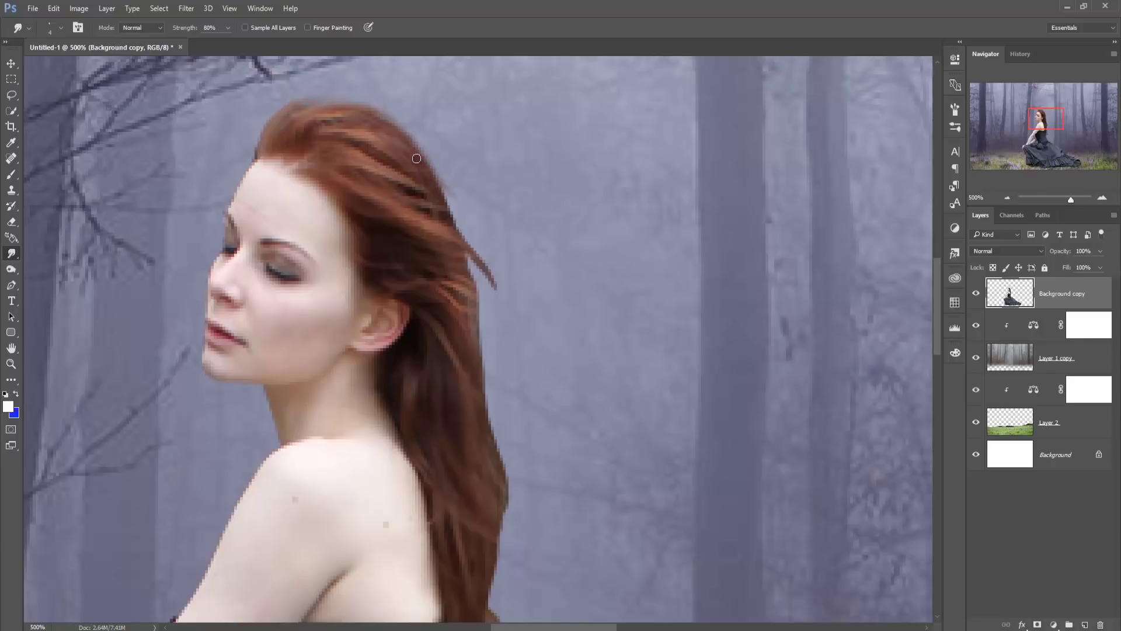
mouse_move(416, 156)
left_mouse_down()
mouse_move(449, 179)
mouse_move(512, 300)
left_mouse_up()
Smudge dark strands from the hair's right edge down past the shoulder
mouse_move(458, 257)
left_mouse_down()
mouse_move(507, 326)
mouse_move(499, 383)
left_mouse_up()
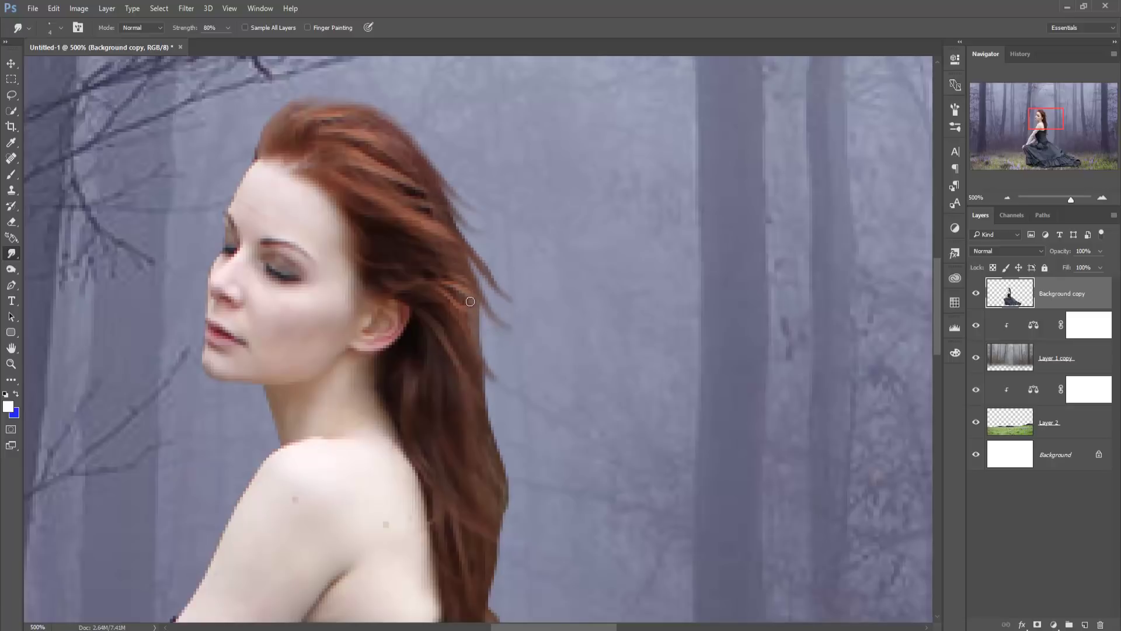
mouse_move(470, 301)
left_mouse_down()
mouse_move(503, 350)
mouse_move(501, 452)
mouse_move(529, 526)
left_mouse_up()
left_click_drag(498, 460, 509, 536)
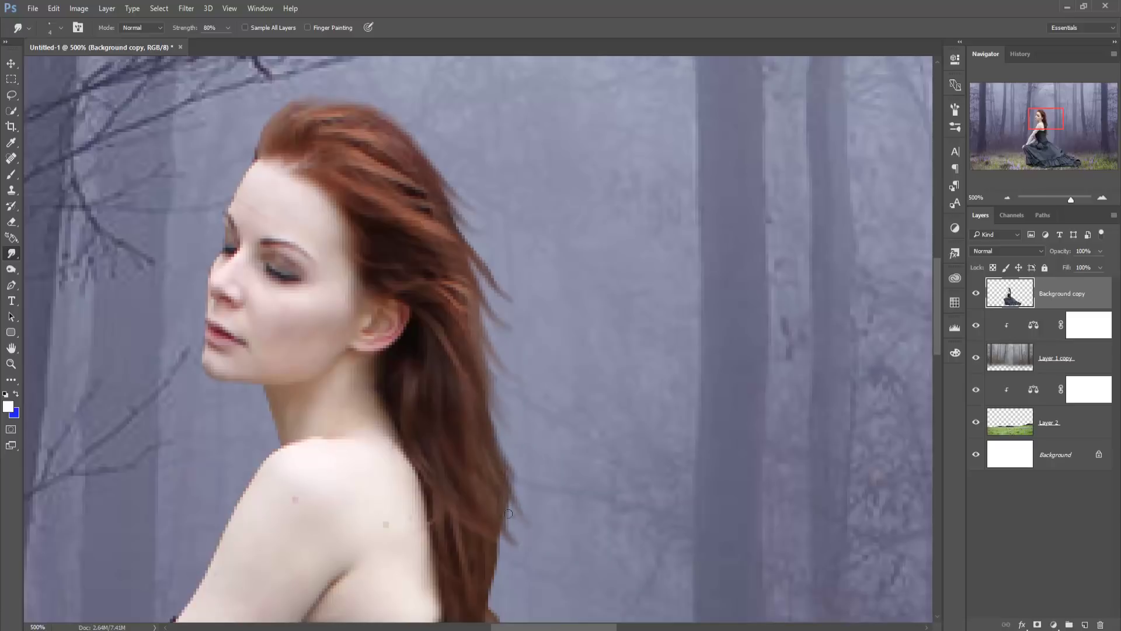
mouse_move(502, 480)
left_mouse_down()
mouse_move(519, 539)
mouse_move(503, 569)
left_mouse_up()
left_click_drag(486, 513, 514, 592)
left_click_drag(489, 541, 508, 591)
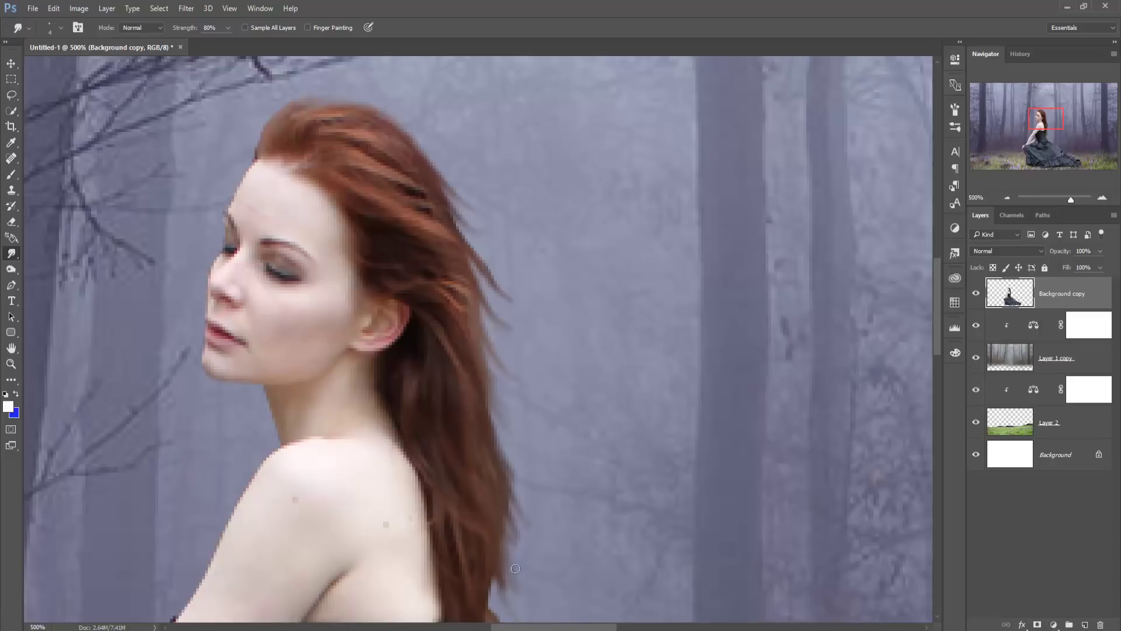
mouse_move(505, 521)
left_mouse_down()
mouse_move(520, 581)
mouse_move(523, 561)
left_mouse_up()
left_click_drag(507, 487, 533, 583)
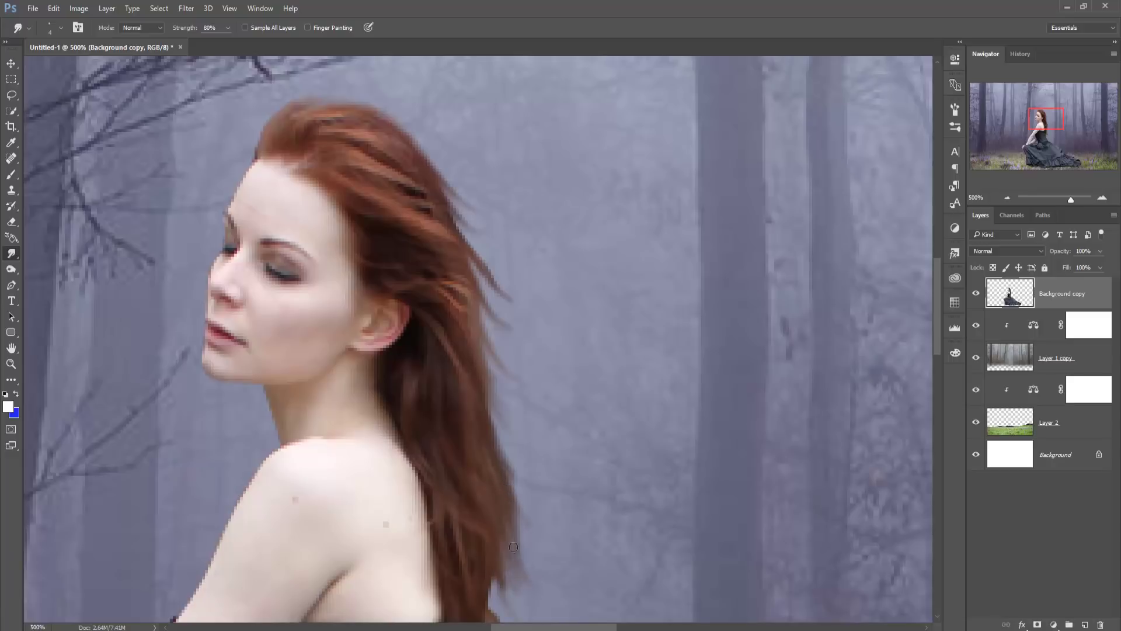
mouse_move(505, 523)
left_mouse_down()
mouse_move(531, 586)
mouse_move(448, 303)
mouse_move(453, 342)
left_mouse_up()
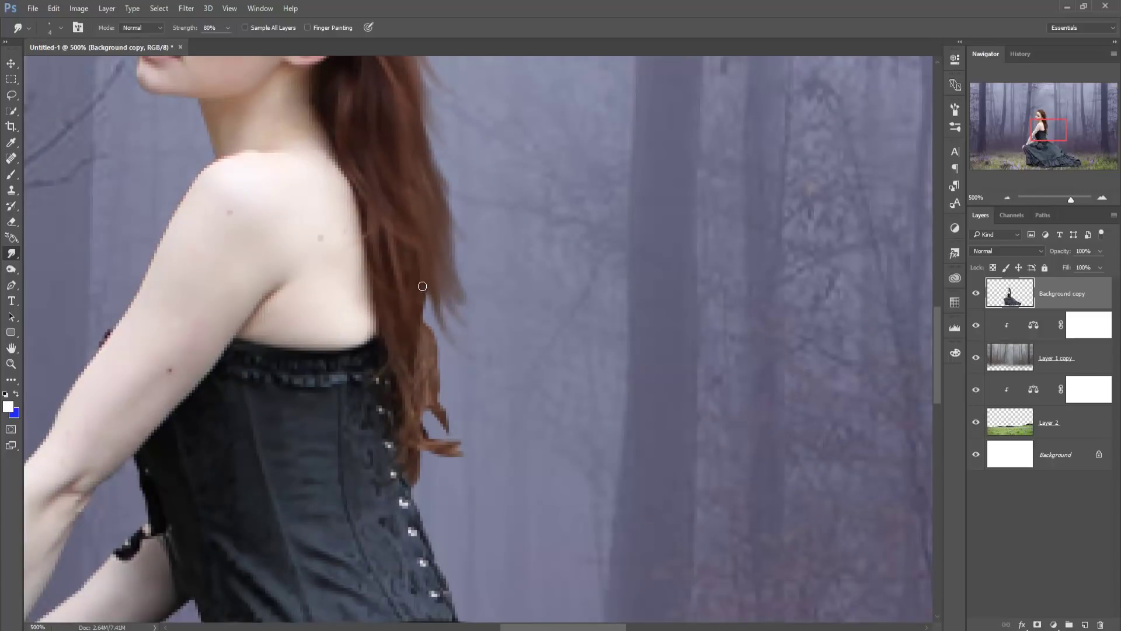
Smudge the lower hair beside the back down and outward into the fog
left_click_drag(422, 286, 435, 332)
mouse_move(425, 292)
left_mouse_down()
mouse_move(464, 403)
mouse_move(458, 438)
left_mouse_up()
left_click_drag(437, 394, 476, 454)
mouse_move(417, 401)
left_mouse_down()
mouse_move(461, 462)
mouse_move(429, 499)
left_mouse_up()
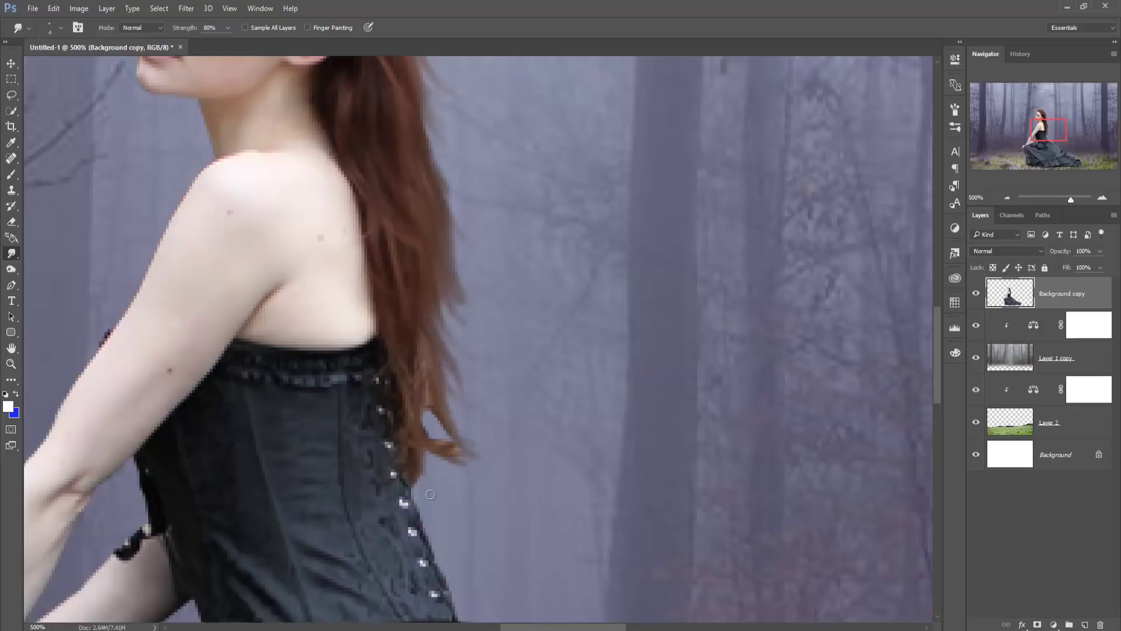
mouse_move(418, 445)
left_mouse_down()
mouse_move(432, 505)
mouse_move(449, 496)
left_mouse_up()
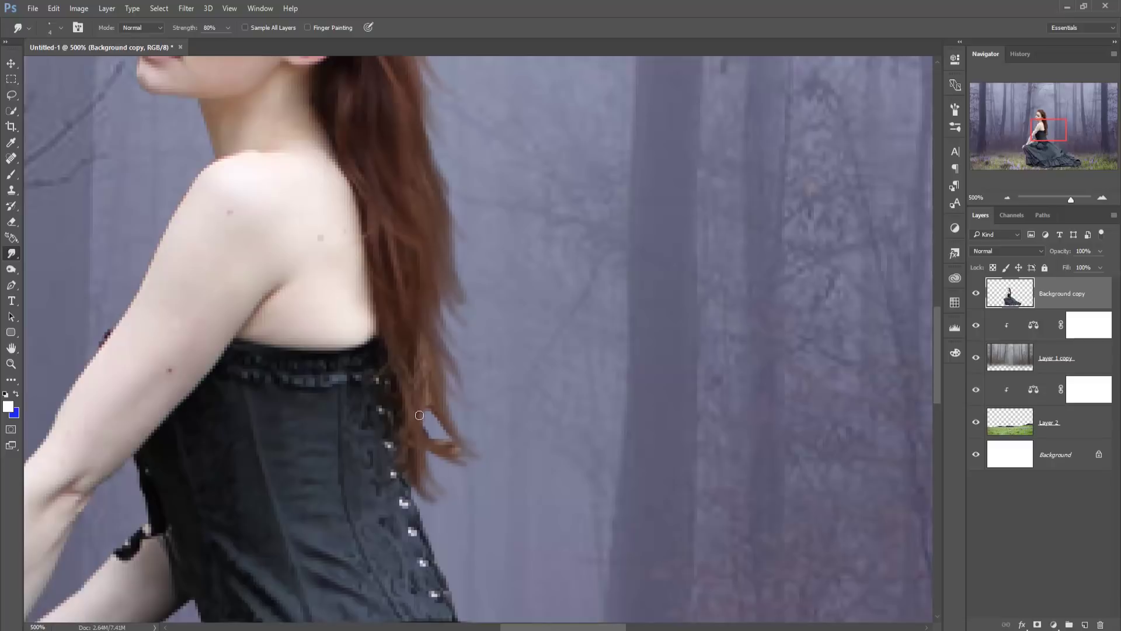
mouse_move(419, 414)
left_mouse_down()
mouse_move(469, 457)
mouse_move(476, 483)
left_mouse_up()
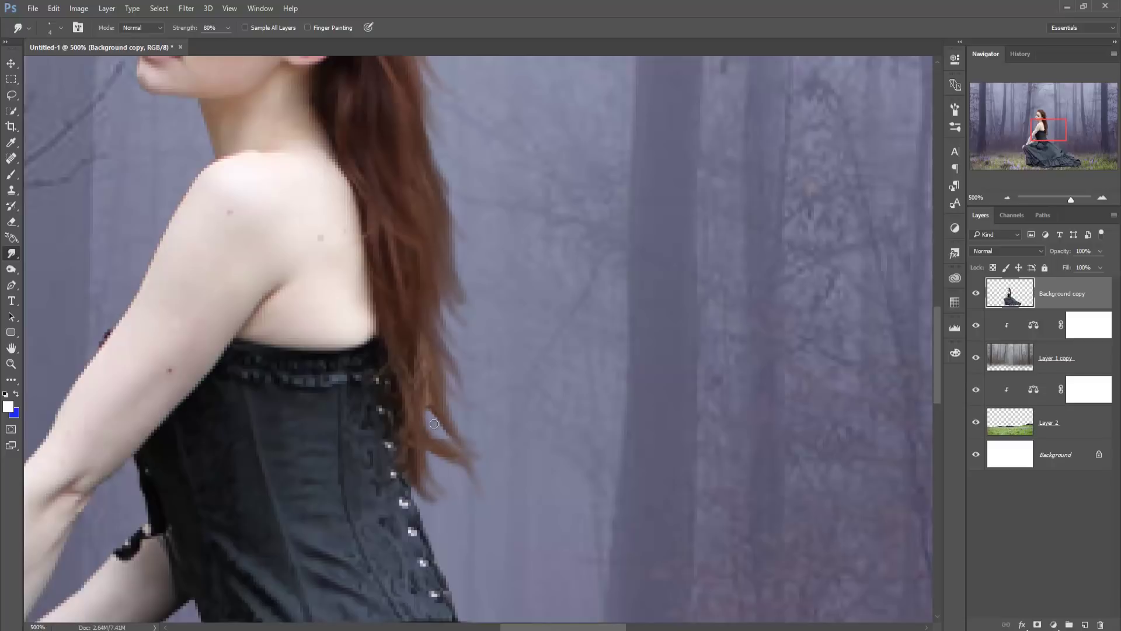
left_click_drag(434, 423, 466, 457)
mouse_move(435, 408)
left_mouse_down()
mouse_move(450, 445)
mouse_move(496, 463)
left_mouse_up()
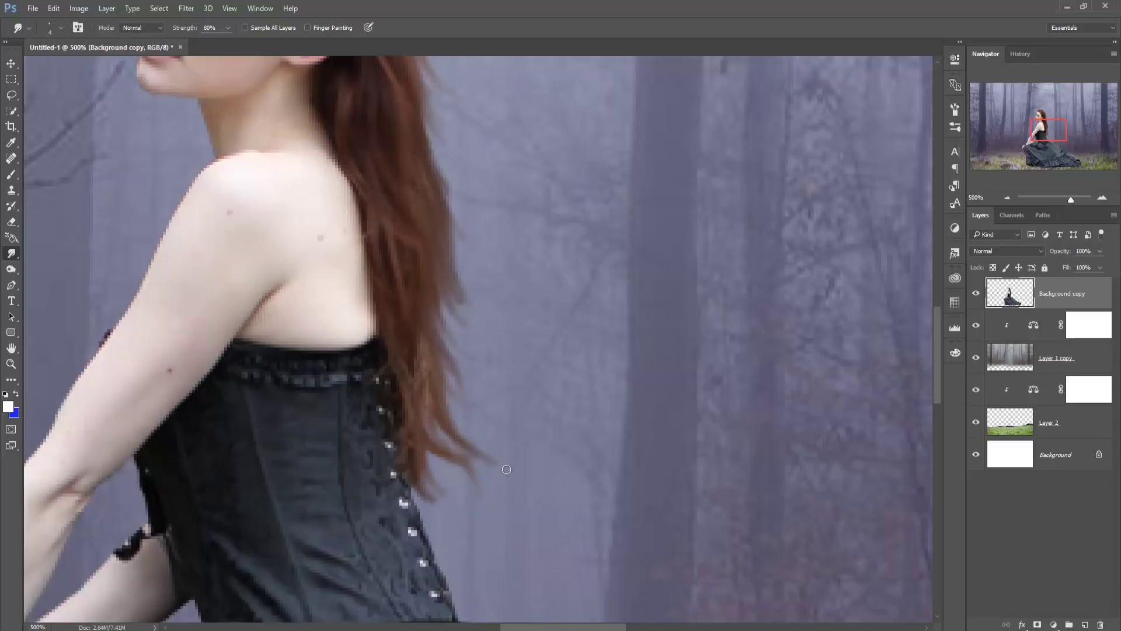
left_click_drag(434, 446, 475, 520)
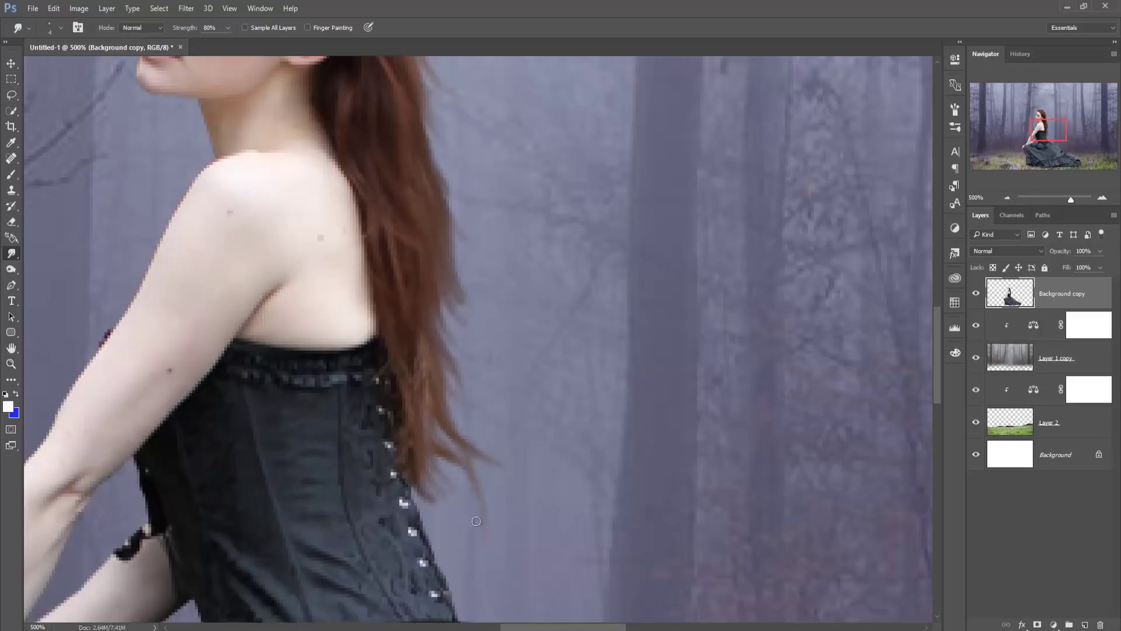
left_click_drag(433, 447, 474, 511)
mouse_move(463, 458)
left_mouse_down()
mouse_move(557, 562)
mouse_move(561, 601)
left_mouse_up()
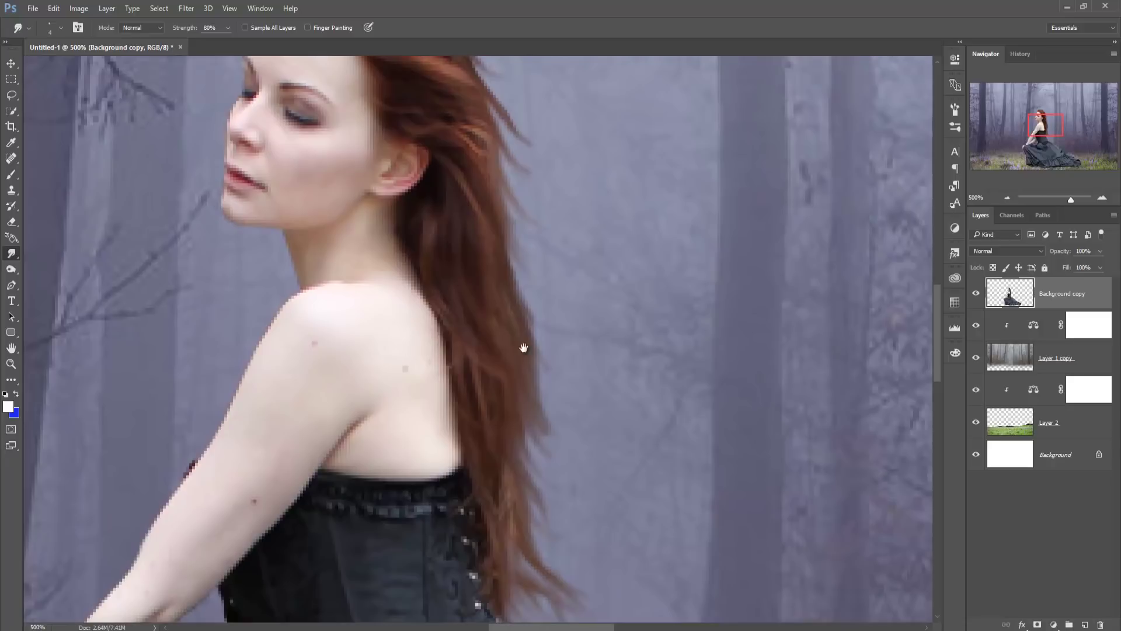
Pull wispy strands off the upper and right hair edges, then zoom out with the Move tool
mouse_move(486, 87)
left_mouse_down()
mouse_move(513, 135)
mouse_move(515, 183)
left_mouse_up()
left_click_drag(497, 109, 515, 180)
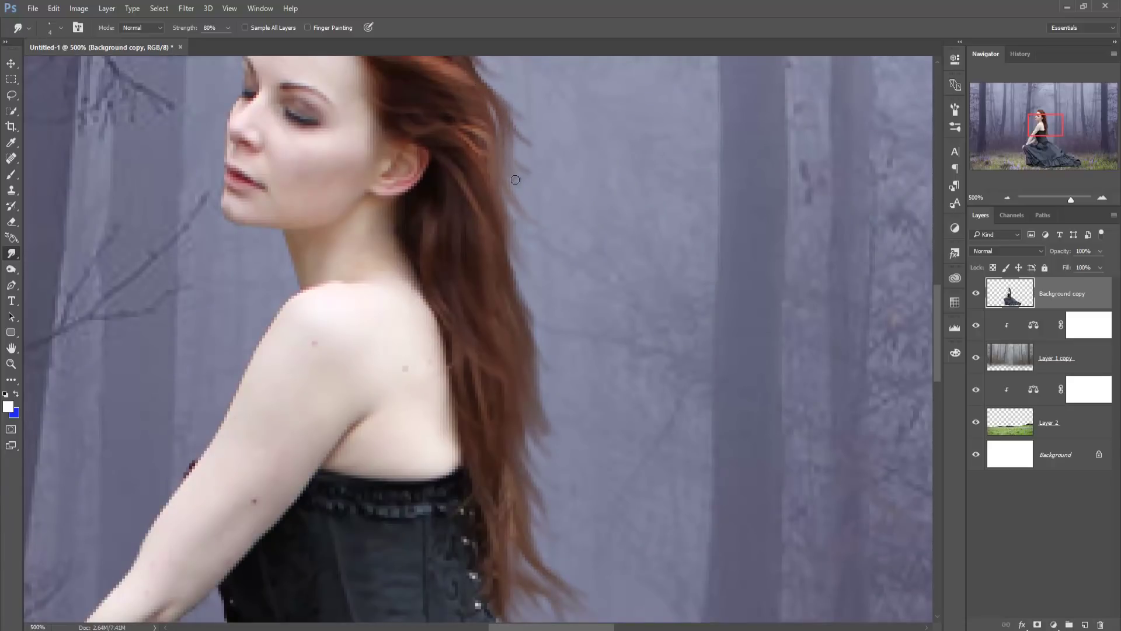
left_click_drag(479, 77, 521, 161)
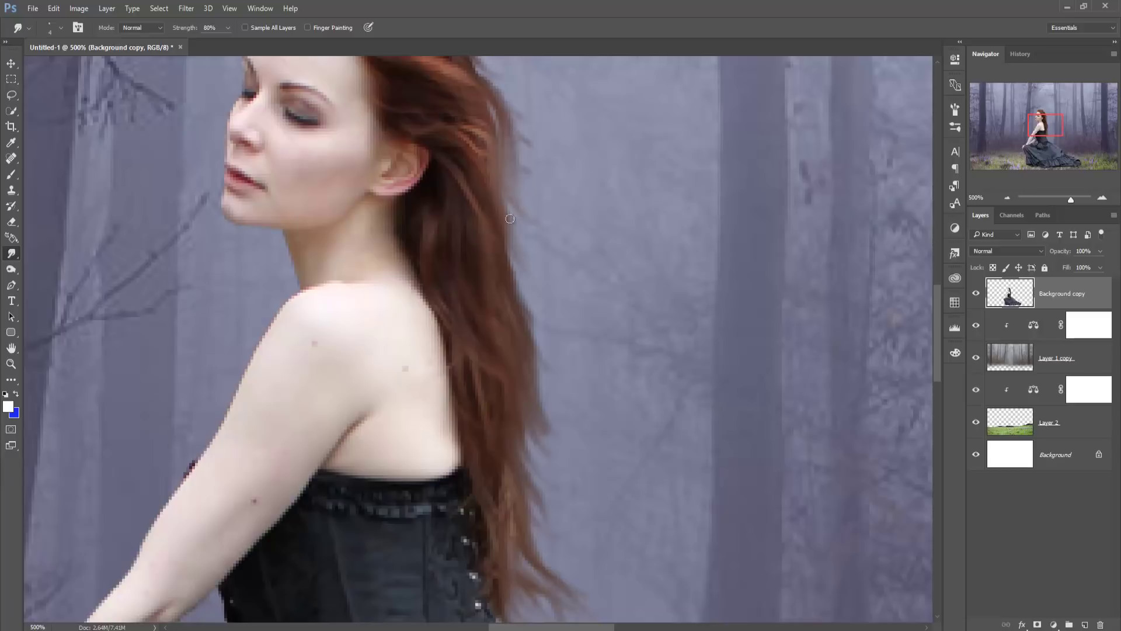
mouse_move(510, 219)
left_mouse_down()
mouse_move(531, 279)
mouse_move(525, 388)
left_mouse_up()
left_click_drag(474, 195, 515, 251)
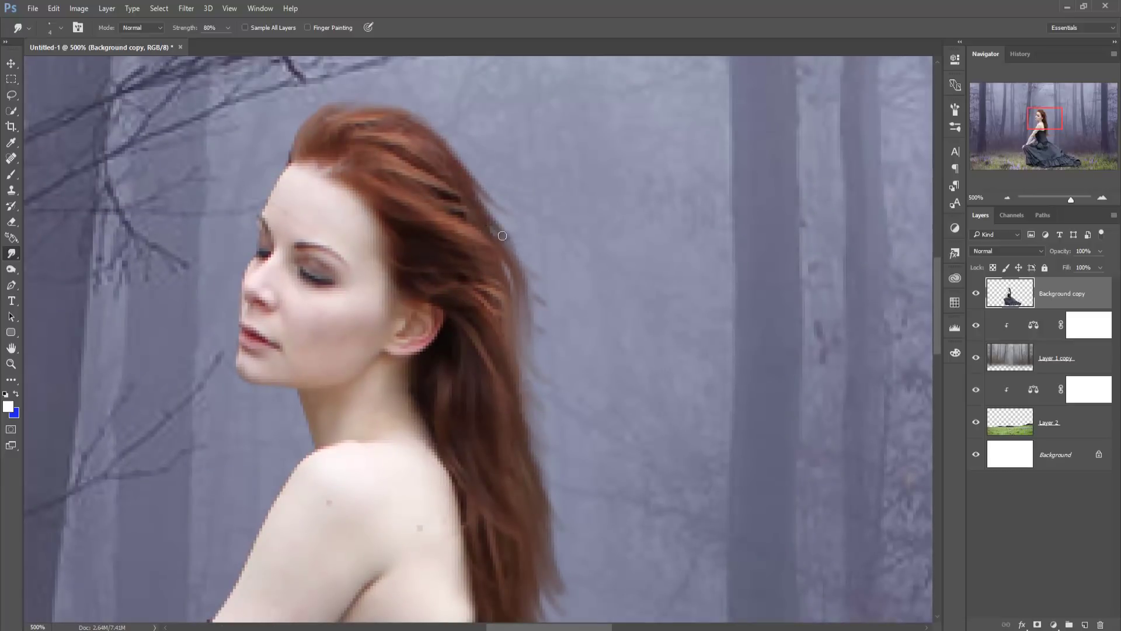
left_click_drag(483, 201, 540, 284)
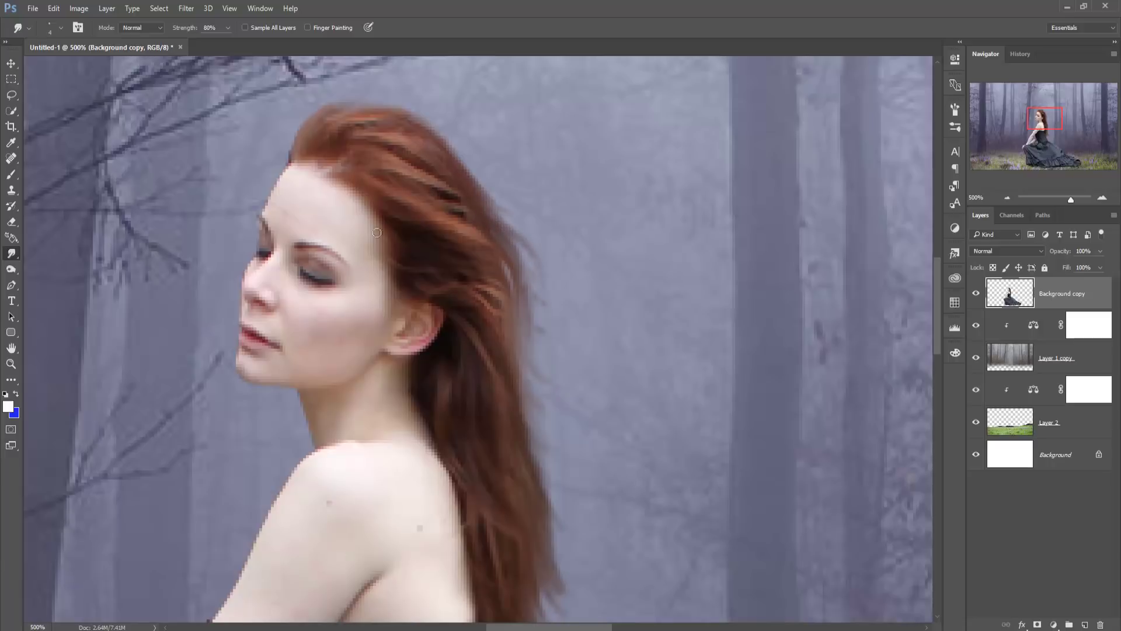
left_click(11, 63)
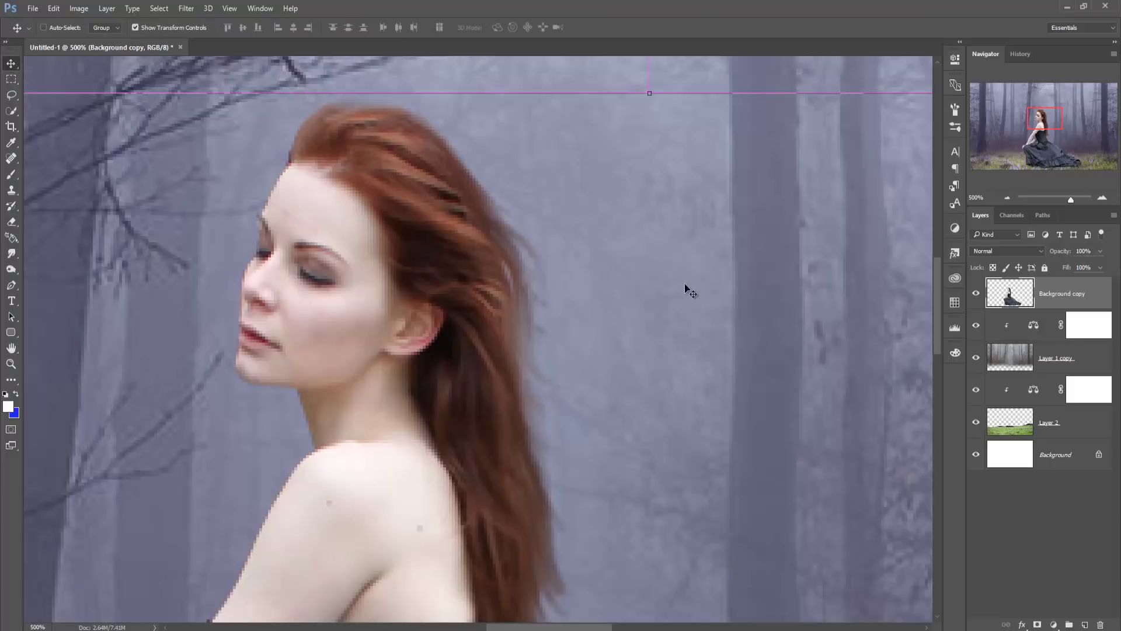
key("ctrl+minus")
key("ctrl+minus")
key("ctrl+minus")
key("ctrl+minus")
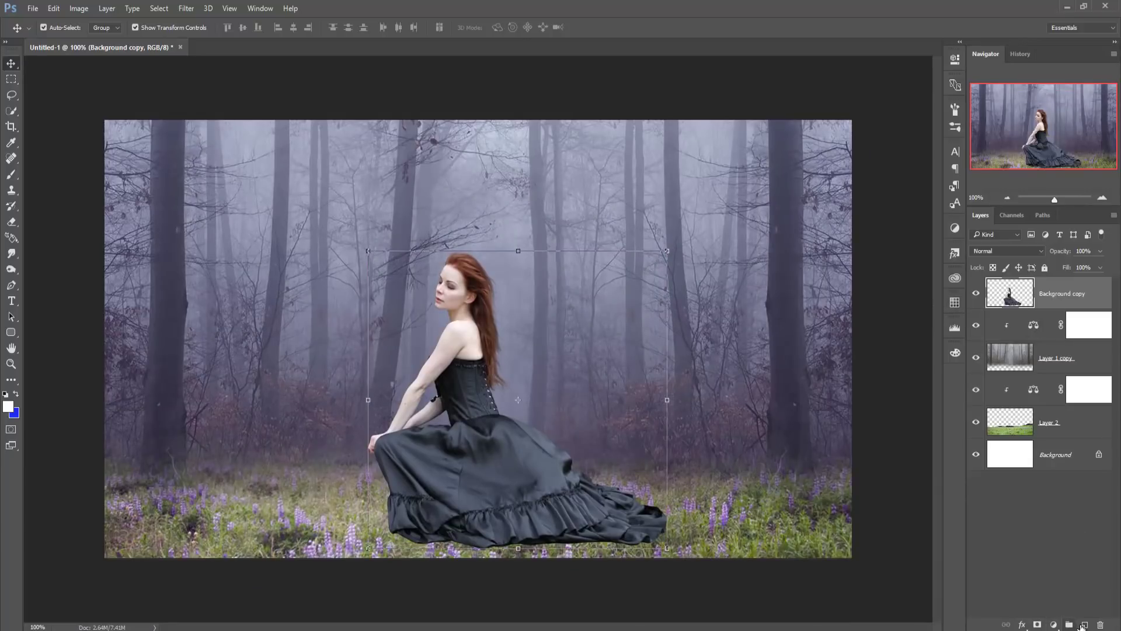
Add a layer mask to Background copy and choose the 59 px grass brush
left_click(1037, 624)
left_click(11, 174)
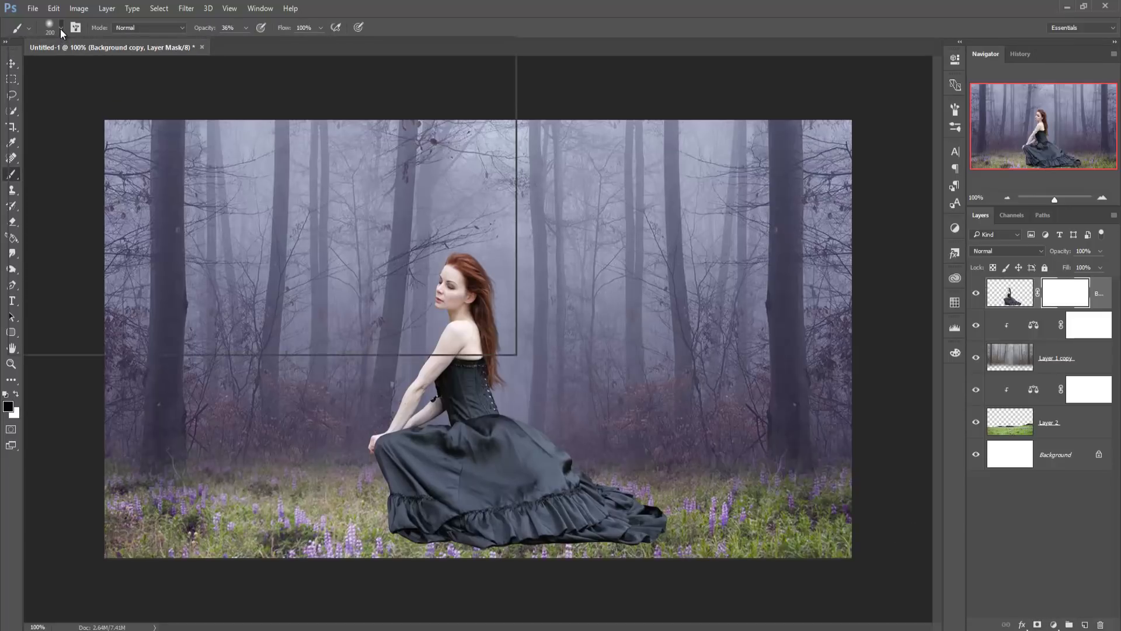
left_click(61, 29)
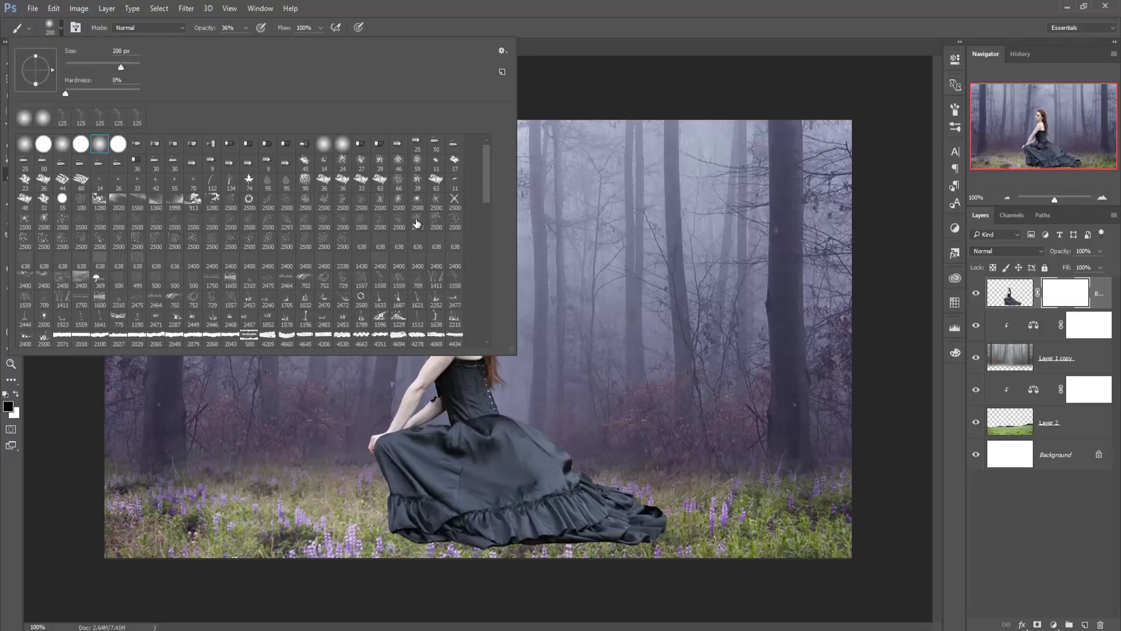
left_click(418, 158)
left_click(701, 6)
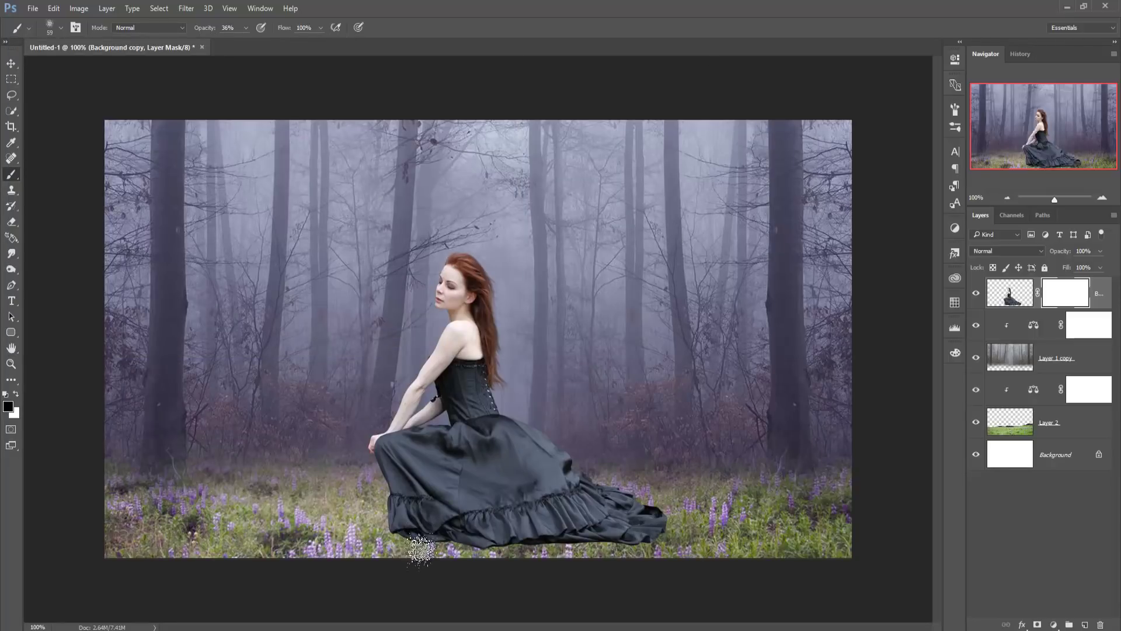
At 100% brush opacity, paint the mask along the dress hem so grass overlaps it
left_click_drag(419, 550, 463, 555)
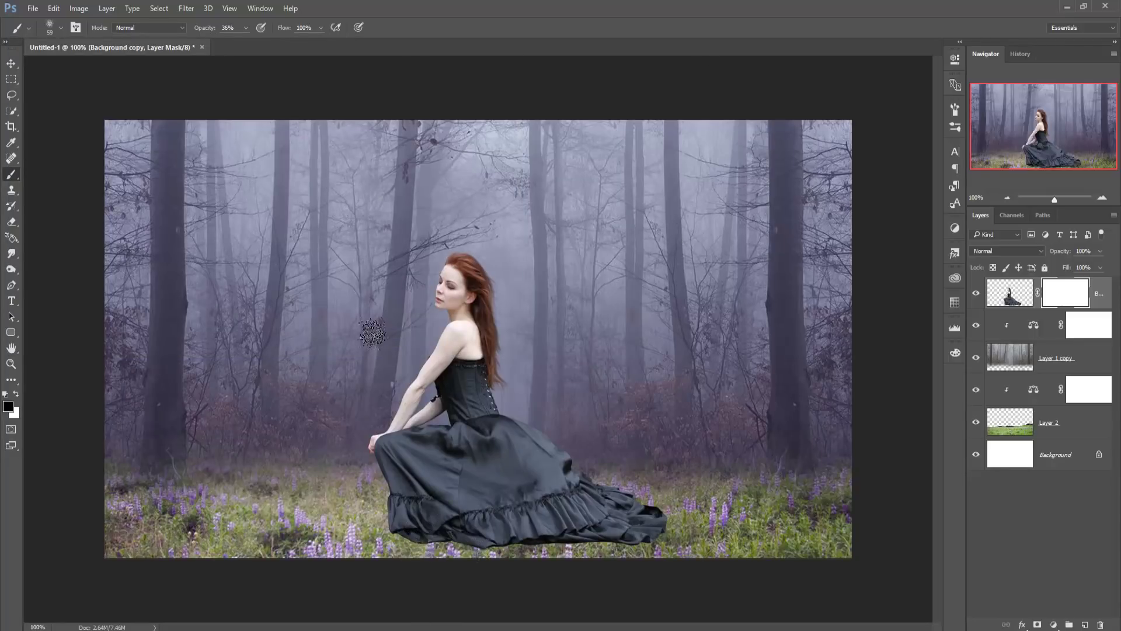
left_click(246, 27)
left_click_drag(243, 42, 347, 65)
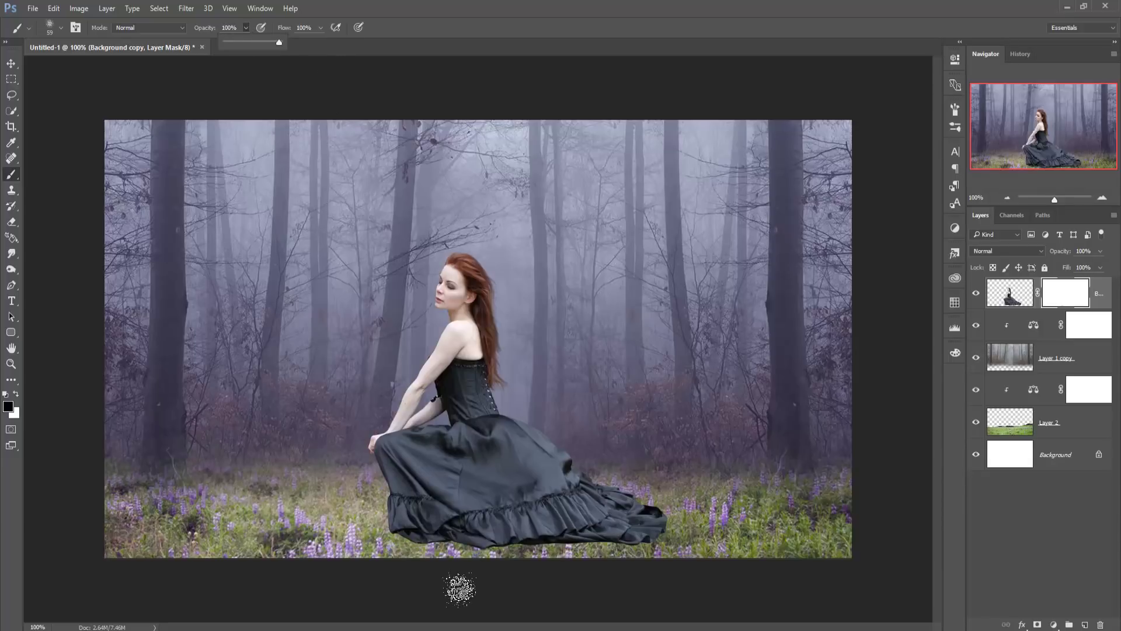
left_click(422, 548)
left_click_drag(406, 545, 650, 541)
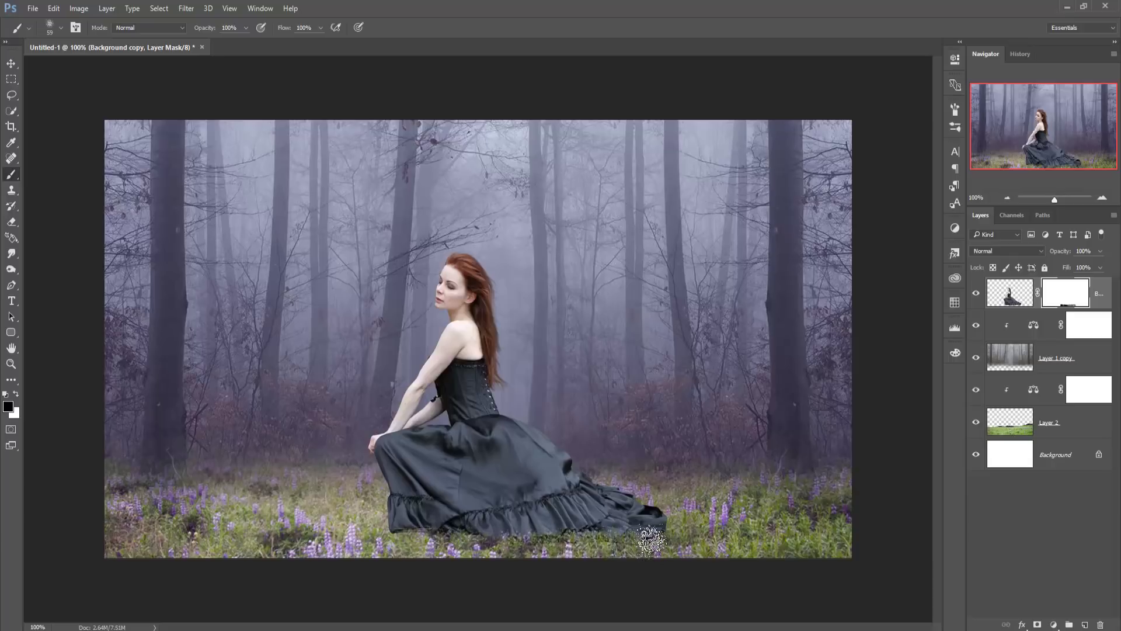
mouse_move(651, 541)
left_mouse_down()
mouse_move(621, 546)
mouse_move(665, 551)
mouse_move(431, 556)
mouse_move(419, 546)
left_mouse_up()
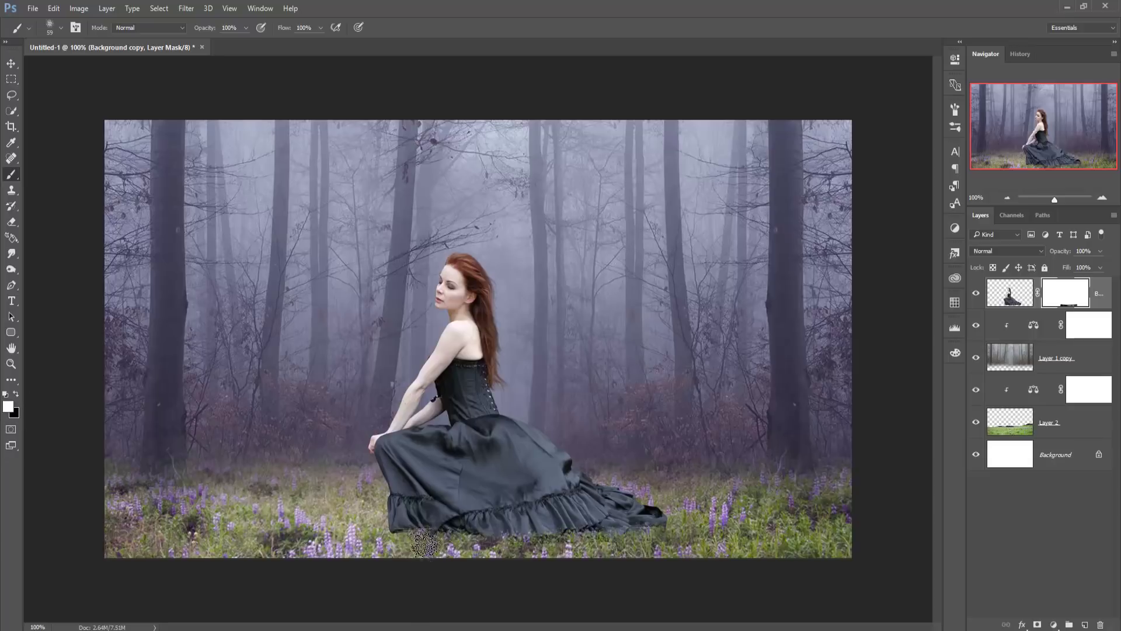
left_click_drag(410, 533, 416, 529)
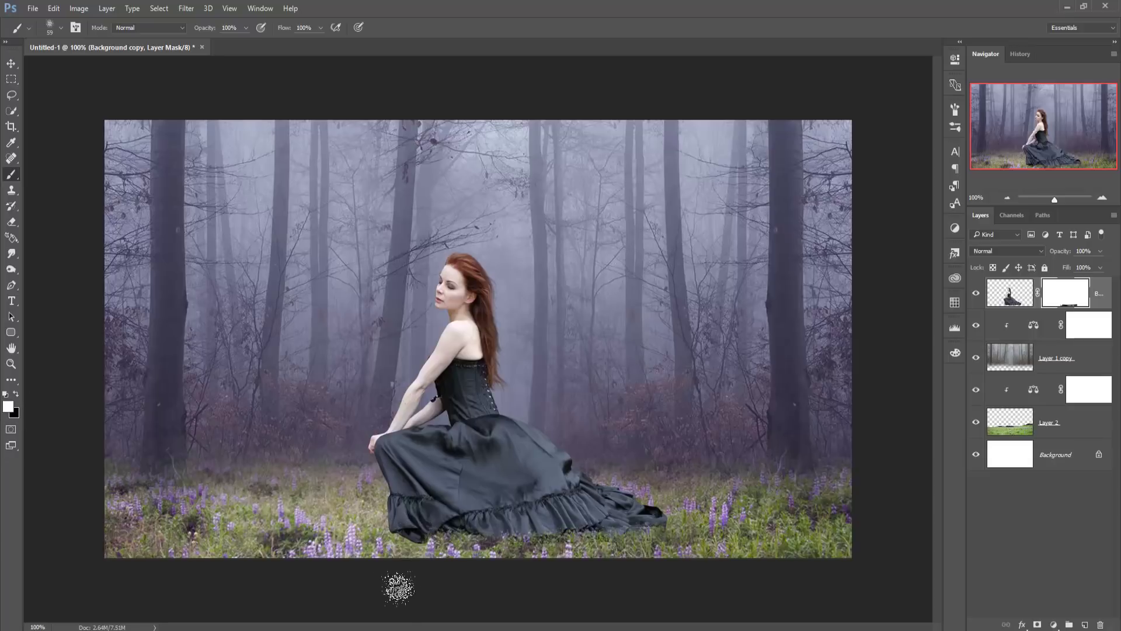
left_click(16, 394)
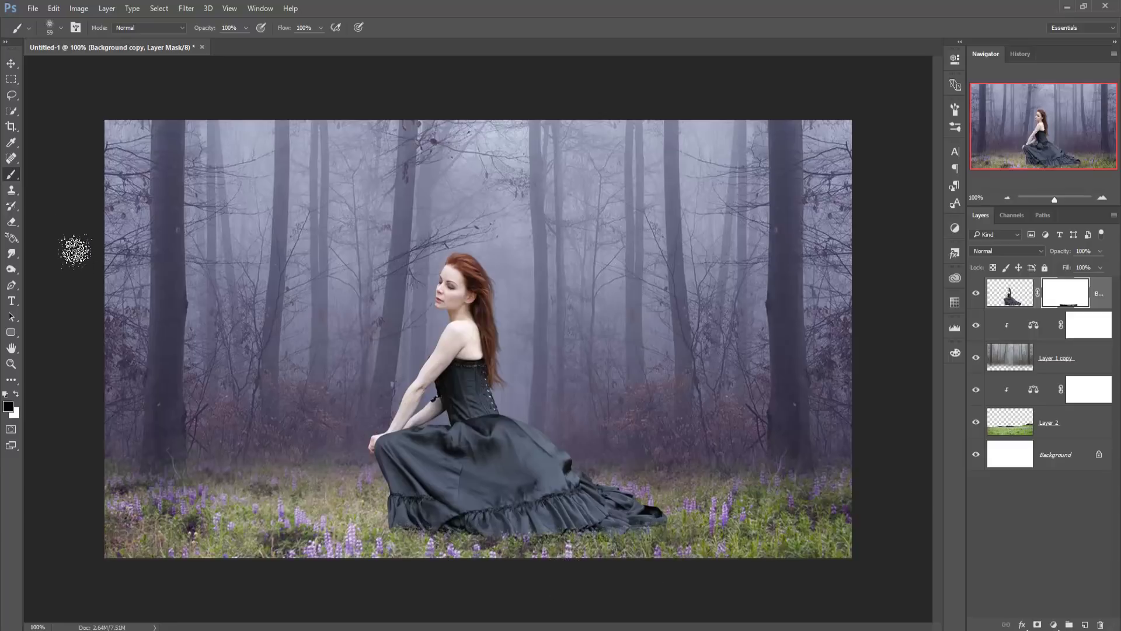
Create a new layer above Color Balance 1, below the woman
left_click(11, 63)
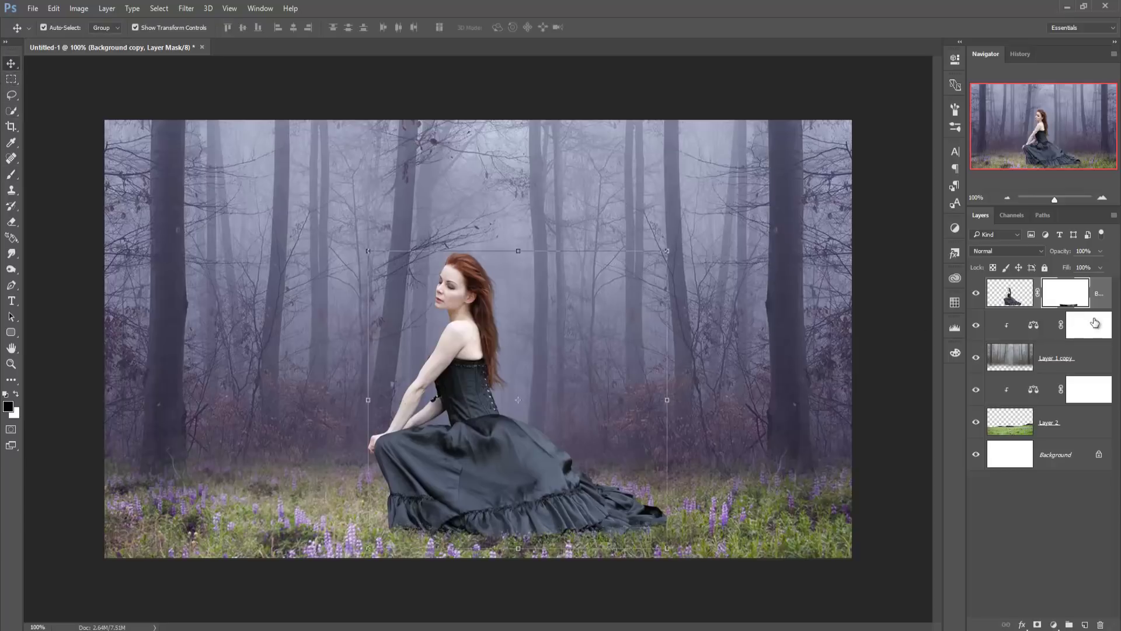
left_click(1099, 357)
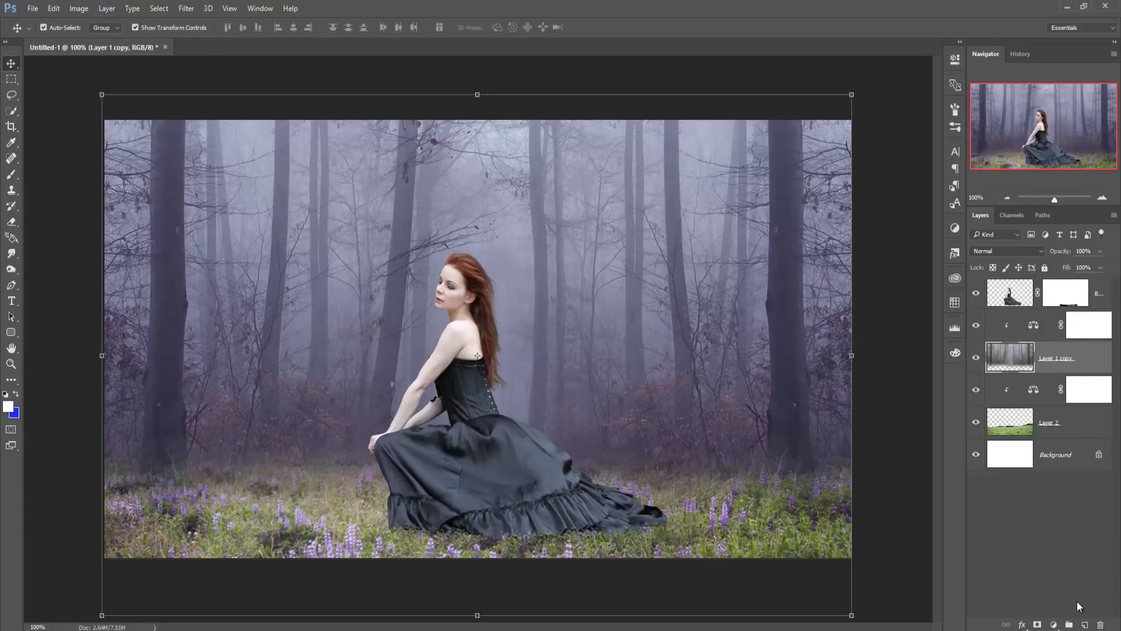
left_click(1000, 322)
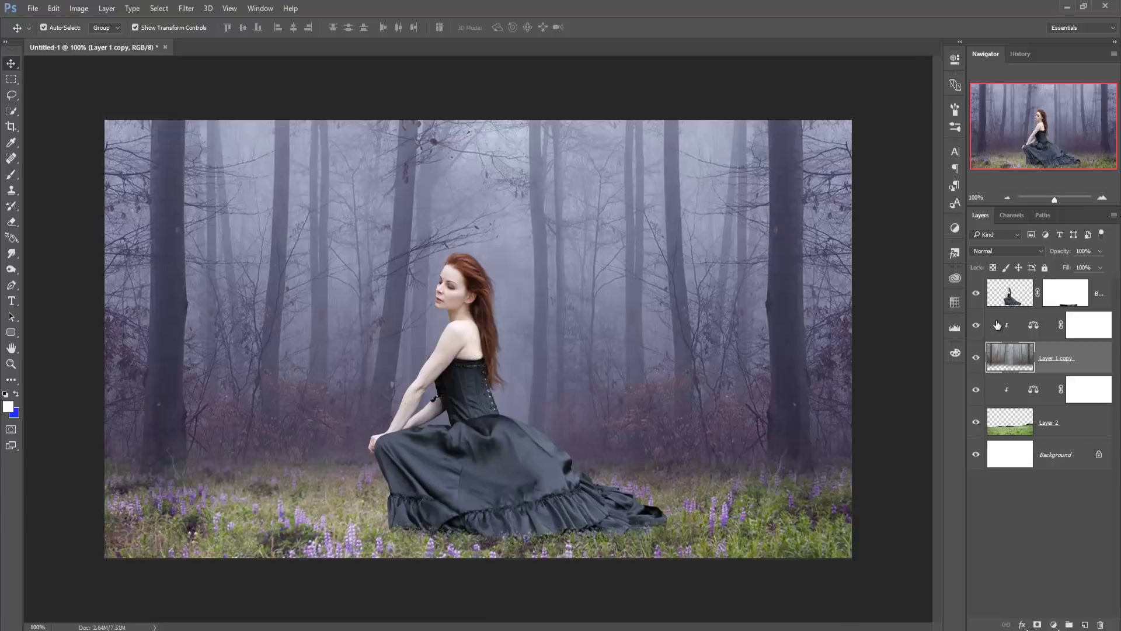
left_click(1084, 624)
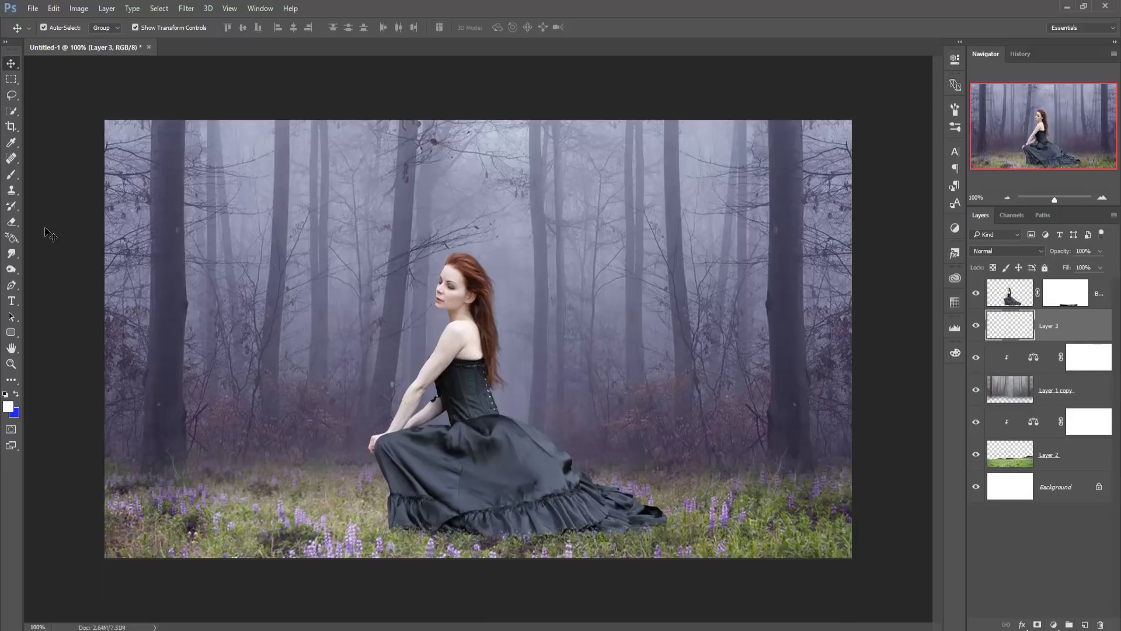
Paint a near-black shadow under the dress hem with a soft round brush
left_click(10, 177)
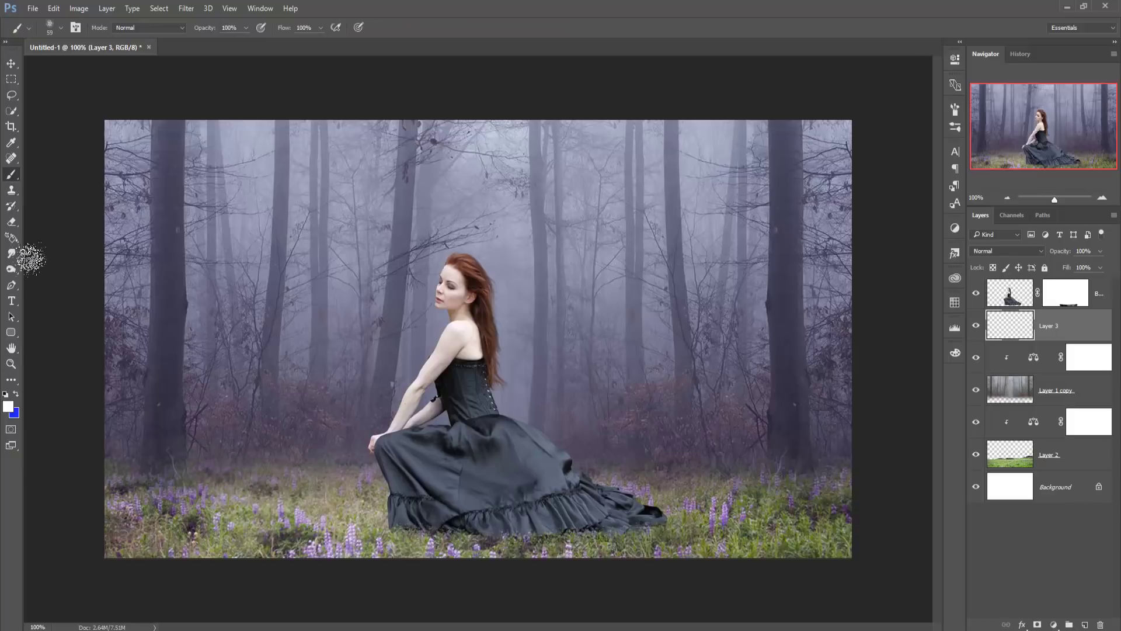
right_click(228, 182)
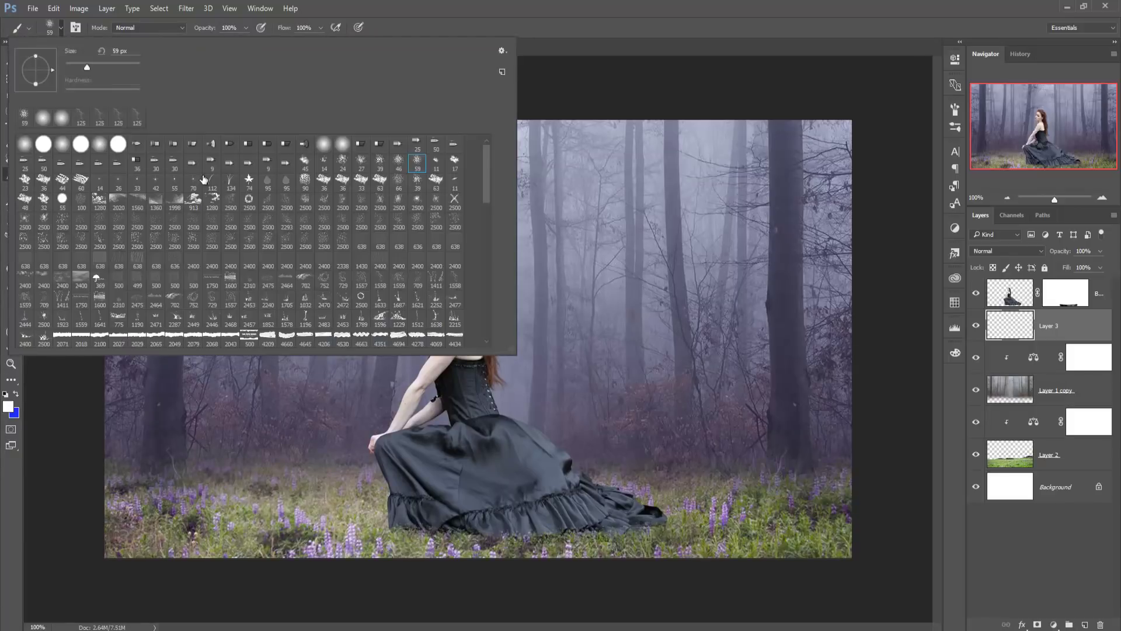
left_click(99, 148)
key("Return")
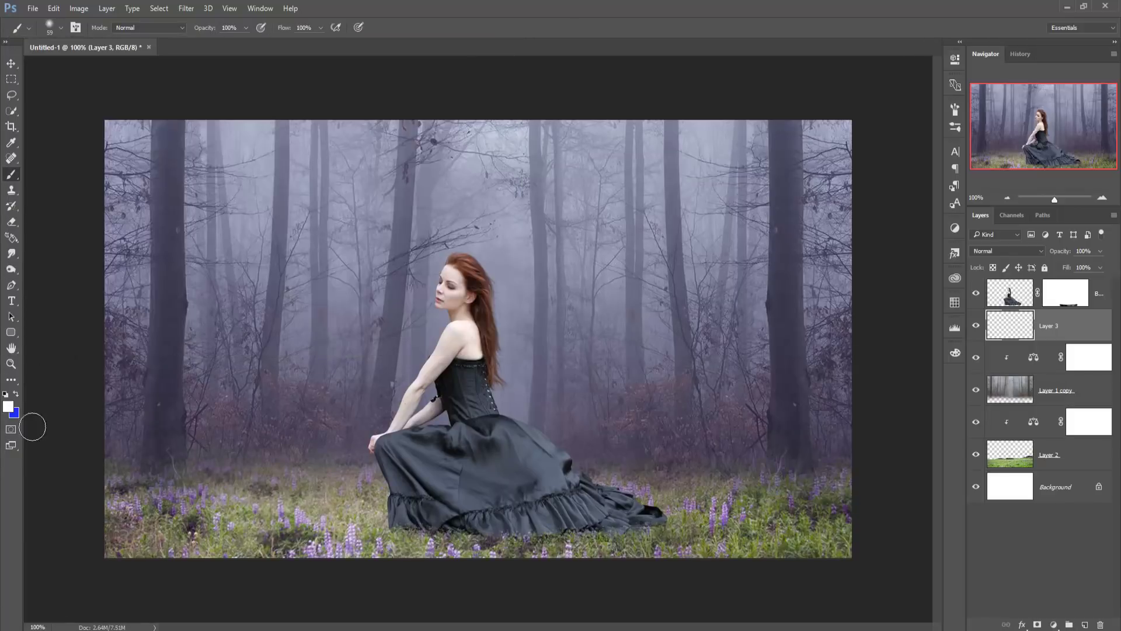
left_click(8, 407)
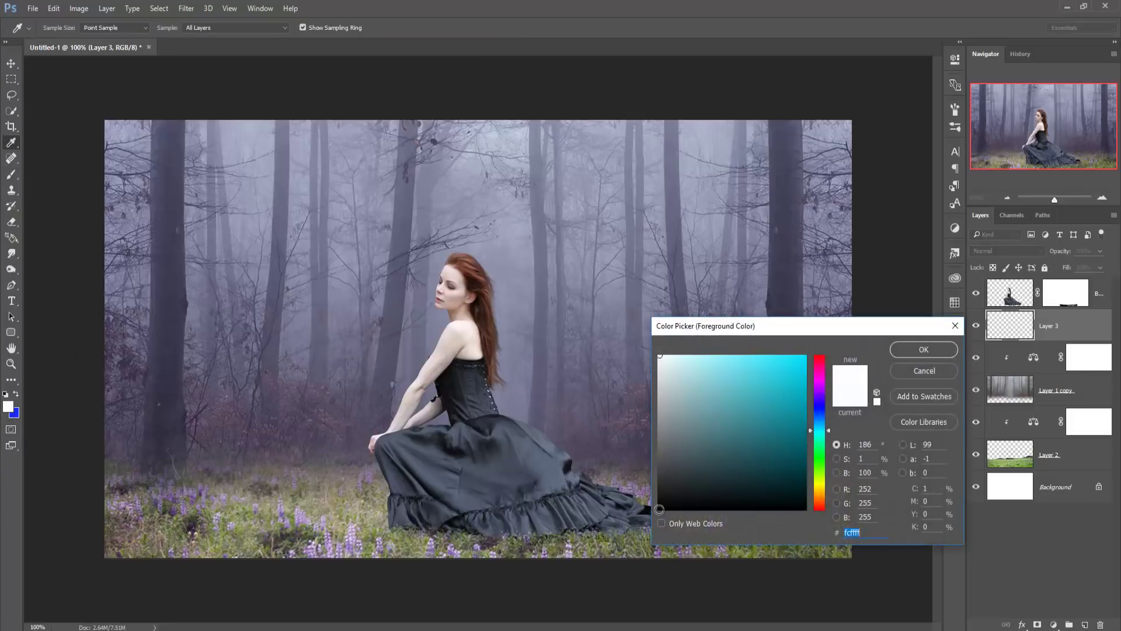
left_click(659, 509)
left_click(906, 353)
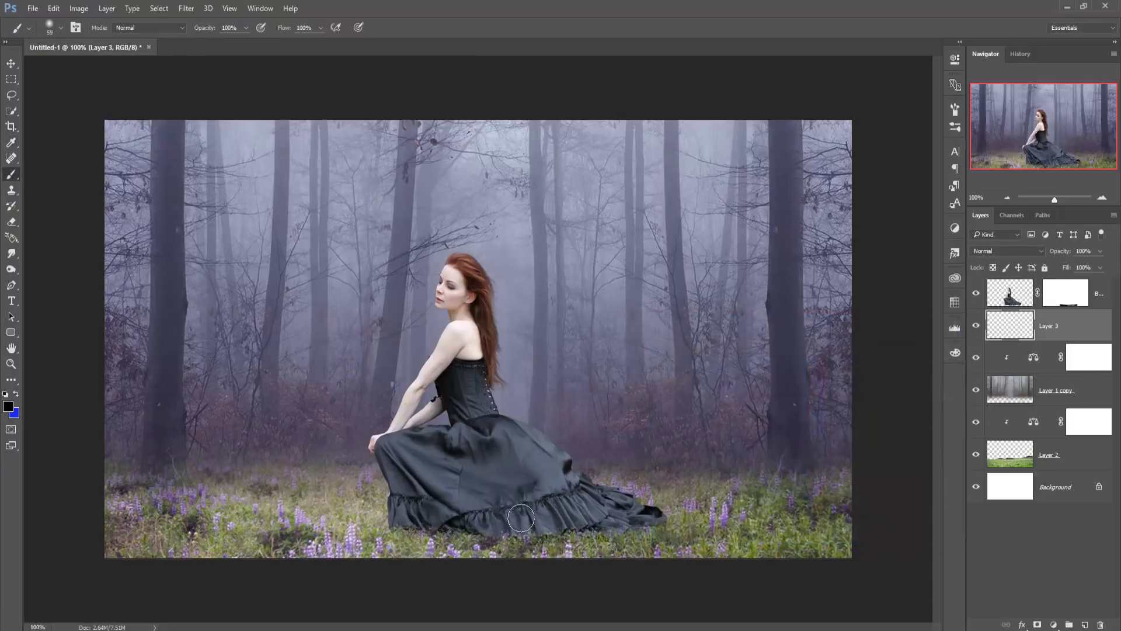
left_click_drag(400, 520, 667, 529)
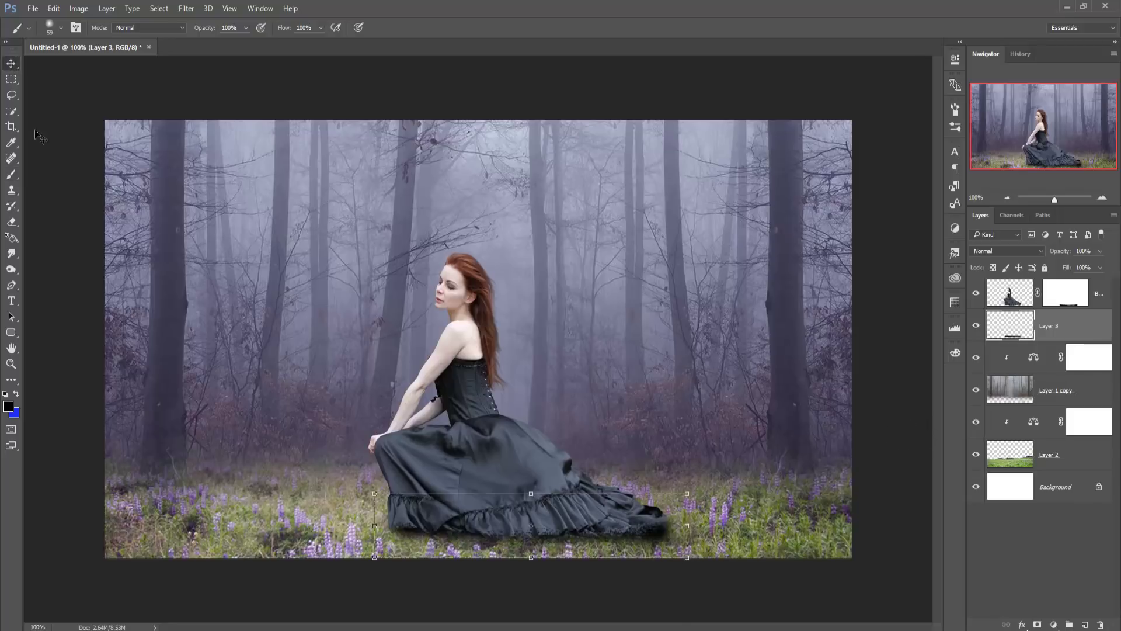
key("ctrl+t")
Warp the shadow so it curves along the skirt's hem
left_click(53, 8)
mouse_move(71, 257)
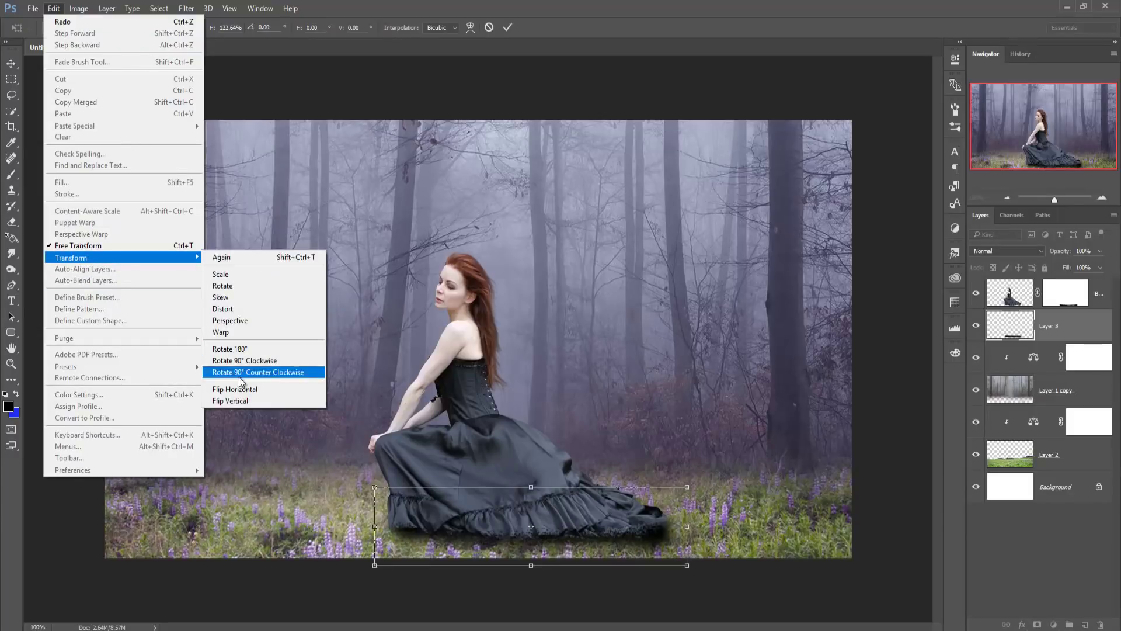
left_click(240, 333)
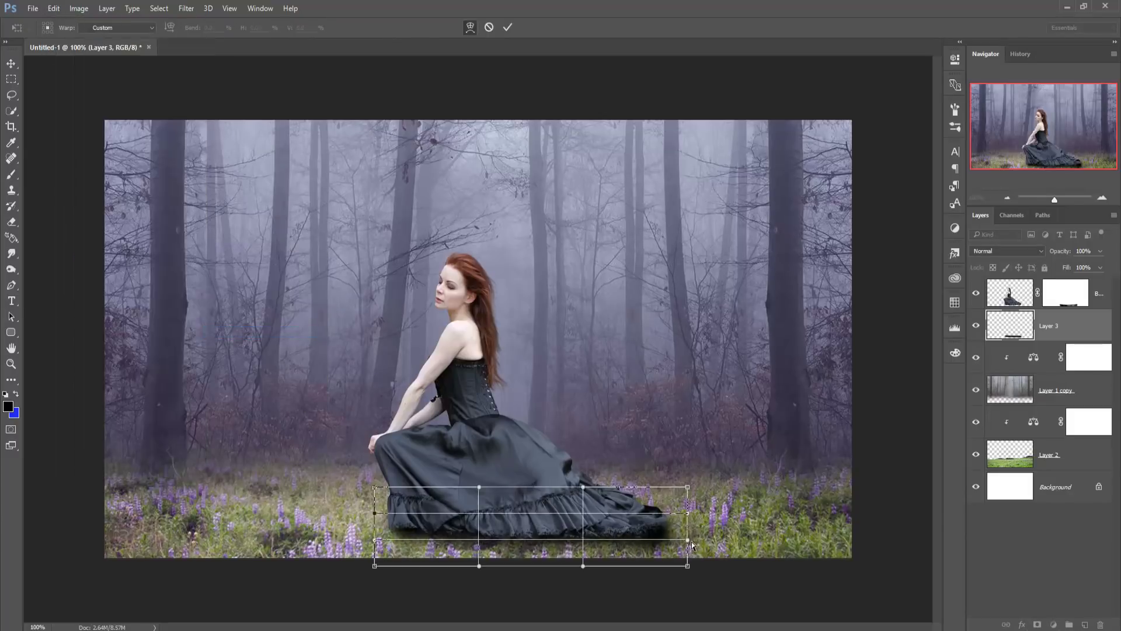
left_click_drag(688, 537, 681, 523)
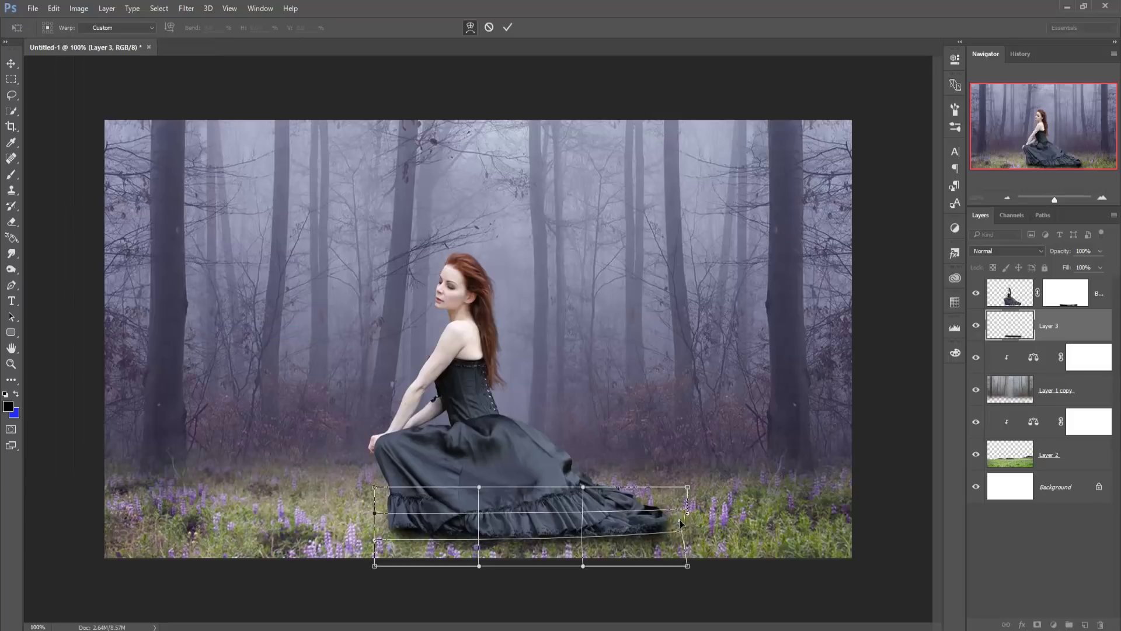
left_click_drag(564, 536, 564, 544)
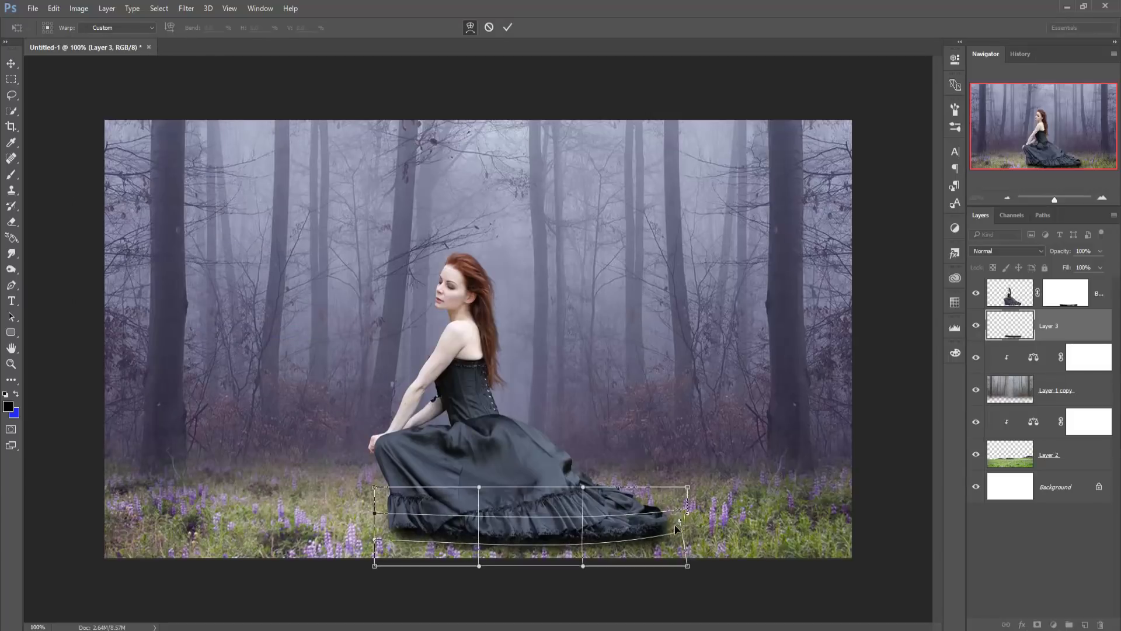
left_click_drag(681, 529, 682, 509)
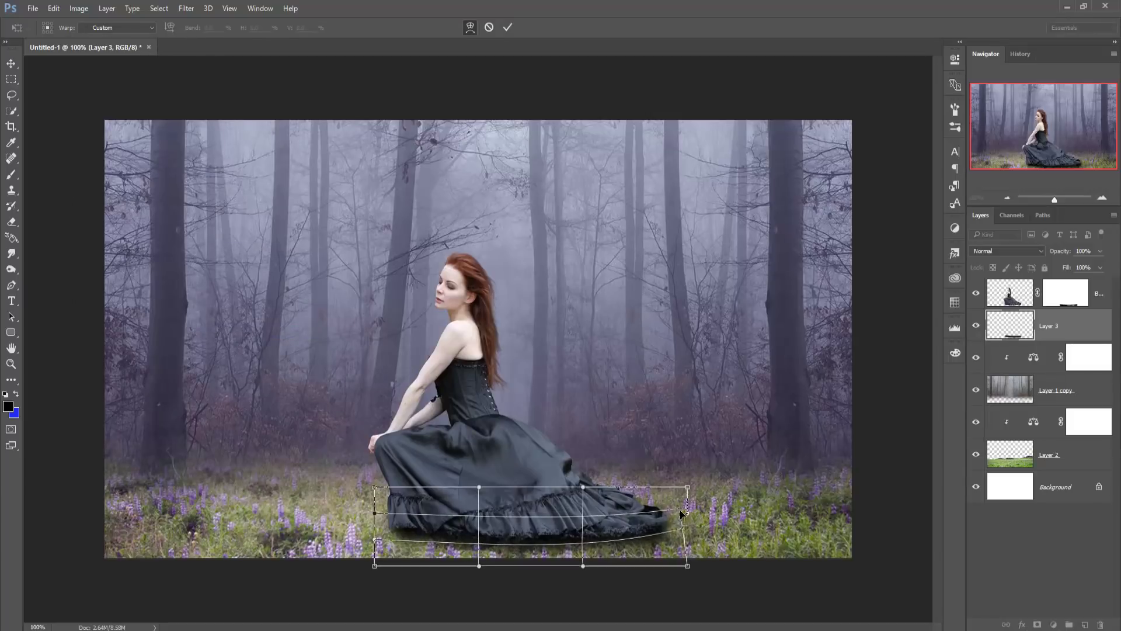
left_click_drag(573, 542, 573, 545)
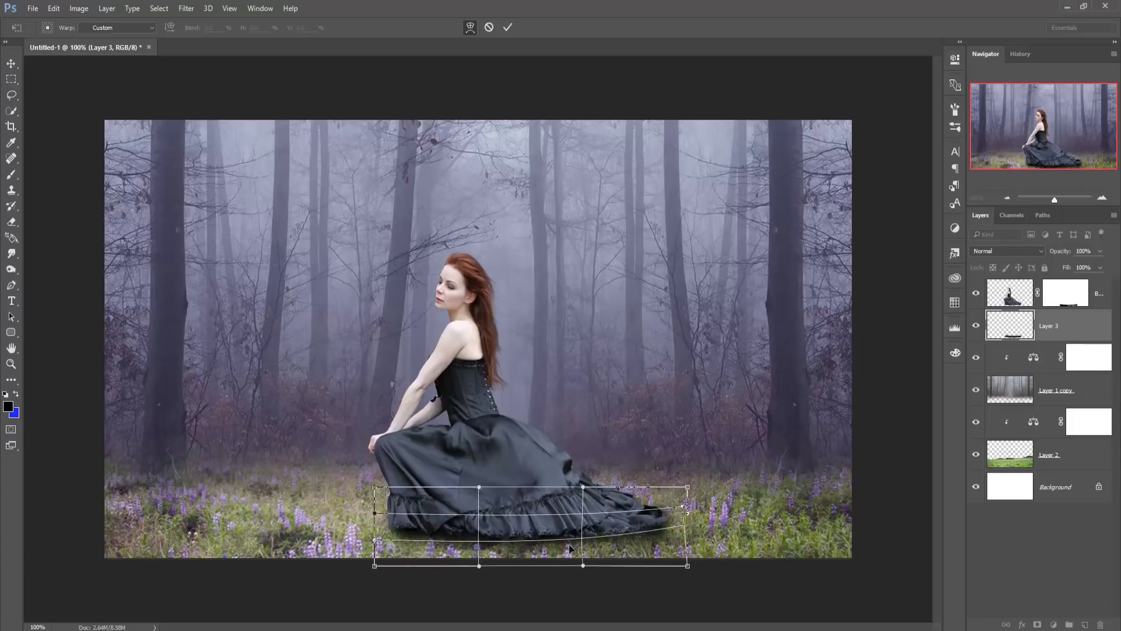
left_click_drag(378, 539, 377, 540)
left_click(506, 29)
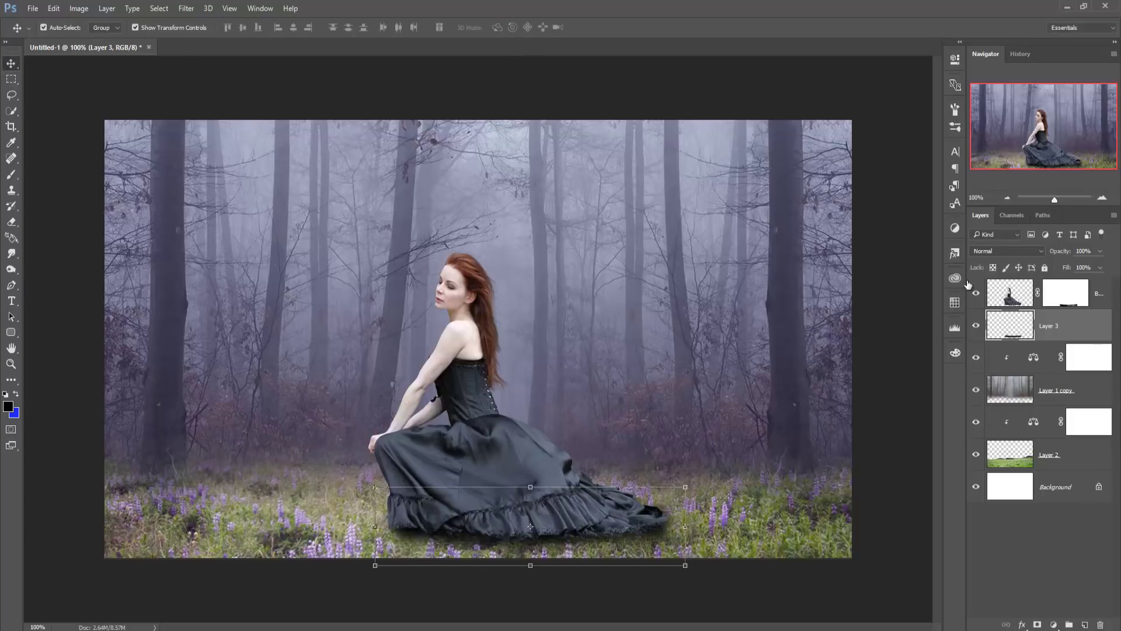
Lower Layer 3's Fill to 80% to lighten the shadow
left_click(1101, 267)
left_click_drag(1098, 285, 1085, 284)
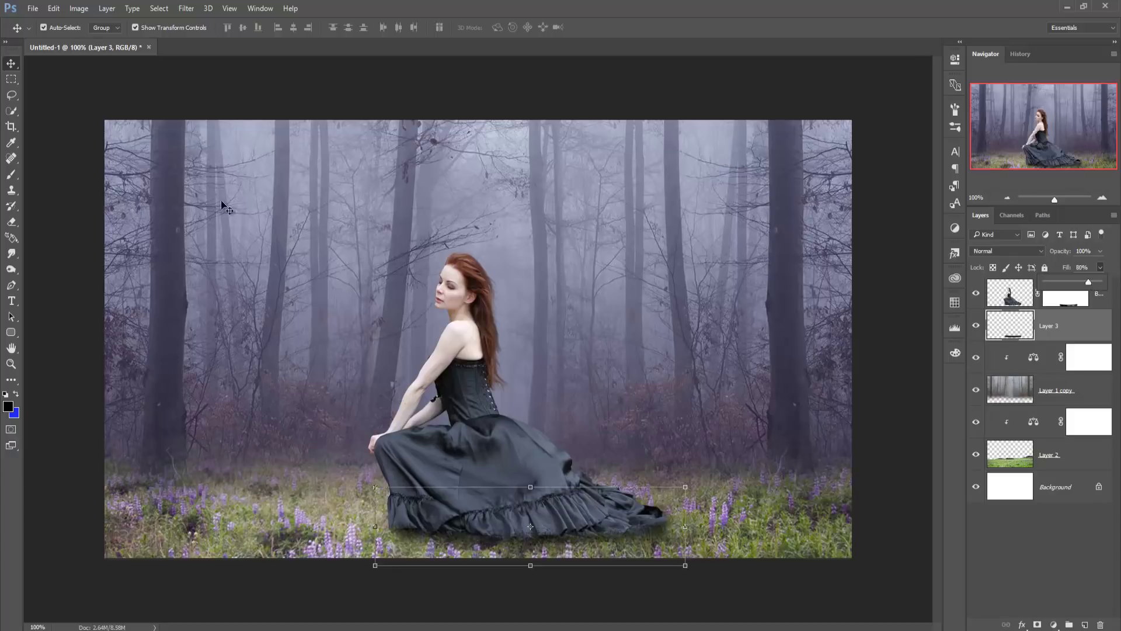
left_click(11, 67)
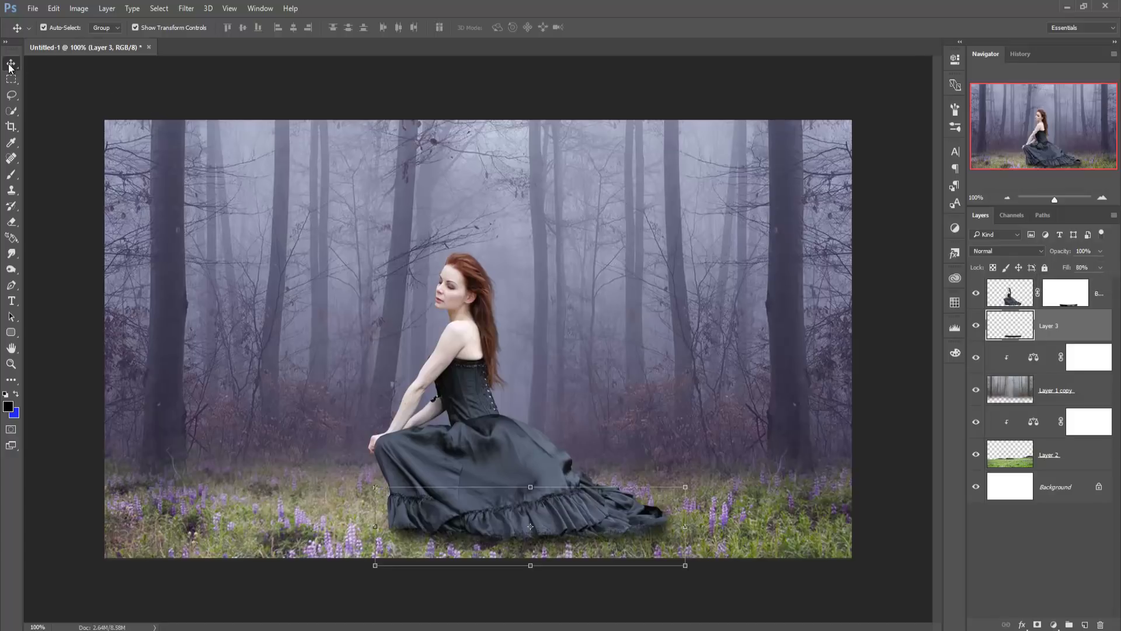
Add a new layer above the woman and fill it with 50% gray
left_click(1059, 299)
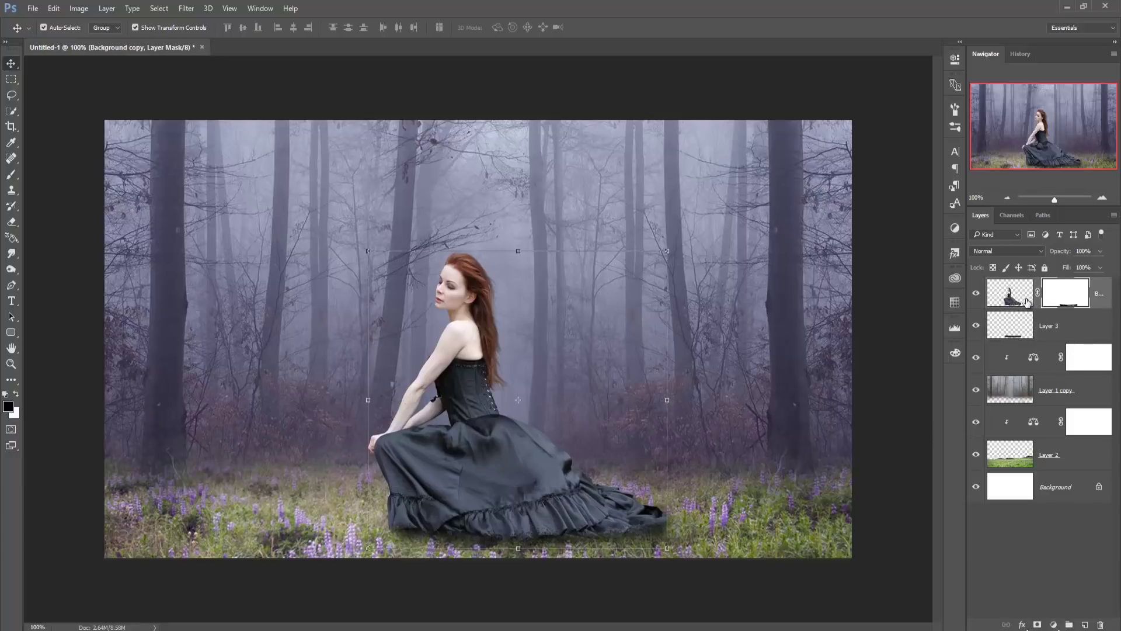
left_click(1028, 301)
left_click(1084, 625)
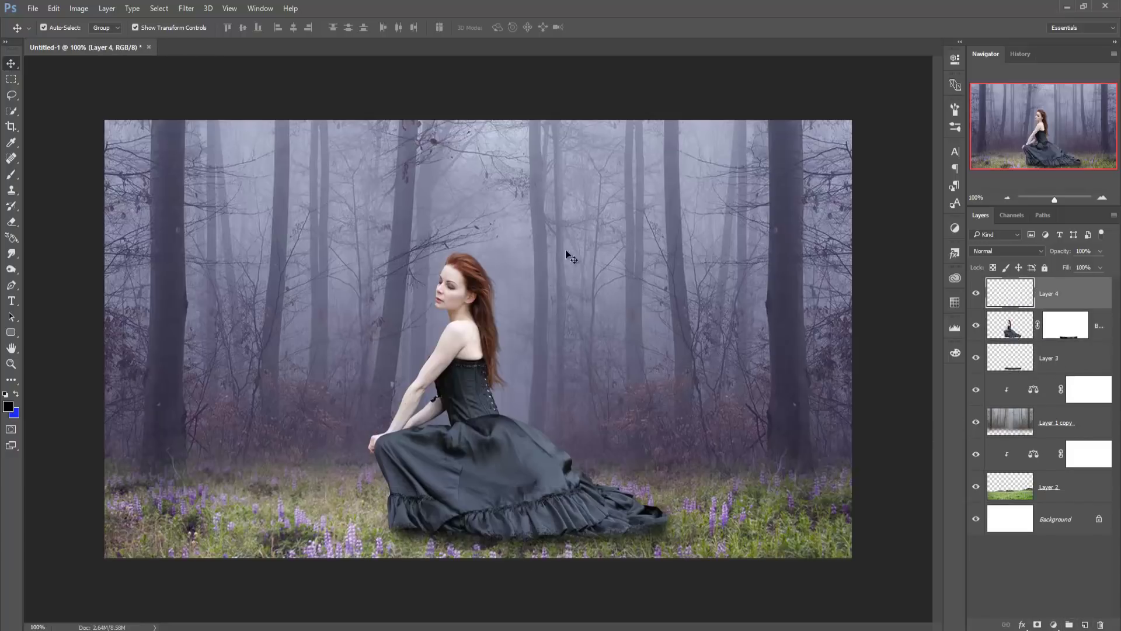
left_click(54, 8)
left_click(64, 182)
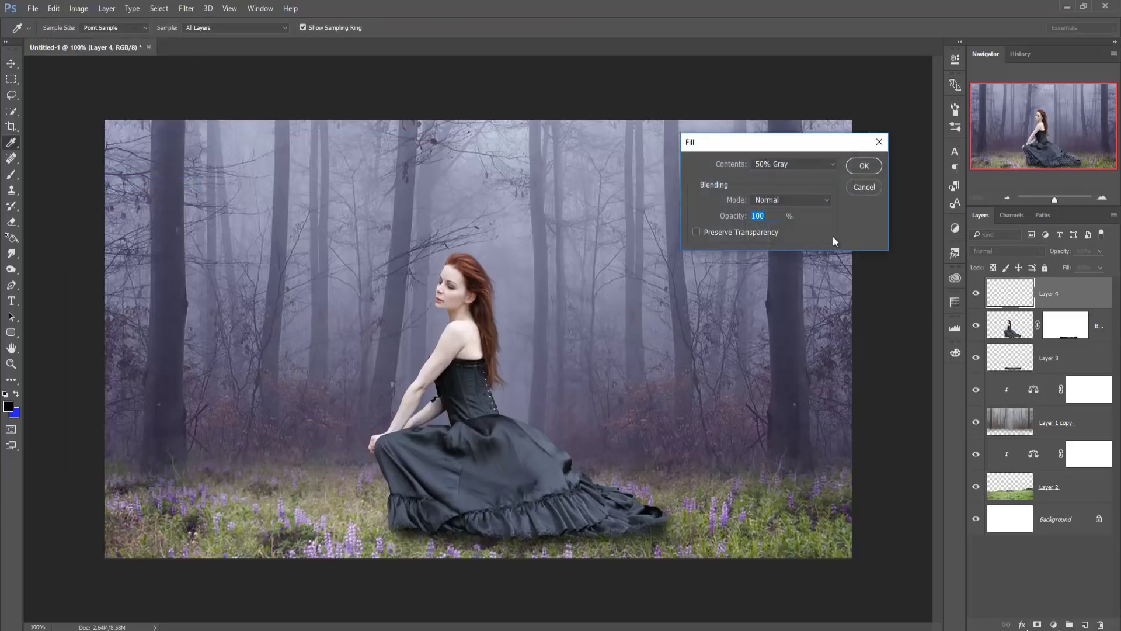
left_click(809, 165)
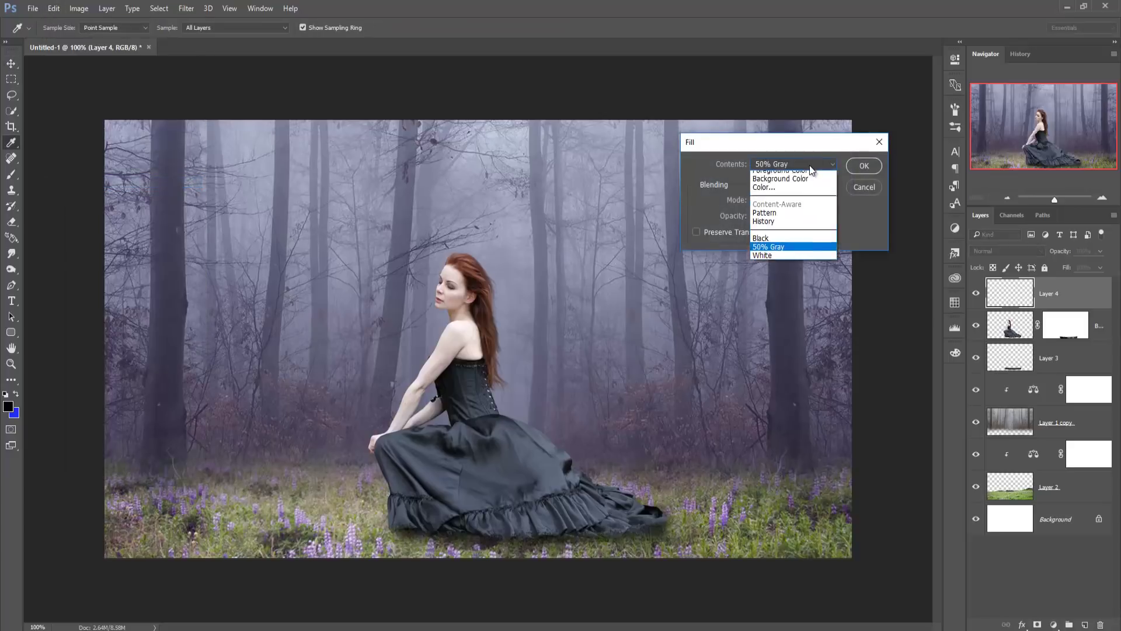
left_click(768, 252)
left_click(859, 166)
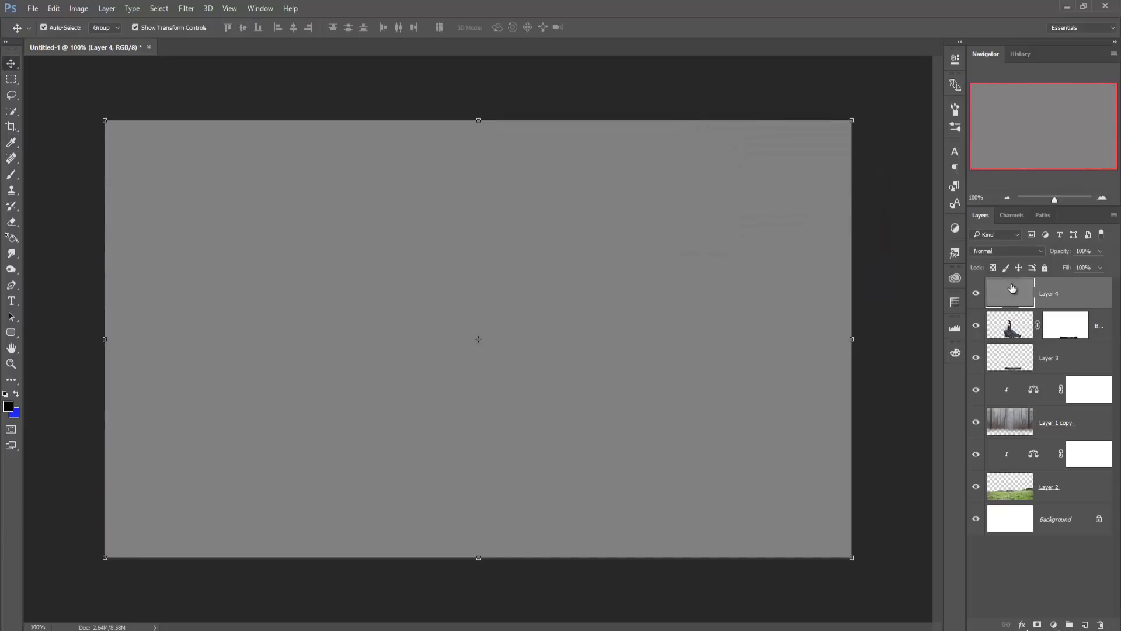
Set the gray Layer 4 to Overlay and clip it to the woman layer
left_click(1024, 254)
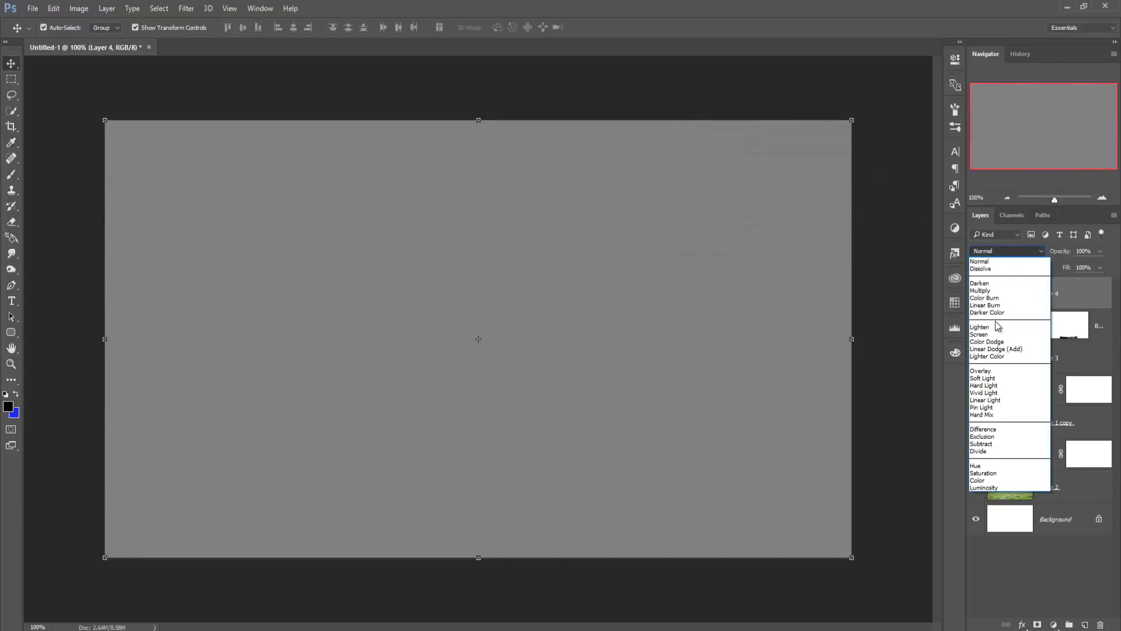
left_click(989, 370)
right_click(1059, 289)
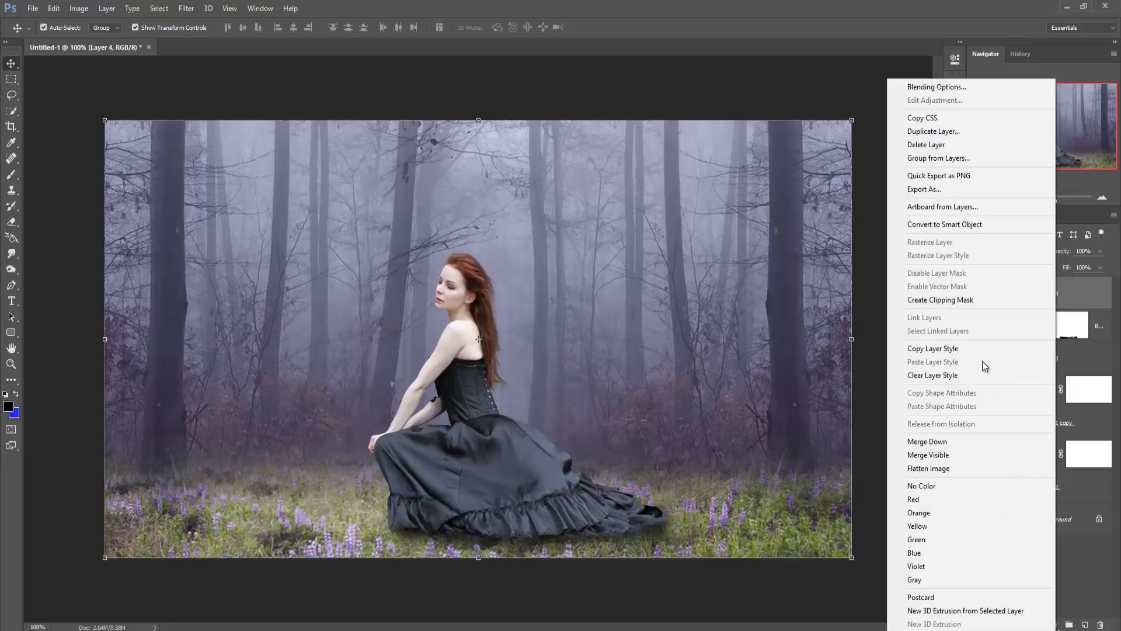
left_click(950, 300)
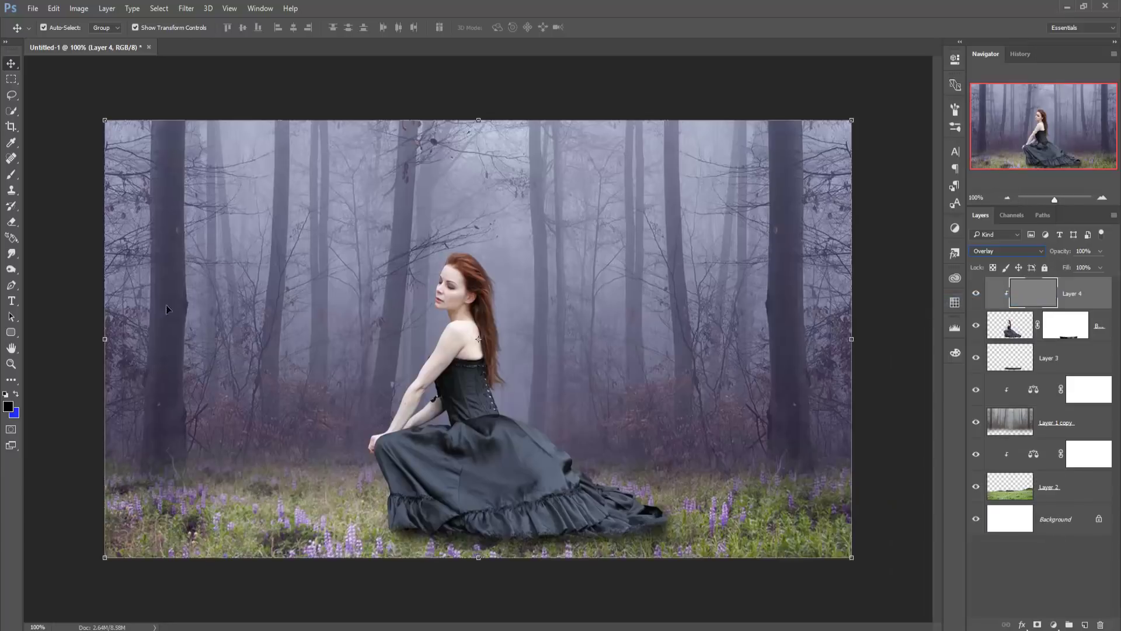
left_click(11, 269)
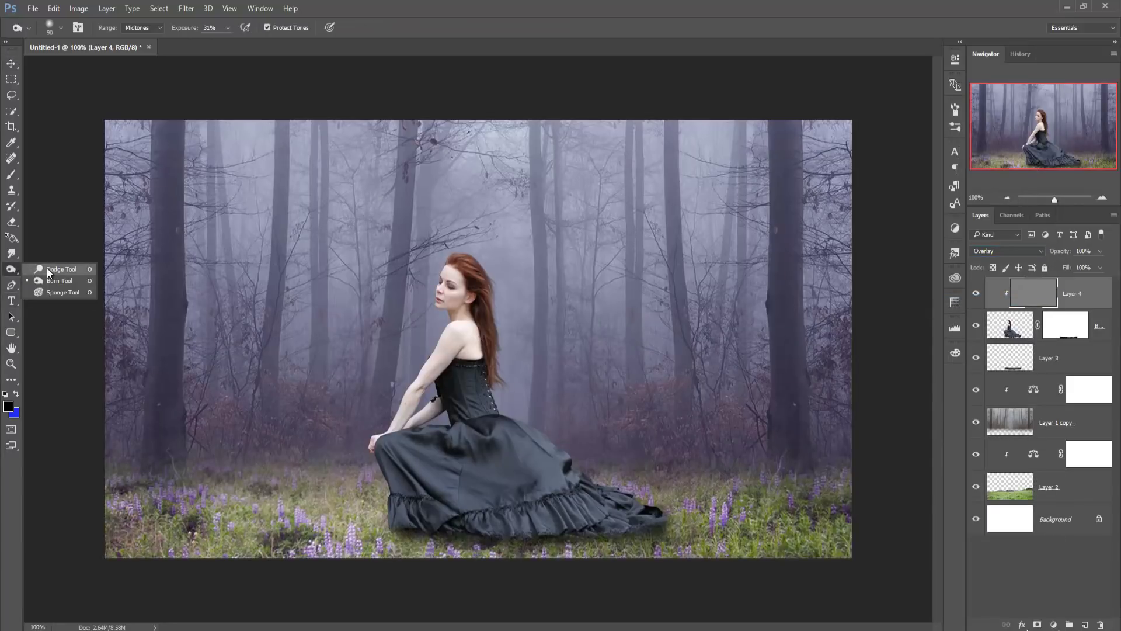
Zoom to 200% and dodge the corset slightly lighter
left_click(50, 273)
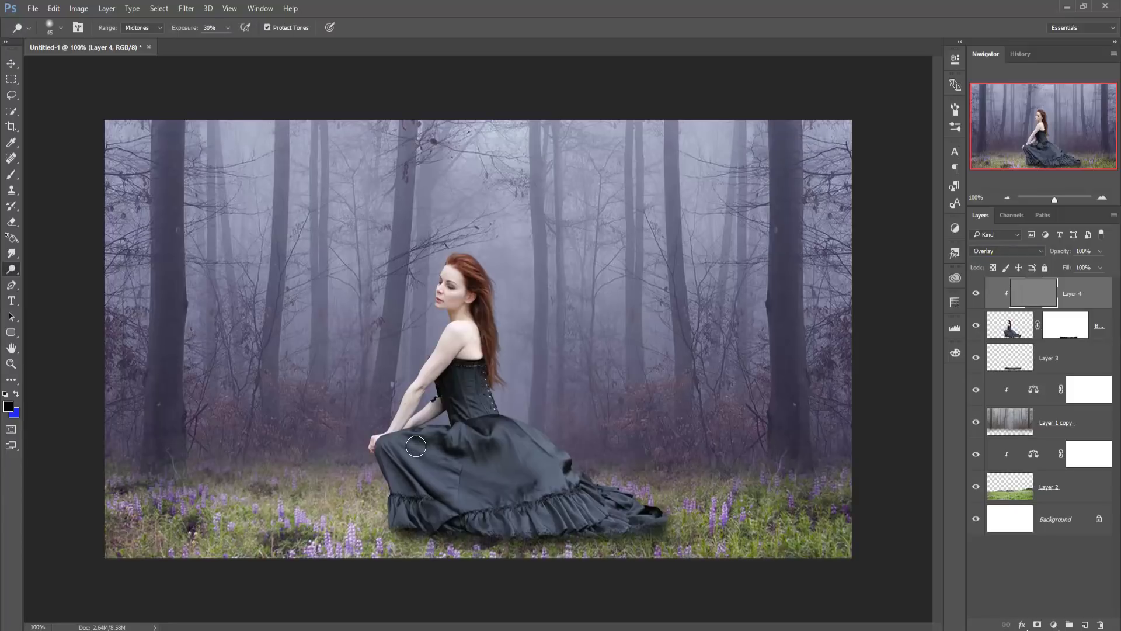
key("ctrl+plus")
mouse_move(421, 461)
left_mouse_down()
mouse_move(501, 309)
mouse_move(497, 336)
mouse_move(430, 323)
mouse_move(446, 339)
mouse_move(430, 325)
mouse_move(378, 348)
mouse_move(380, 394)
mouse_move(400, 397)
mouse_move(497, 481)
mouse_move(507, 505)
mouse_move(501, 477)
mouse_move(440, 466)
mouse_move(432, 499)
mouse_move(372, 506)
mouse_move(362, 355)
mouse_move(453, 340)
mouse_move(501, 355)
mouse_move(499, 408)
mouse_move(453, 380)
mouse_move(589, 460)
mouse_move(693, 459)
mouse_move(563, 327)
mouse_move(643, 327)
mouse_move(732, 402)
mouse_move(864, 479)
mouse_move(759, 467)
mouse_move(615, 403)
mouse_move(666, 490)
mouse_move(589, 332)
mouse_move(592, 369)
mouse_move(533, 371)
mouse_move(560, 351)
mouse_move(549, 480)
mouse_move(603, 485)
left_mouse_up()
mouse_move(526, 238)
left_mouse_down()
mouse_move(538, 250)
mouse_move(517, 238)
mouse_move(508, 257)
mouse_move(549, 222)
mouse_move(560, 257)
mouse_move(490, 218)
mouse_move(490, 250)
mouse_move(514, 263)
mouse_move(485, 262)
left_mouse_up()
Burn with a 50 px brush to darken the shoulder, arm, hair and skirt
right_click(15, 276)
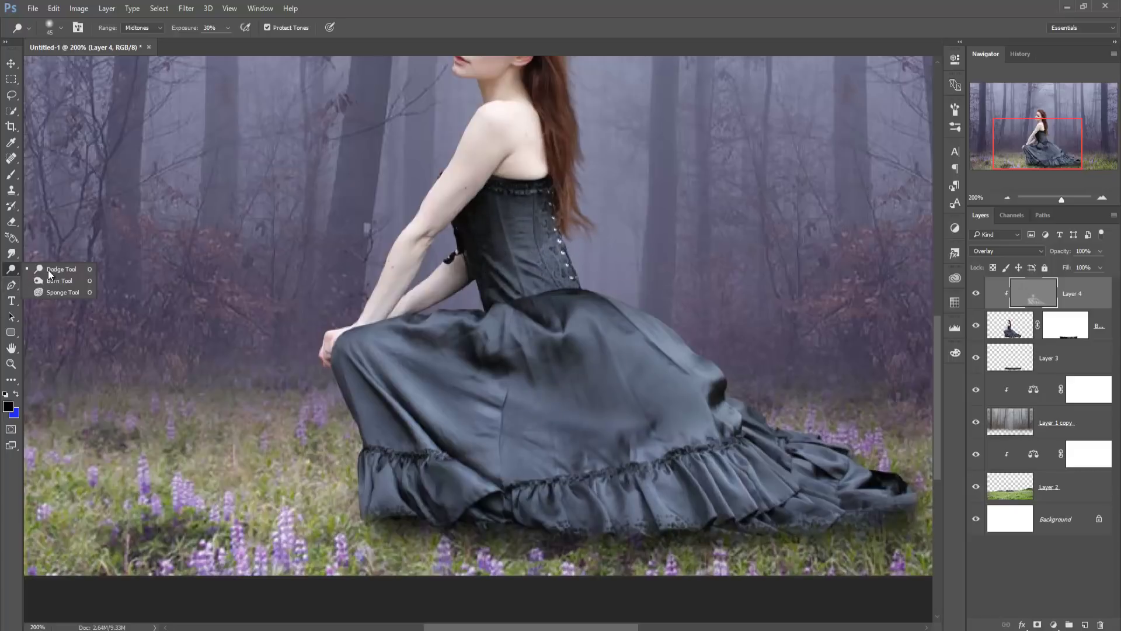
left_click(53, 281)
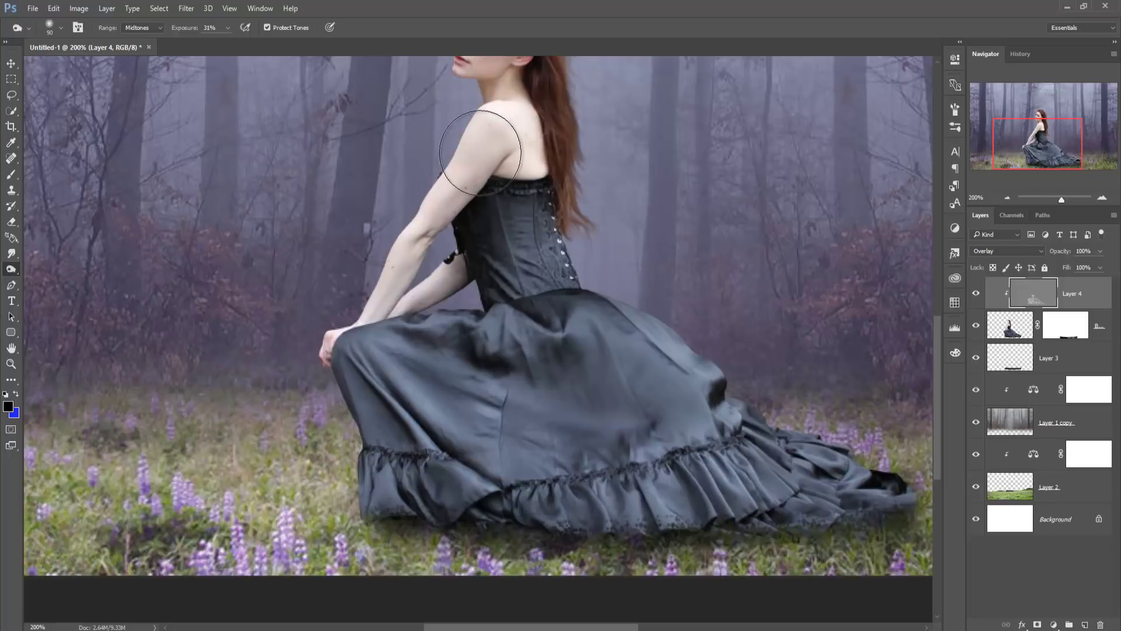
key("bracketleft")
key("bracketleft")
key("bracketleft")
left_click_drag(501, 138, 495, 142)
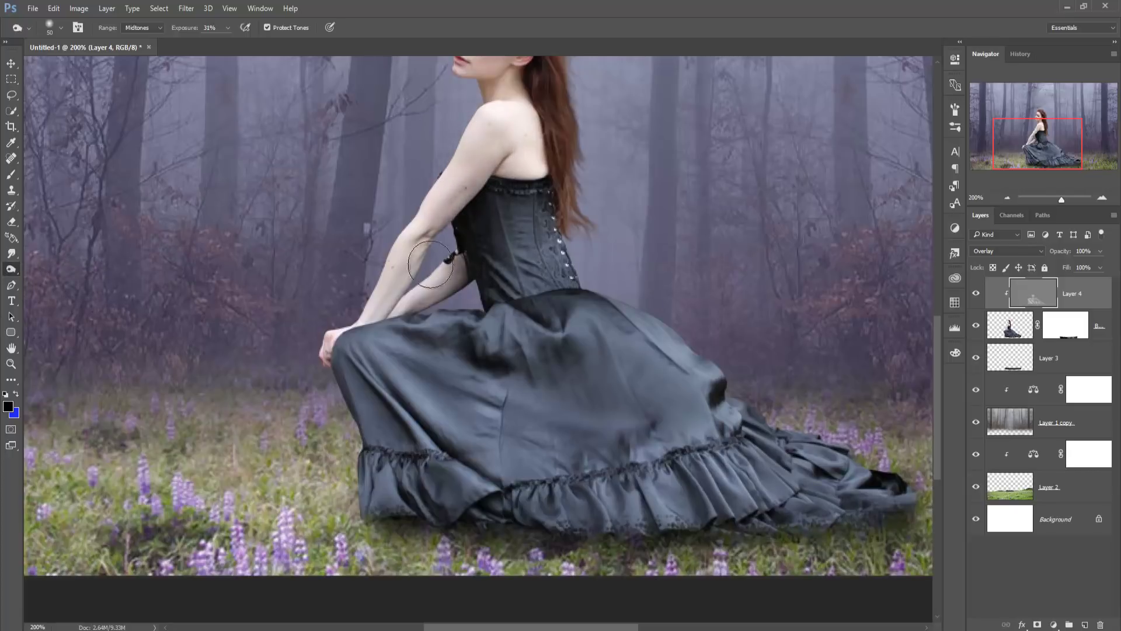
mouse_move(431, 264)
left_mouse_down()
mouse_move(484, 175)
mouse_move(350, 339)
mouse_move(473, 269)
left_mouse_up()
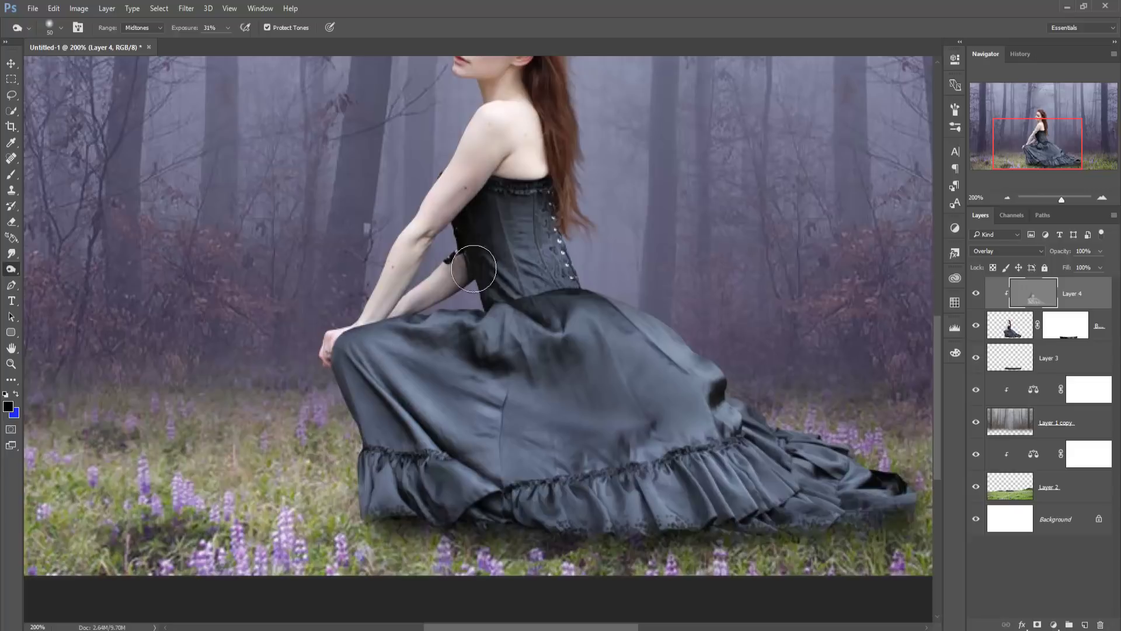
scroll(569, 196, "up", 3)
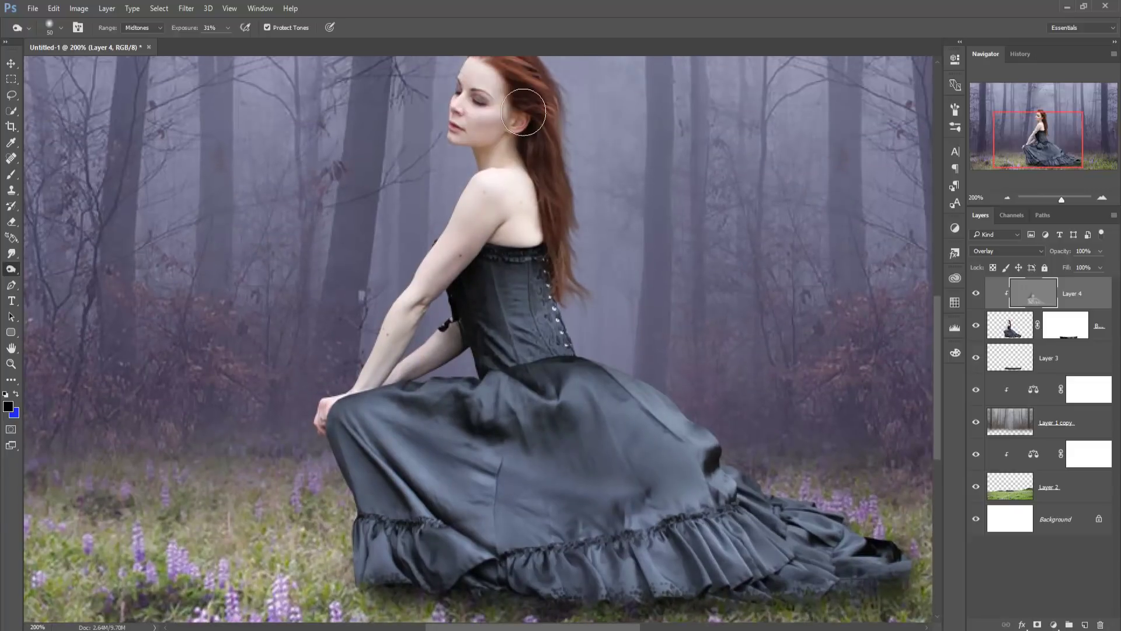
left_click_drag(524, 113, 535, 264)
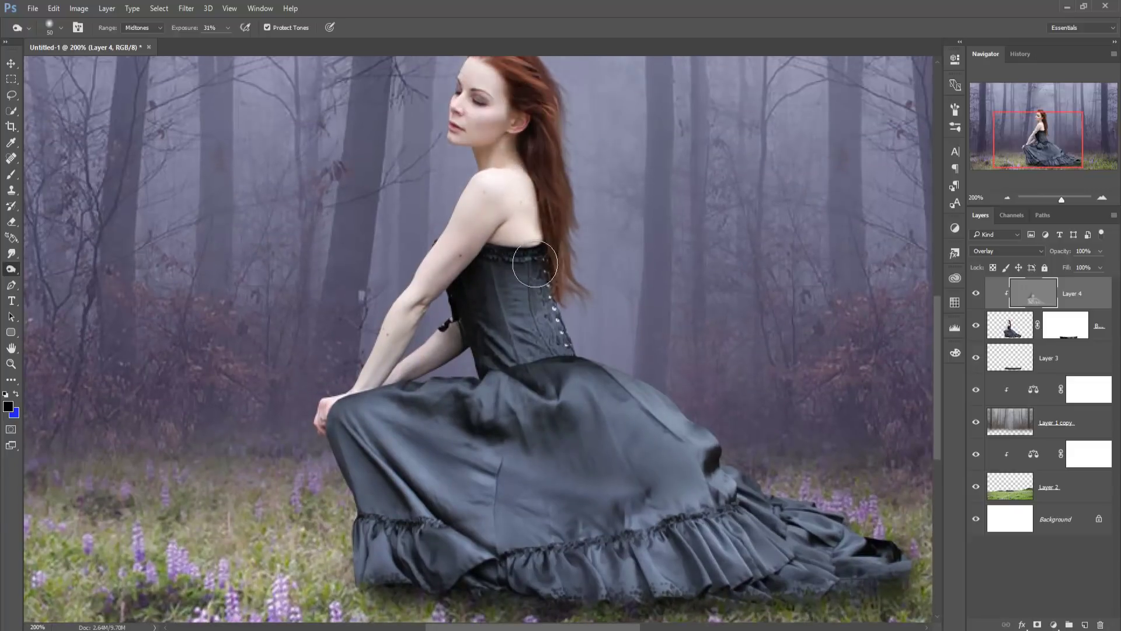
left_click_drag(596, 380, 665, 508)
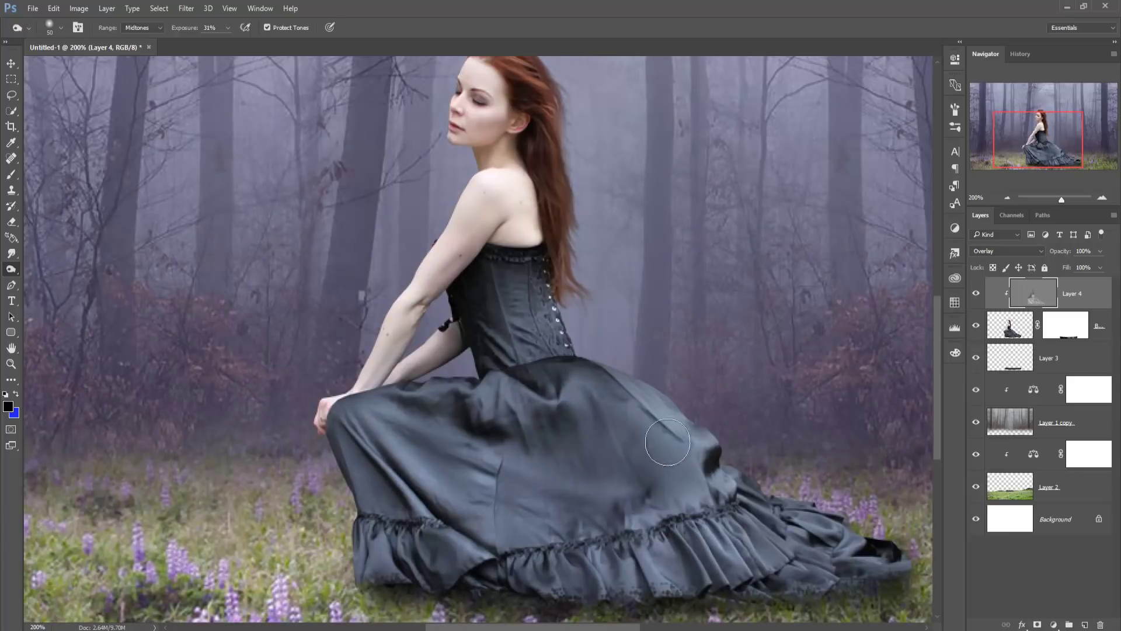
mouse_move(668, 442)
left_mouse_down()
mouse_move(581, 407)
mouse_move(545, 451)
mouse_move(565, 501)
mouse_move(432, 436)
mouse_move(468, 498)
mouse_move(576, 563)
mouse_move(493, 513)
mouse_move(623, 475)
mouse_move(816, 573)
mouse_move(759, 483)
mouse_move(806, 499)
mouse_move(601, 471)
mouse_move(727, 591)
mouse_move(643, 507)
mouse_move(655, 525)
mouse_move(621, 570)
mouse_move(367, 445)
mouse_move(366, 511)
mouse_move(402, 578)
mouse_move(584, 575)
mouse_move(589, 596)
mouse_move(531, 496)
left_mouse_up()
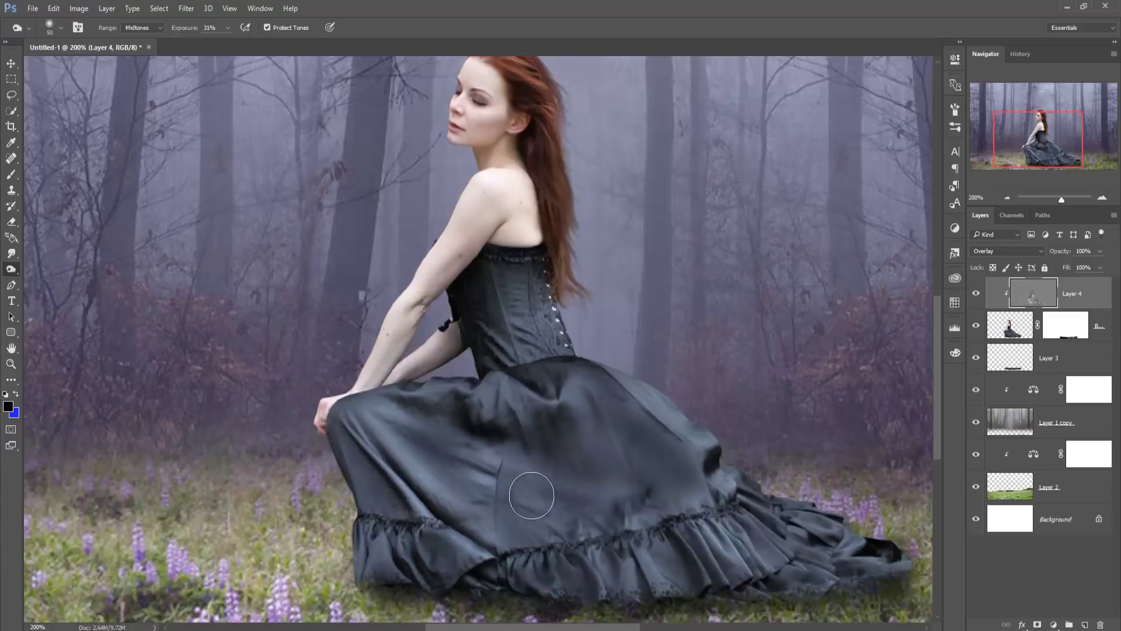
left_click_drag(494, 411, 511, 477)
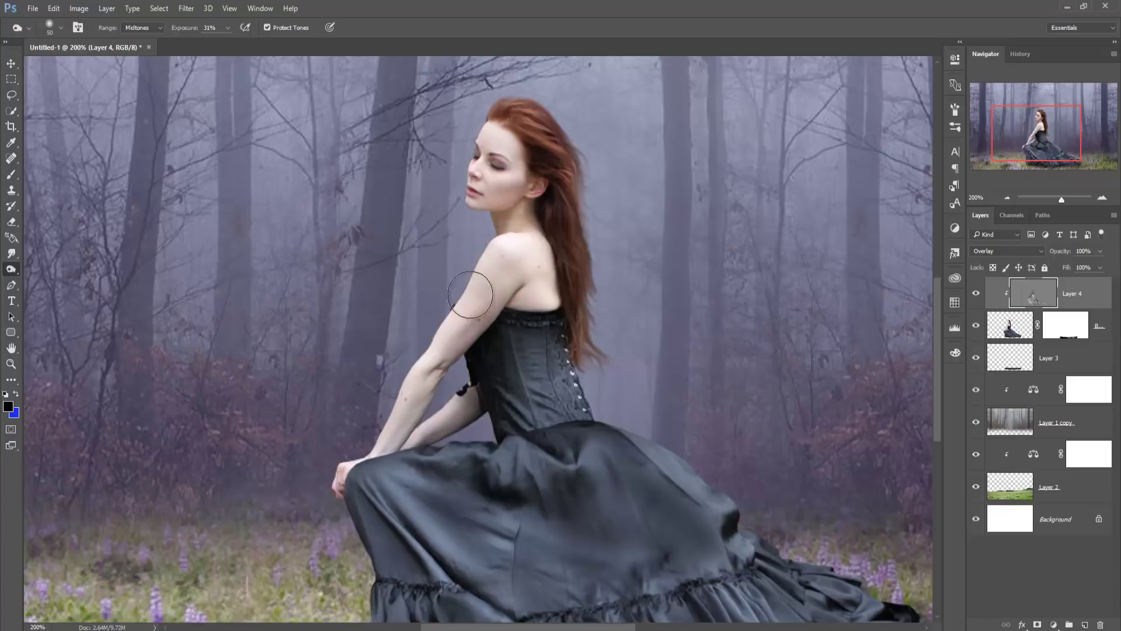
mouse_move(471, 295)
left_mouse_down()
mouse_move(462, 313)
mouse_move(443, 312)
mouse_move(410, 387)
mouse_move(336, 473)
mouse_move(481, 331)
mouse_move(465, 288)
mouse_move(512, 121)
mouse_move(480, 115)
mouse_move(539, 105)
mouse_move(535, 242)
left_mouse_up()
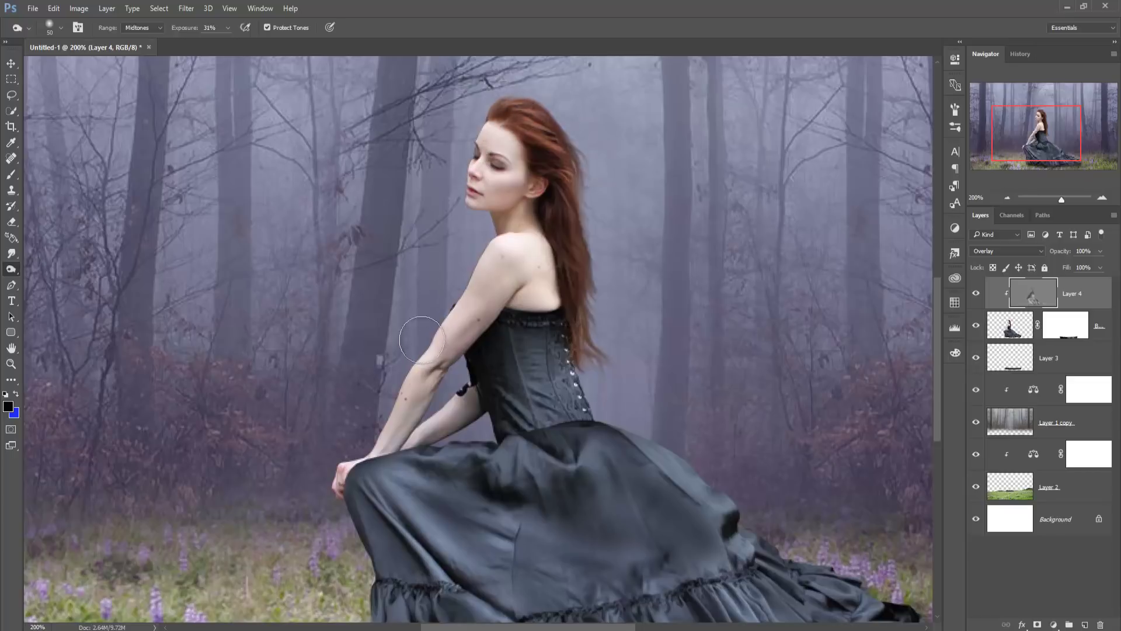
Dodge with a 35 px brush to brighten the hair on top and down the sides
right_click(12, 272)
left_click(47, 270)
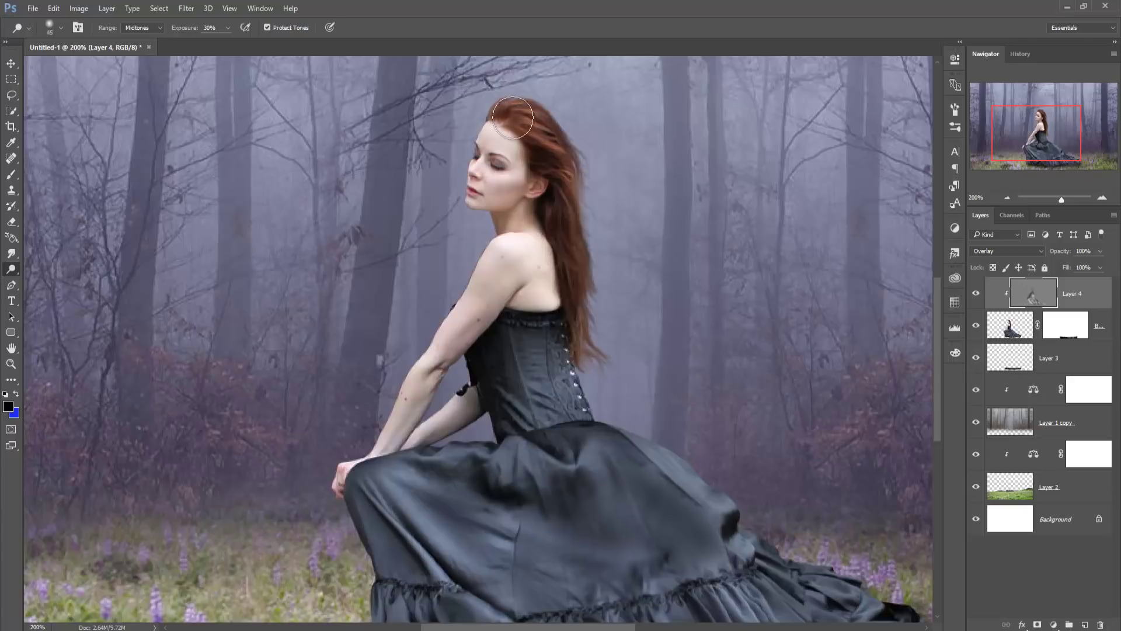
key("bracketleft")
left_click_drag(515, 110, 567, 176)
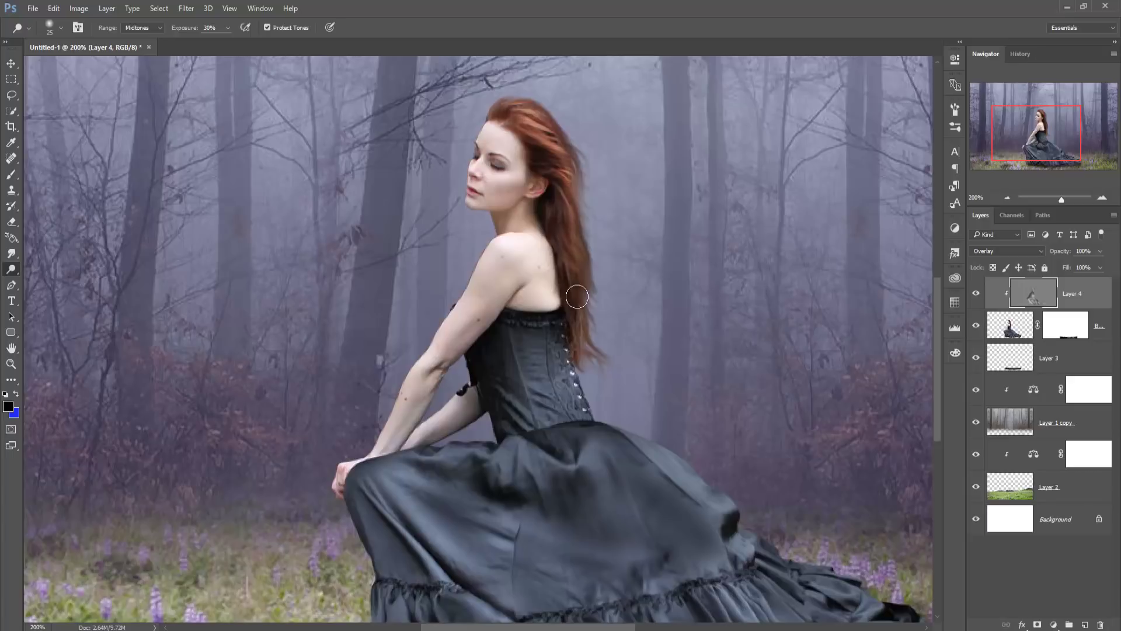
left_click_drag(581, 289, 581, 321)
left_click_drag(555, 127, 580, 173)
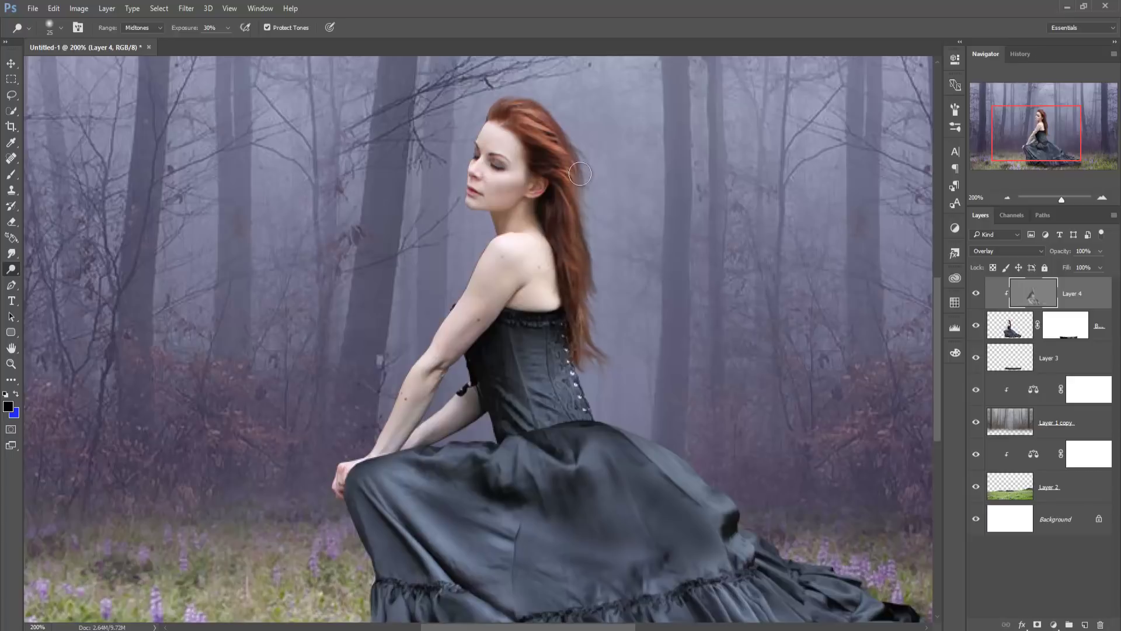
left_click_drag(522, 114, 549, 126)
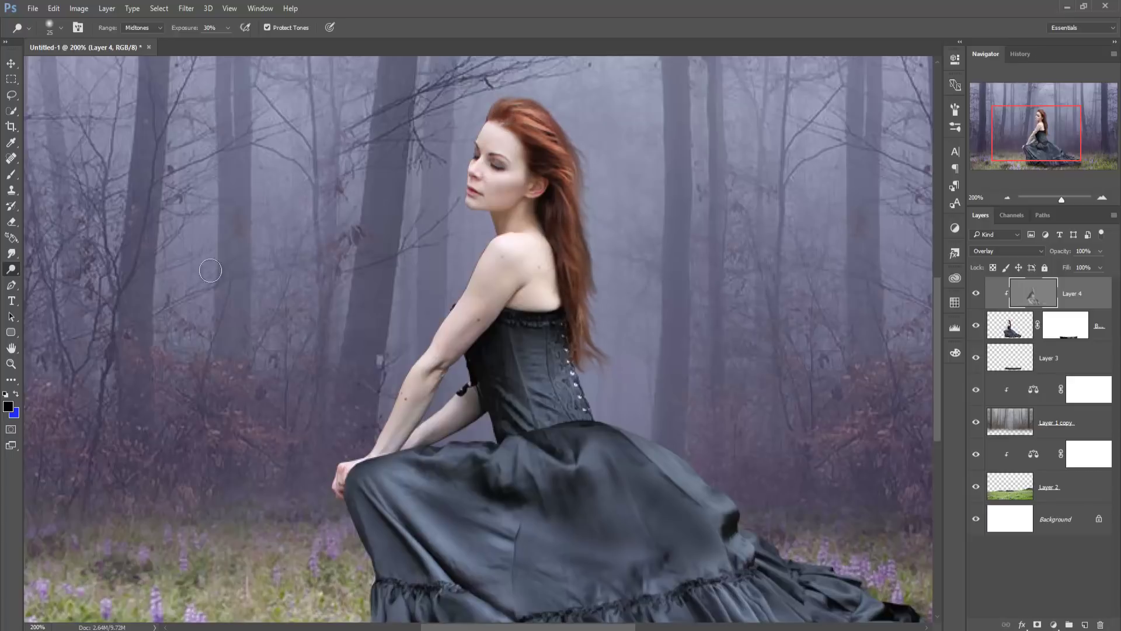
Adjust the saturation along the arm with a 30 px Sponge brush
right_click(14, 268)
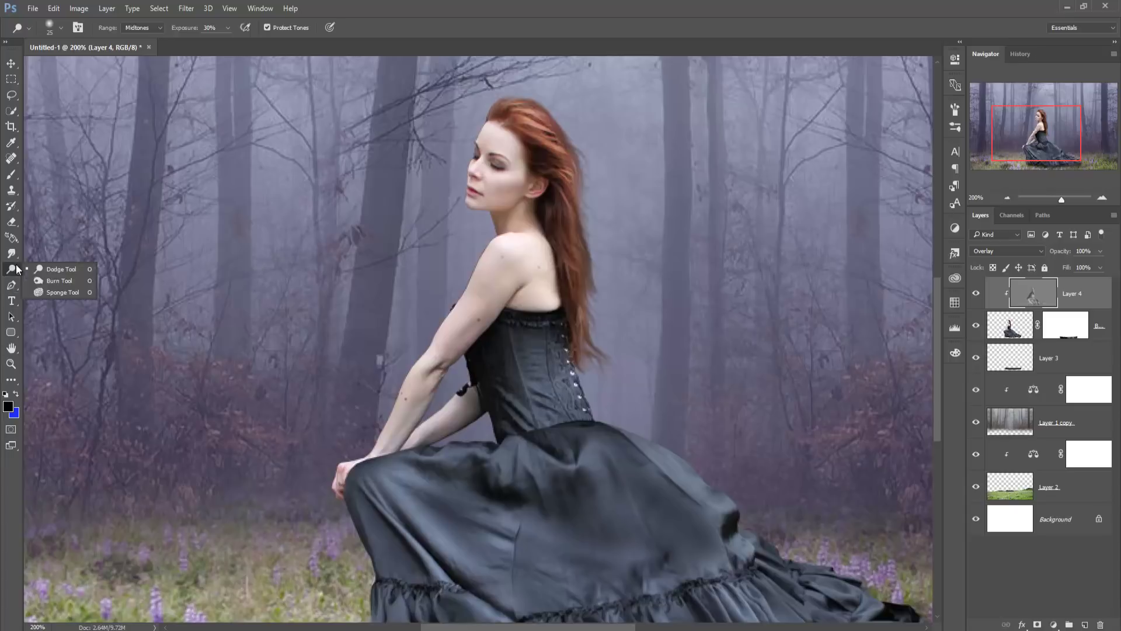
left_click(47, 292)
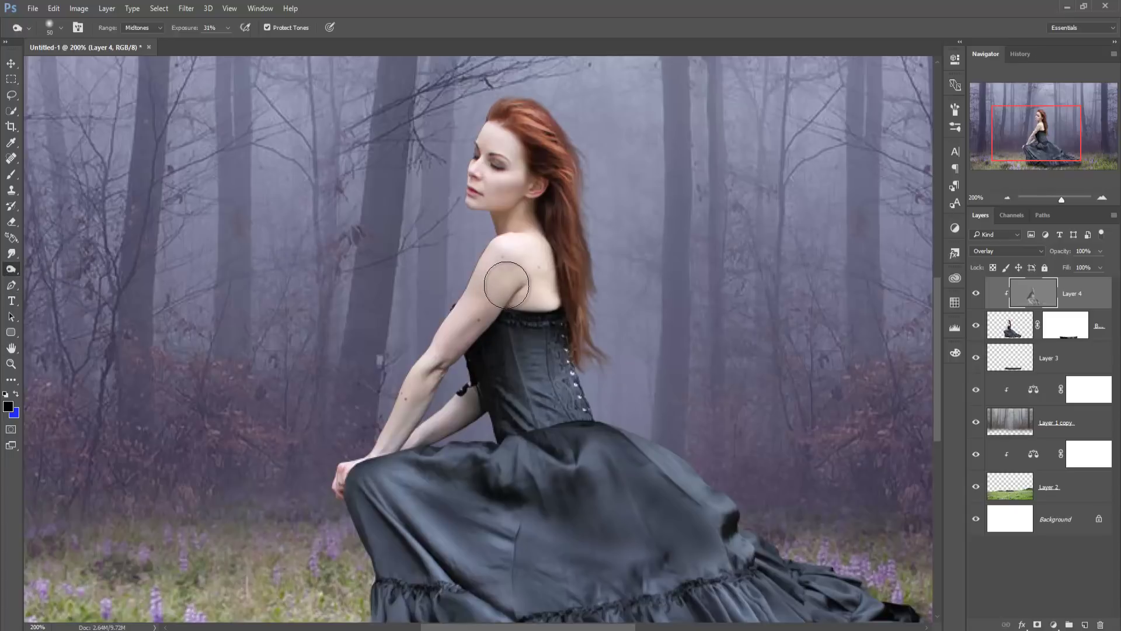
key("bracketleft")
key("bracketleft")
mouse_move(500, 293)
left_mouse_down()
mouse_move(403, 424)
mouse_move(420, 439)
left_mouse_up()
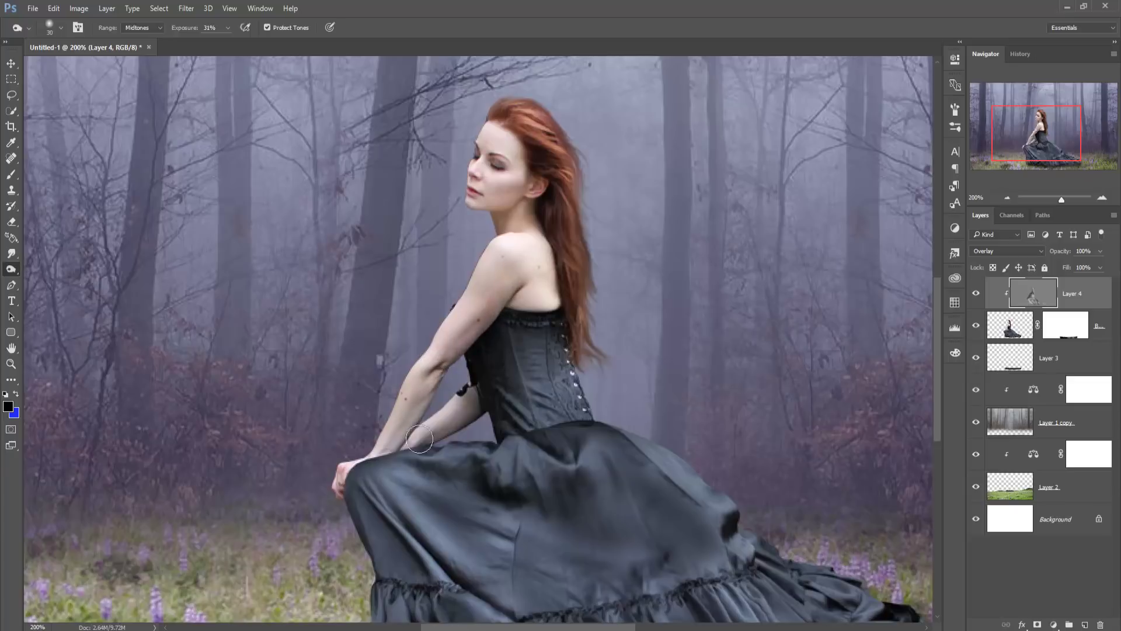
left_click_drag(521, 250, 405, 413)
Dodge the skin on her neck and shoulder lighter
right_click(18, 271)
left_click(50, 268)
mouse_move(489, 251)
left_mouse_down()
mouse_move(510, 236)
mouse_move(474, 294)
left_mouse_up()
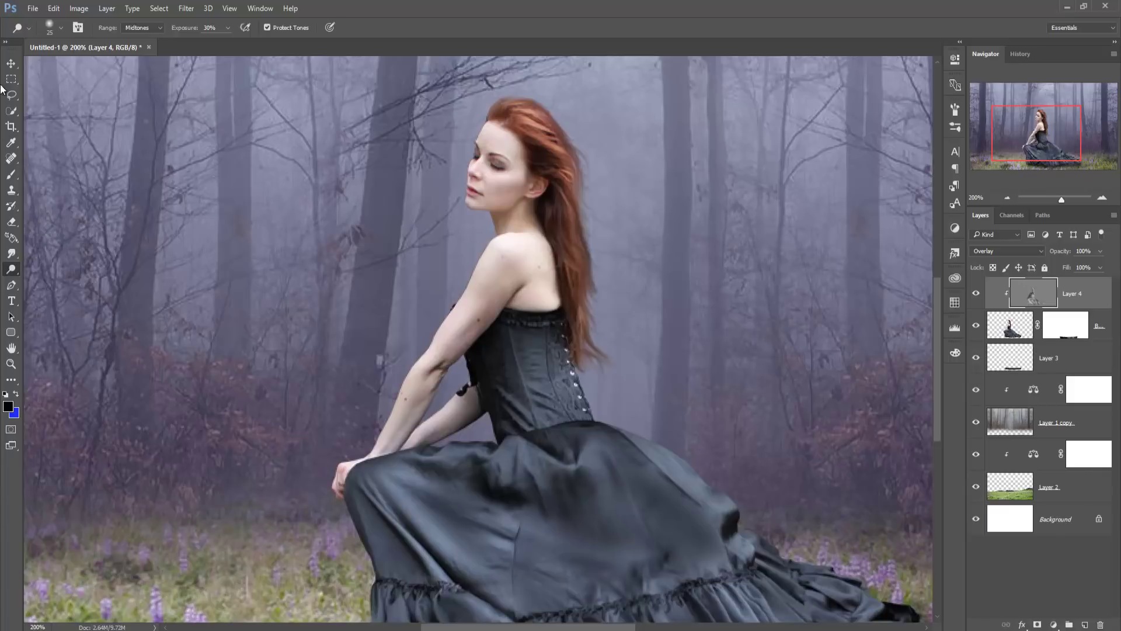
left_click(11, 63)
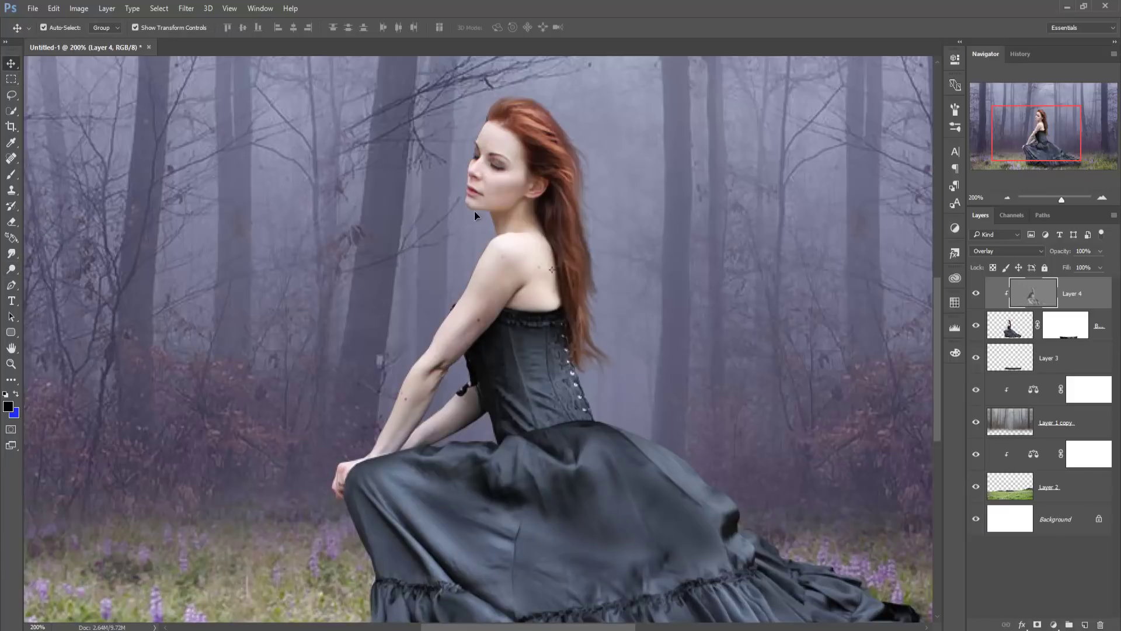
Drag the petal rain layer into the composition as a new layer
key("ctrl+minus")
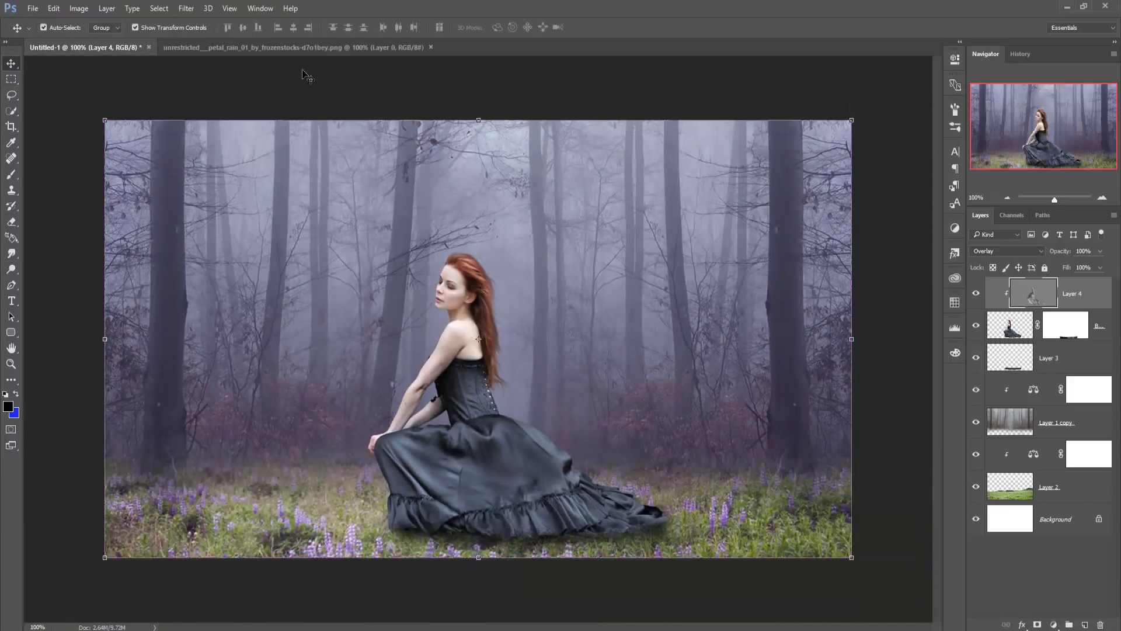
mouse_move(295, 47)
left_mouse_down()
mouse_move(291, 83)
mouse_move(677, 117)
left_mouse_up()
left_click_drag(768, 278, 478, 234)
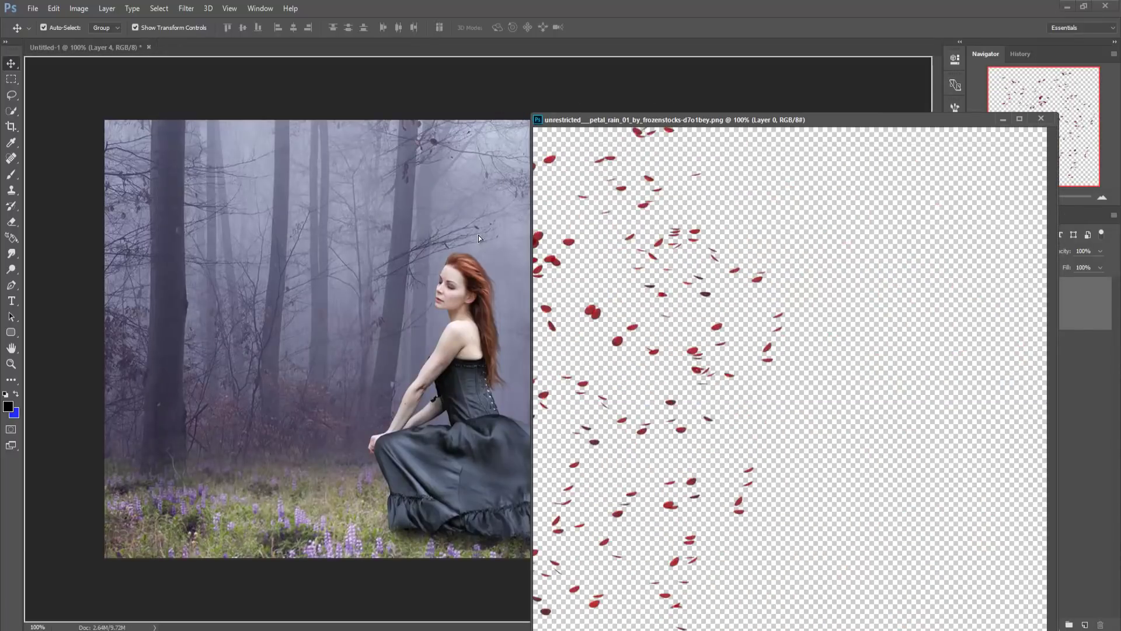
left_click(1003, 122)
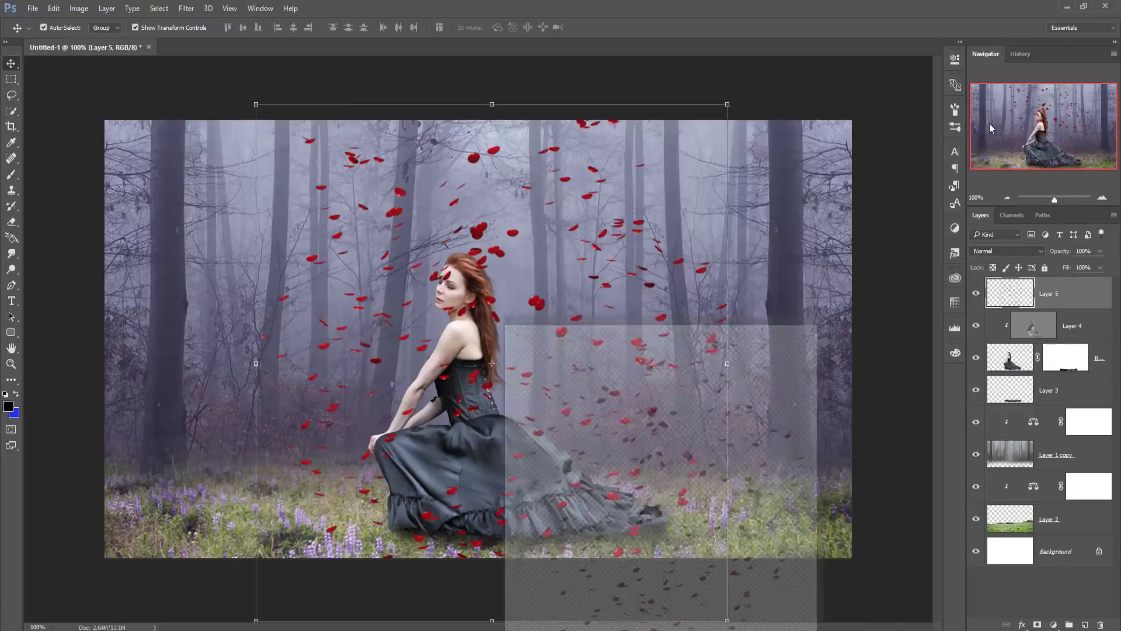
Enlarge the petal layer to about 209% and move it up over the canvas
left_click_drag(727, 103, 1069, 17)
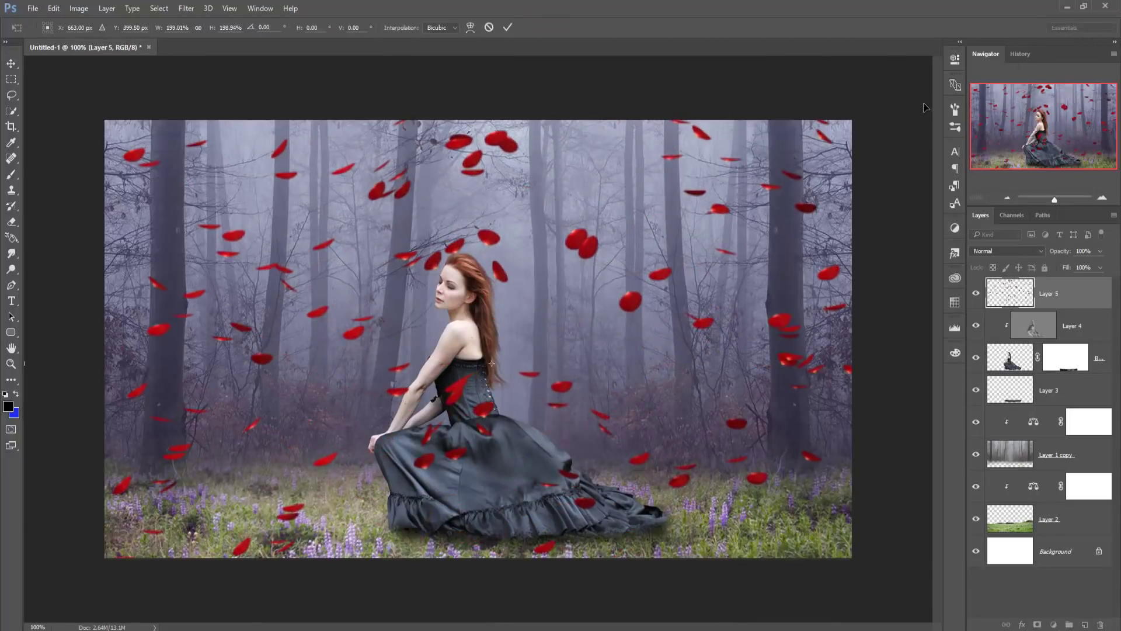
key("ctrl+minus")
key("ctrl+minus")
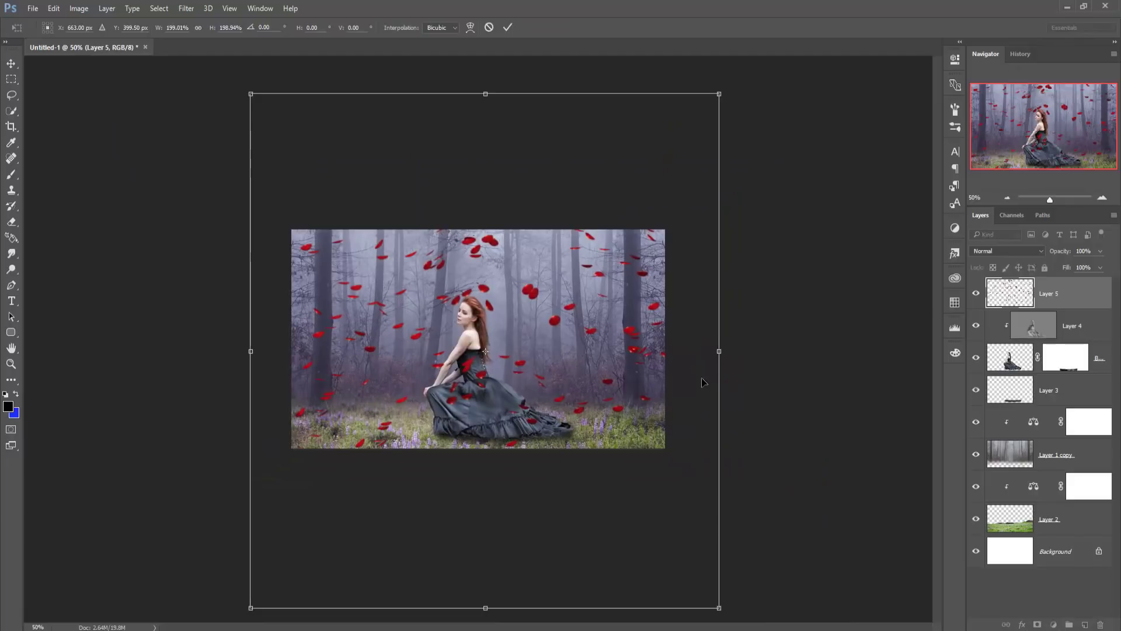
mouse_move(703, 382)
left_mouse_down()
mouse_move(705, 217)
mouse_move(705, 229)
left_mouse_up()
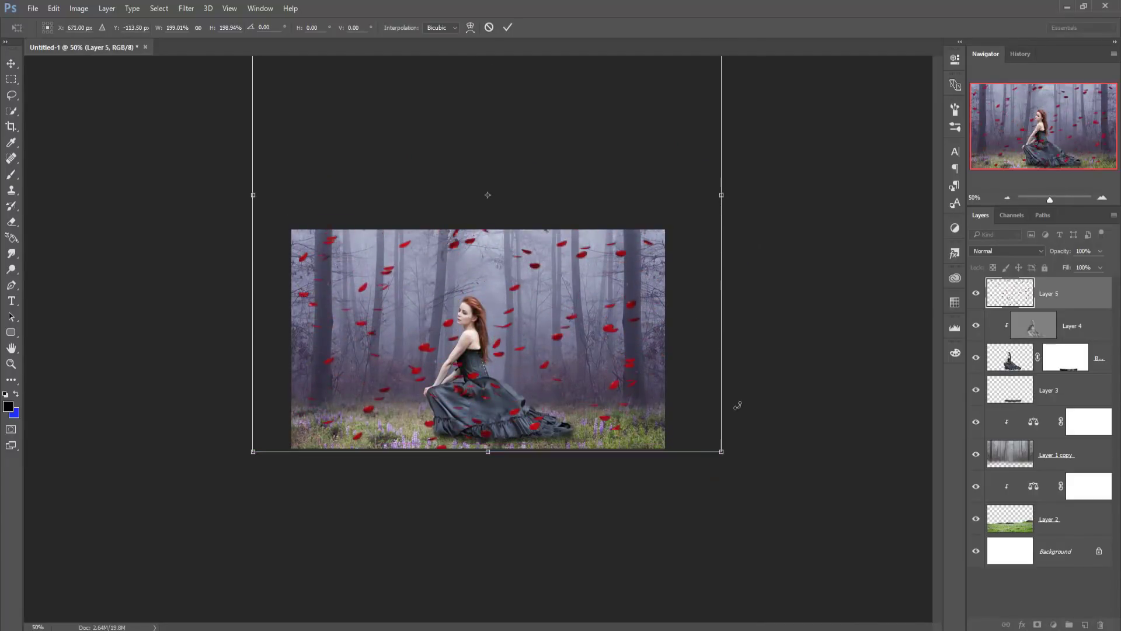
left_click_drag(720, 449, 742, 472)
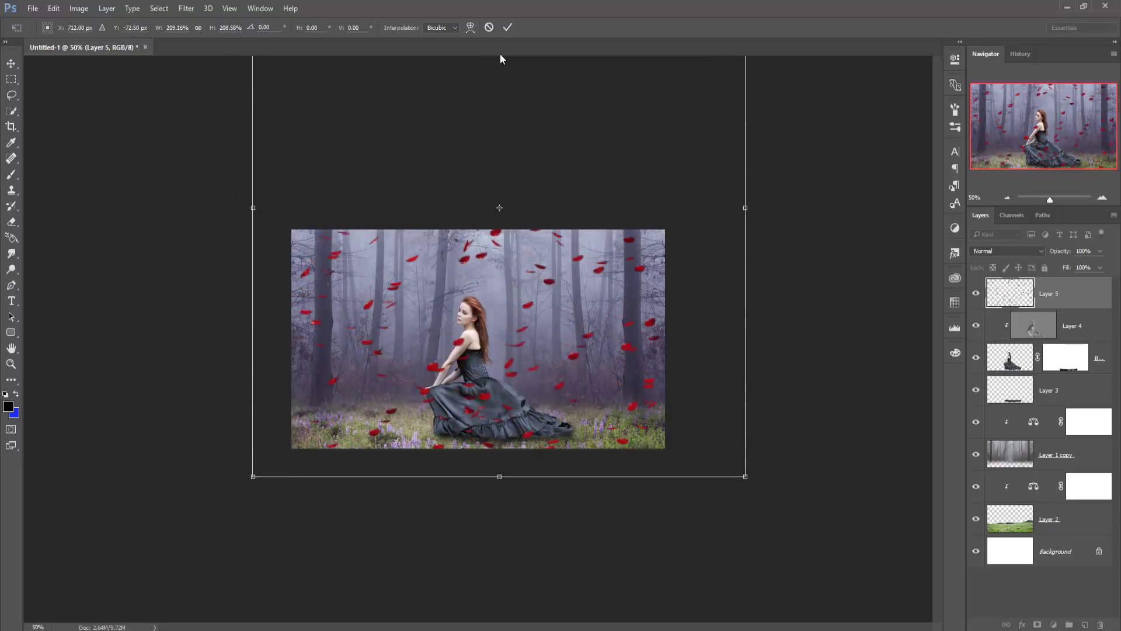
left_click(508, 28)
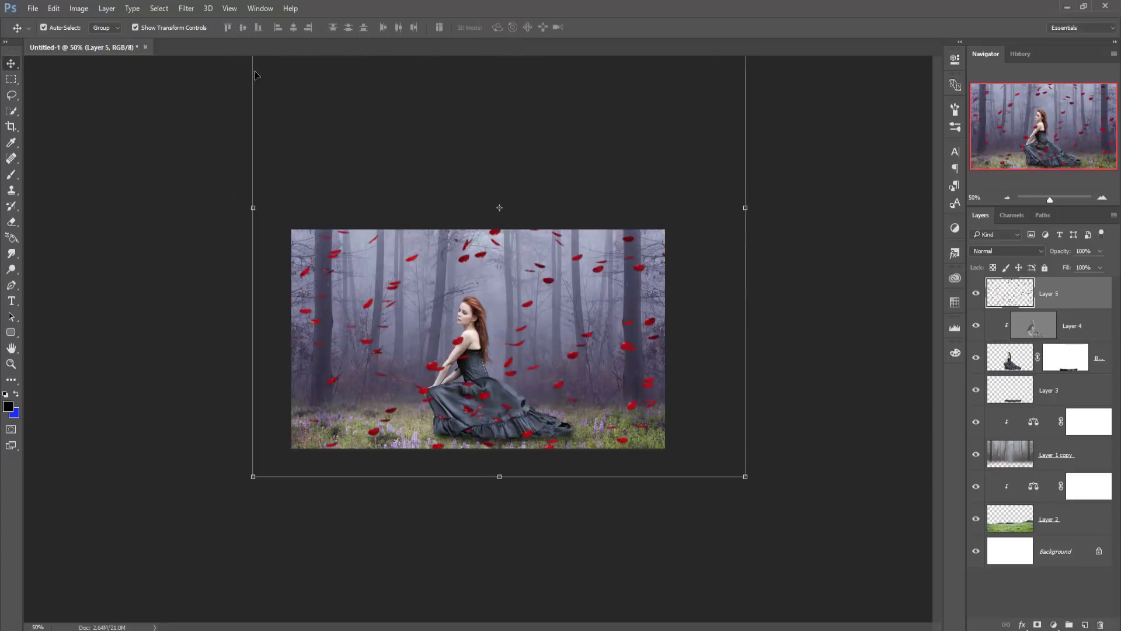
Crop to the canvas bounds to trim petals overflowing the edges
left_click(11, 127)
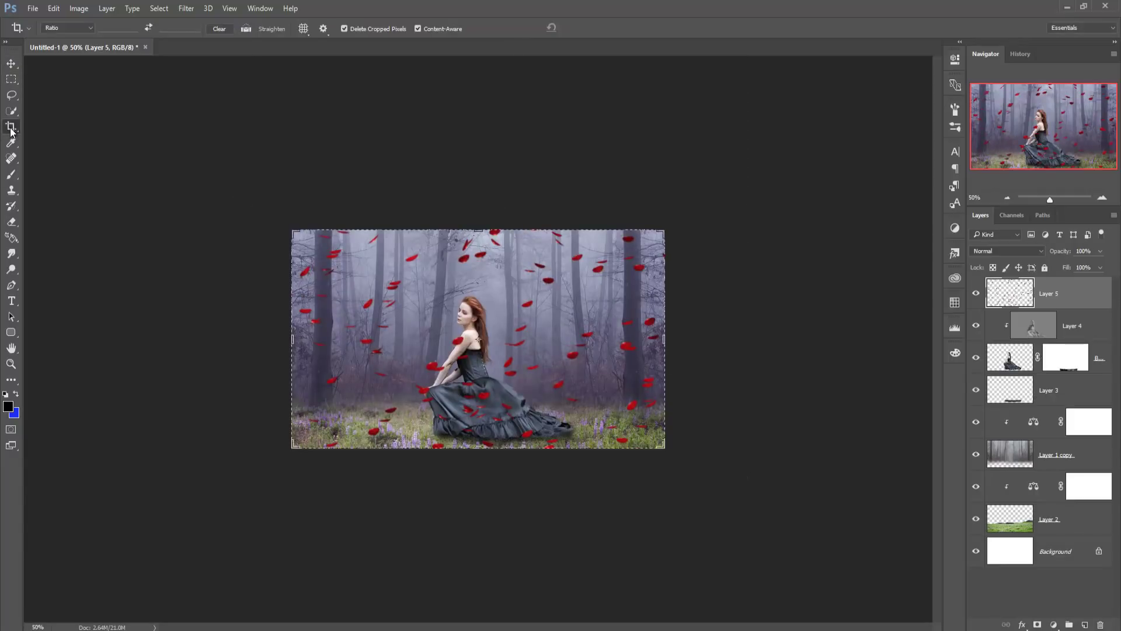
left_click(500, 267)
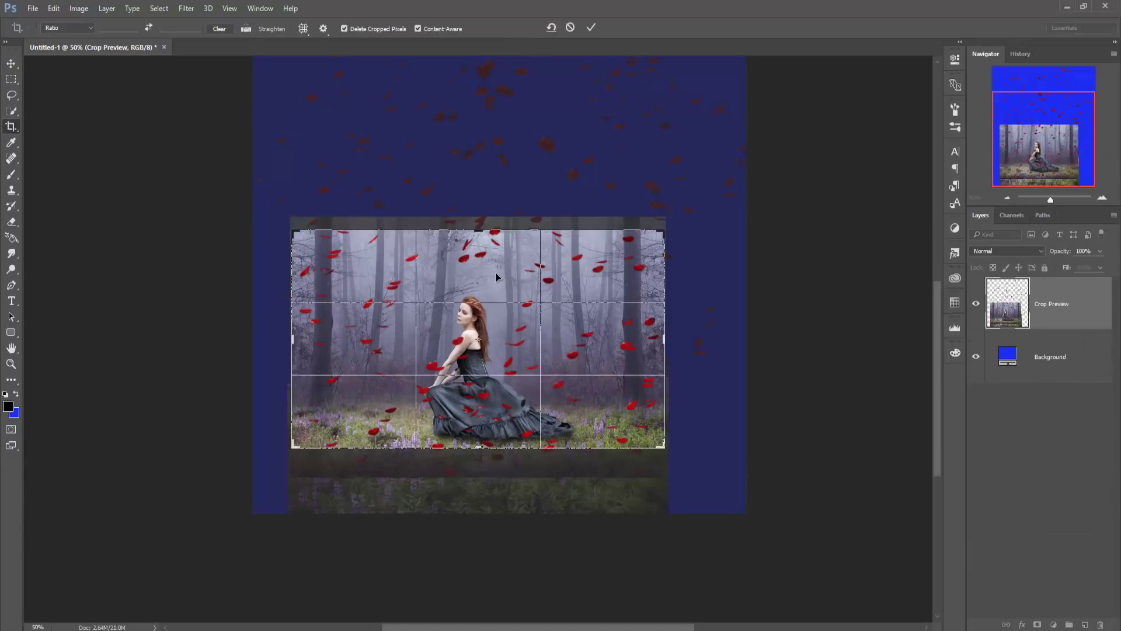
left_click(590, 30)
left_click(8, 66)
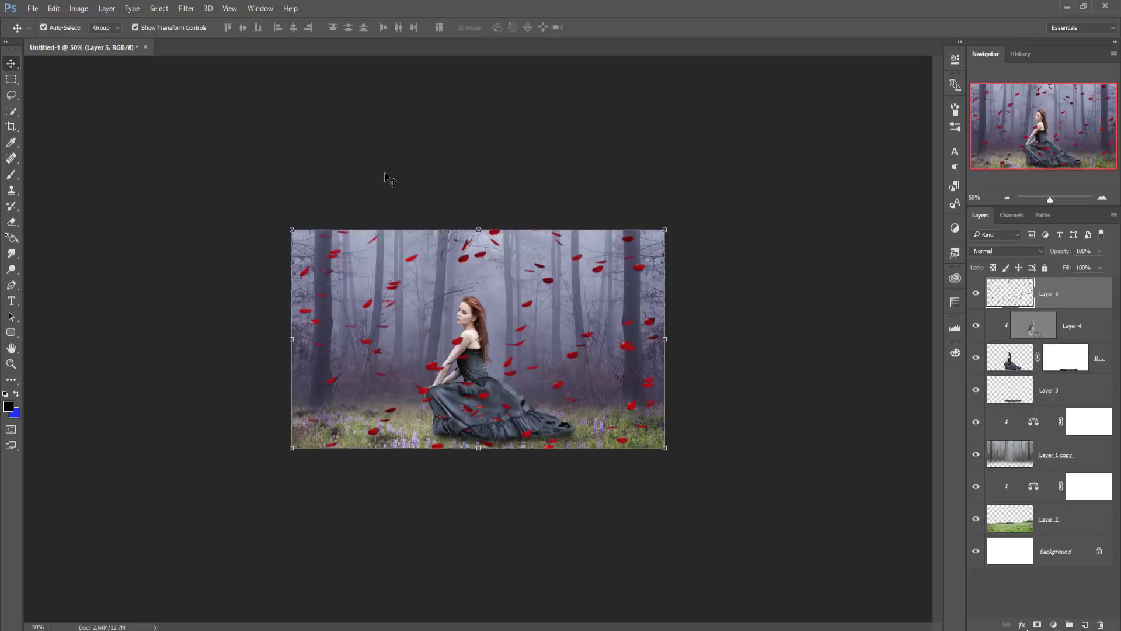
left_click(186, 8)
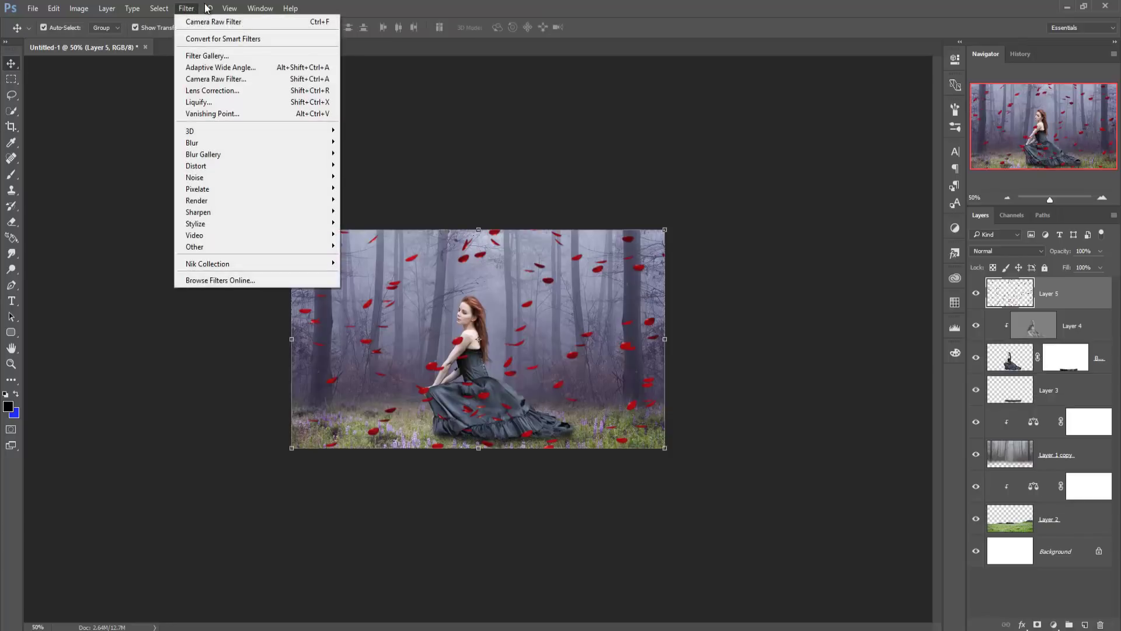
Apply a Motion Blur with -37° angle and about 23-pixel distance to the petals on Layer 5
key("Escape")
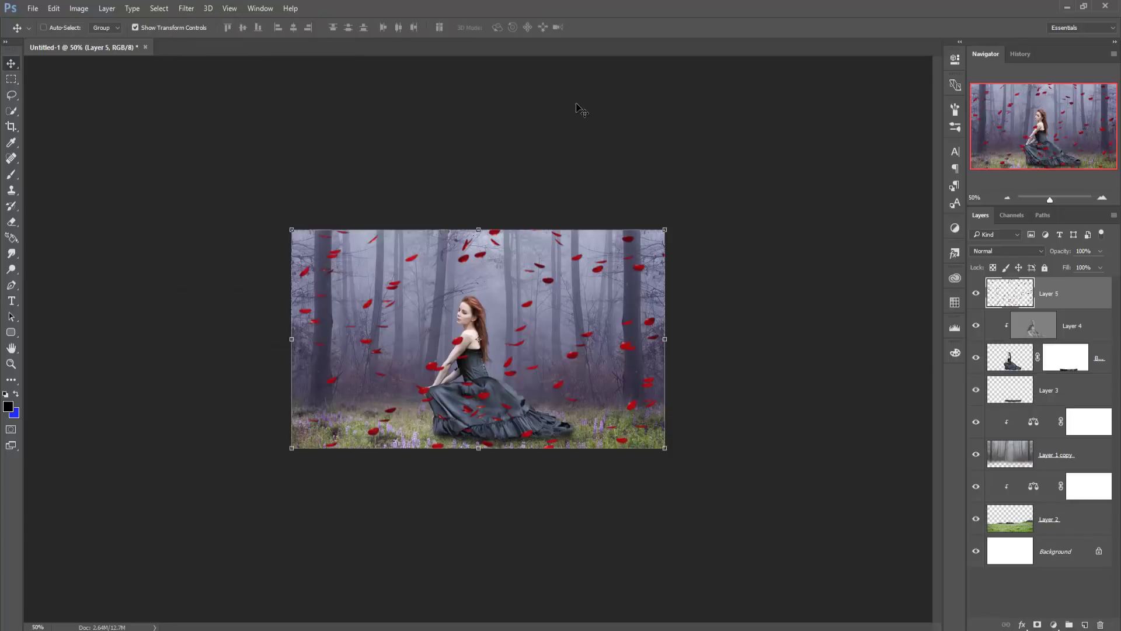
key("ctrl+1")
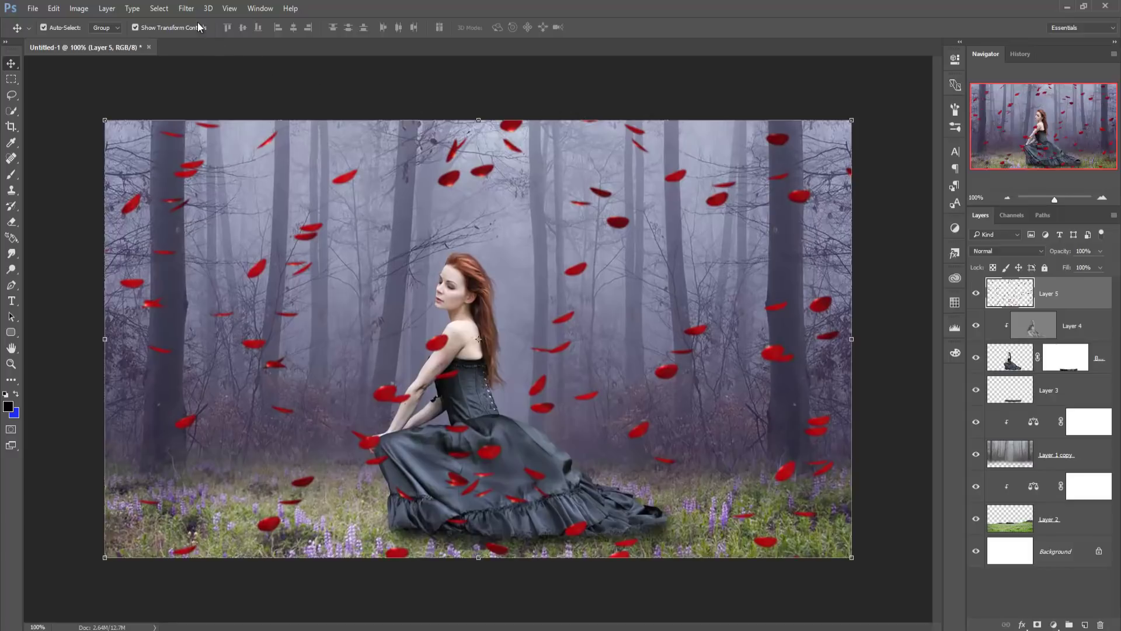
left_click(194, 9)
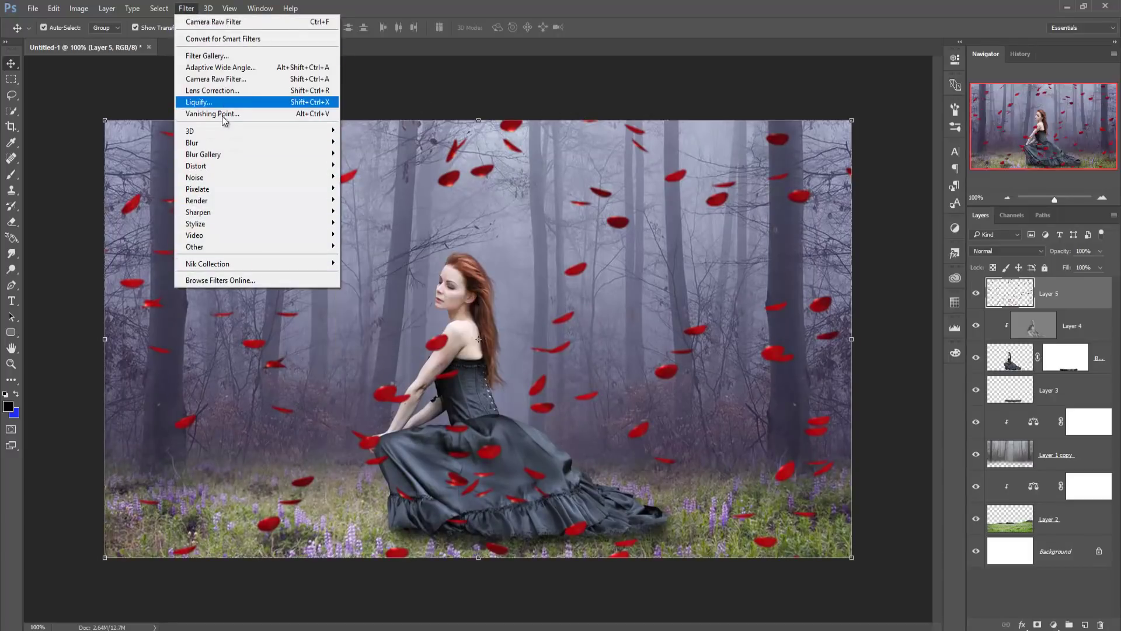
mouse_move(254, 142)
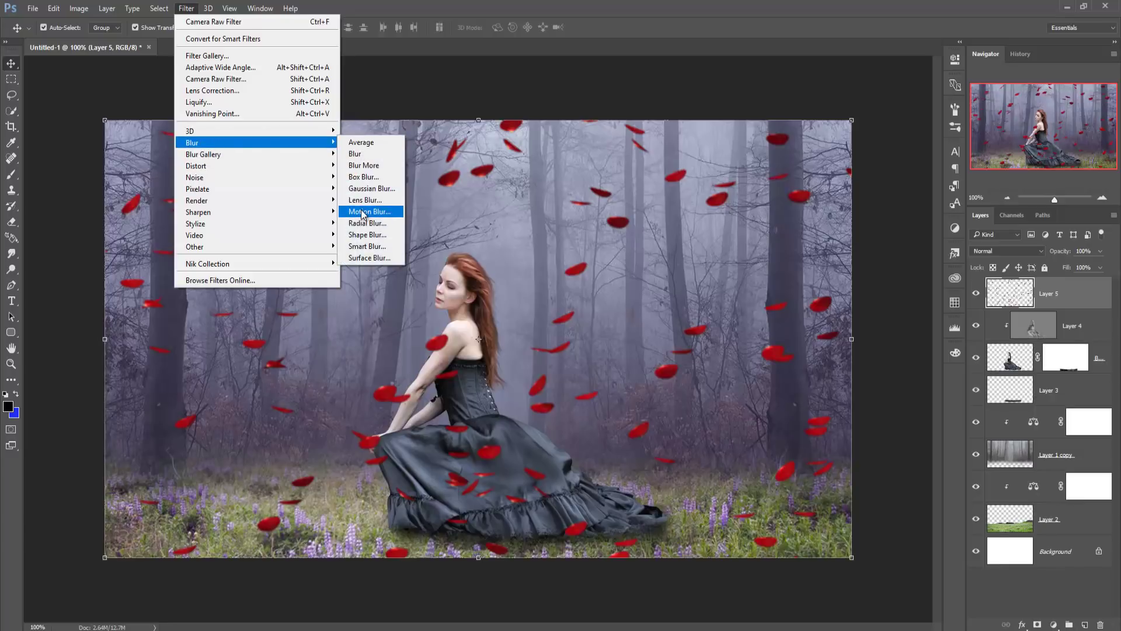
left_click(365, 212)
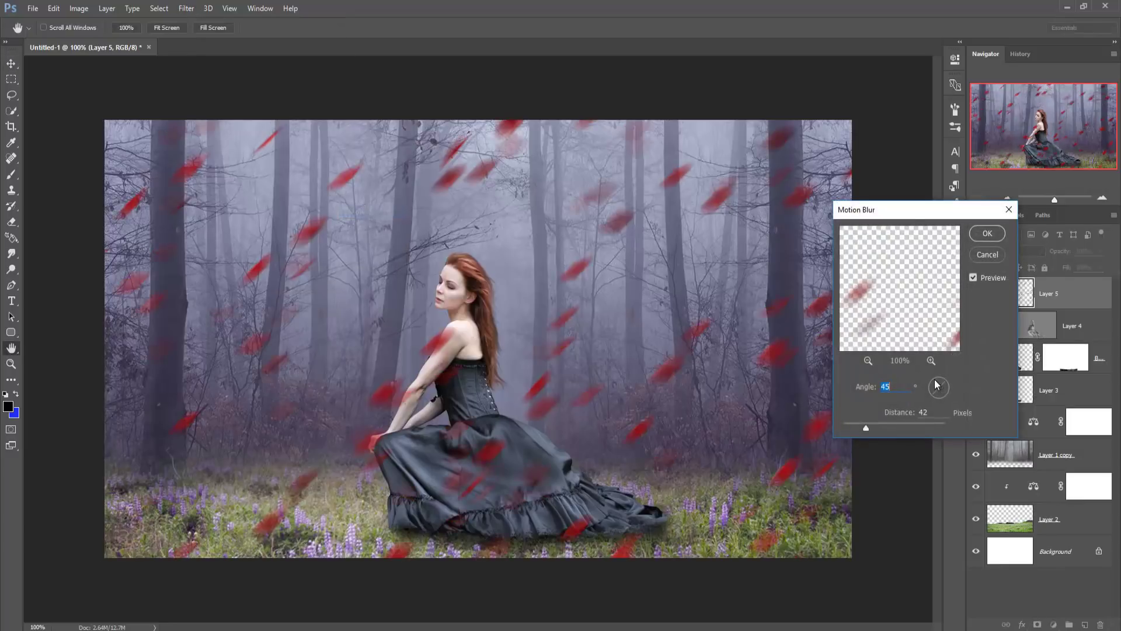
left_click_drag(936, 384, 933, 388)
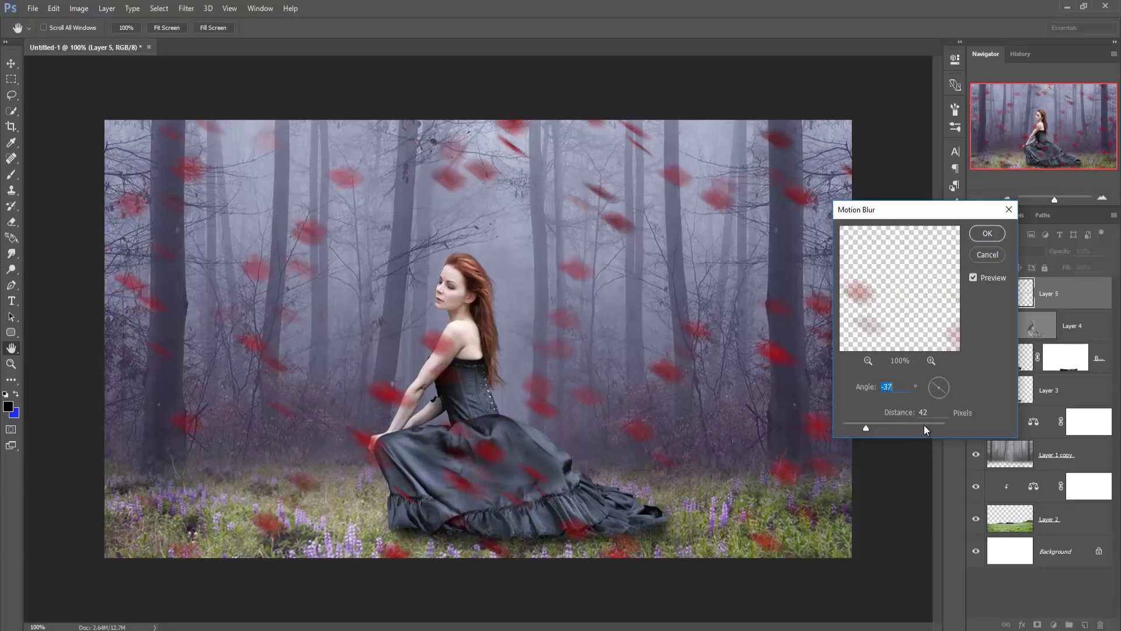
left_click_drag(867, 426, 857, 429)
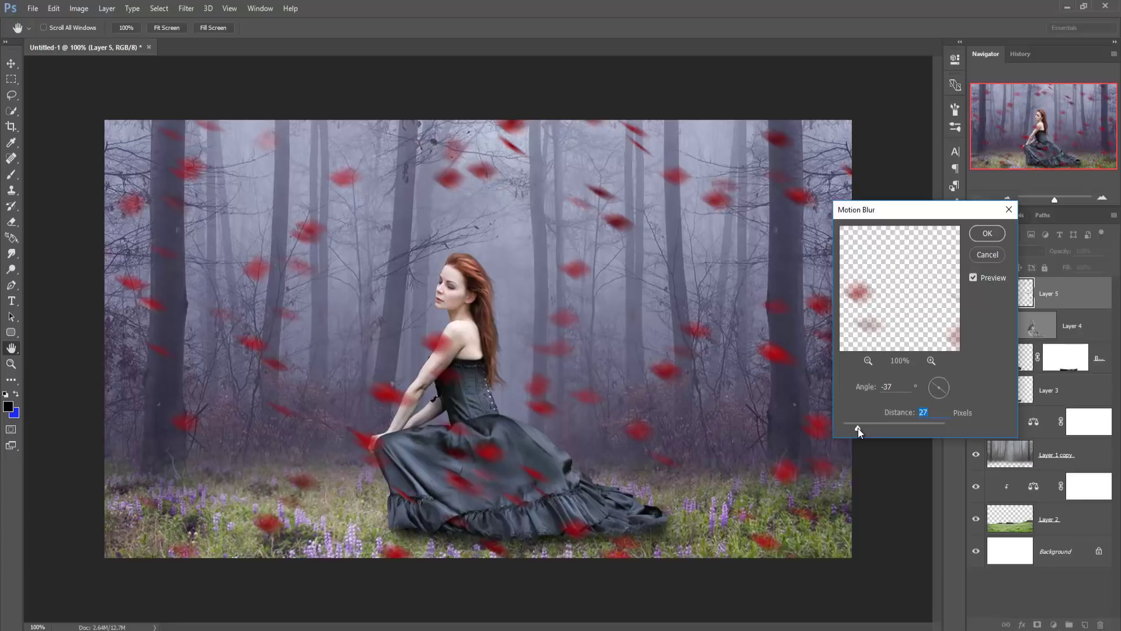
left_click_drag(858, 429, 855, 428)
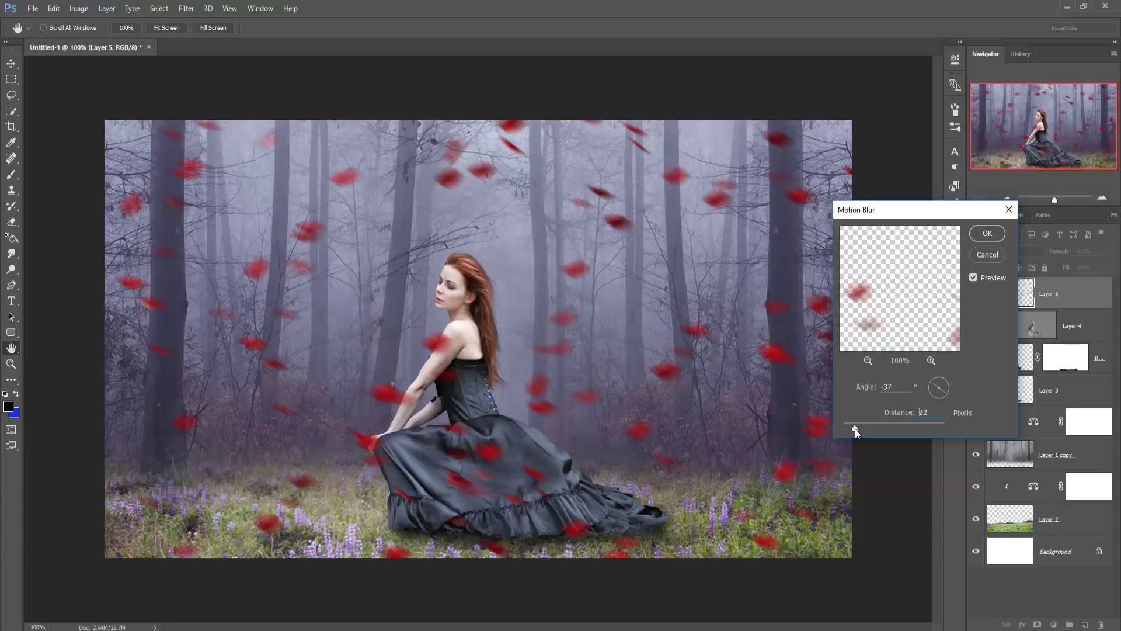
left_click(987, 234)
key("v")
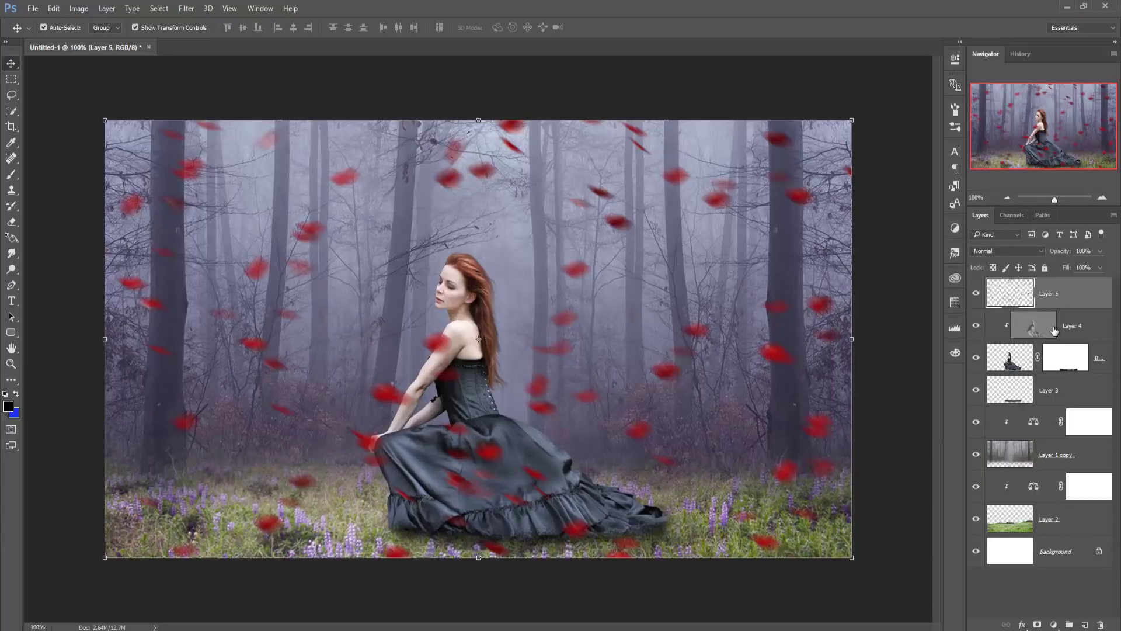
Add a mask to Layer 5 and brush out petals on the woman and among the trees
left_click(1038, 624)
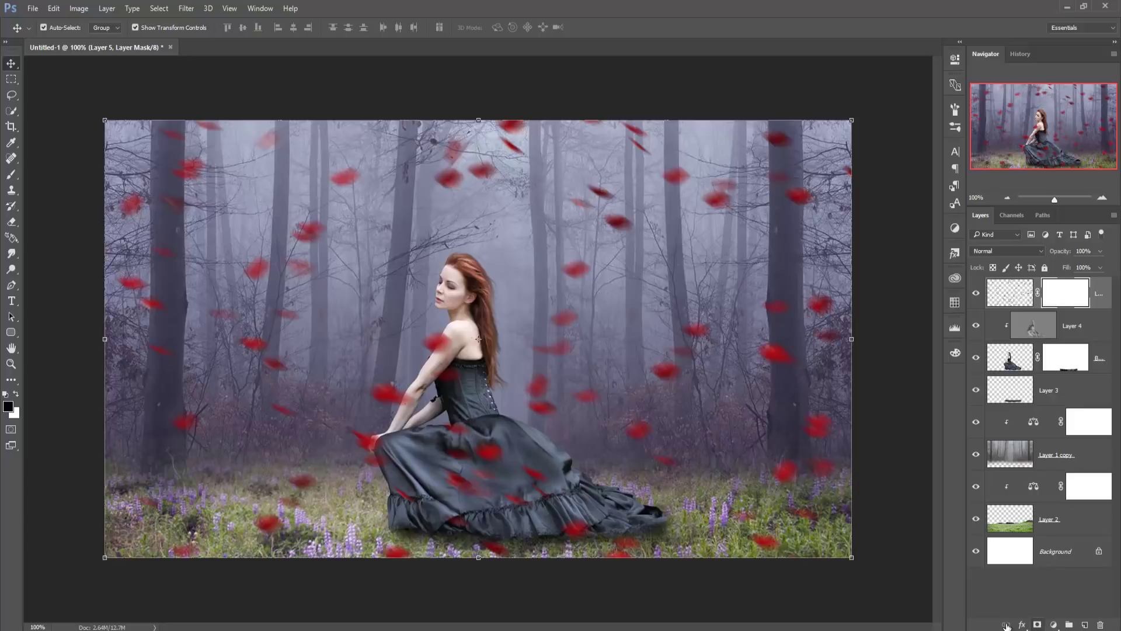
left_click(11, 175)
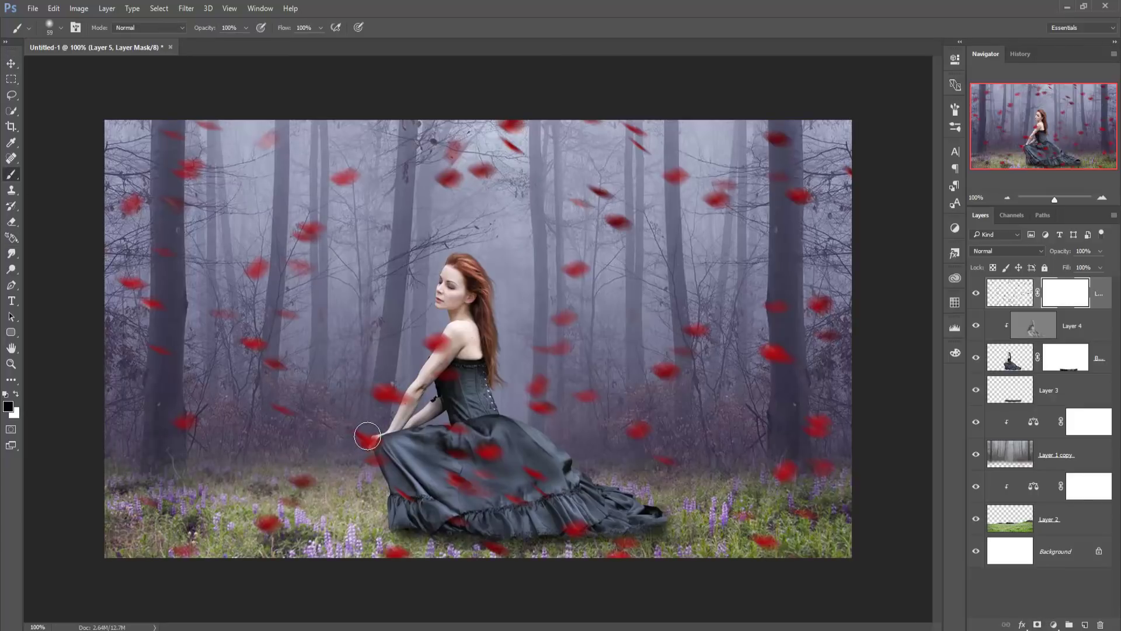
left_click(439, 342)
left_click(439, 342)
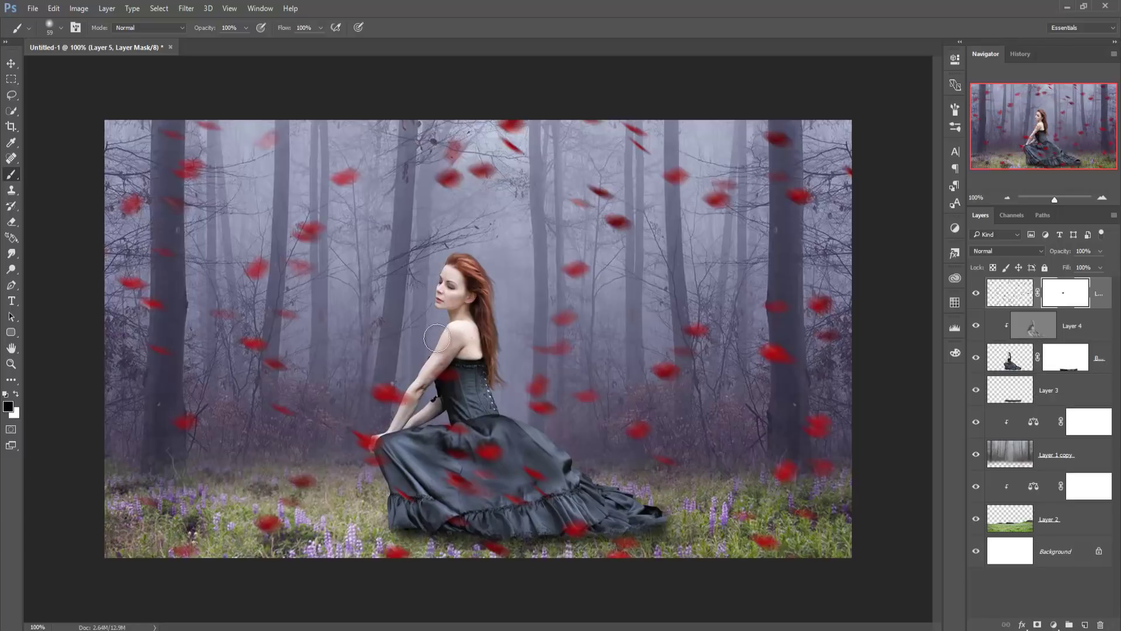
left_click(285, 313)
left_click(695, 329)
left_click(708, 331)
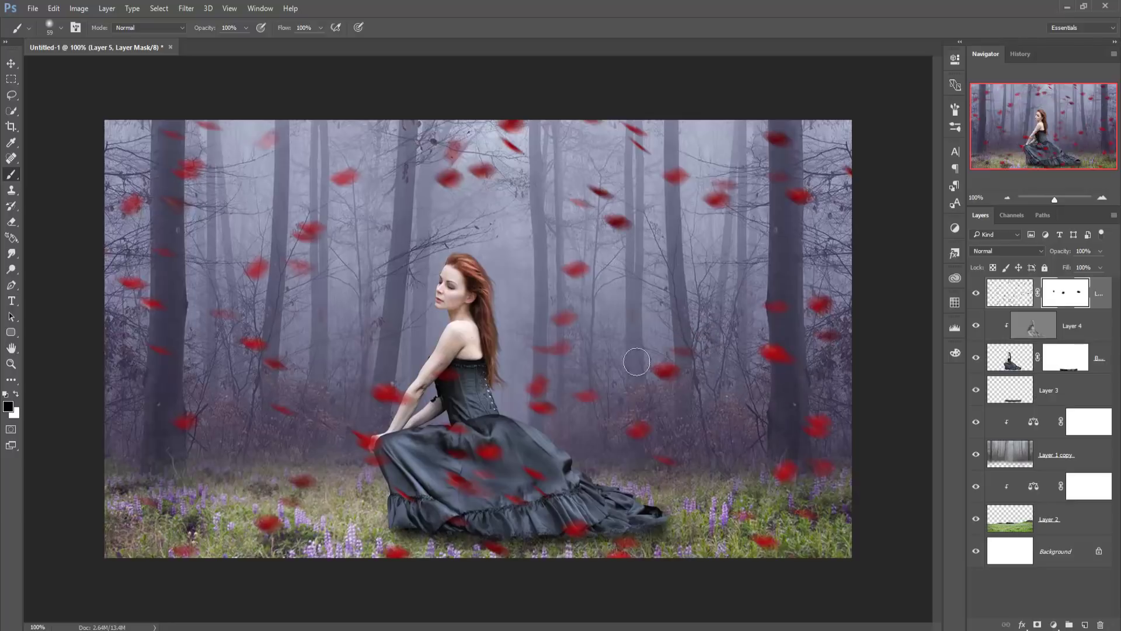
left_click_drag(558, 318, 587, 312)
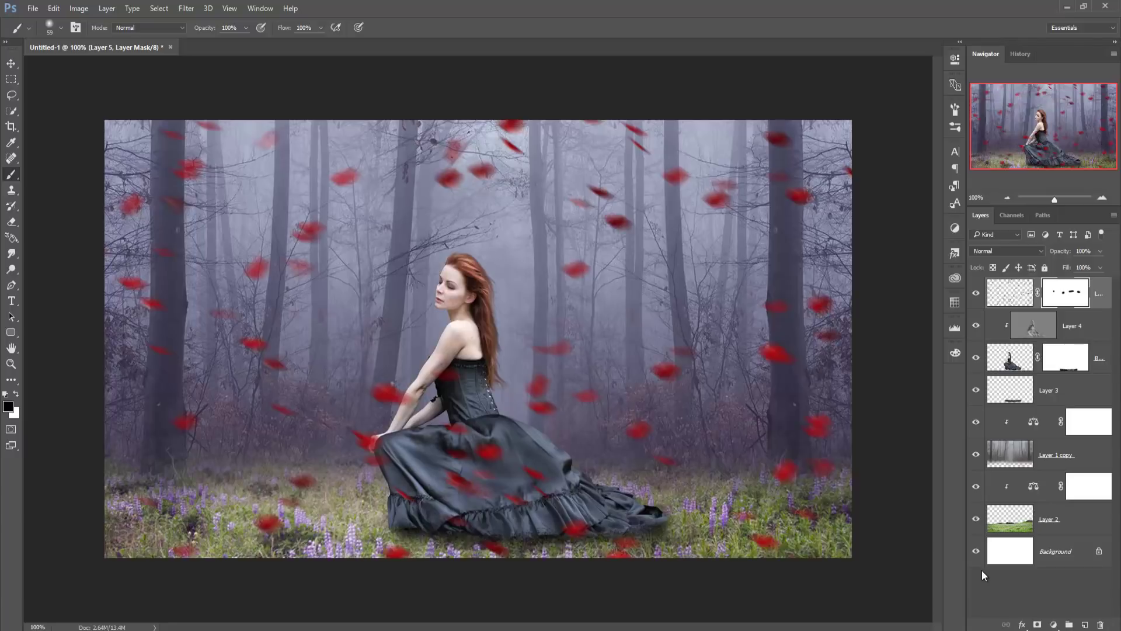
Target the layer's pixels rather than its mask, and add a new empty layer on top
left_click(11, 63)
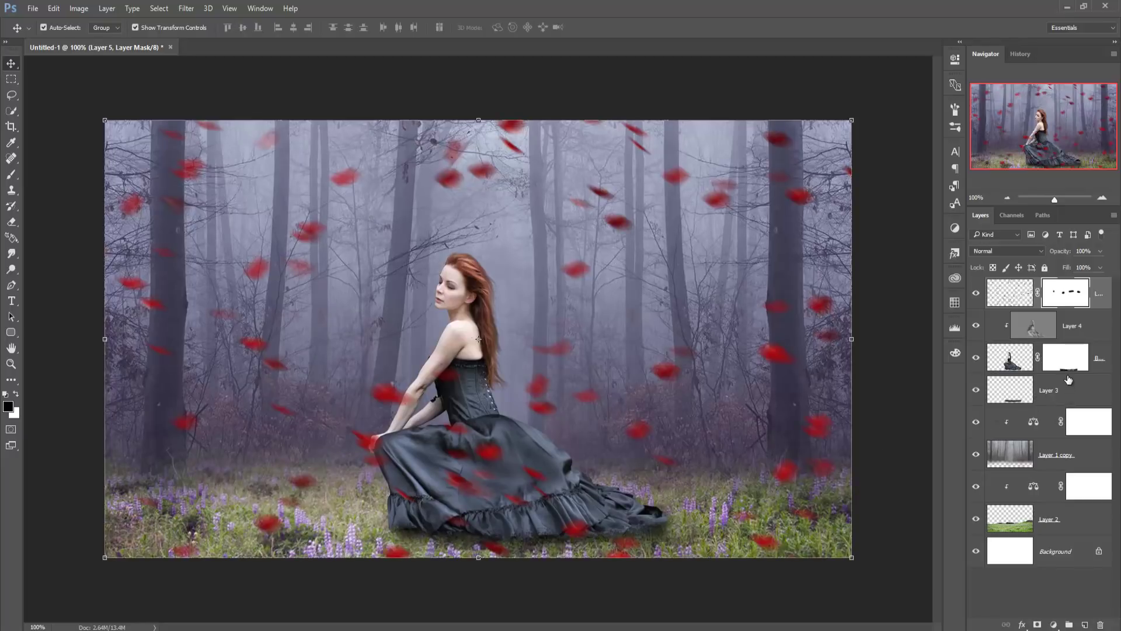
key("ctrl+2")
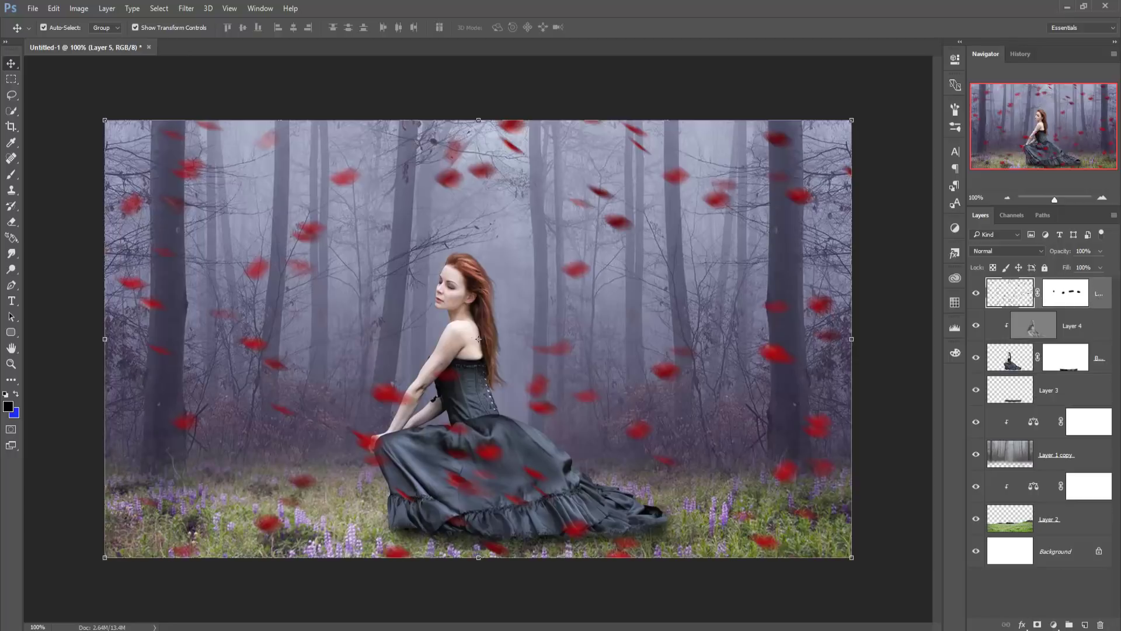
left_click(1055, 626)
left_click(959, 461)
left_click(1085, 626)
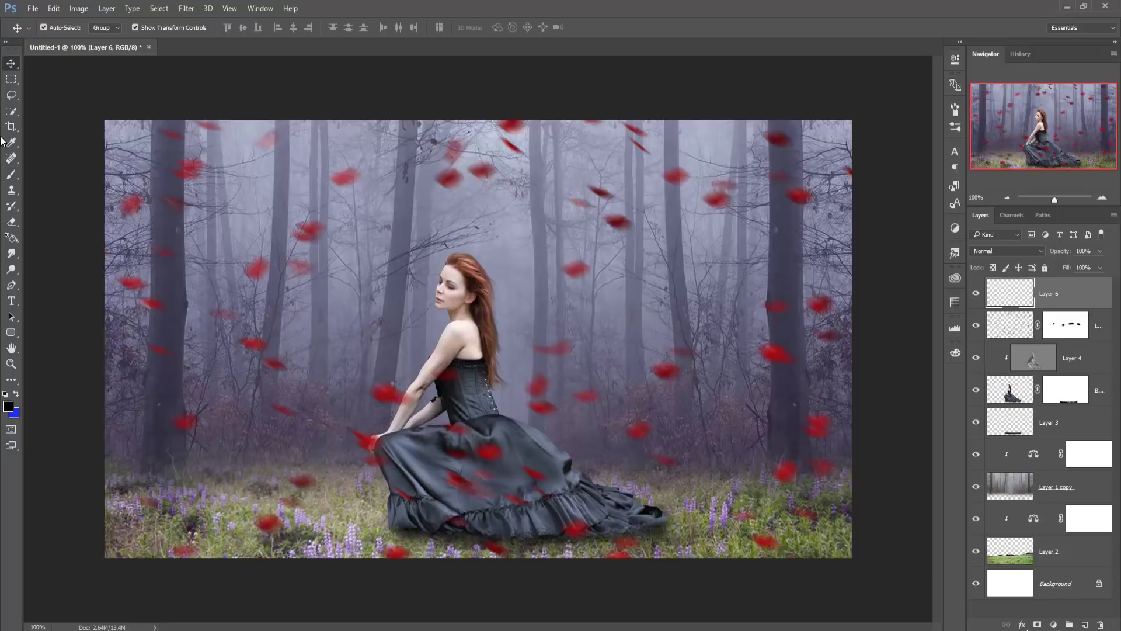
Paint a soft white glow in the upper-left of the forest with a slightly larger brush
left_click(11, 174)
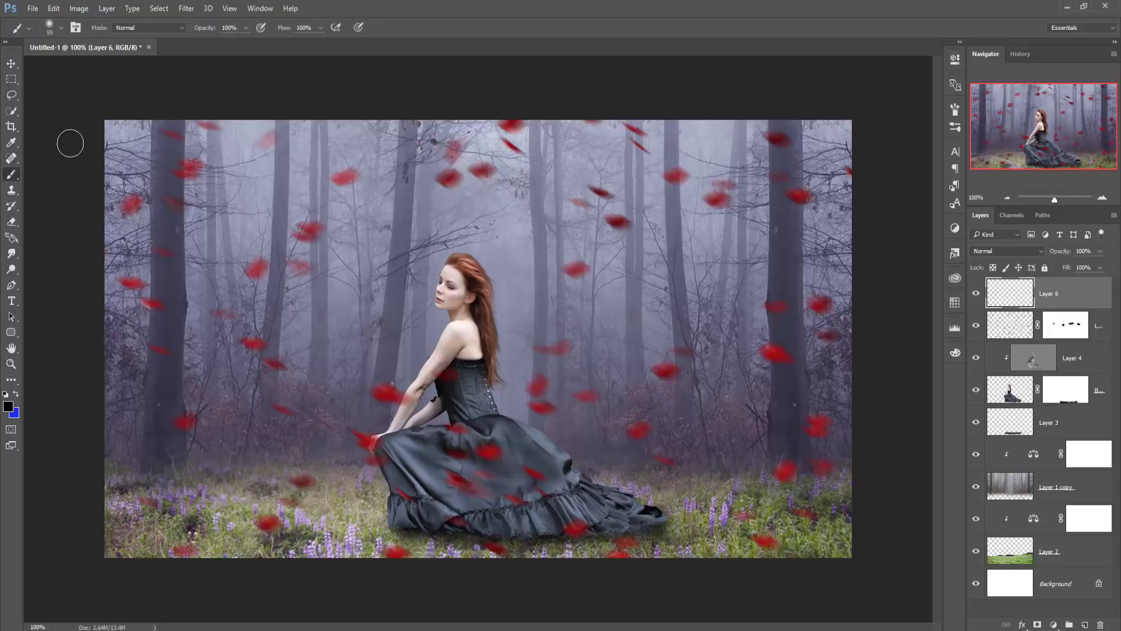
key("bracketright")
key("bracketright")
key("bracketright")
key("bracketright")
key("bracketright")
key("bracketright")
key("bracketright")
key("bracketright")
key("bracketright")
key("bracketright")
key("bracketright")
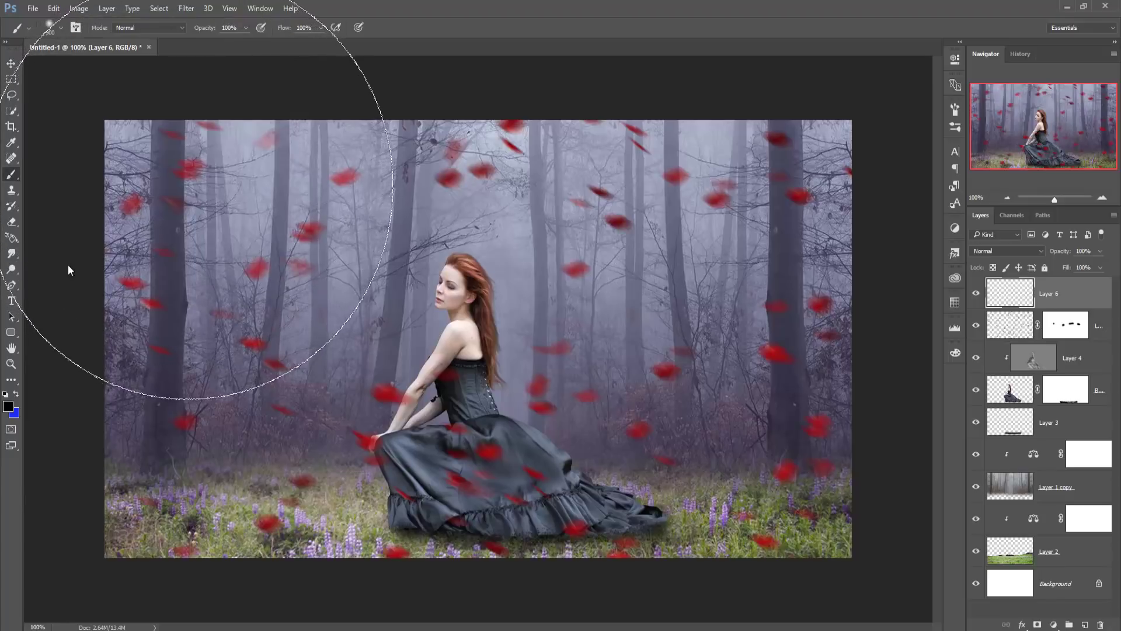
left_click(8, 406)
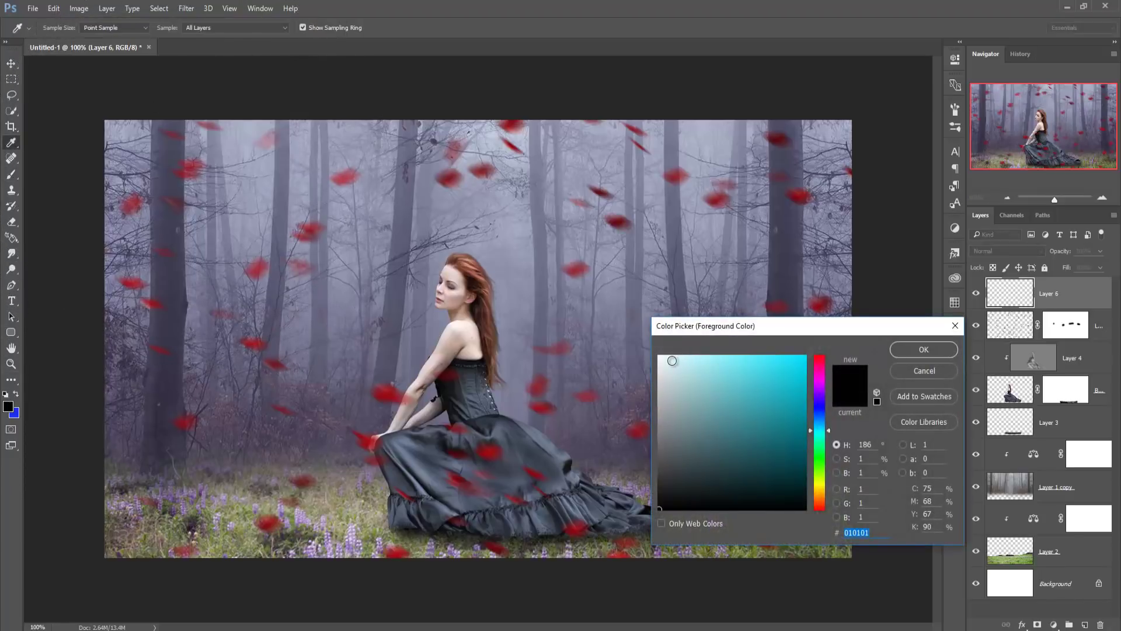
left_click(659, 356)
left_click(924, 350)
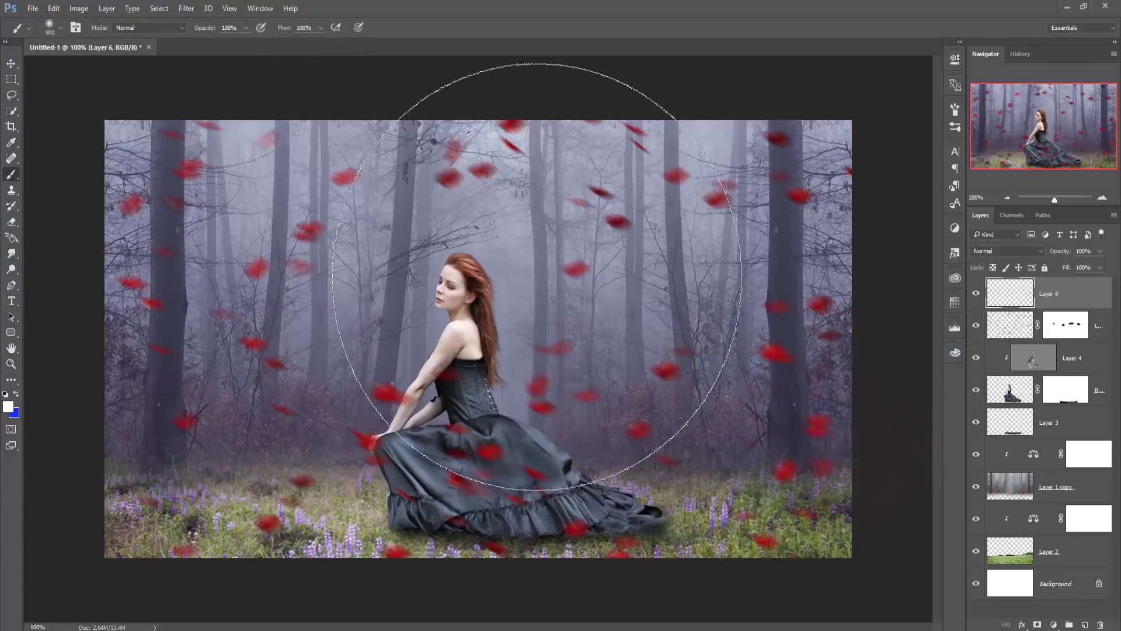
left_click(189, 166)
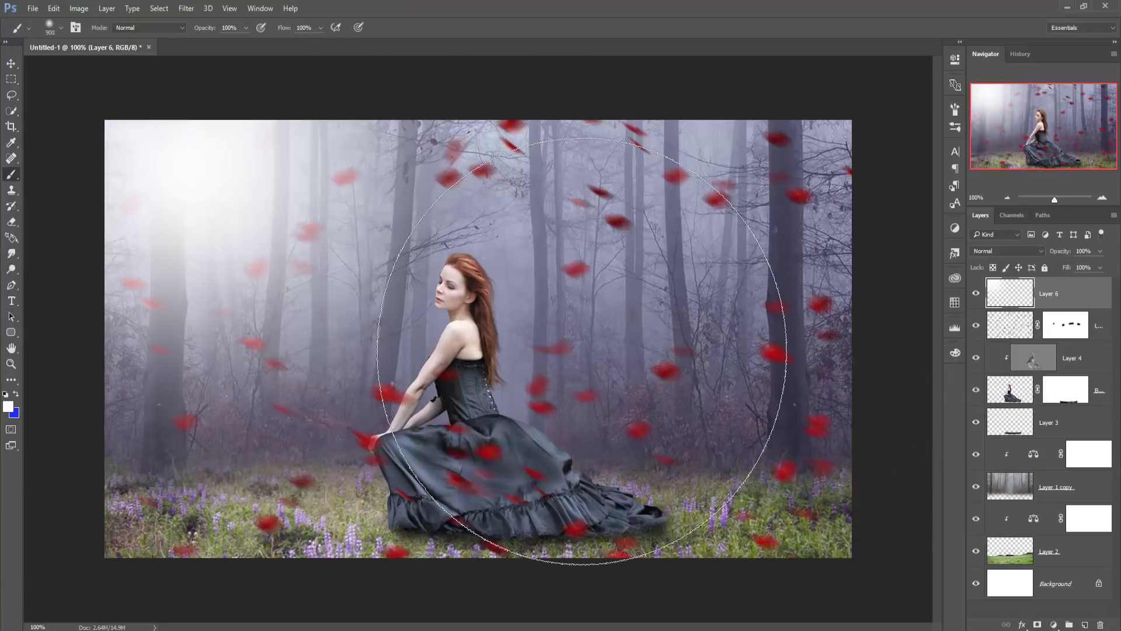
Lower Layer 6's opacity to 79% to fade the glow
left_click(11, 63)
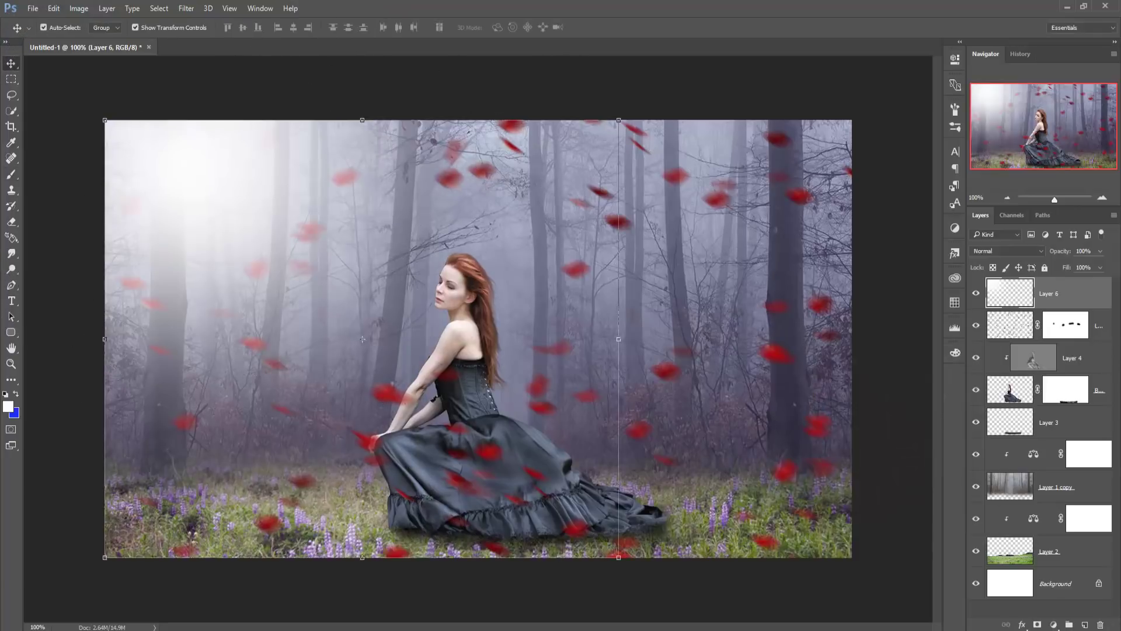
left_click(1100, 253)
left_click_drag(1093, 265, 1088, 266)
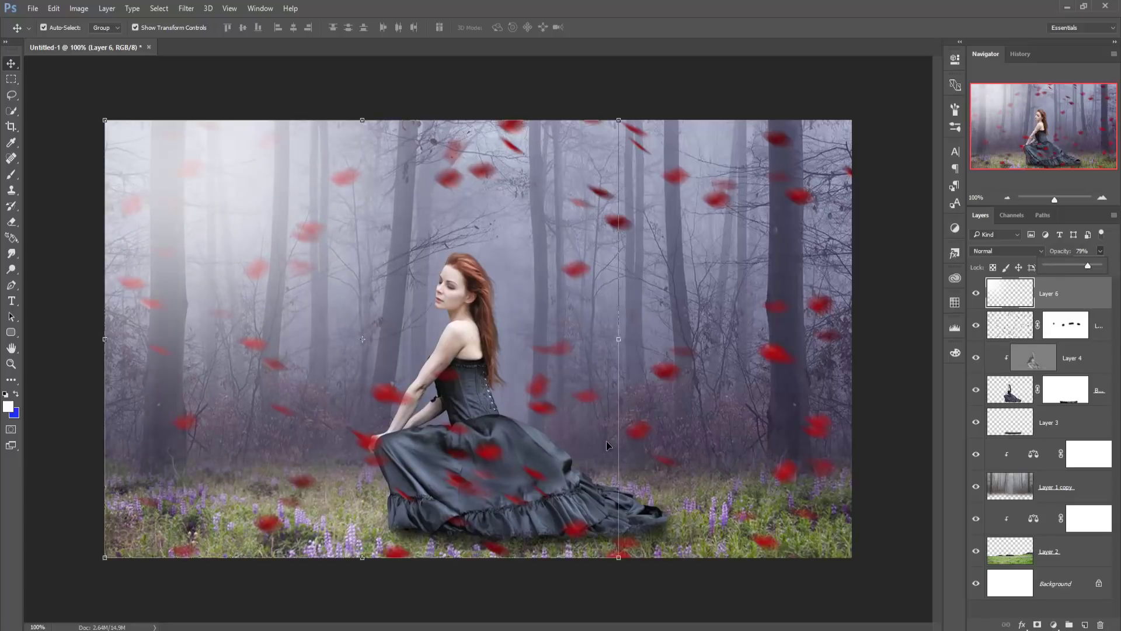
left_click(1066, 299)
Merge the Color Balance 1 and Layer 2 forest layers into one
left_click(998, 452)
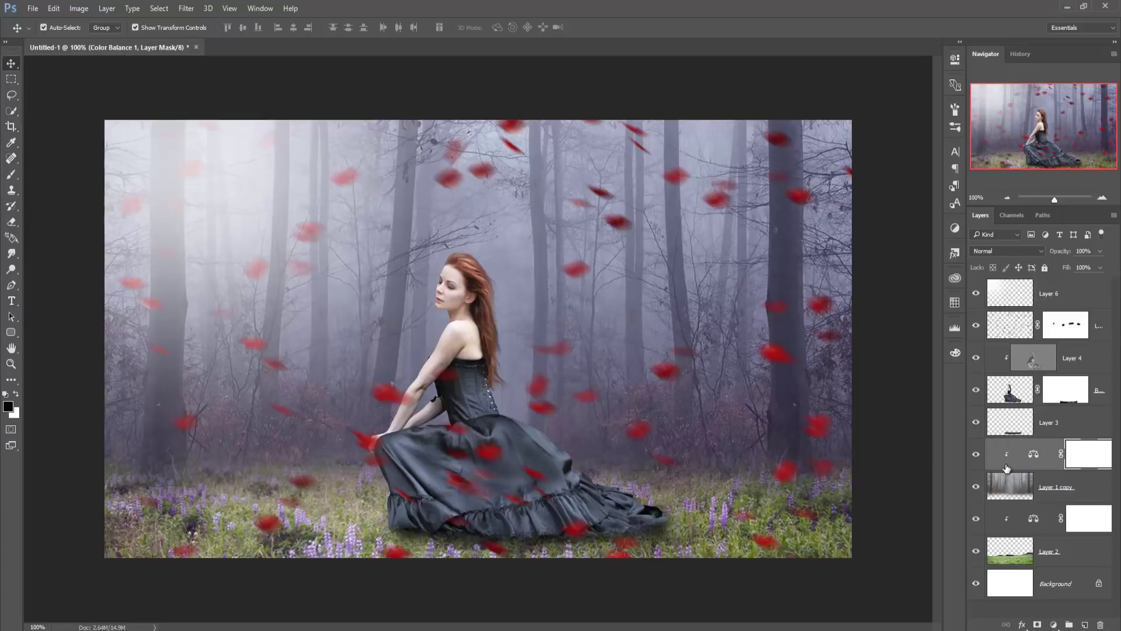
left_click(1051, 549)
right_click(997, 452)
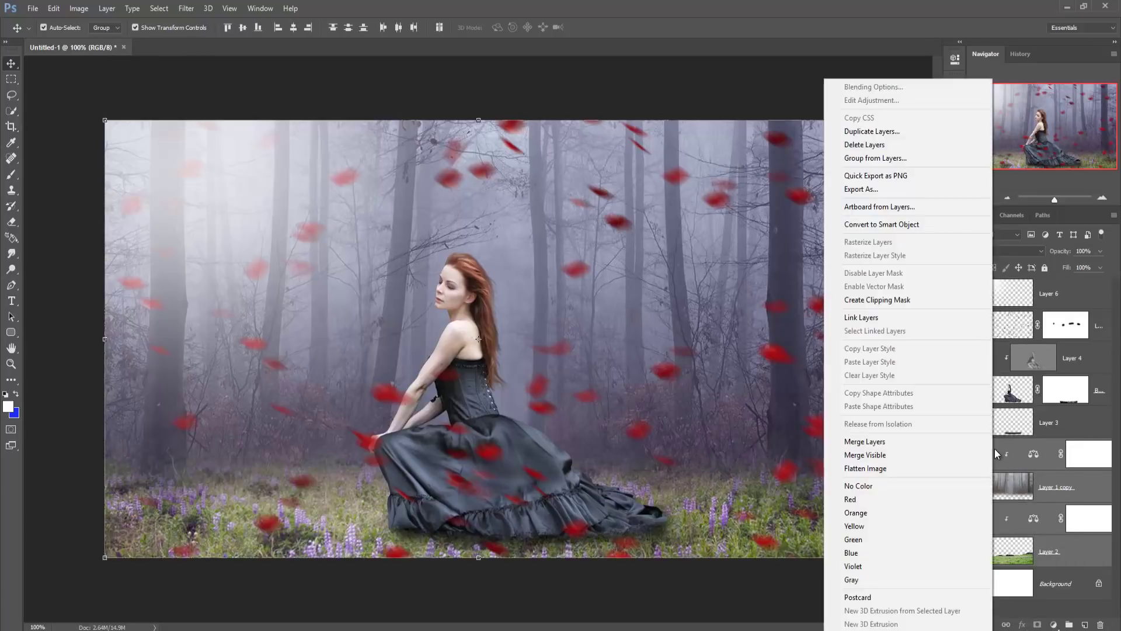
left_click(868, 441)
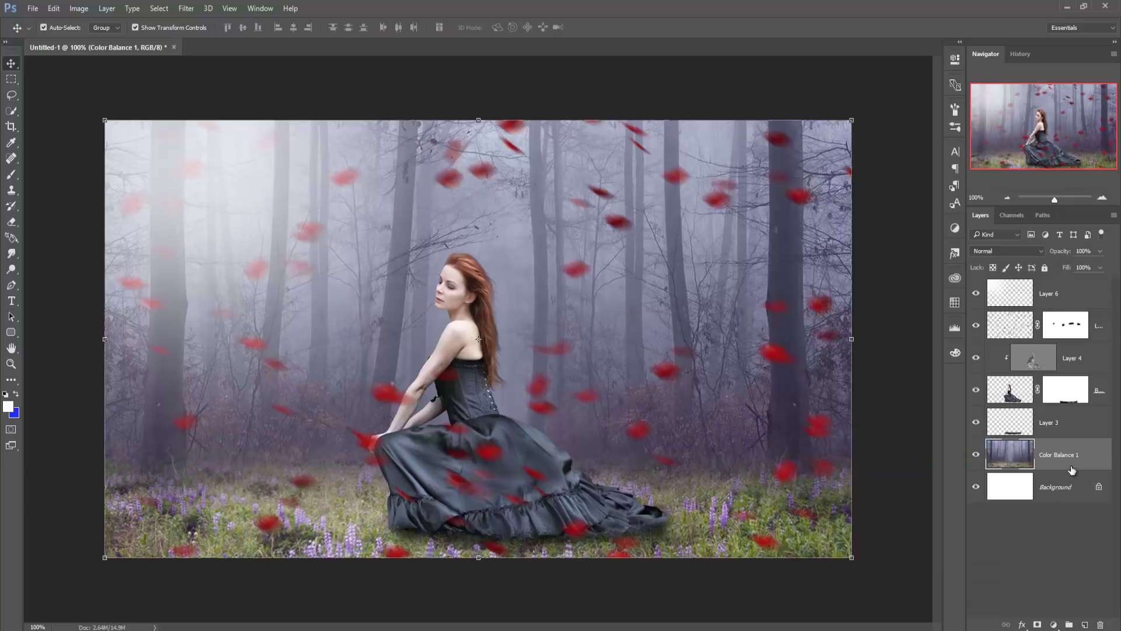
On a new layer, paint a soft white glow behind the woman's shoulder with a 300px brush
left_click(1085, 625)
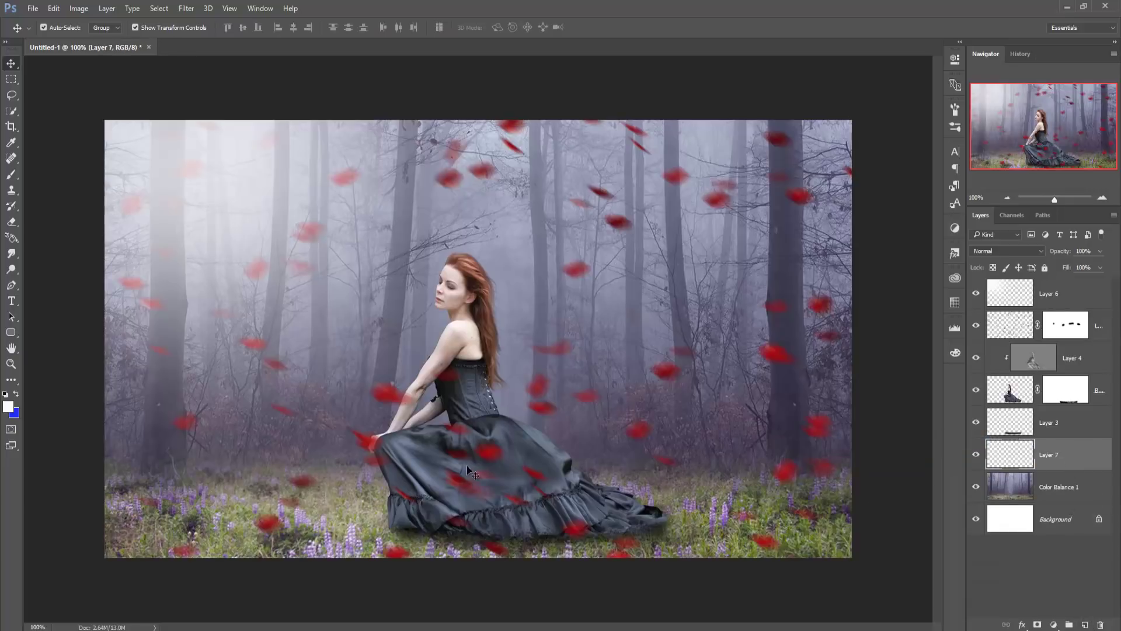
left_click(11, 174)
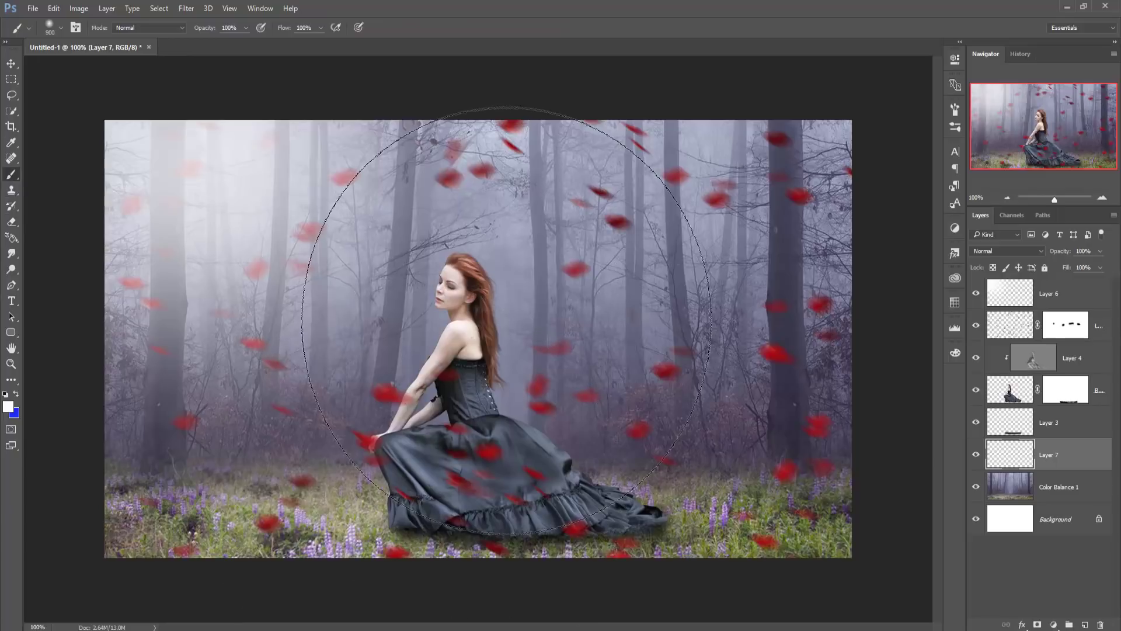
key("bracketleft")
key("bracketleft")
key("bracketleft")
key("bracketleft")
key("bracketleft")
key("bracketleft")
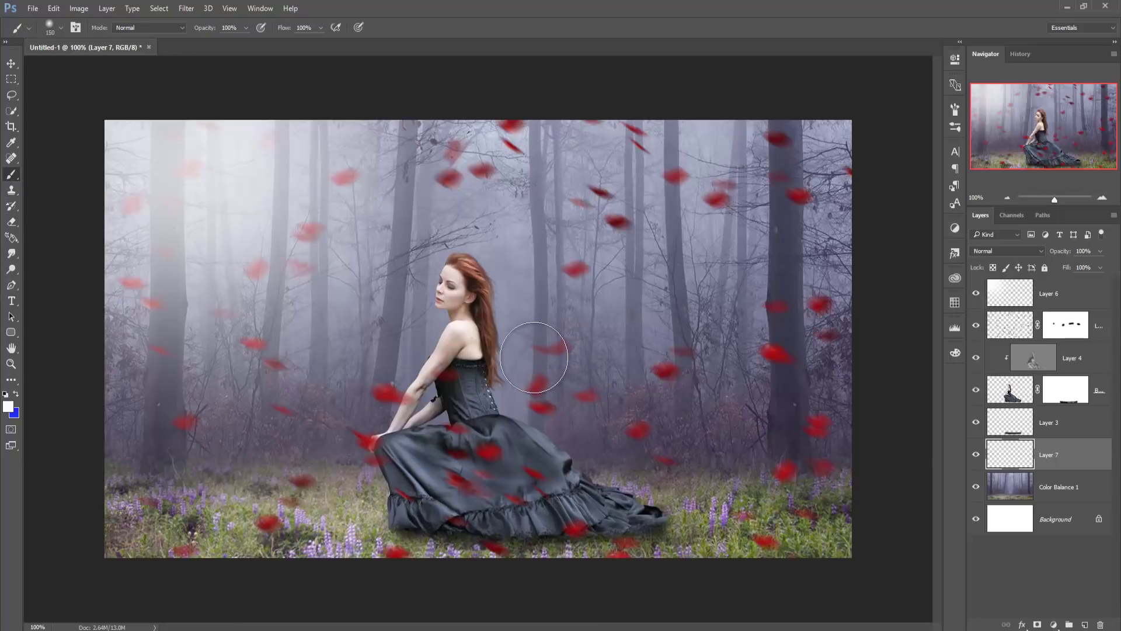
key("bracketright")
key("bracketright")
key("bracketright")
key("bracketright")
left_click(544, 344)
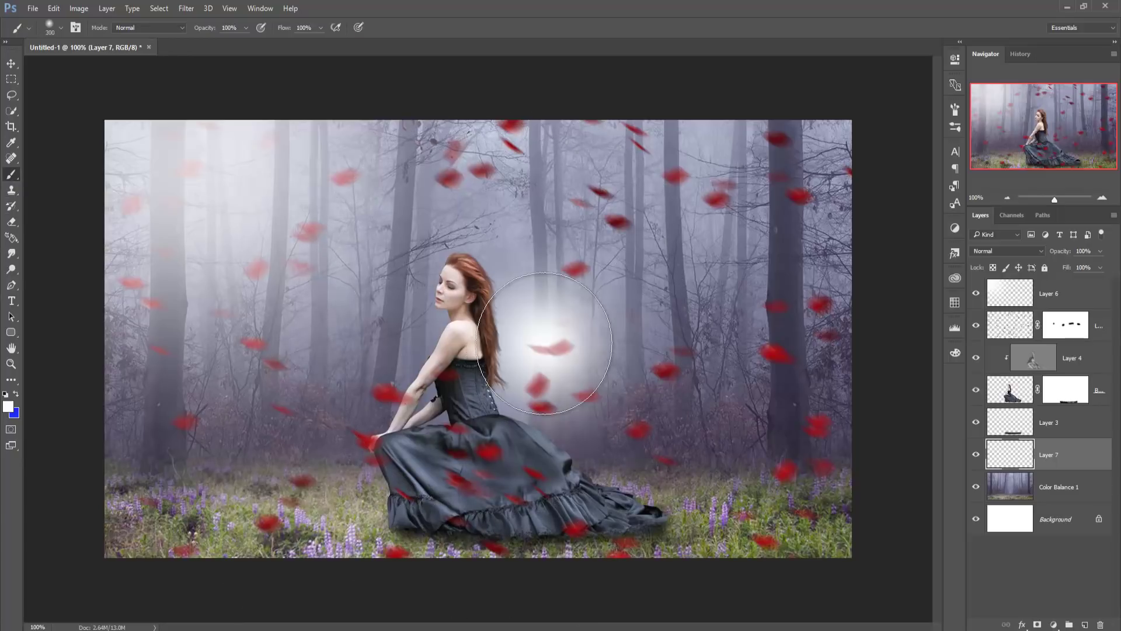
Squash, stretch and lower Layer 7's glow into a wide flat mist under the dress
left_click(11, 63)
left_click_drag(550, 196, 550, 324)
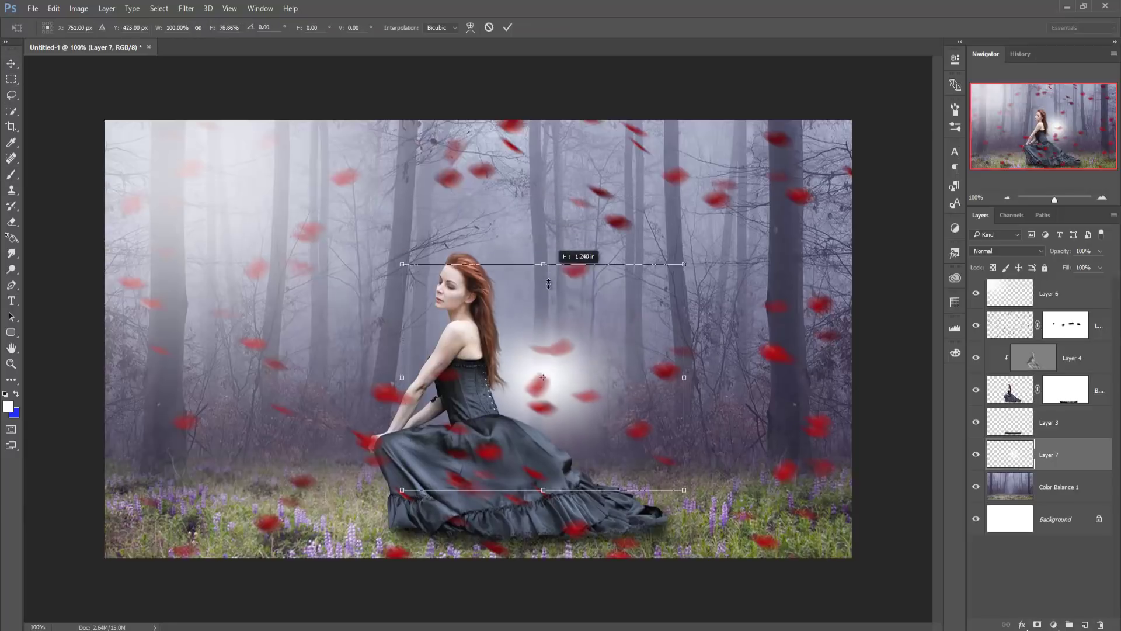
mouse_move(567, 414)
left_mouse_down()
mouse_move(470, 531)
mouse_move(454, 532)
left_mouse_up()
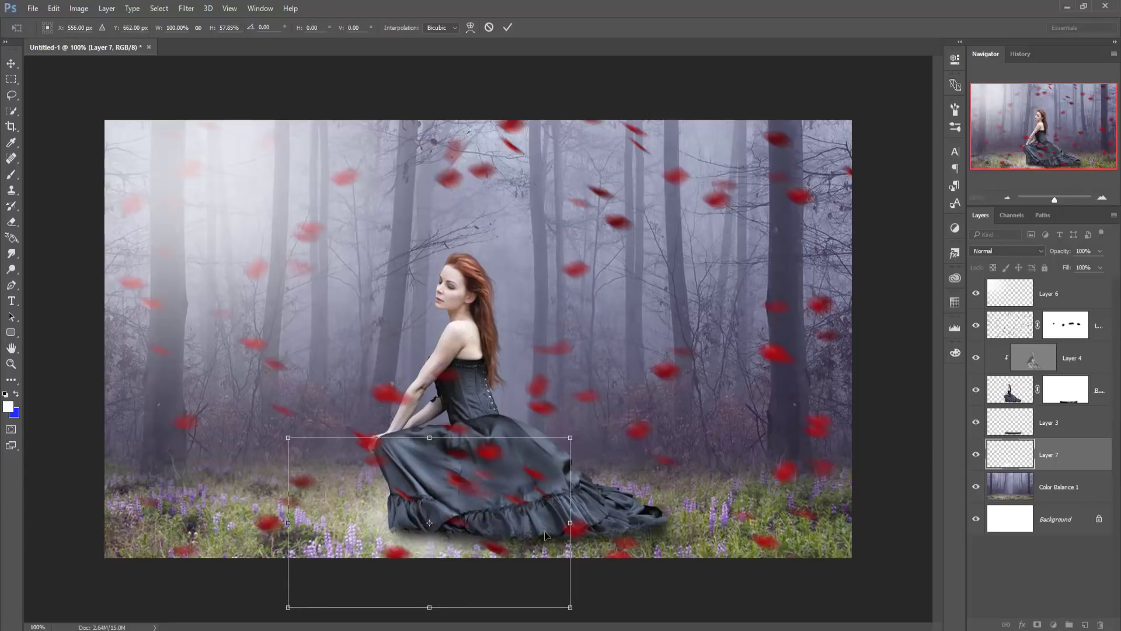
left_click_drag(580, 519, 934, 525)
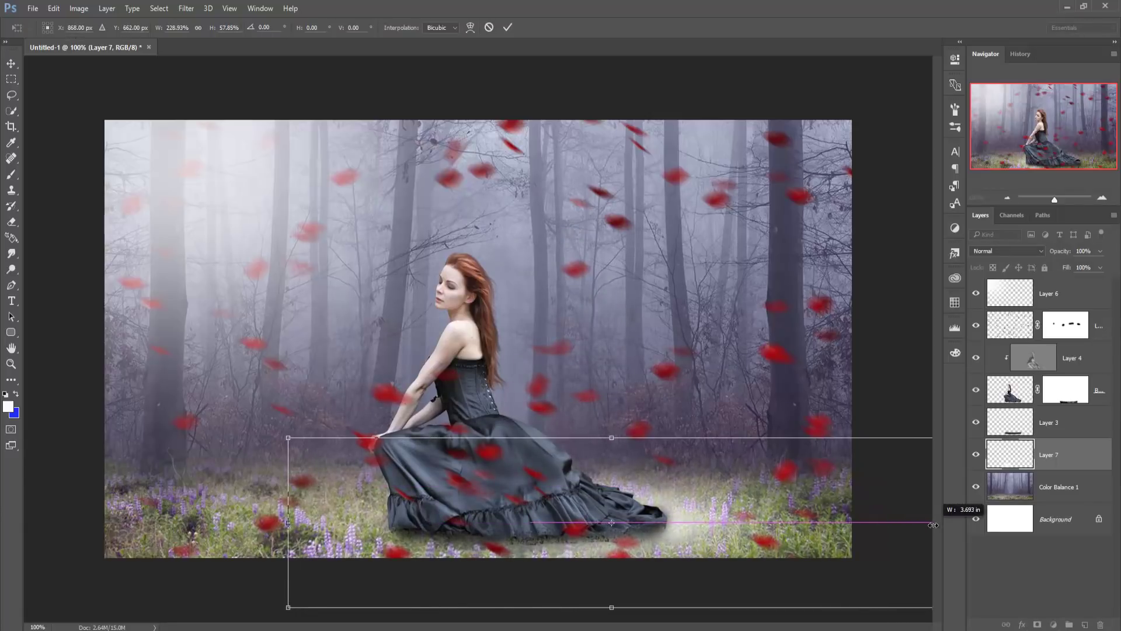
left_click_drag(776, 530, 703, 530)
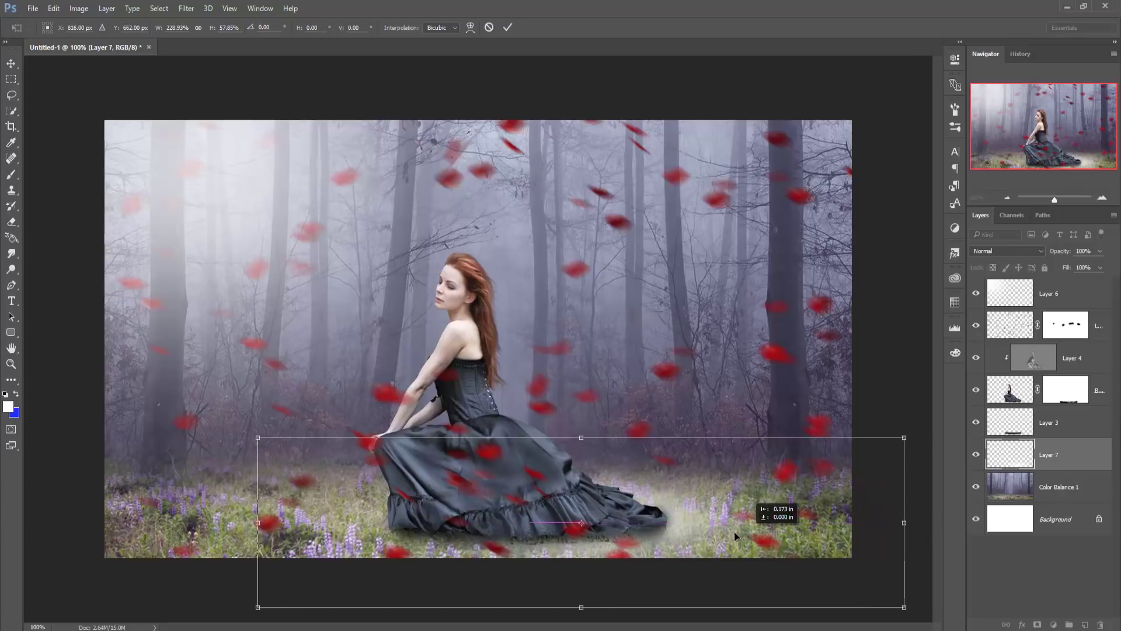
mouse_move(537, 607)
left_mouse_down()
mouse_move(537, 589)
mouse_move(536, 611)
left_mouse_up()
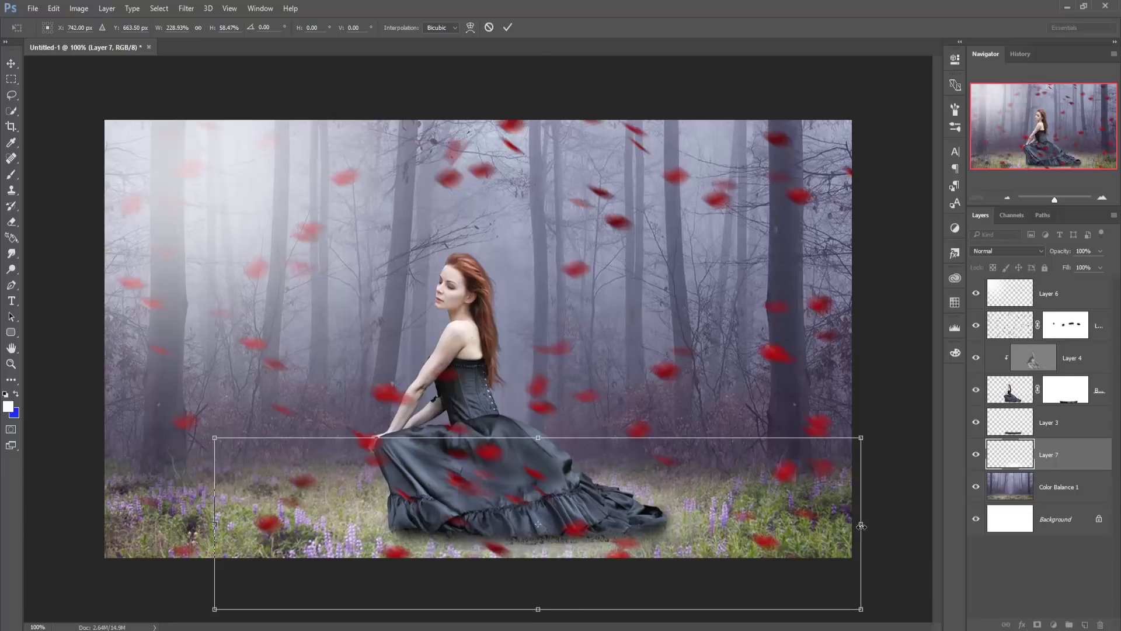
left_click_drag(861, 526, 1019, 528)
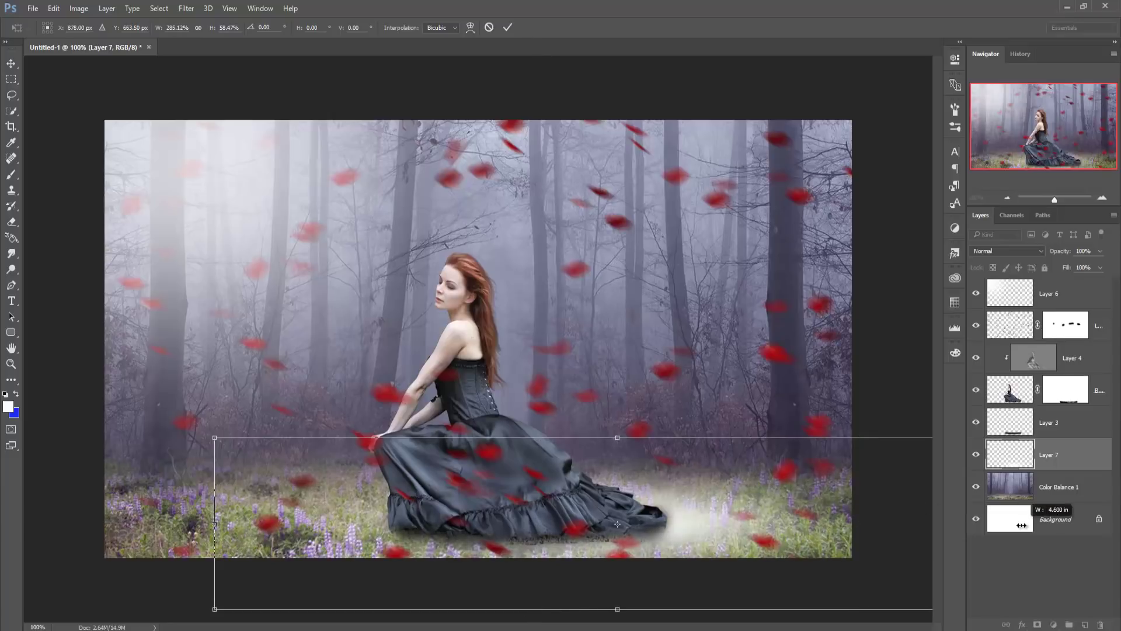
left_click(507, 27)
Set Layer 7's ground glow to Overlay blending at 49% opacity
left_click(1036, 250)
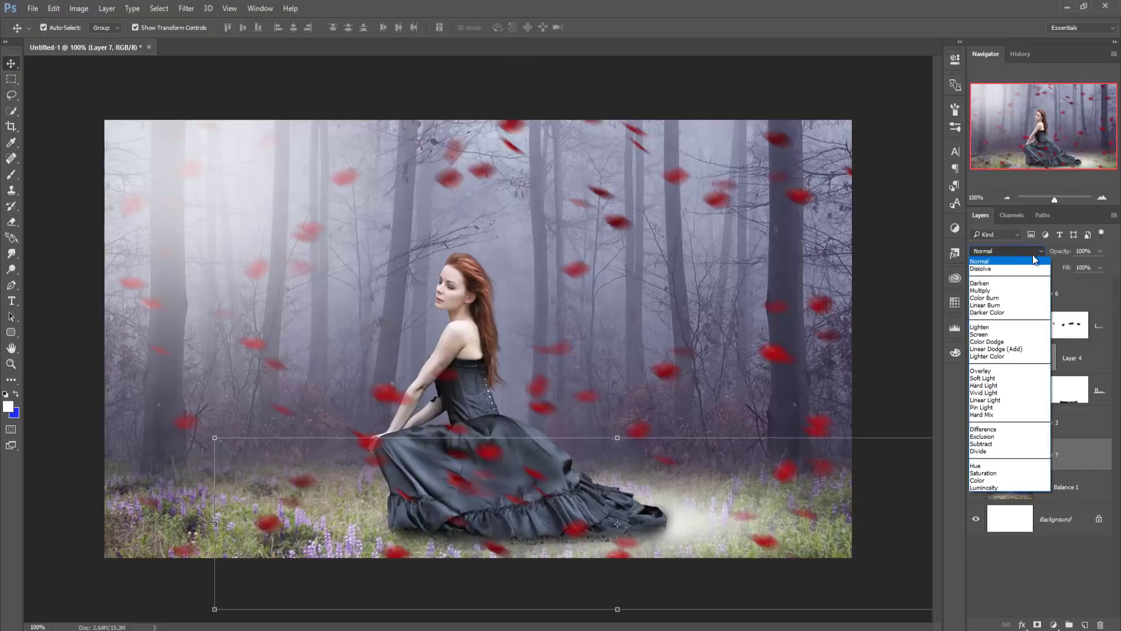
left_click(998, 374)
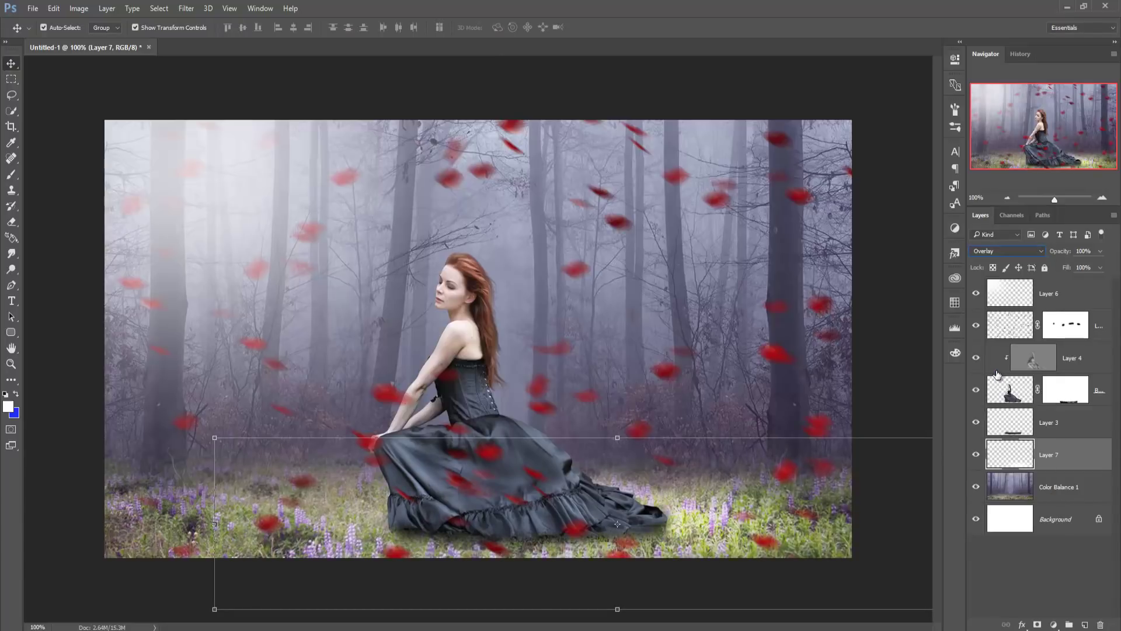
left_click(1101, 252)
left_click_drag(1100, 269, 1088, 270)
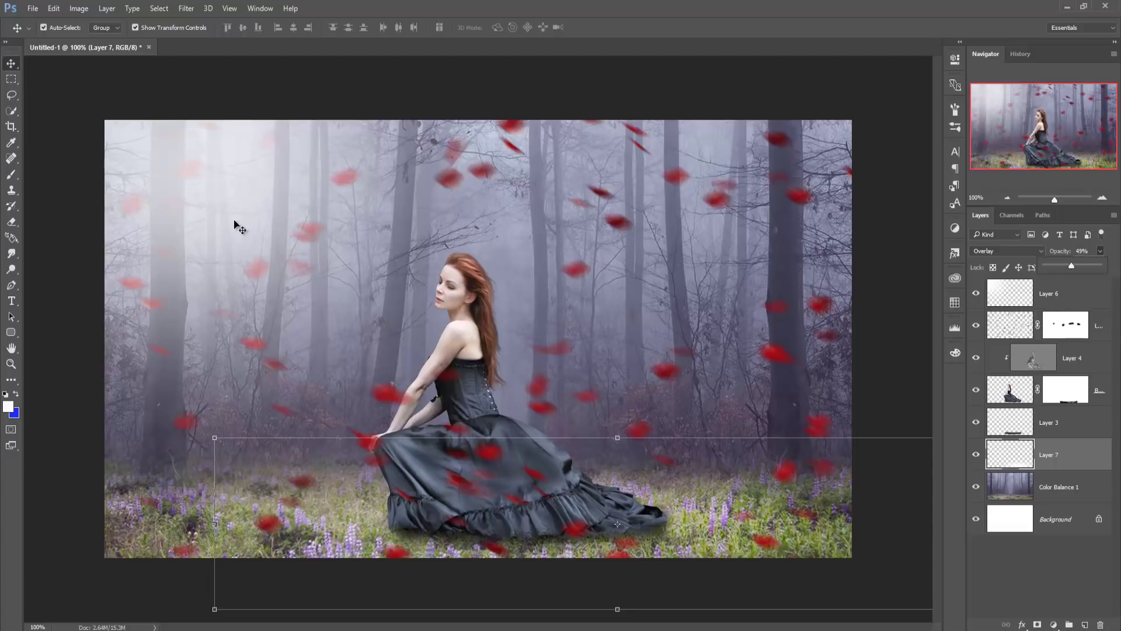
left_click(8, 68)
Duplicate the Color Balance 1 layer and select the copy
left_click(1070, 496)
right_click(1077, 485)
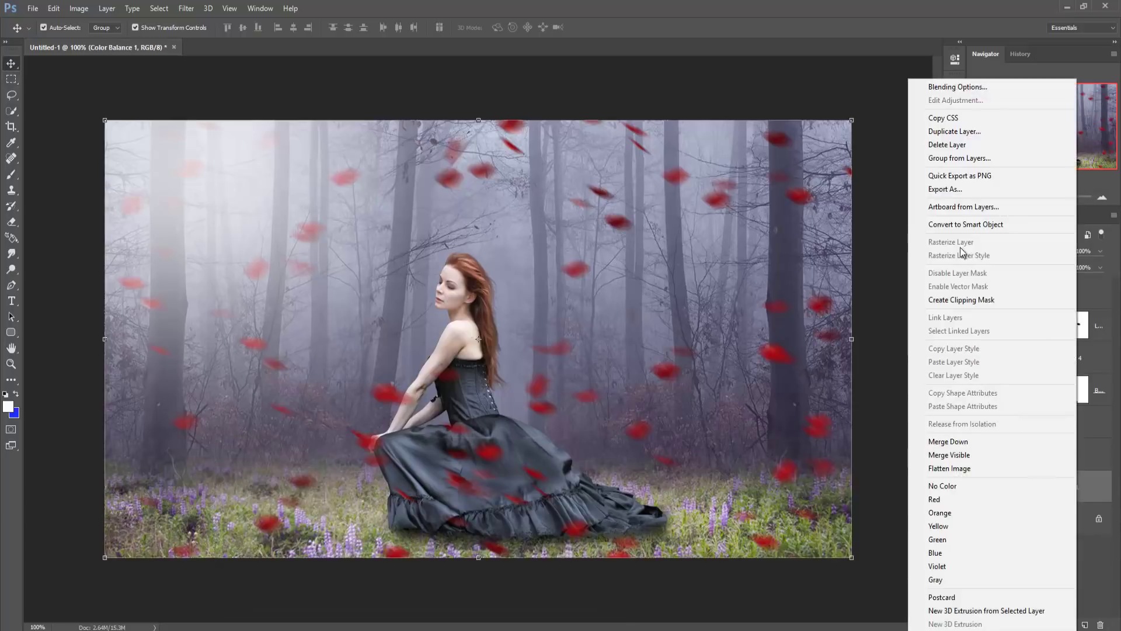
left_click(963, 135)
left_click(661, 198)
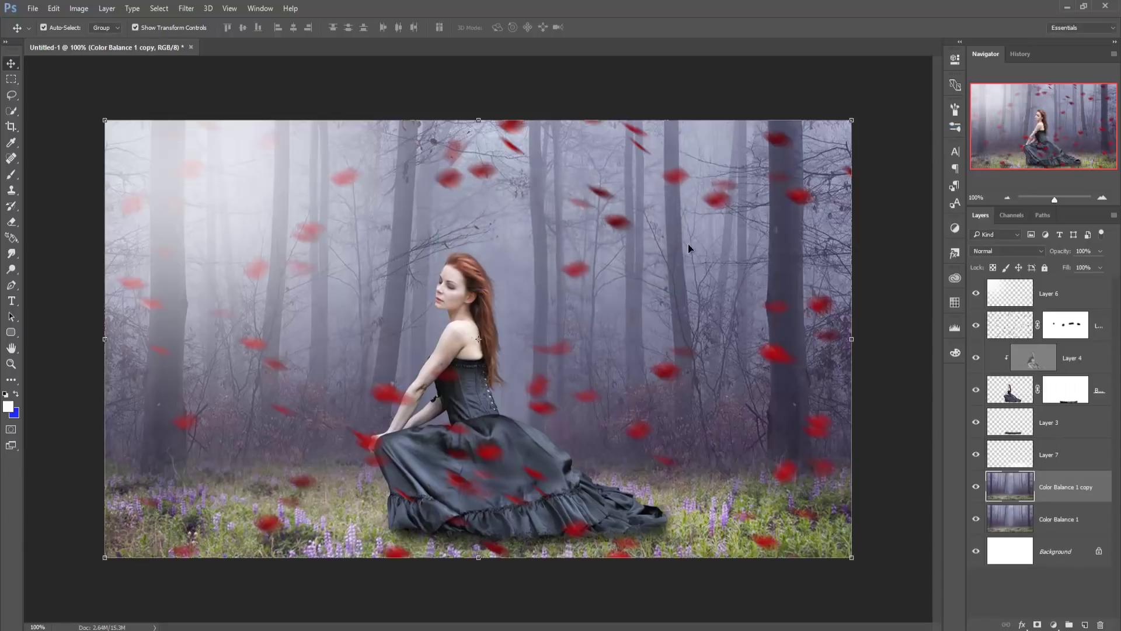
left_click(1070, 511)
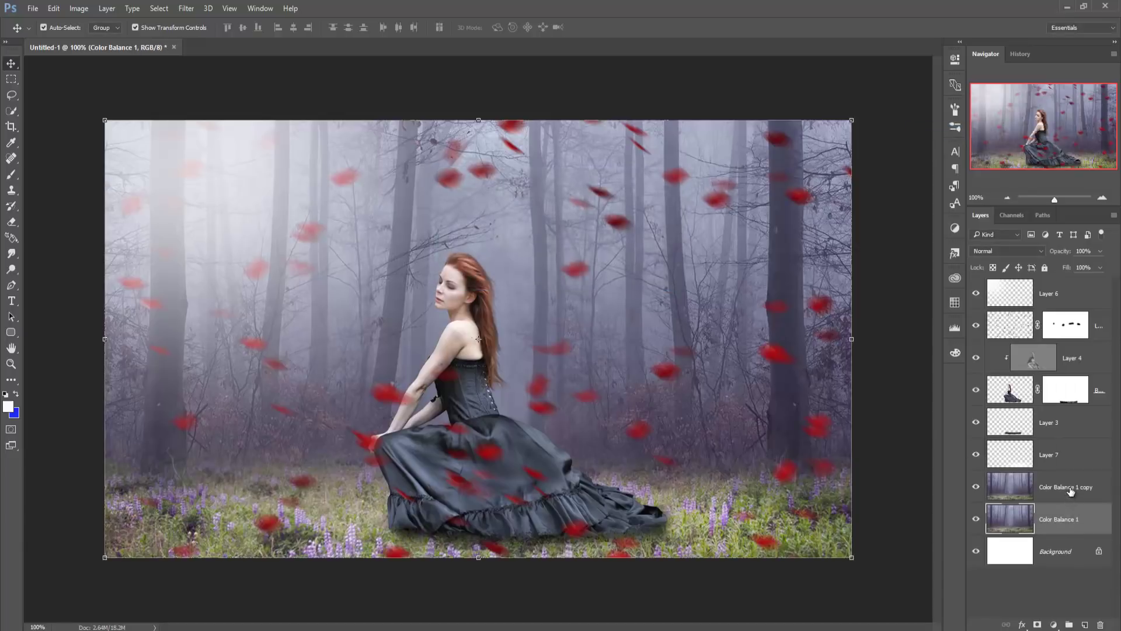
left_click(1071, 491)
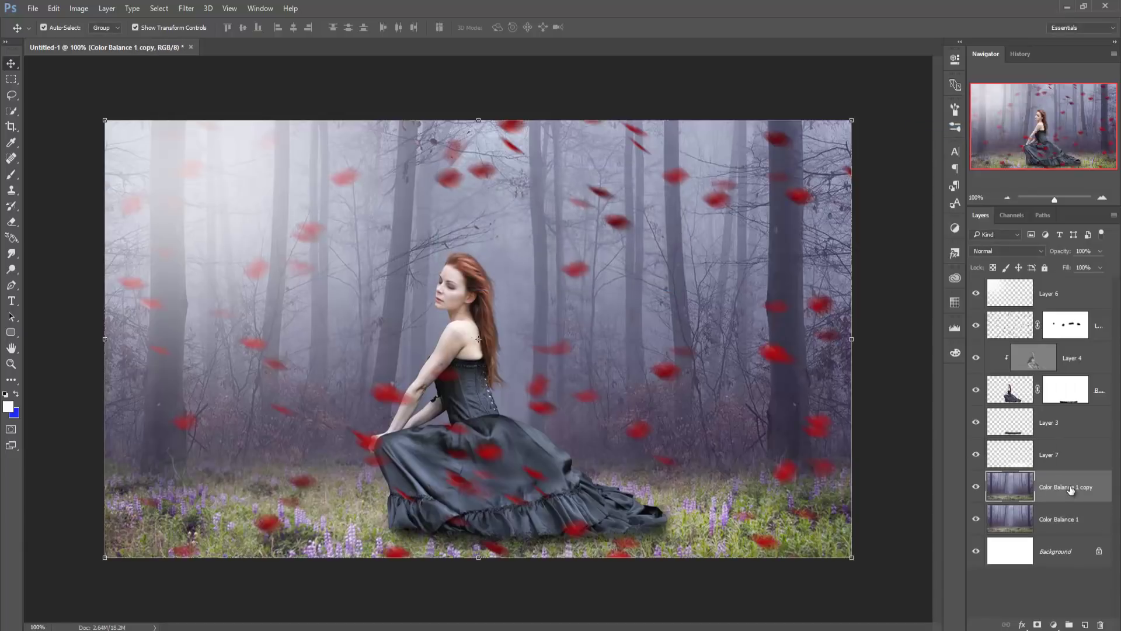
Apply a -37°, 26-pixel Motion Blur to the copy and add a white layer mask
left_click(159, 8)
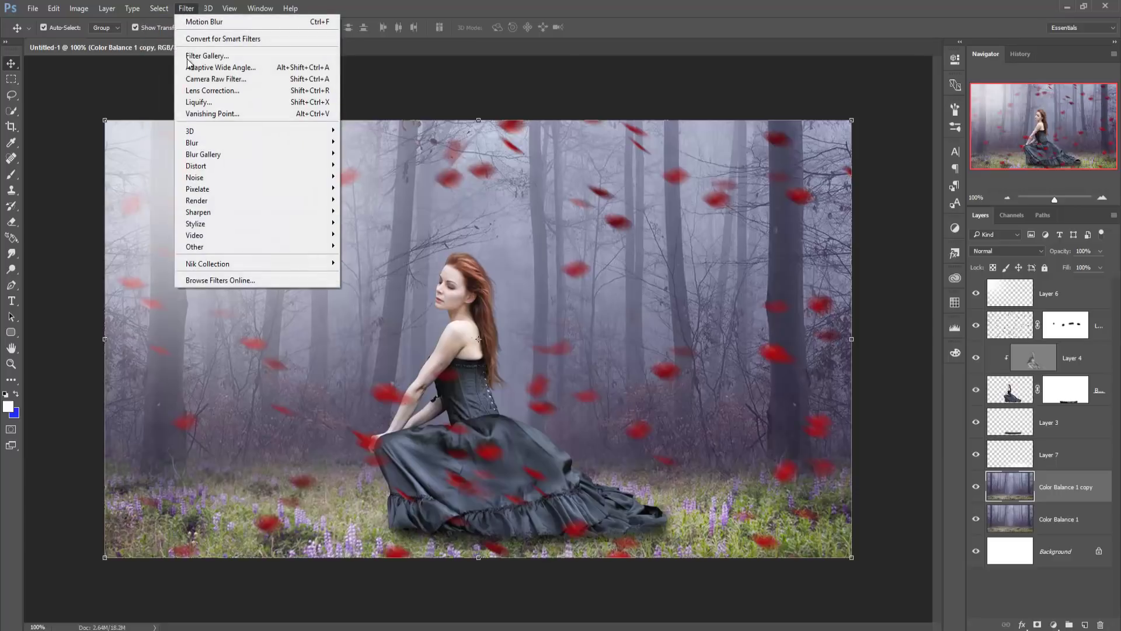
mouse_move(191, 142)
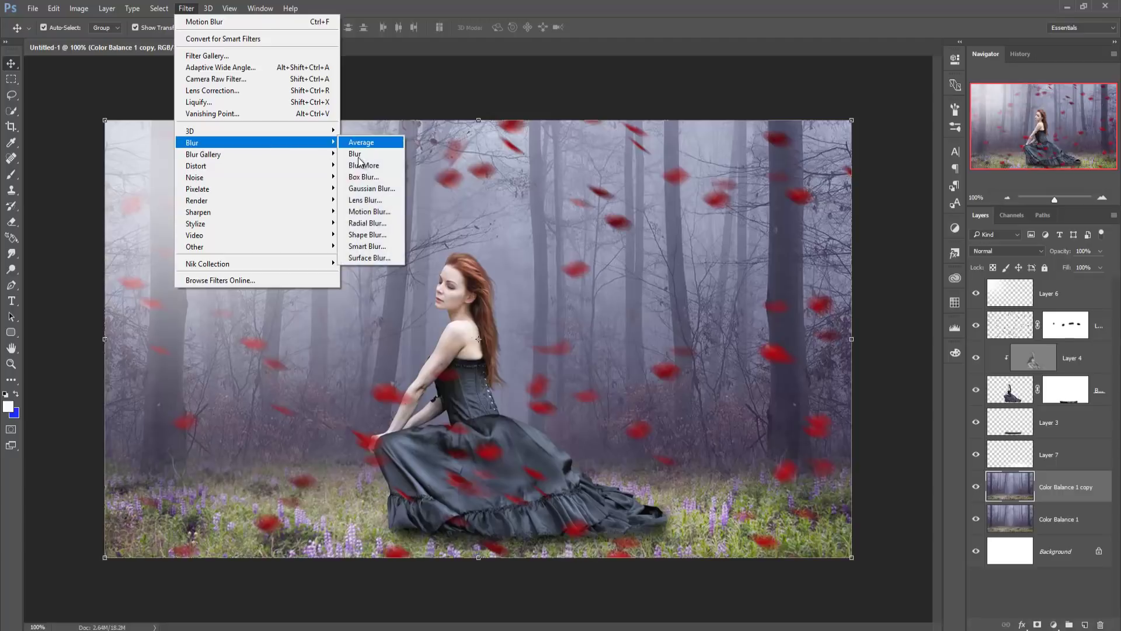
left_click(355, 216)
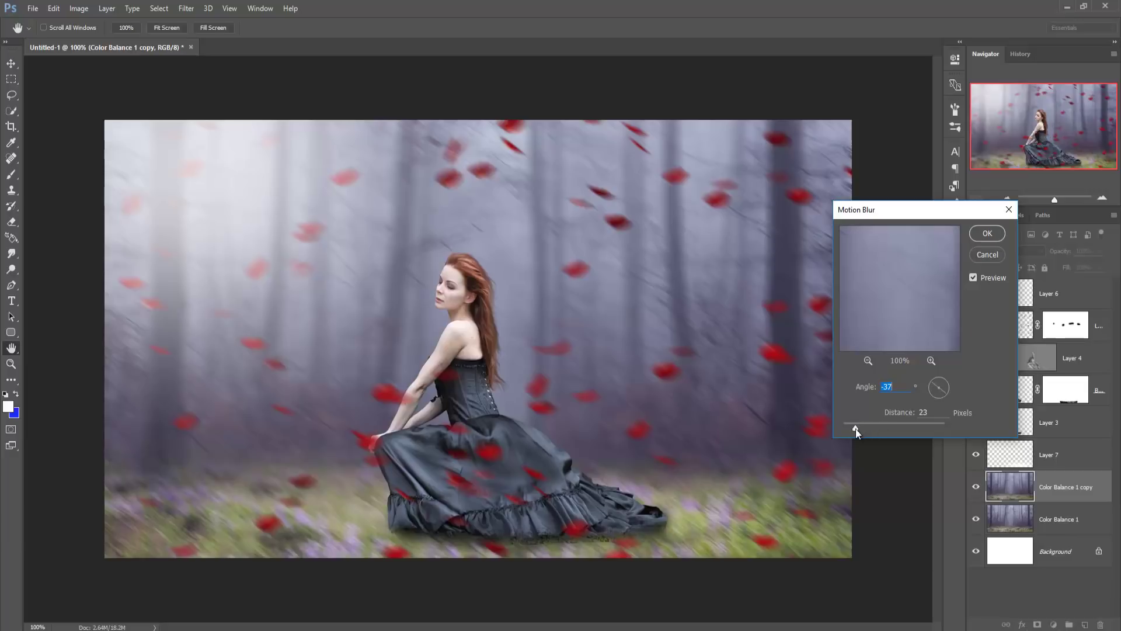
left_click_drag(856, 429, 859, 429)
left_click_drag(860, 430, 858, 429)
left_click(983, 234)
key("v")
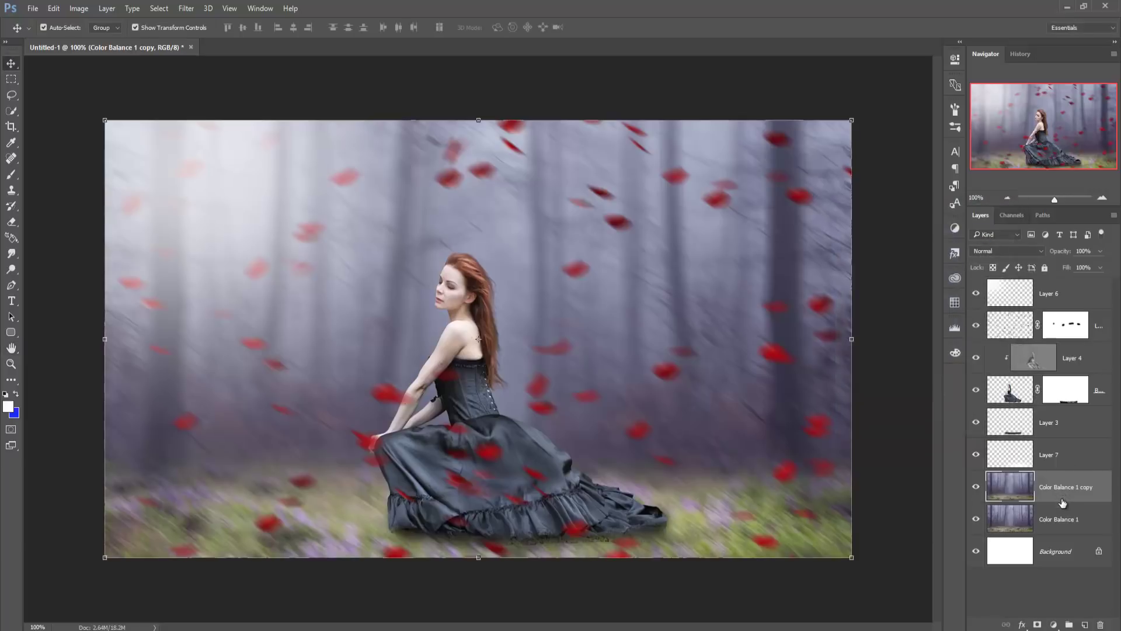
left_click(1037, 625)
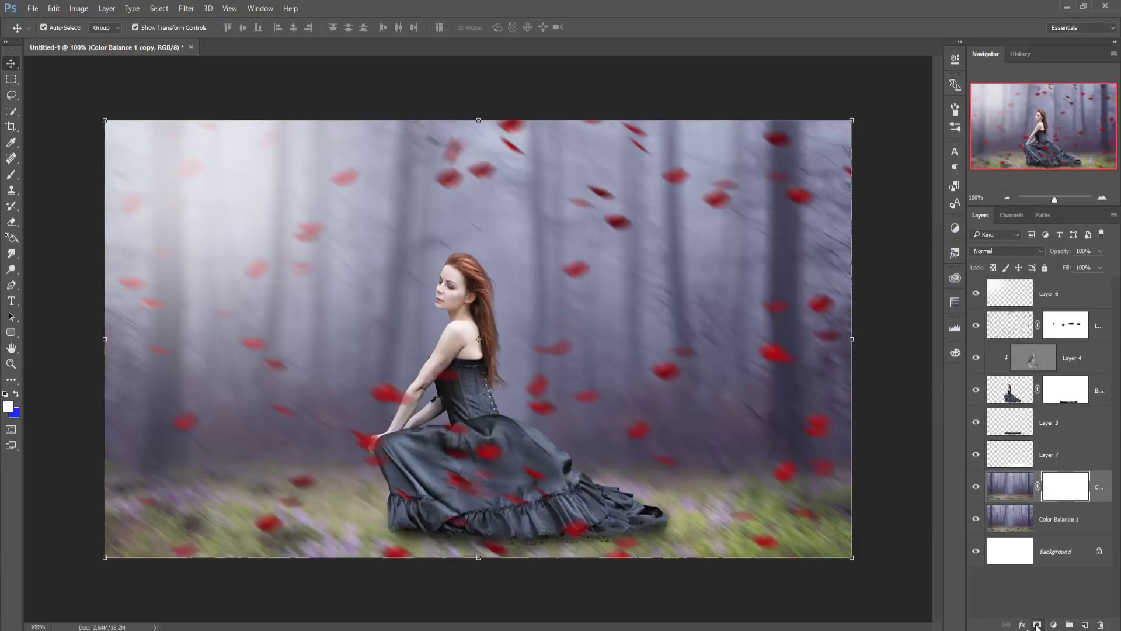
Paint black on the mask at 19% brush opacity to keep the grass along the dress hem sharp
left_click(11, 174)
left_click(246, 28)
left_click_drag(247, 42, 208, 47)
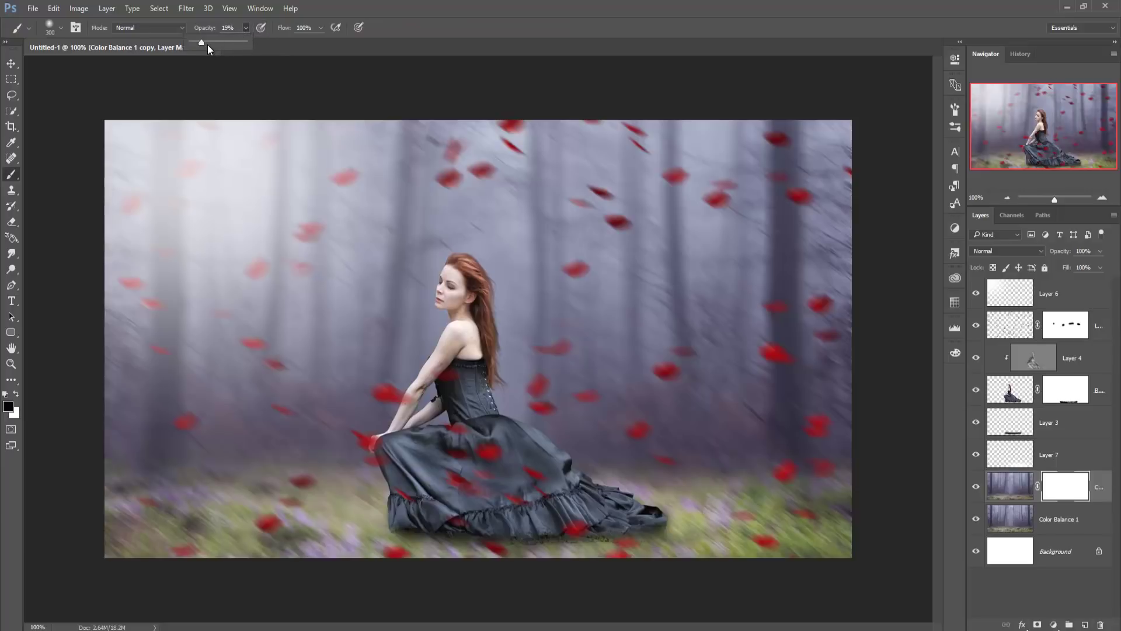
mouse_move(175, 550)
left_mouse_down()
mouse_move(248, 535)
mouse_move(142, 501)
mouse_move(257, 531)
mouse_move(388, 538)
mouse_move(382, 520)
mouse_move(327, 514)
mouse_move(463, 538)
mouse_move(646, 500)
mouse_move(888, 538)
left_mouse_up()
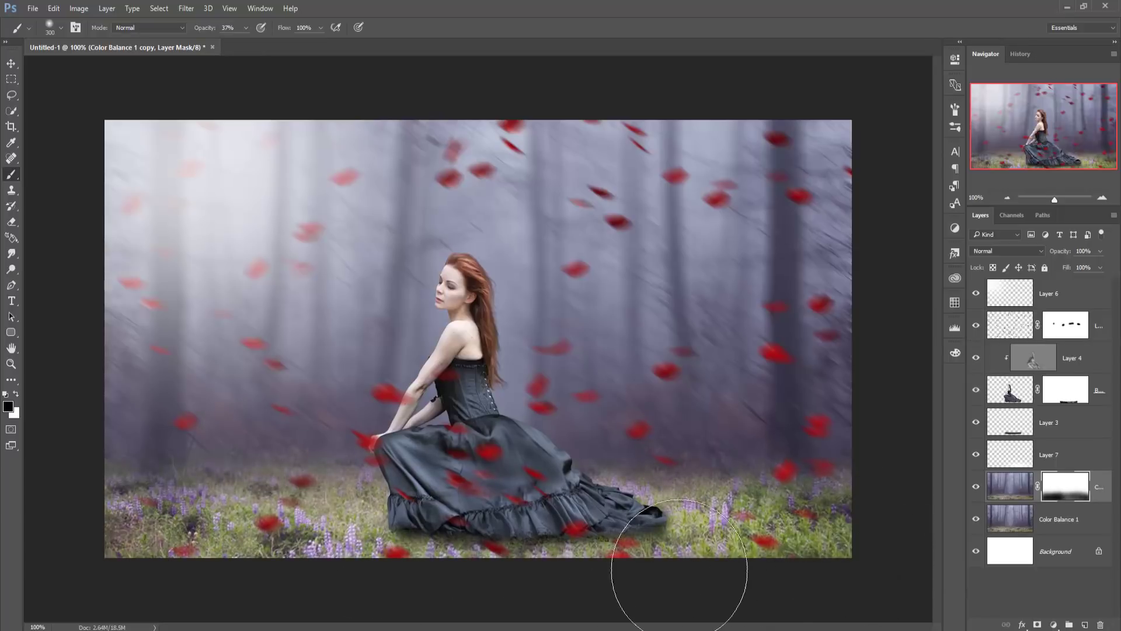
mouse_move(608, 532)
left_mouse_down()
mouse_move(525, 534)
mouse_move(409, 502)
mouse_move(329, 537)
mouse_move(100, 538)
mouse_move(105, 514)
mouse_move(134, 543)
mouse_move(464, 580)
mouse_move(796, 545)
mouse_move(834, 506)
mouse_move(713, 550)
mouse_move(663, 538)
mouse_move(280, 571)
mouse_move(438, 576)
mouse_move(507, 561)
mouse_move(485, 584)
mouse_move(636, 584)
mouse_move(236, 546)
left_mouse_up()
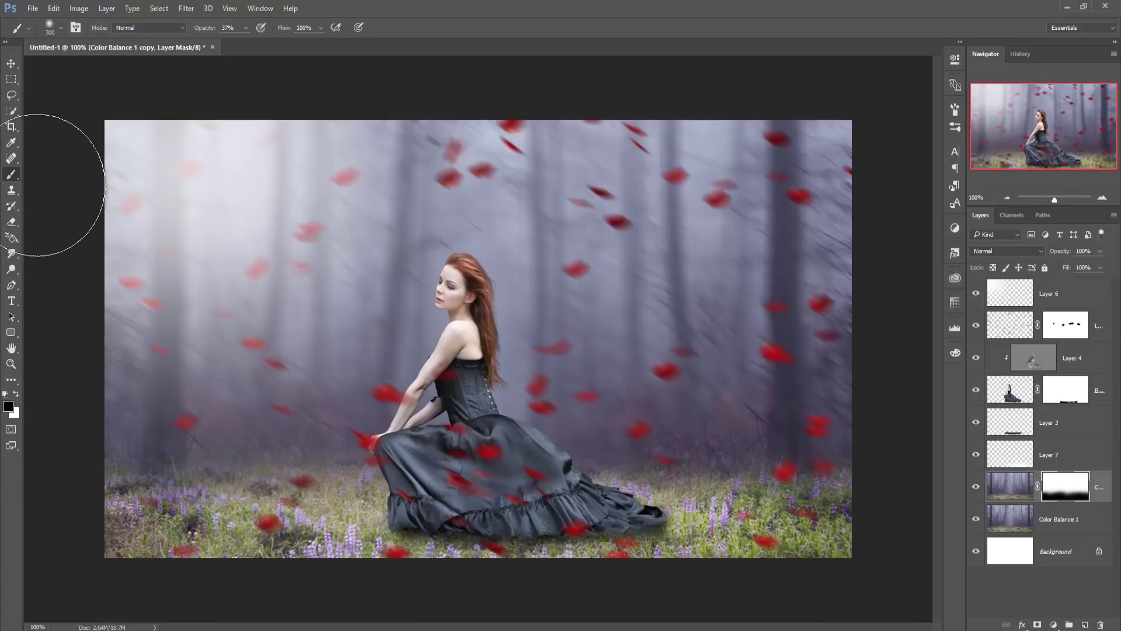
left_click(10, 64)
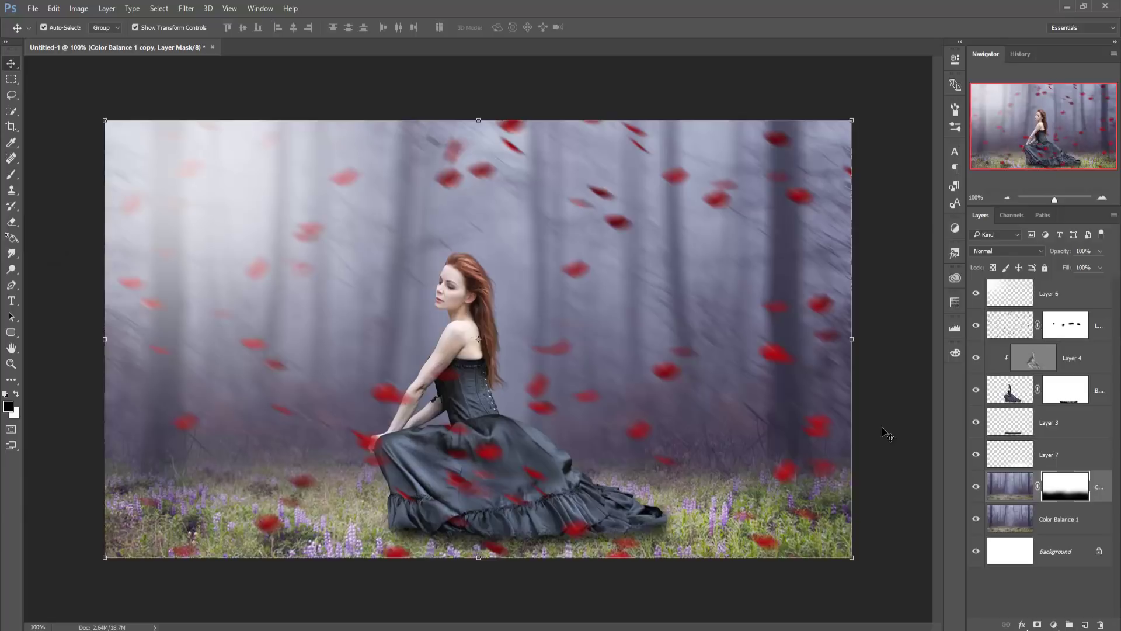
Scale Layer 6's petals to about 135.64% by 119.17% and shift them up-left
left_click(1035, 299)
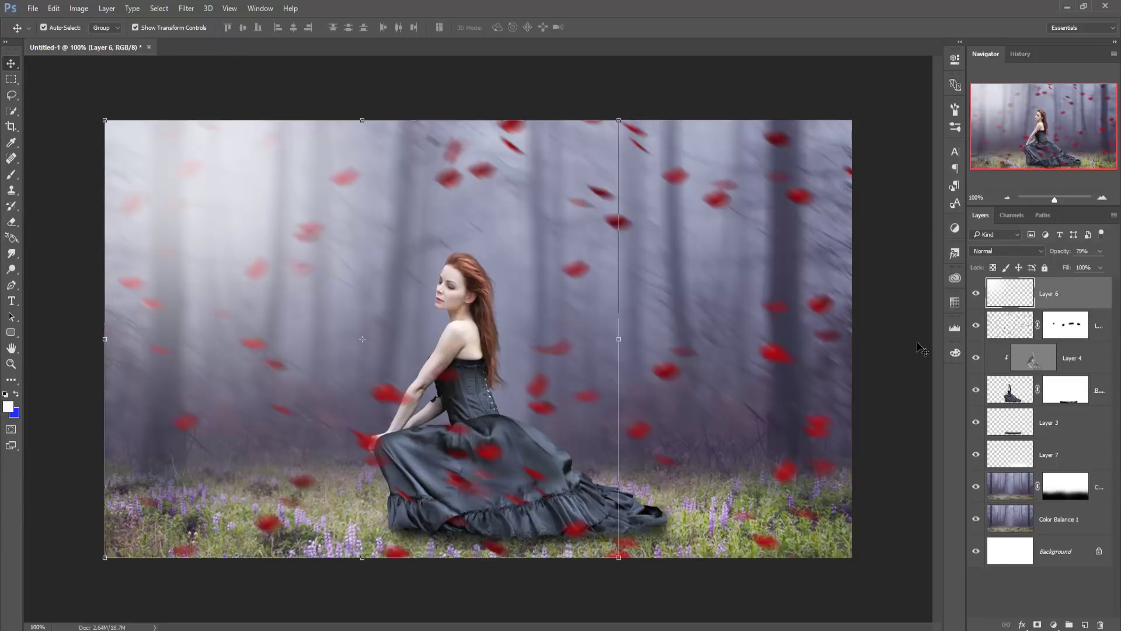
left_click_drag(628, 561, 714, 599)
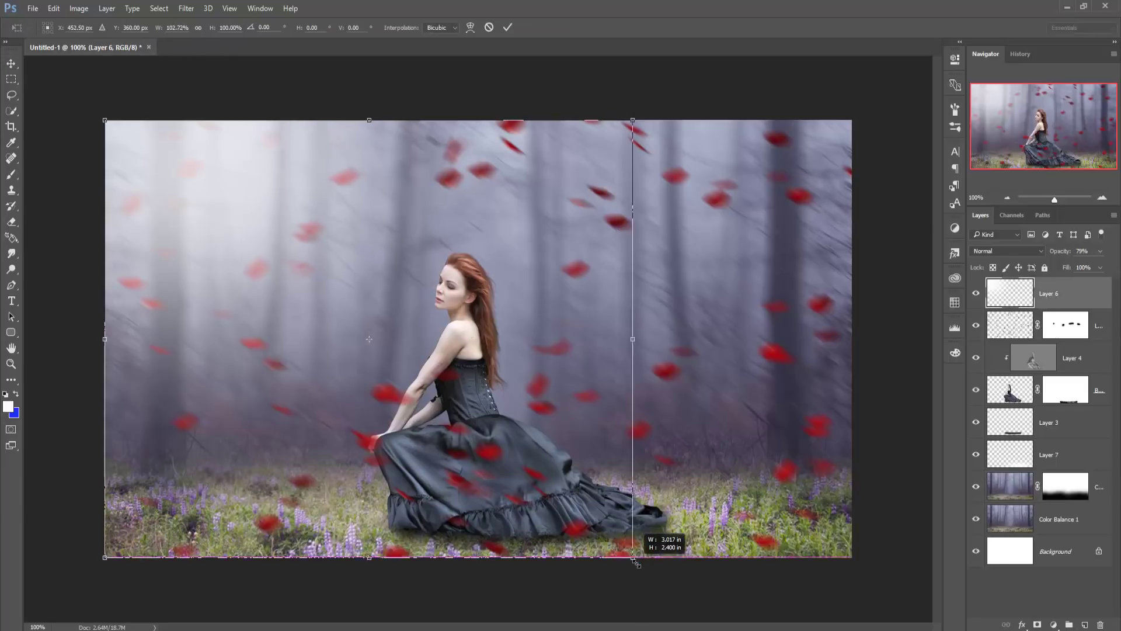
left_click_drag(737, 609, 802, 629)
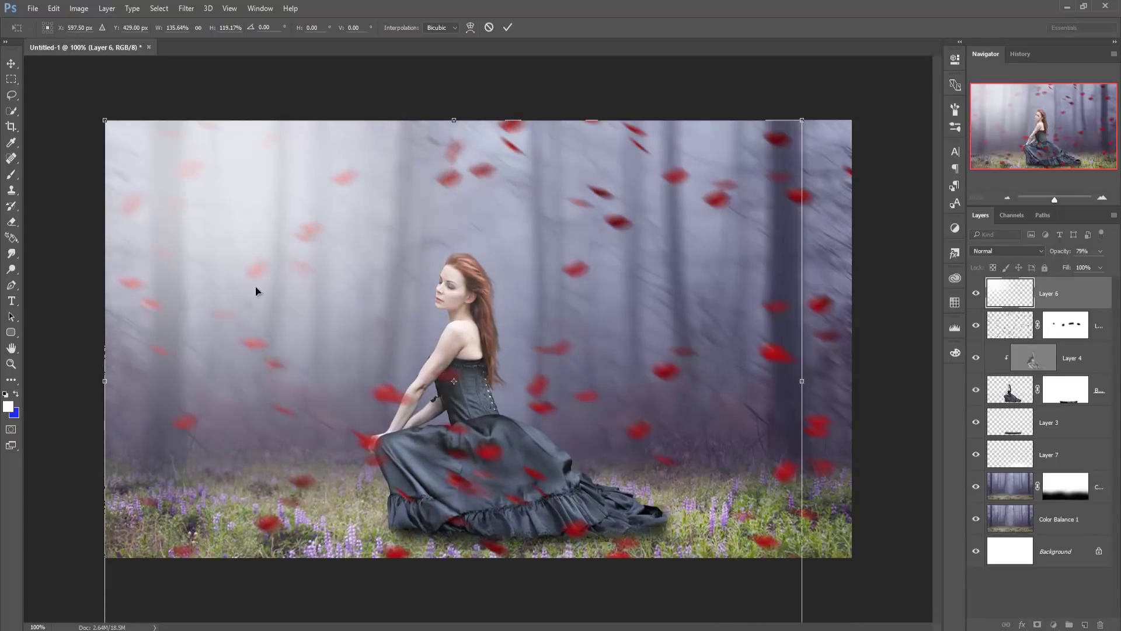
mouse_move(233, 217)
left_mouse_down()
mouse_move(208, 201)
mouse_move(227, 209)
left_mouse_up()
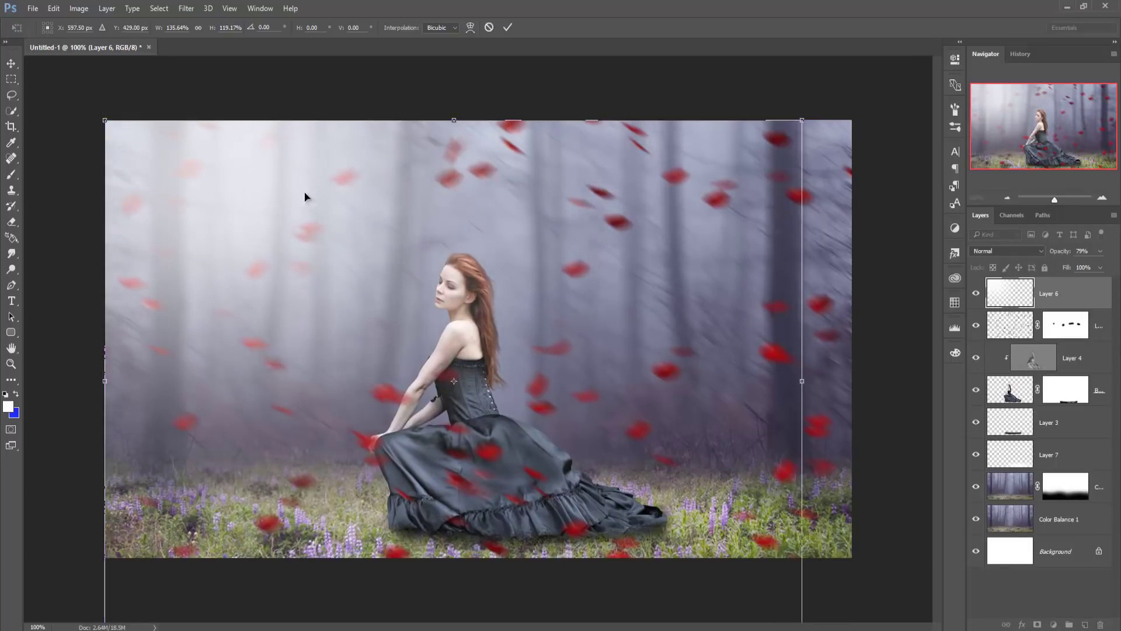
left_click(505, 27)
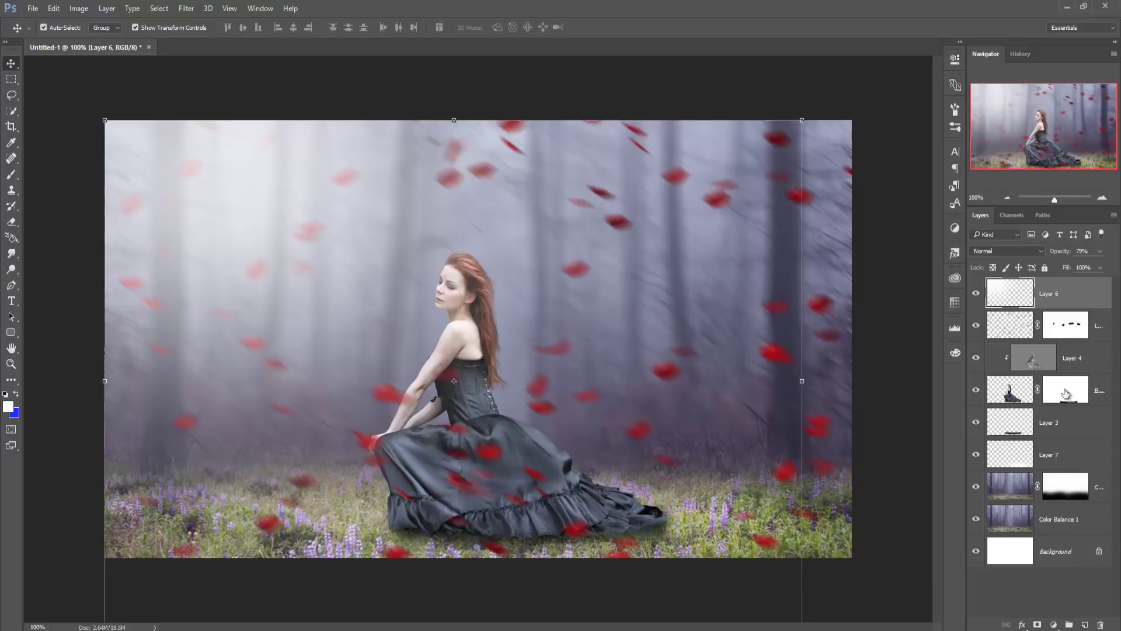
Add a Color Balance 2 adjustment tinting midtones toward magenta and blue (+33)
left_click(1054, 624)
left_click(1023, 487)
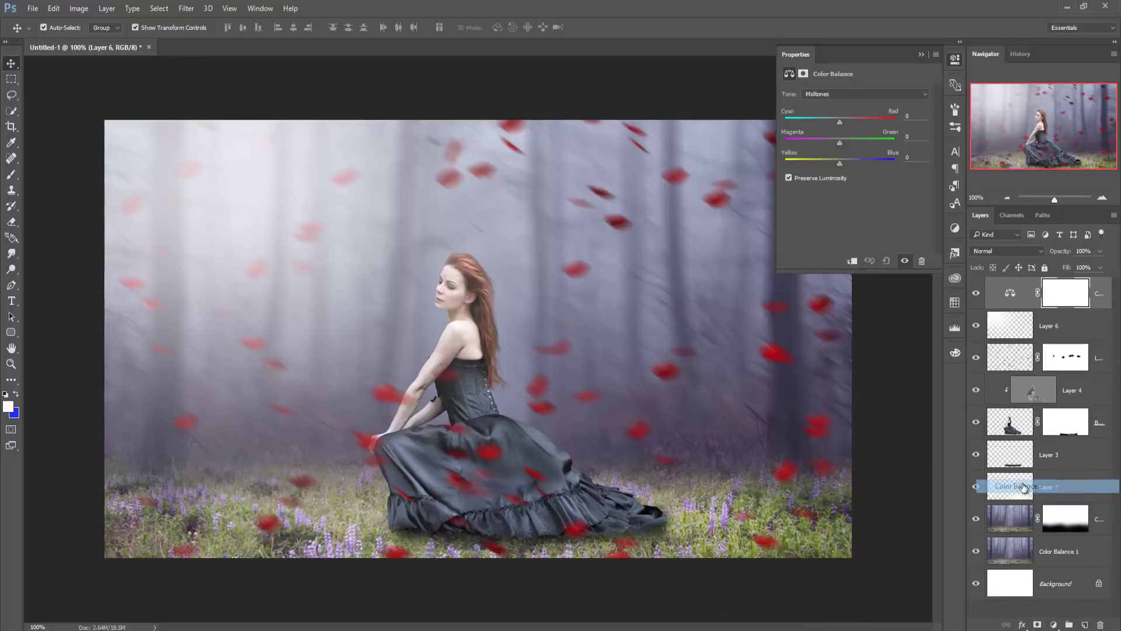
mouse_move(1023, 486)
left_mouse_down()
mouse_move(875, 186)
mouse_move(841, 160)
mouse_move(856, 163)
left_mouse_up()
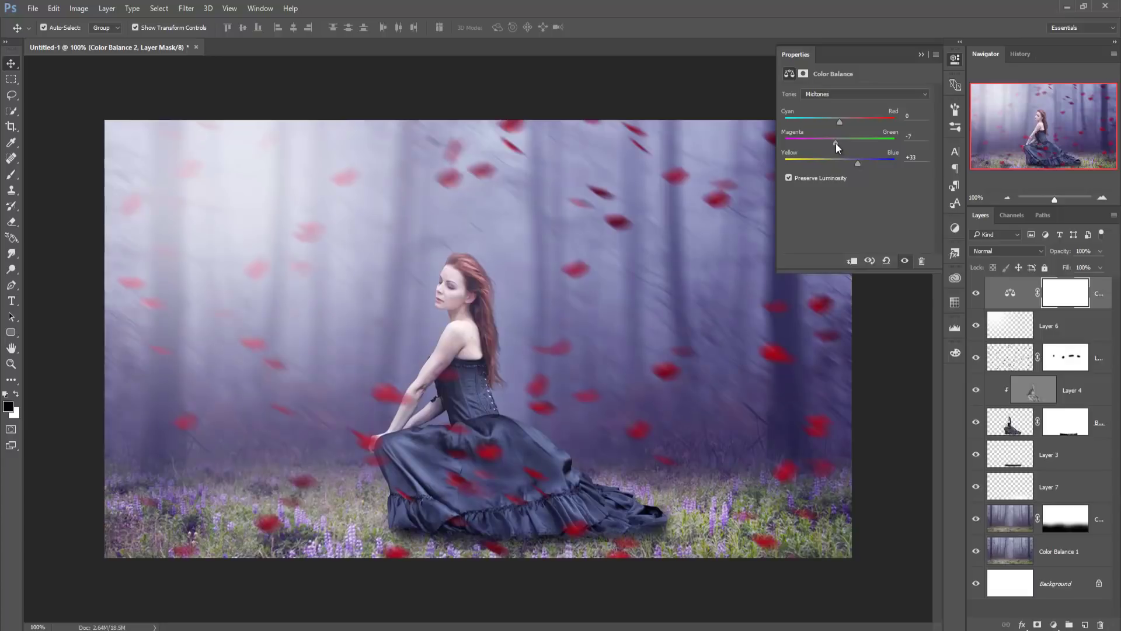
left_click_drag(843, 143, 835, 143)
left_click(921, 55)
left_click(1104, 290)
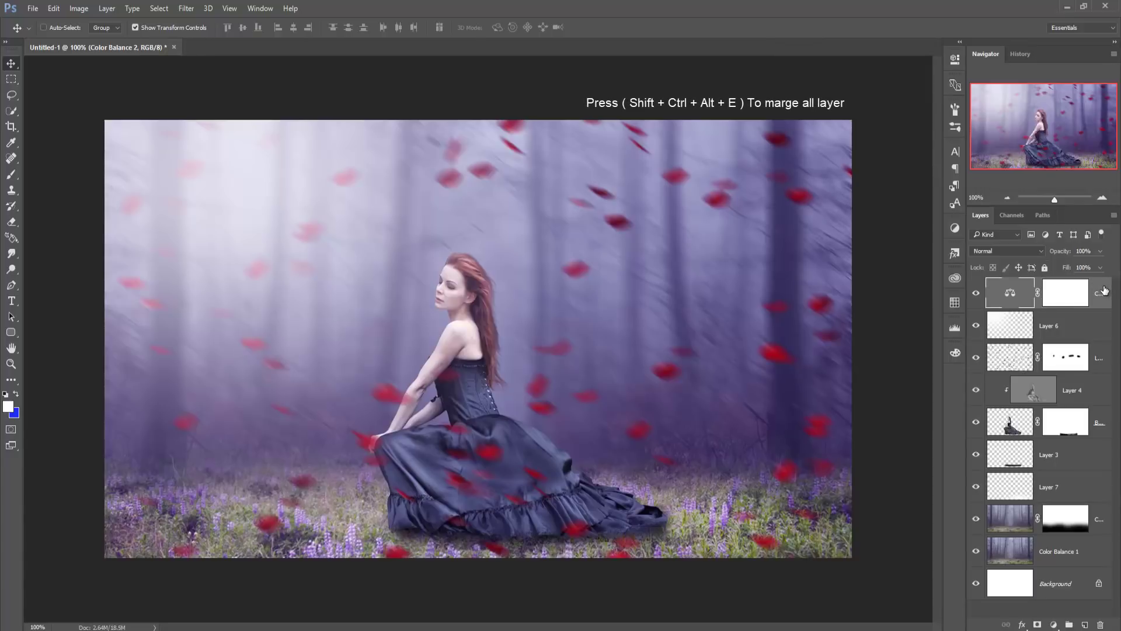
Stamp all visible layers into Layer 8 and duplicate it
key("ctrl+shift+alt+e")
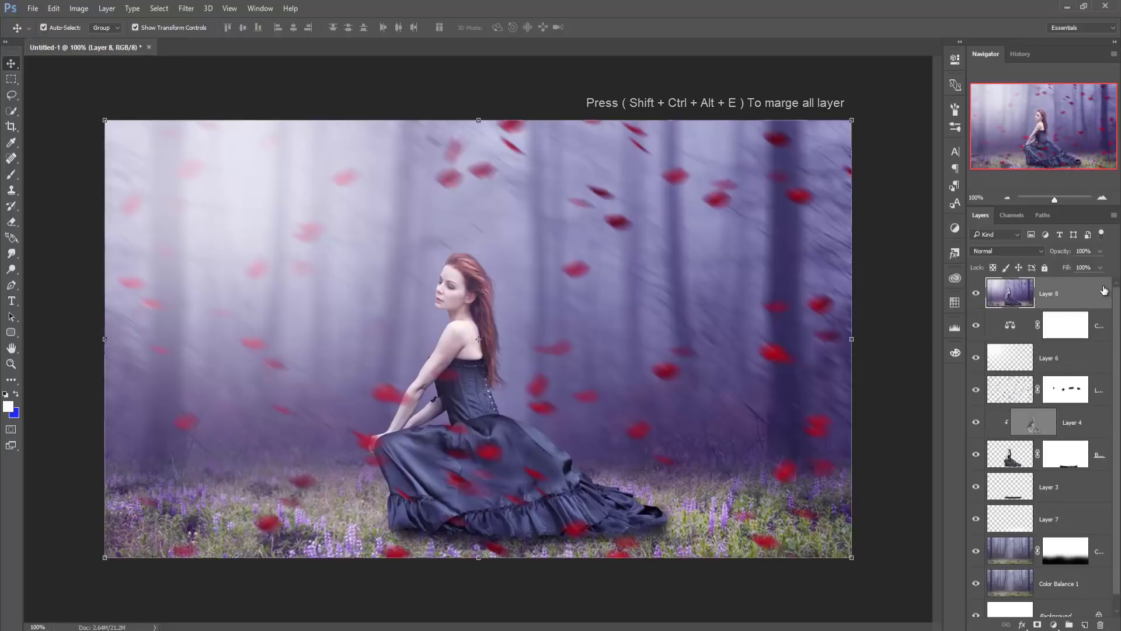
left_click(186, 8)
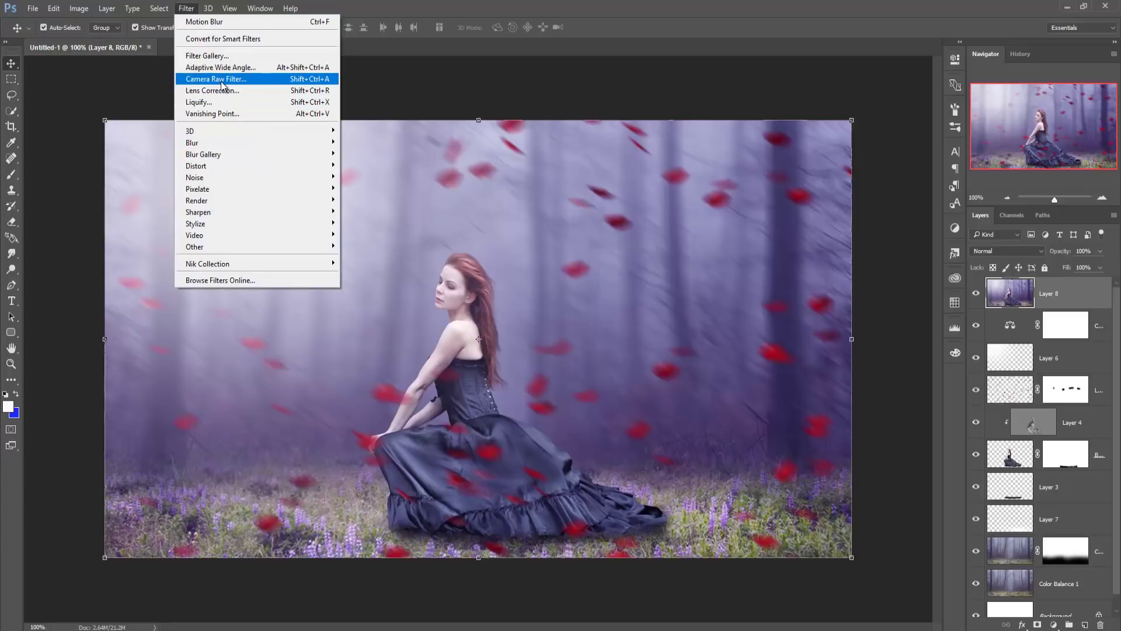
right_click(1088, 289)
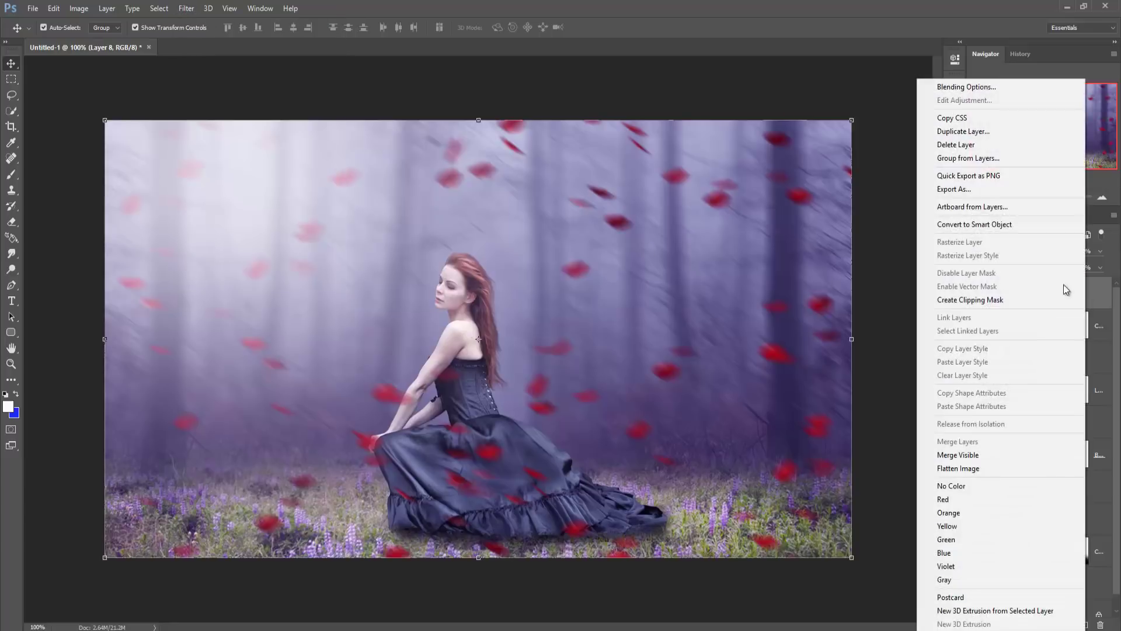
left_click(964, 132)
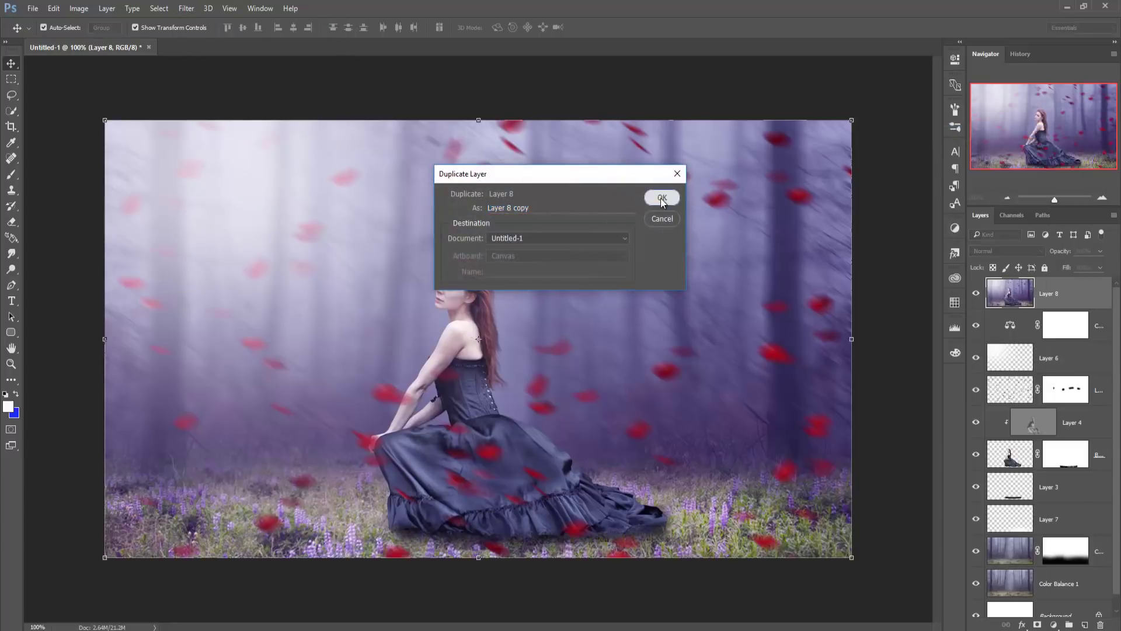
left_click(663, 199)
Raise the sharpening amount on Layer 8 copy in the Camera Raw Filter
left_click(186, 8)
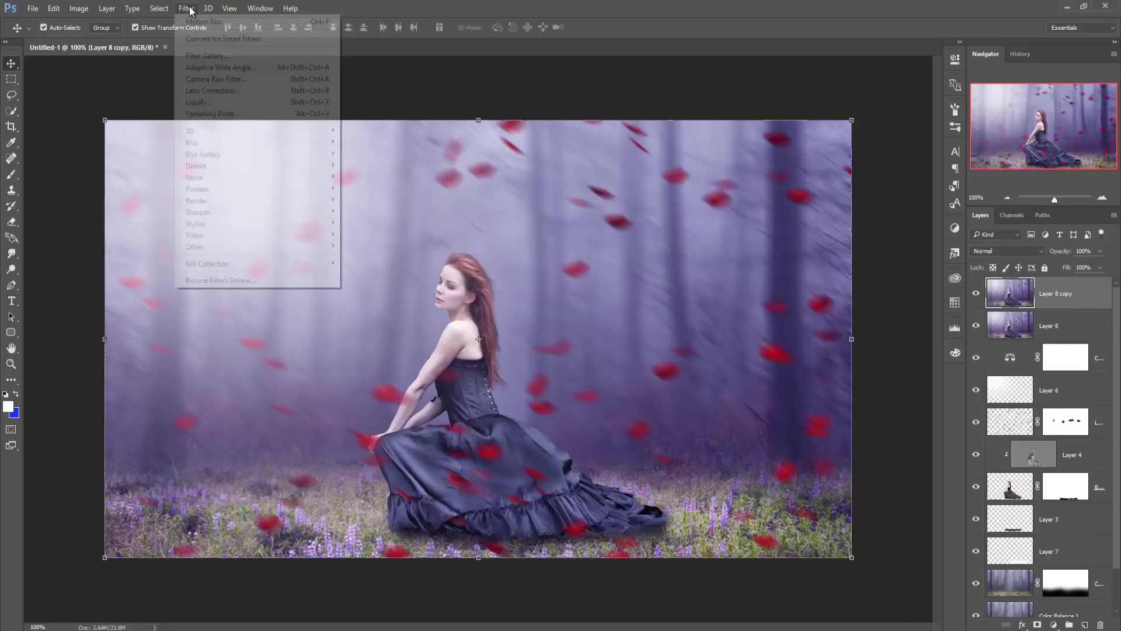
left_click(216, 79)
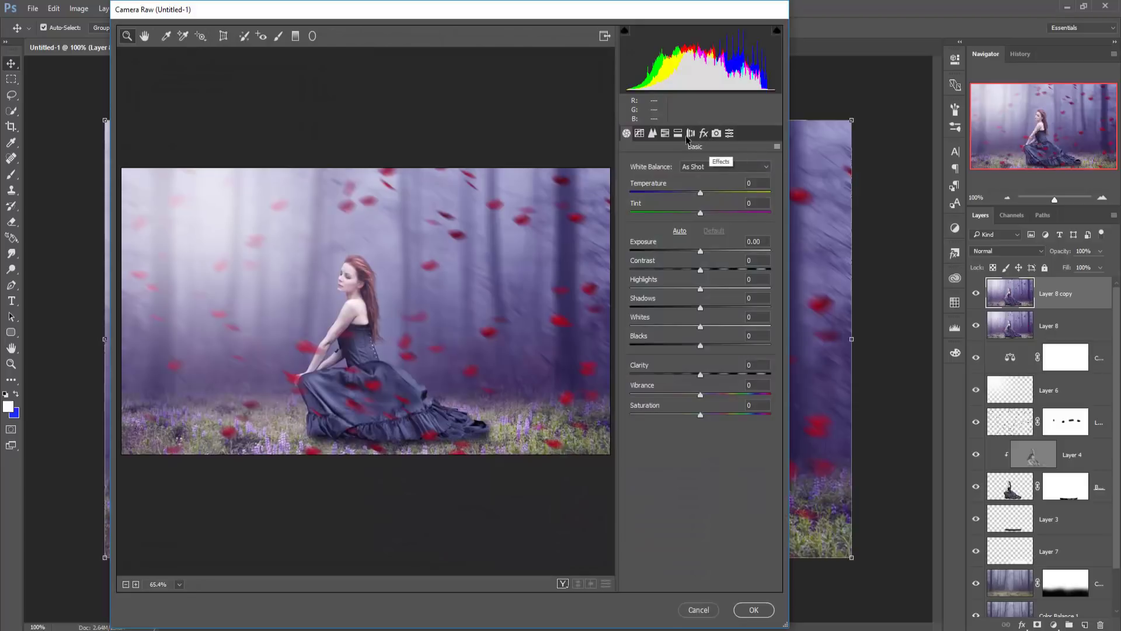
left_click(652, 133)
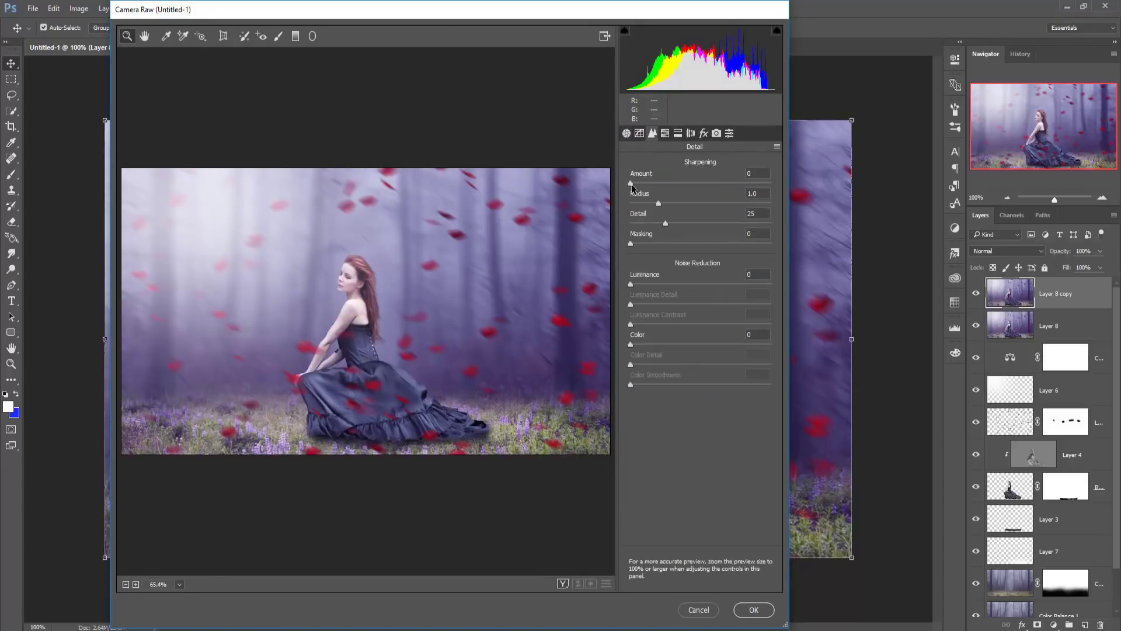
left_click_drag(631, 183, 676, 184)
Split-tone with saturated highlights and blue shadows, boost Saturation to +33, and apply
left_click(704, 133)
left_click(682, 134)
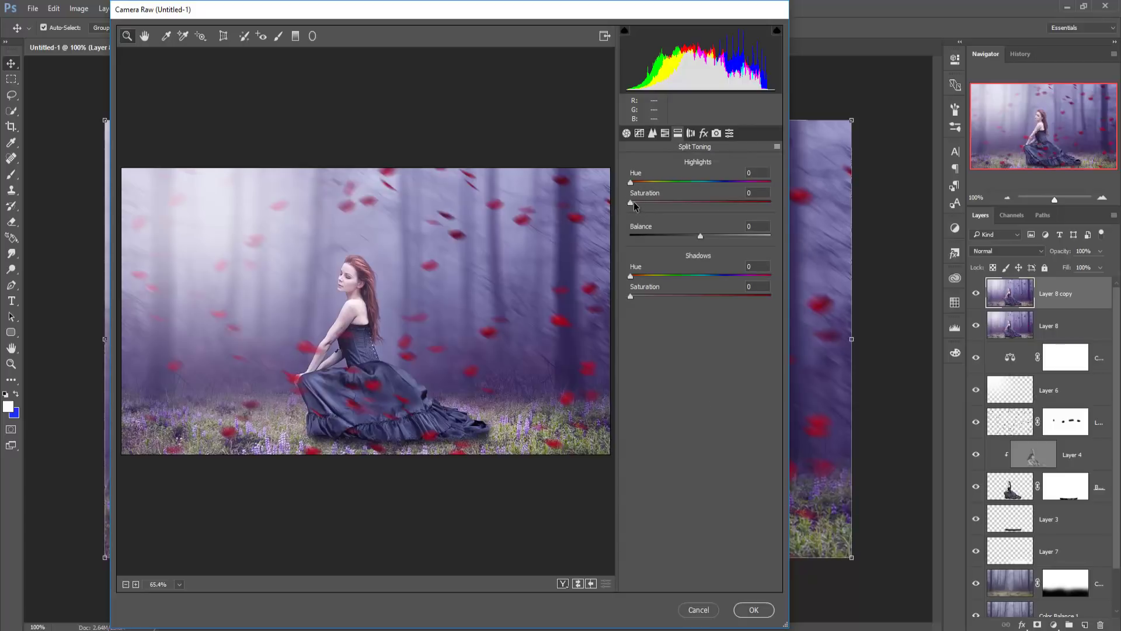
mouse_move(630, 203)
left_mouse_down()
mouse_move(652, 203)
mouse_move(656, 185)
left_mouse_up()
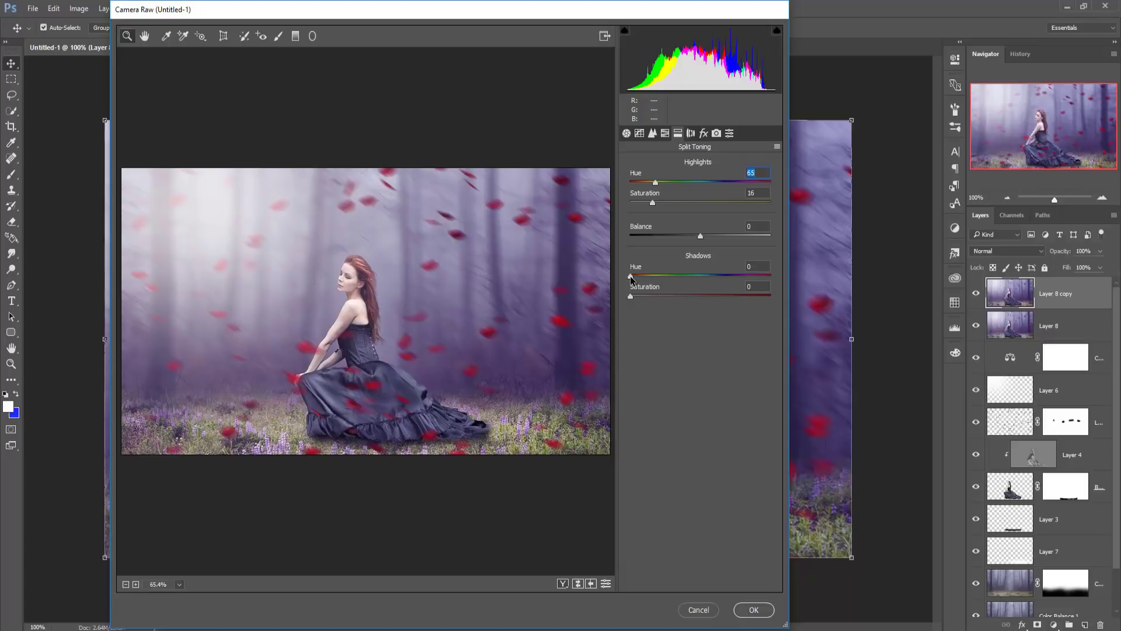
left_click_drag(630, 276, 707, 276)
left_click_drag(631, 296, 641, 296)
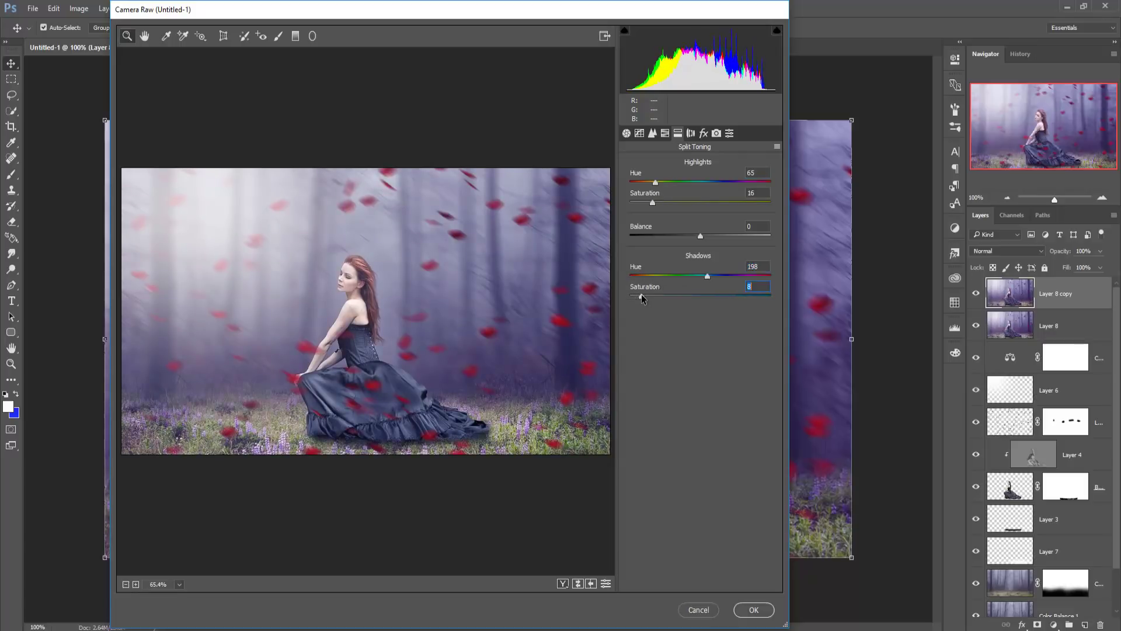
key("Up")
left_click(626, 133)
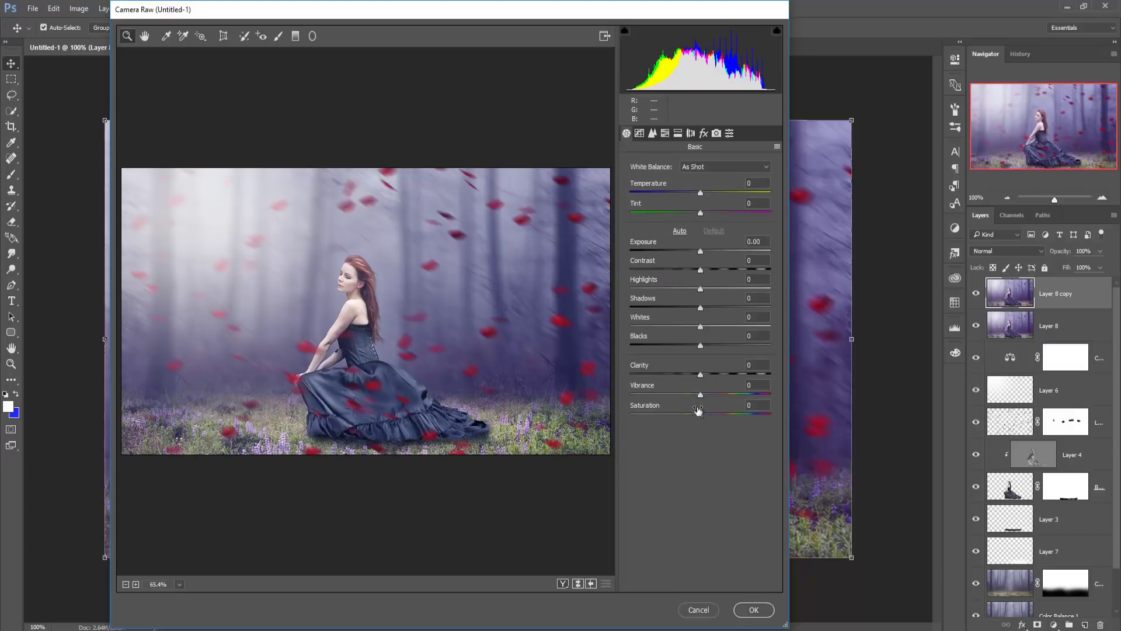
left_click_drag(702, 415, 723, 417)
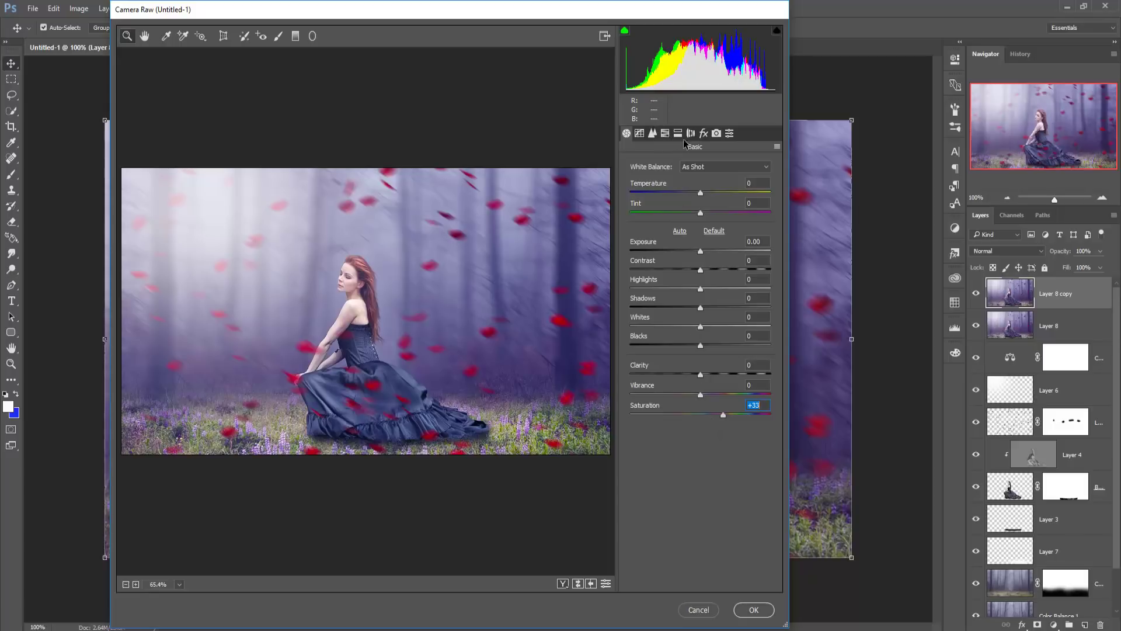
left_click(753, 610)
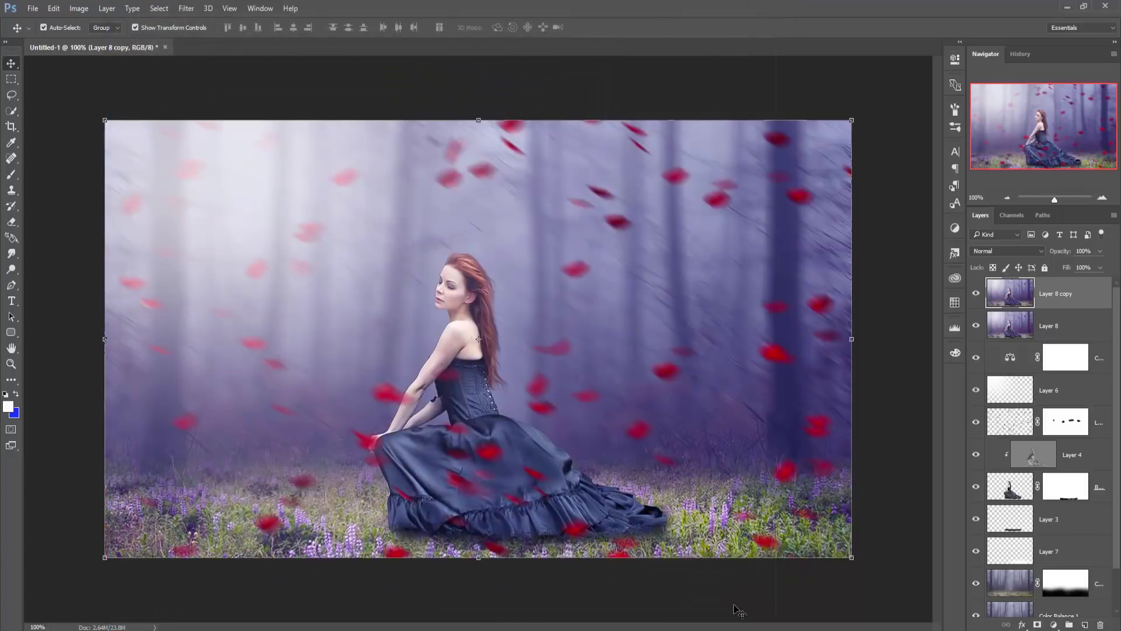
Apply Color Efex Pro 4 Cross Processing with lifted shadows as a new top layer
left_click(186, 9)
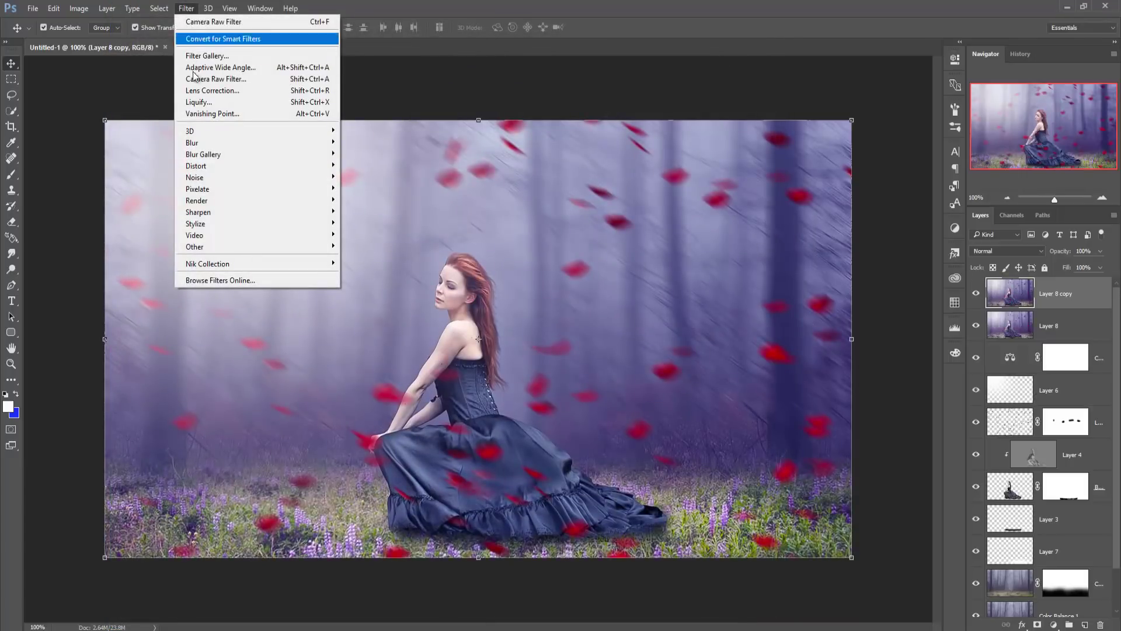
mouse_move(208, 264)
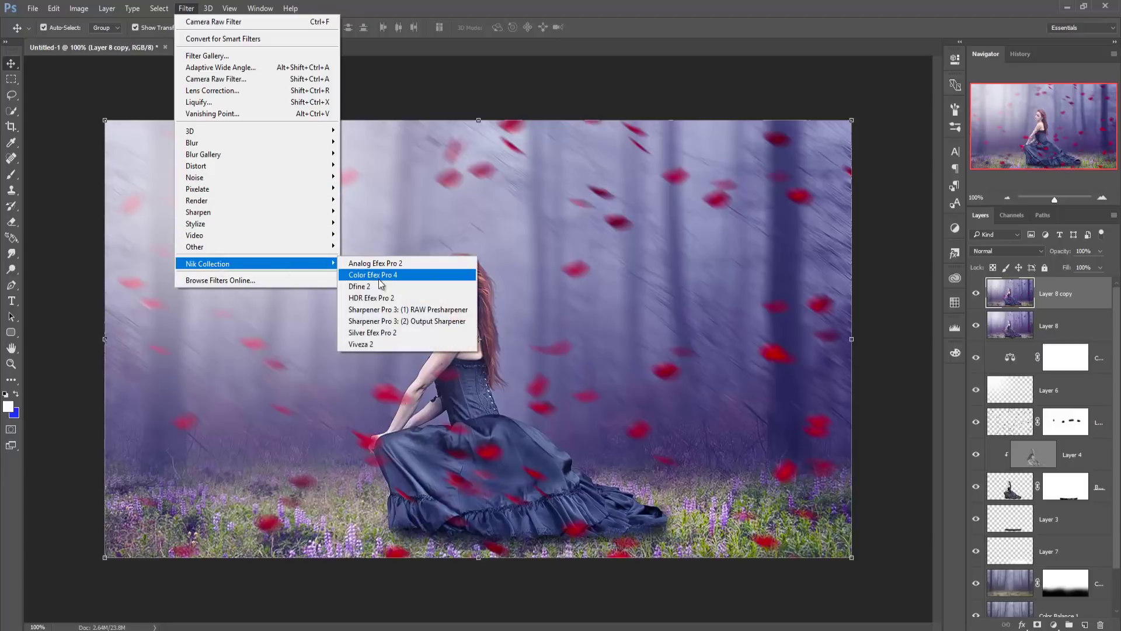
left_click(372, 275)
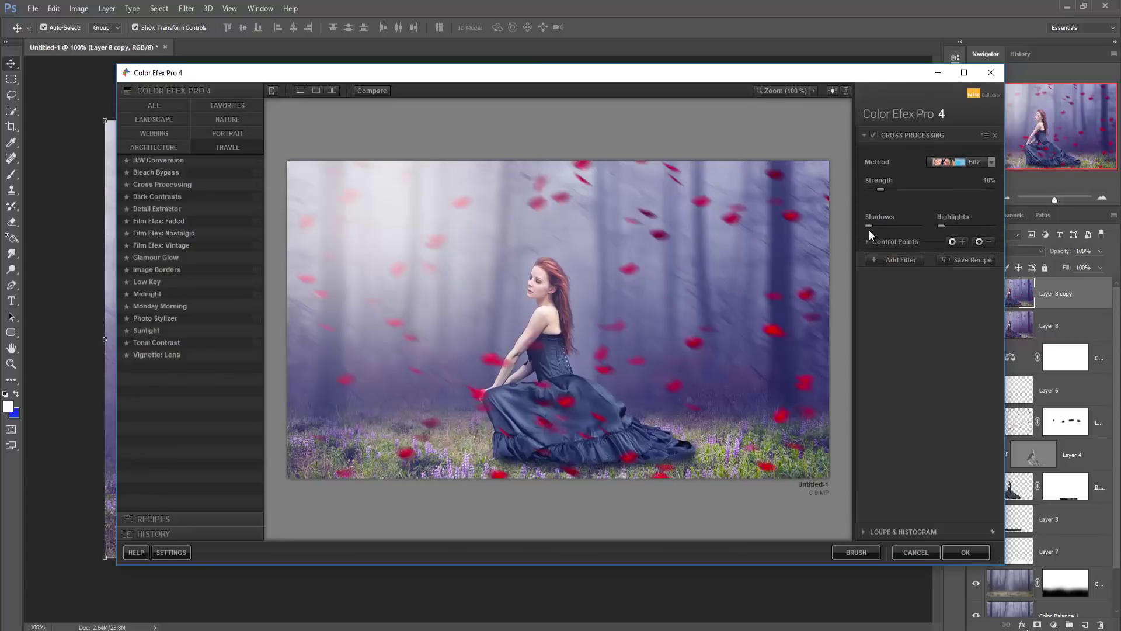
mouse_move(867, 226)
left_click_drag(868, 227, 884, 227)
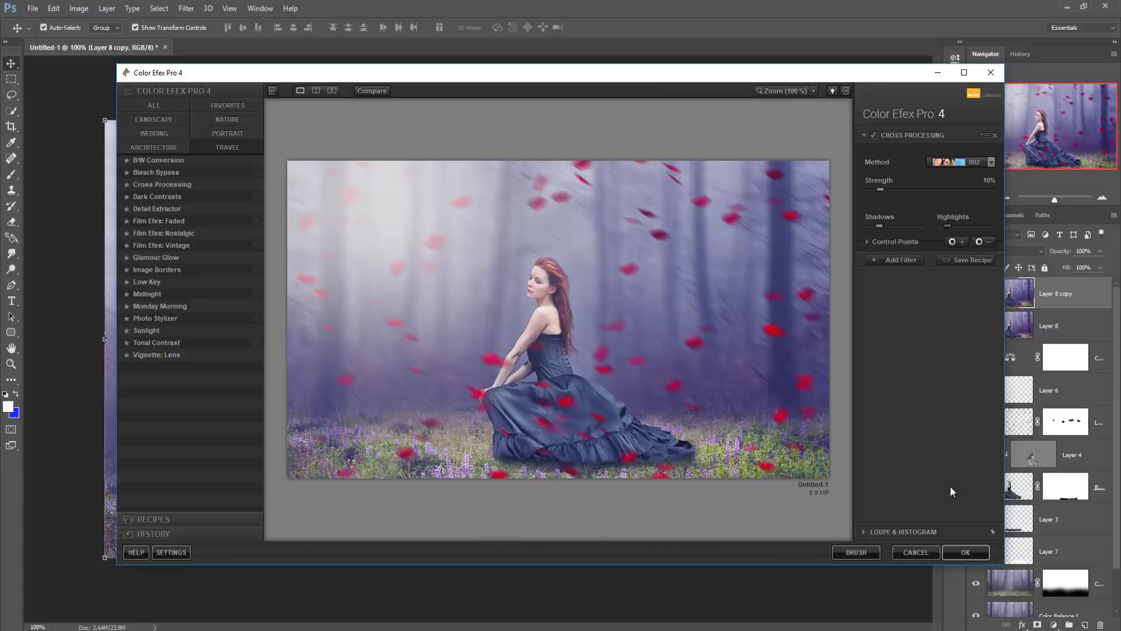
left_click(963, 552)
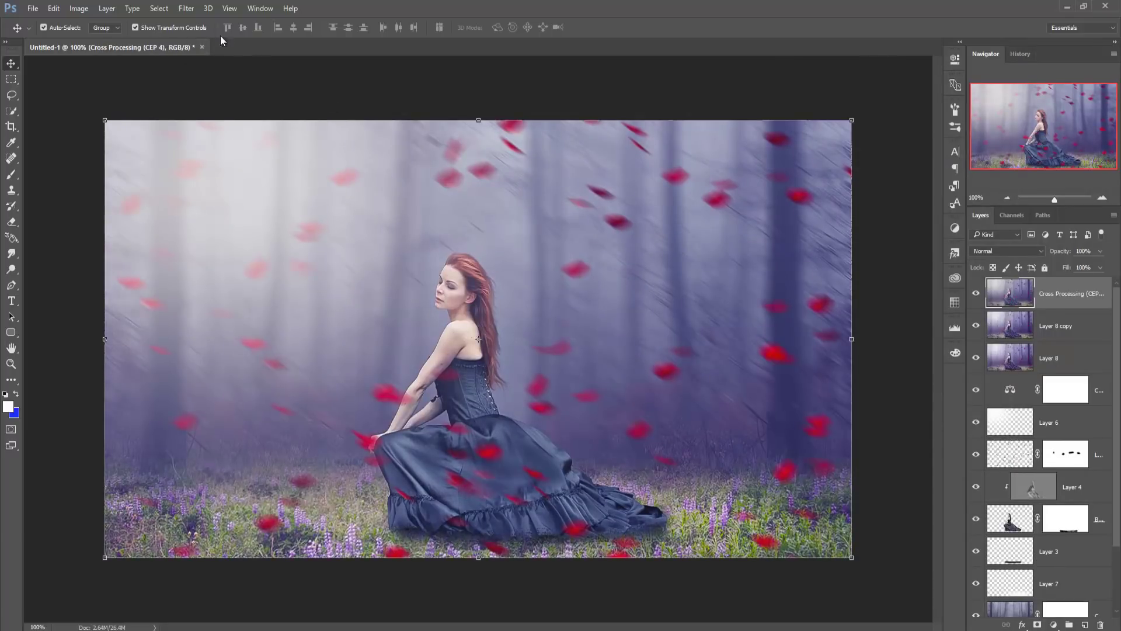
Apply Color Efex Pro 4 Brilliance / Warmth as a new layer with Perceptual Saturation at 20%
left_click(186, 8)
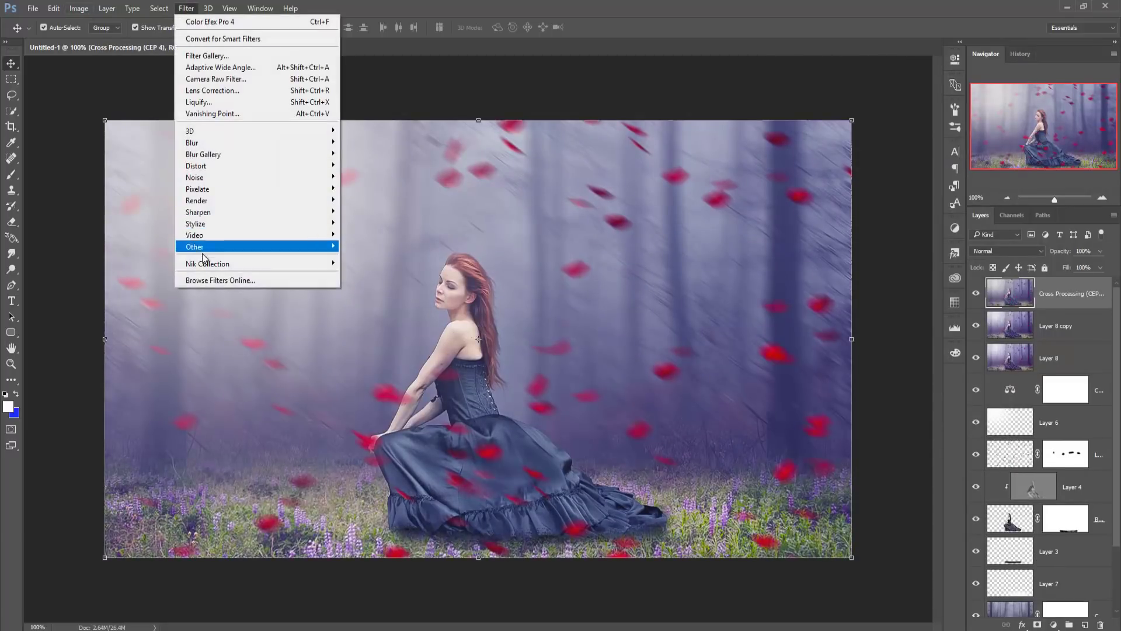
mouse_move(208, 262)
left_click(387, 274)
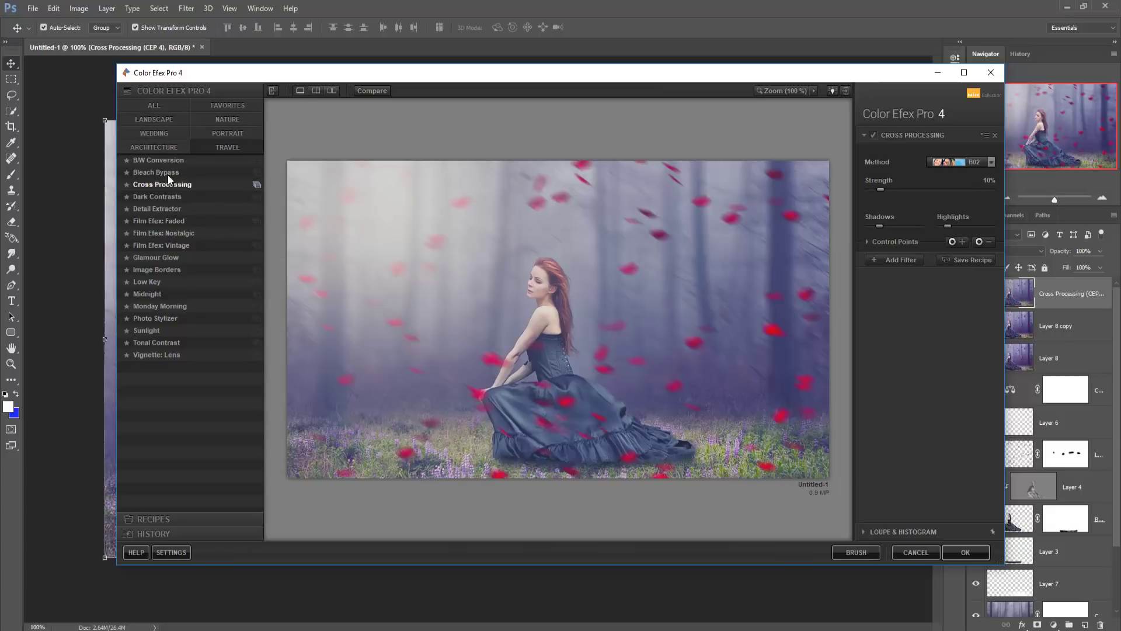
left_click(149, 170)
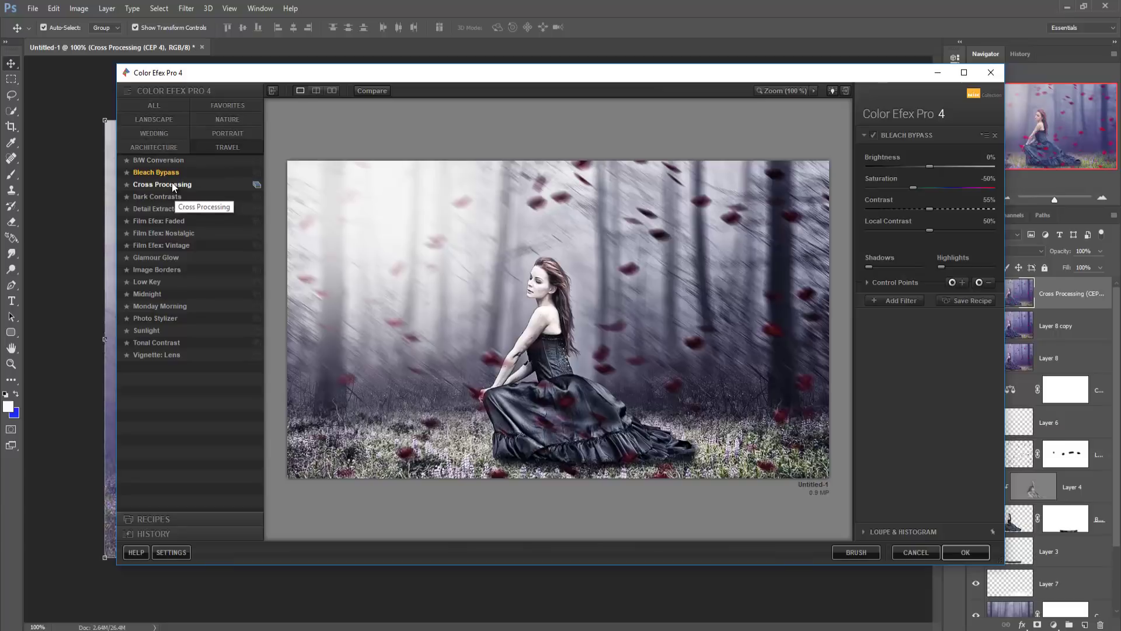
left_click(220, 131)
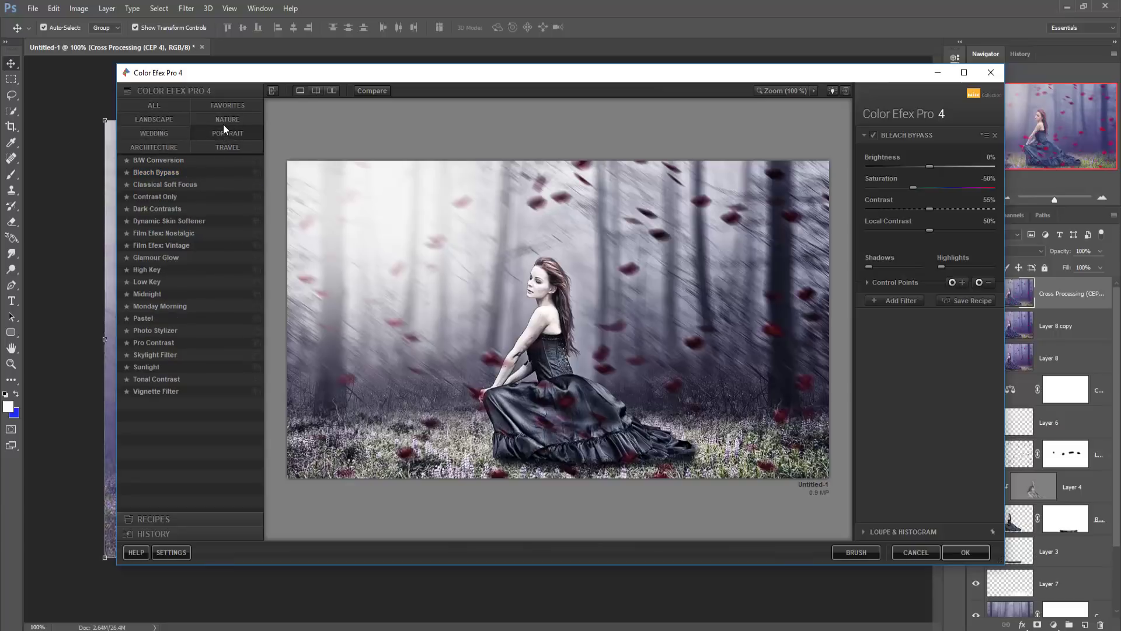
left_click(223, 122)
left_click(170, 158)
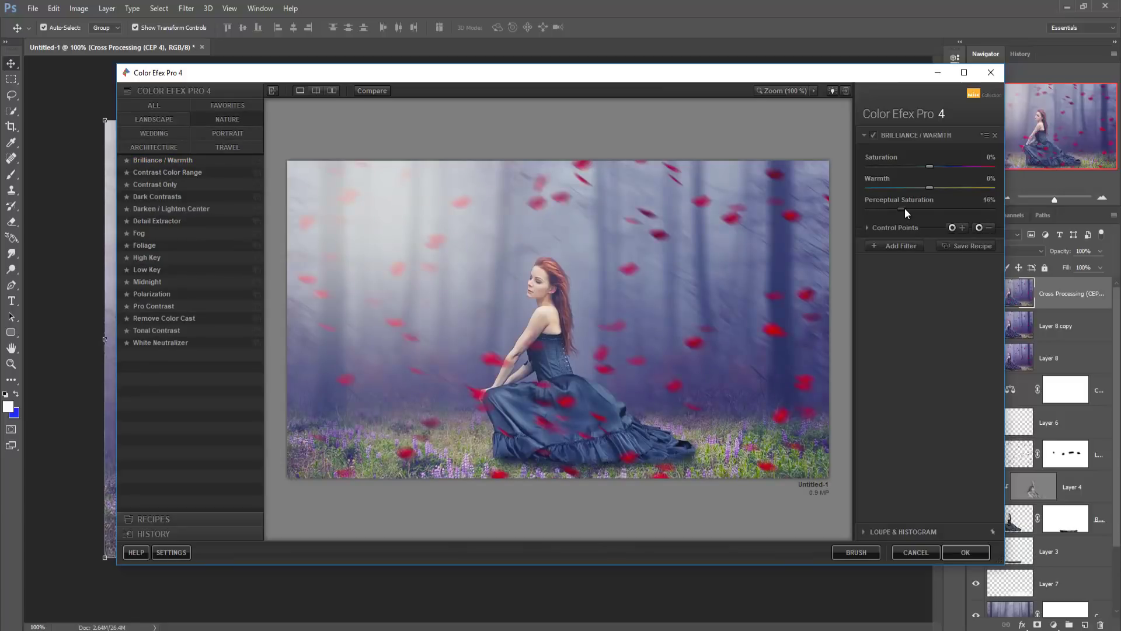
left_click_drag(908, 209, 910, 209)
left_click(952, 552)
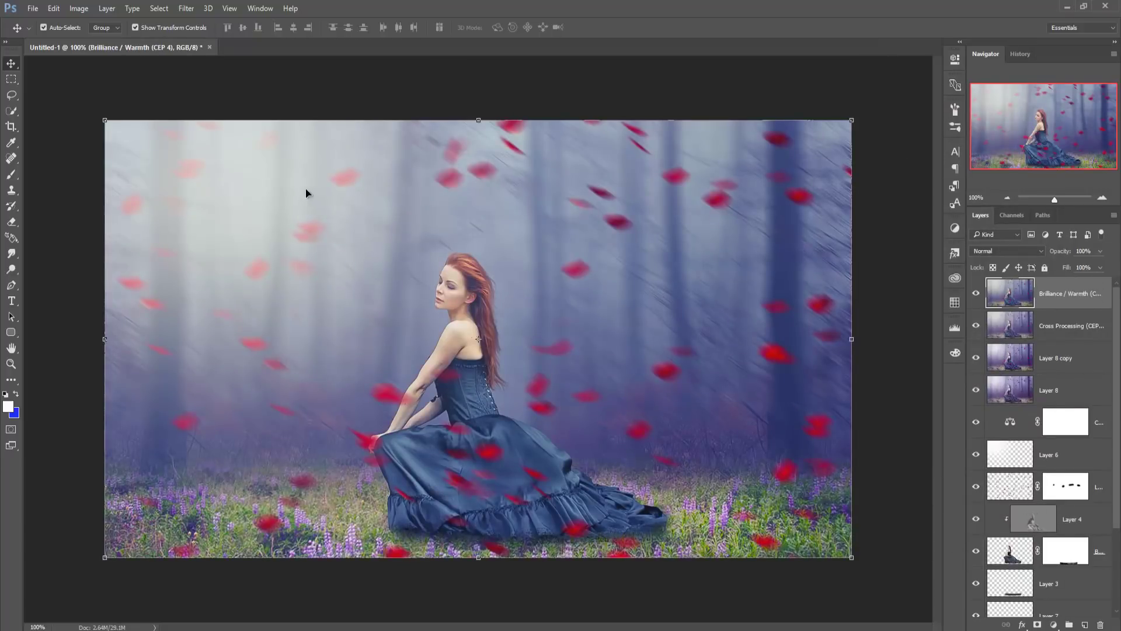
Add a new empty layer and load the beam particles brush preset
left_click(1084, 624)
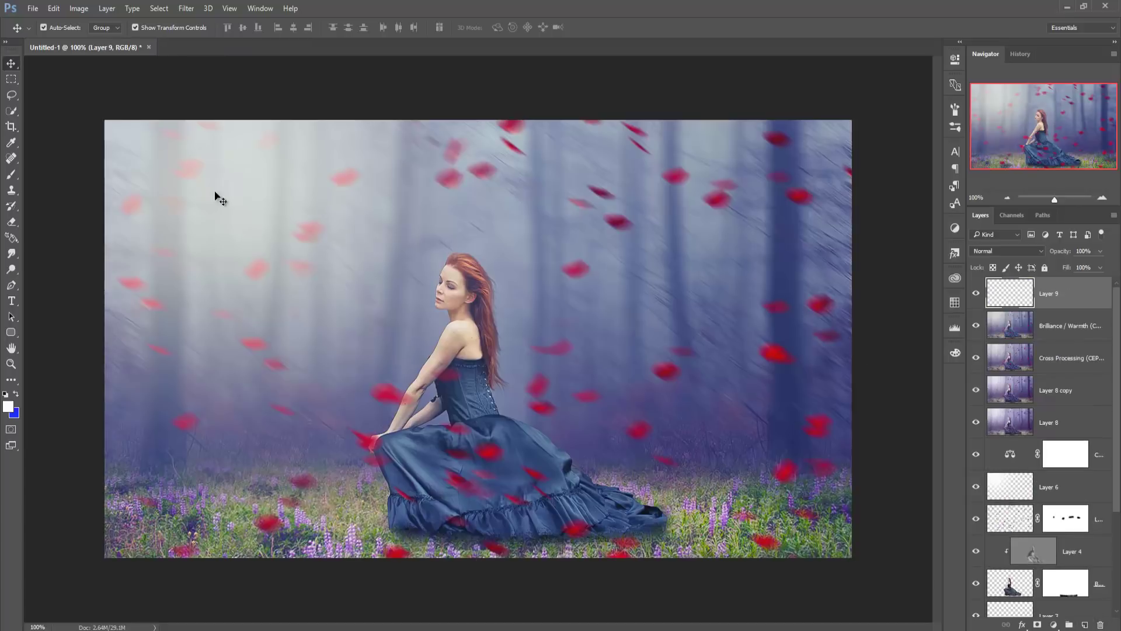
left_click(53, 8)
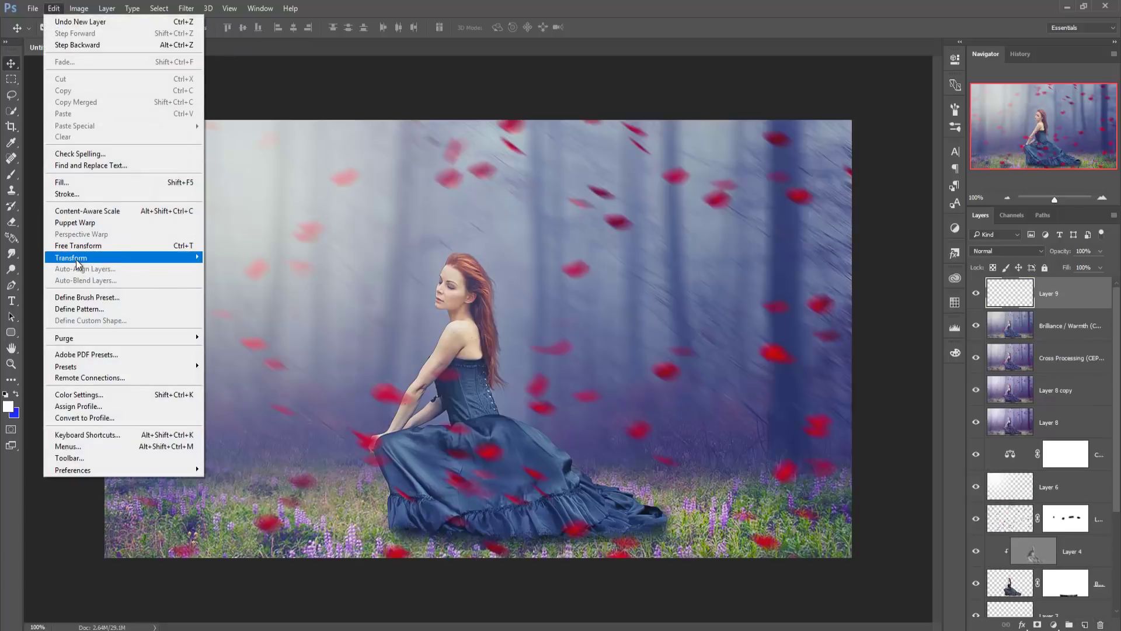
left_click(10, 175)
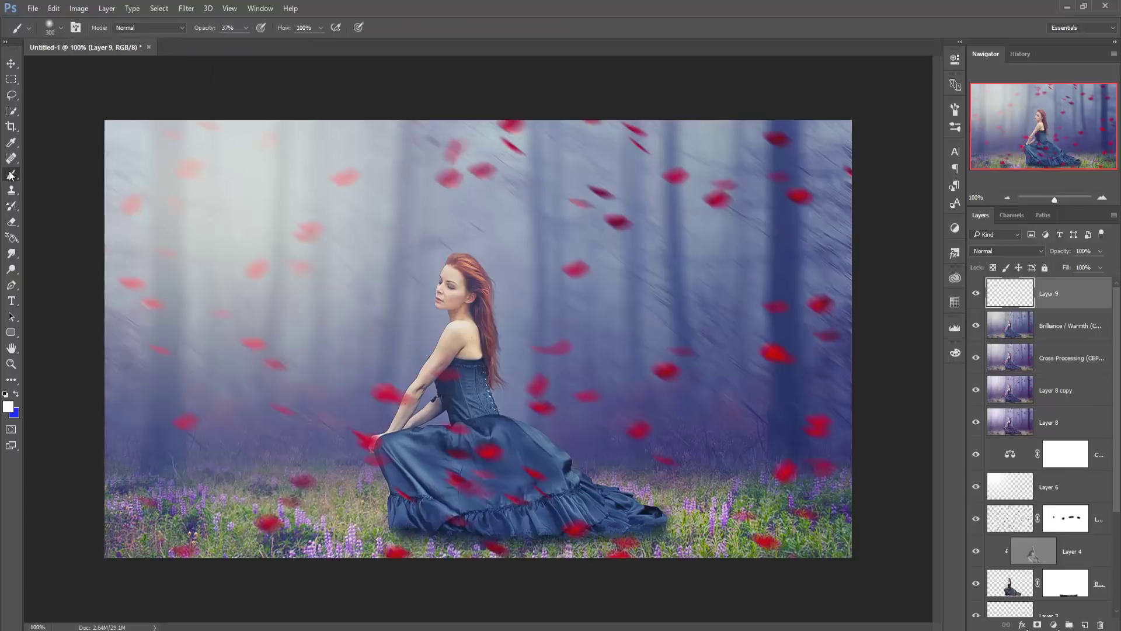
right_click(116, 144)
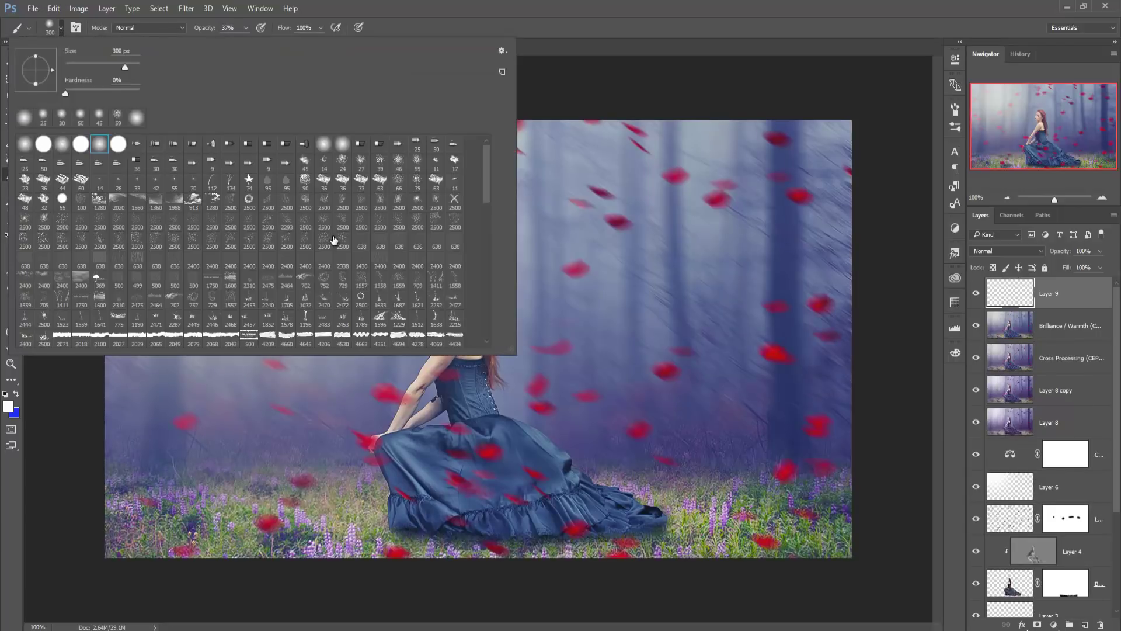
scroll(490, 188, "down", 3)
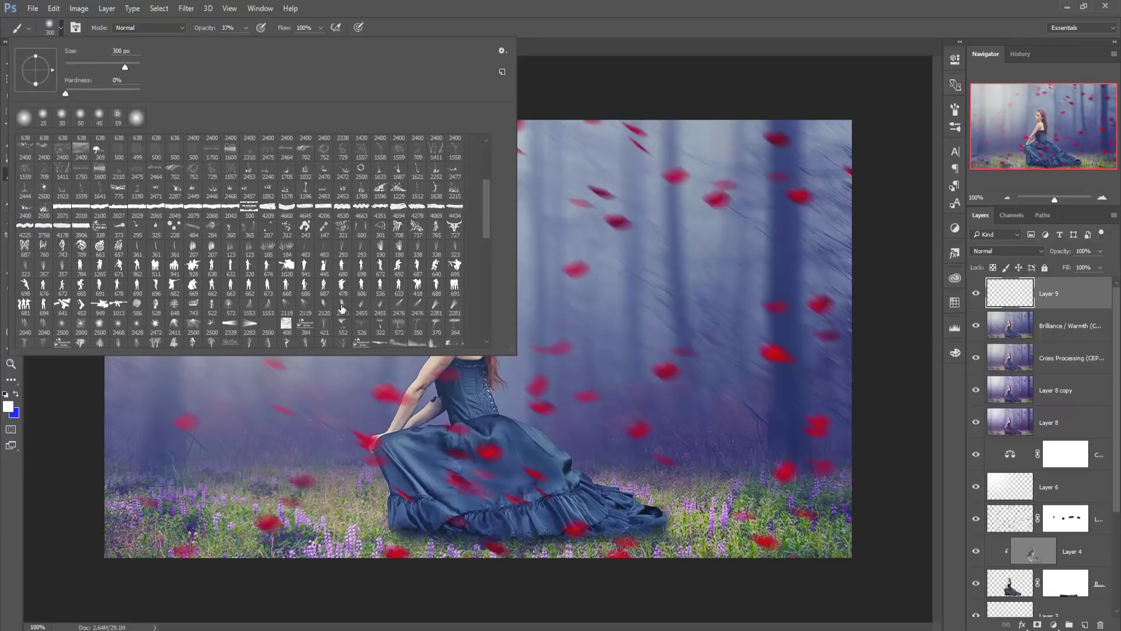
left_click(342, 308)
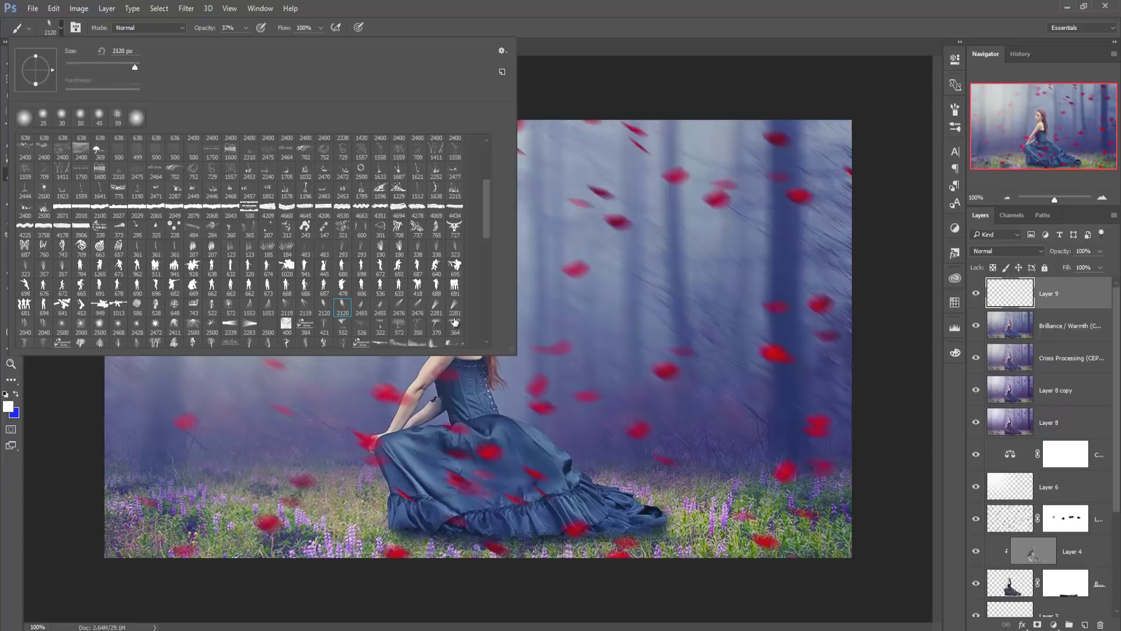
left_click(692, 19)
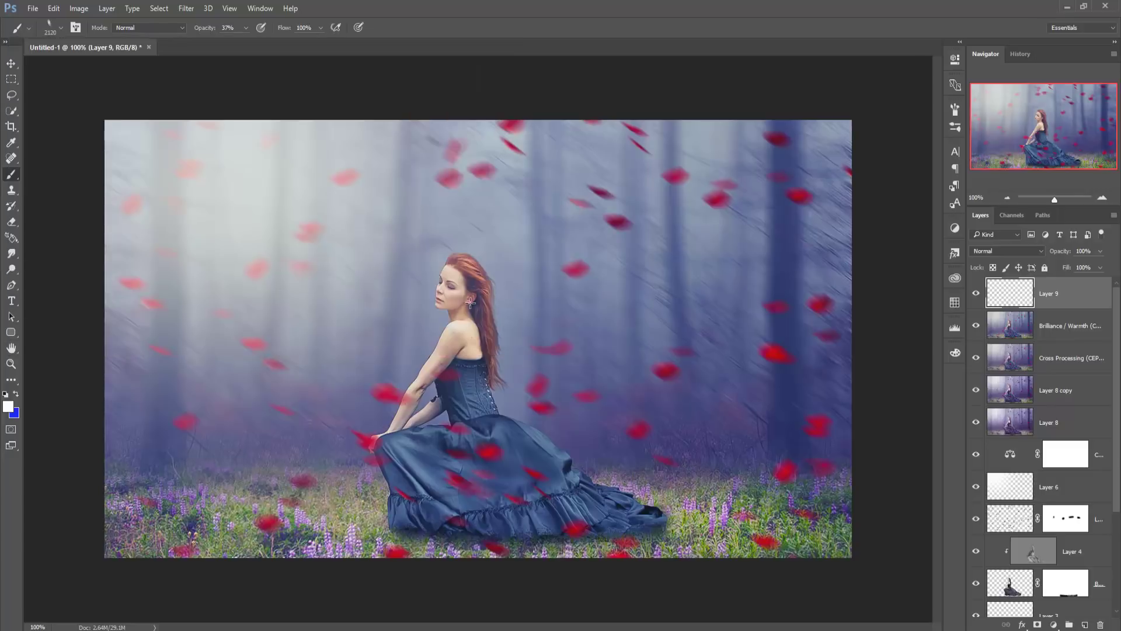
Size the brush to 1100 px and stamp white light rays on the upper-left of Layer 9
key("bracketleft")
key("bracketleft")
key("bracketleft")
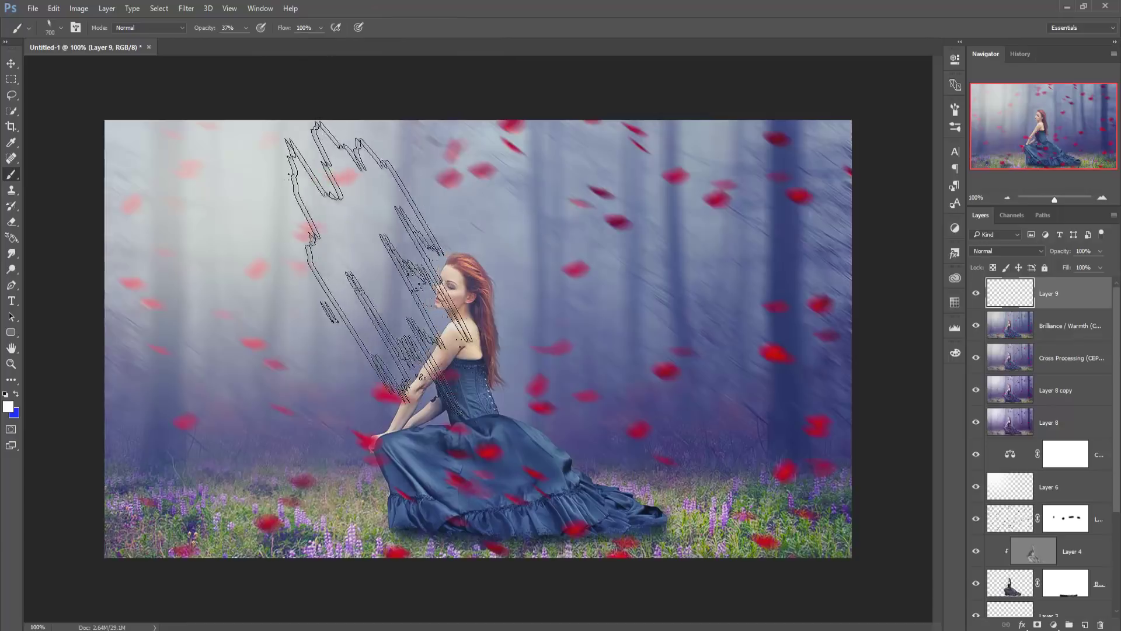
key("bracketright")
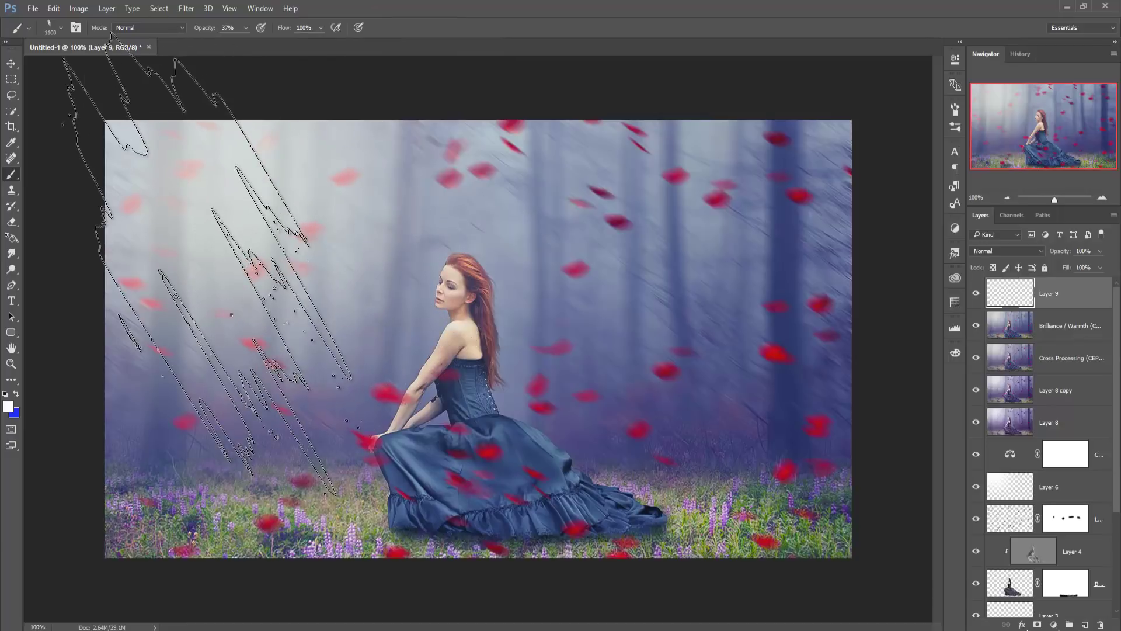
right_click(231, 316)
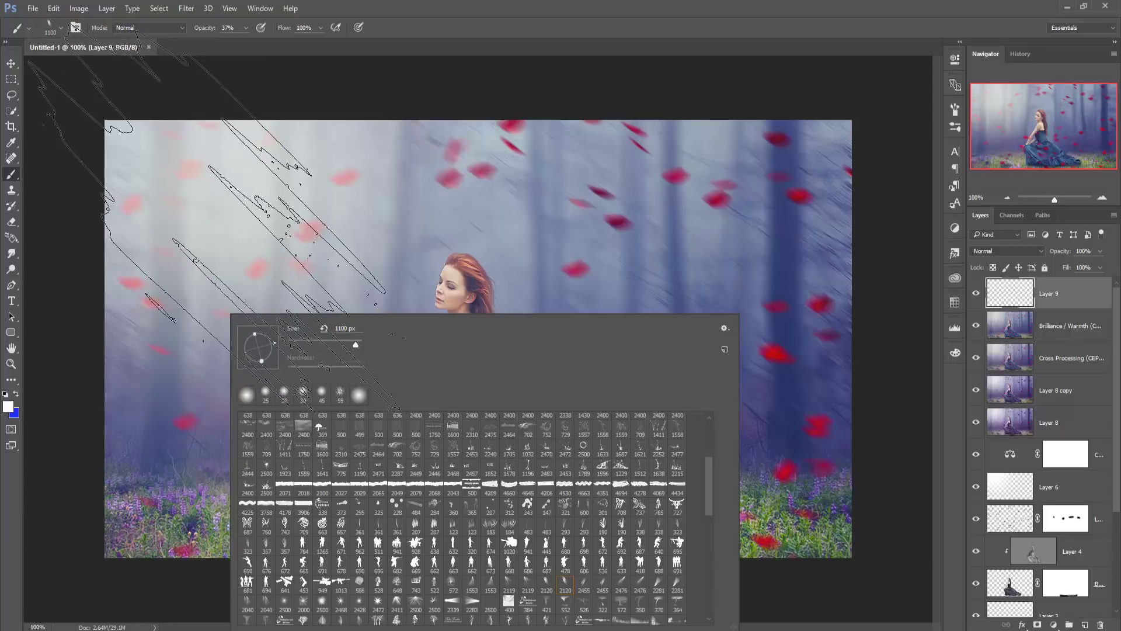
key("Return")
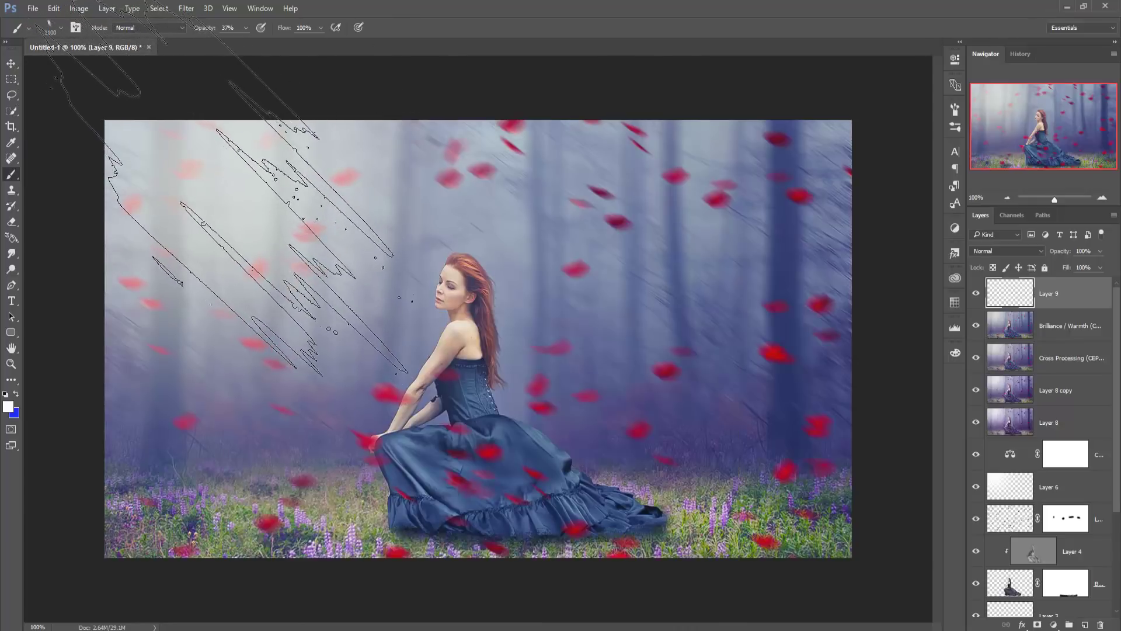
left_click(217, 193)
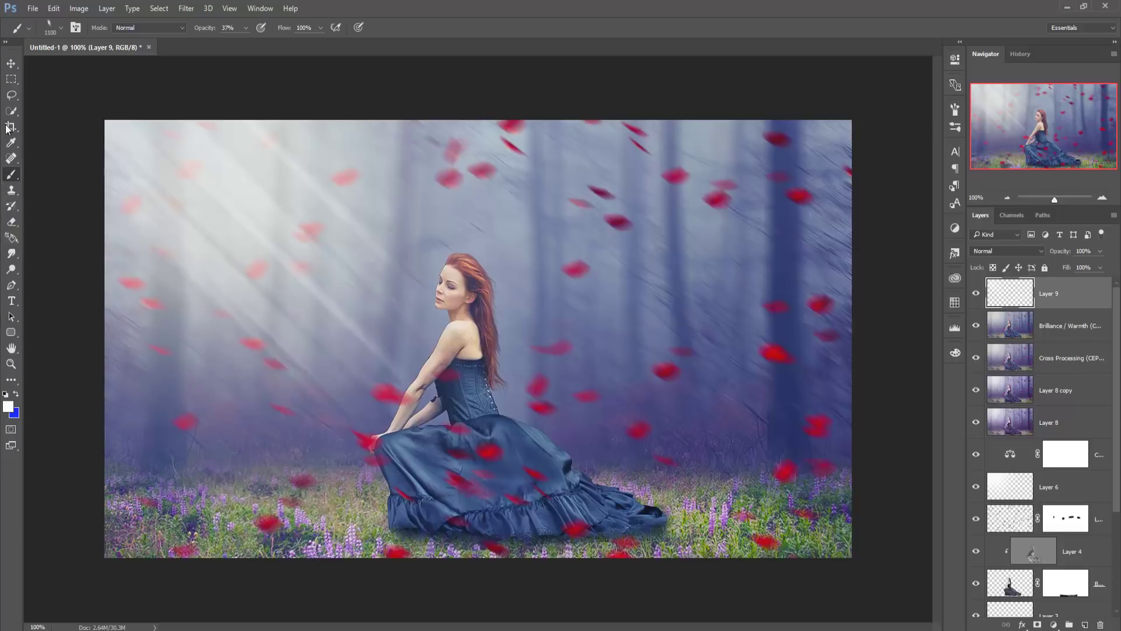
left_click(12, 62)
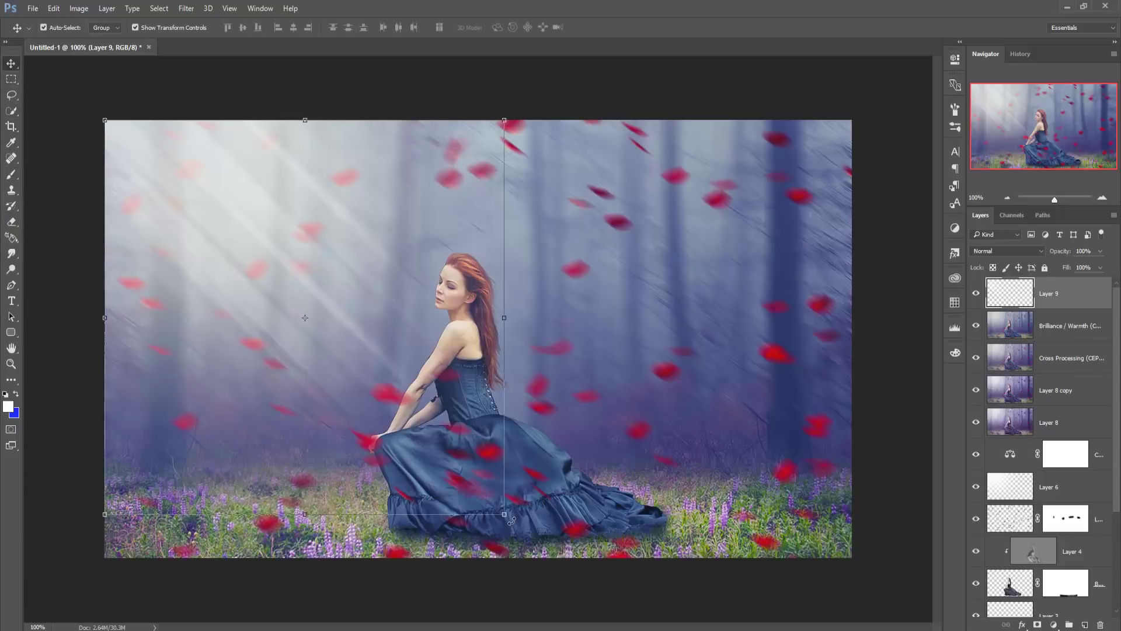
Rotate the Layer 9 light rays about -5° and nudge them up and to the right
mouse_move(512, 520)
left_mouse_down()
mouse_move(531, 512)
mouse_move(520, 504)
mouse_move(537, 507)
mouse_move(596, 564)
left_mouse_up()
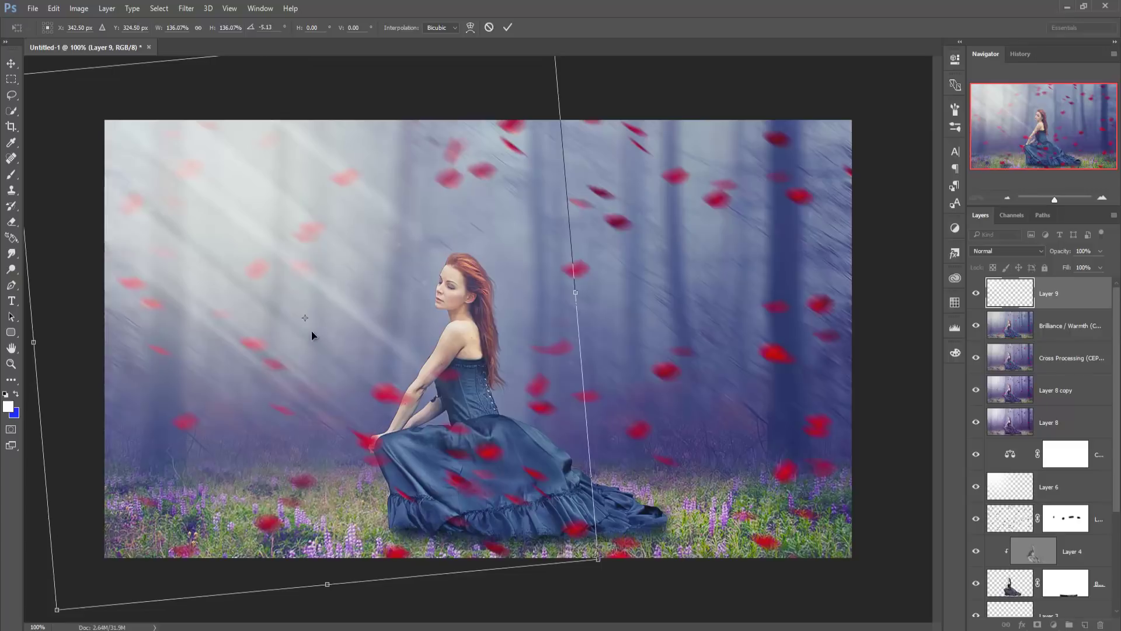
left_click_drag(315, 292, 329, 276)
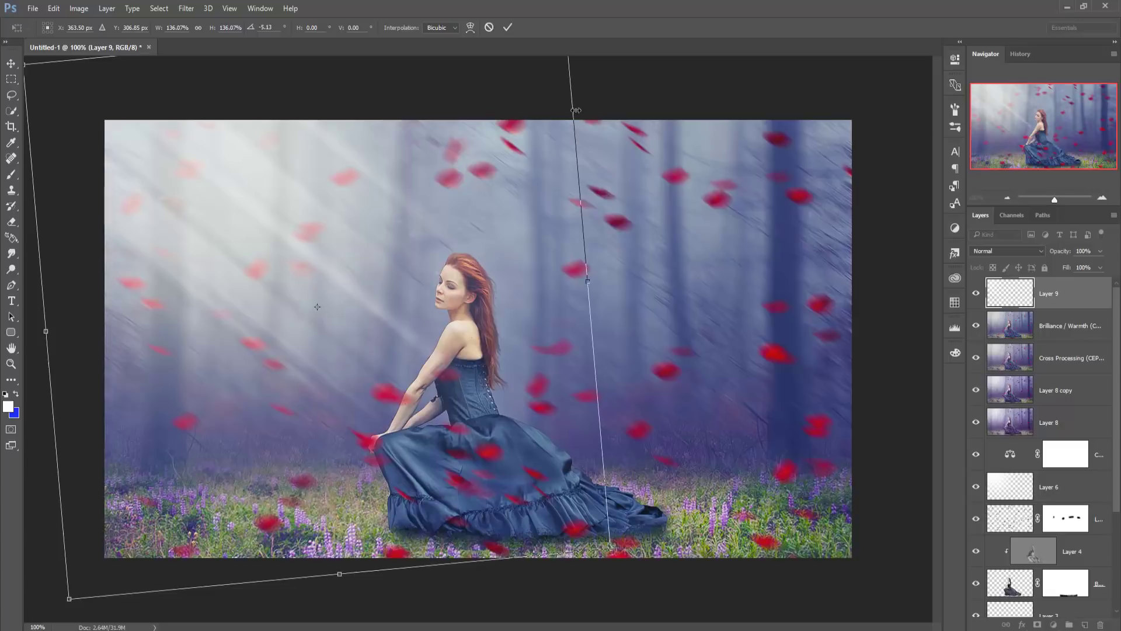
left_click(506, 26)
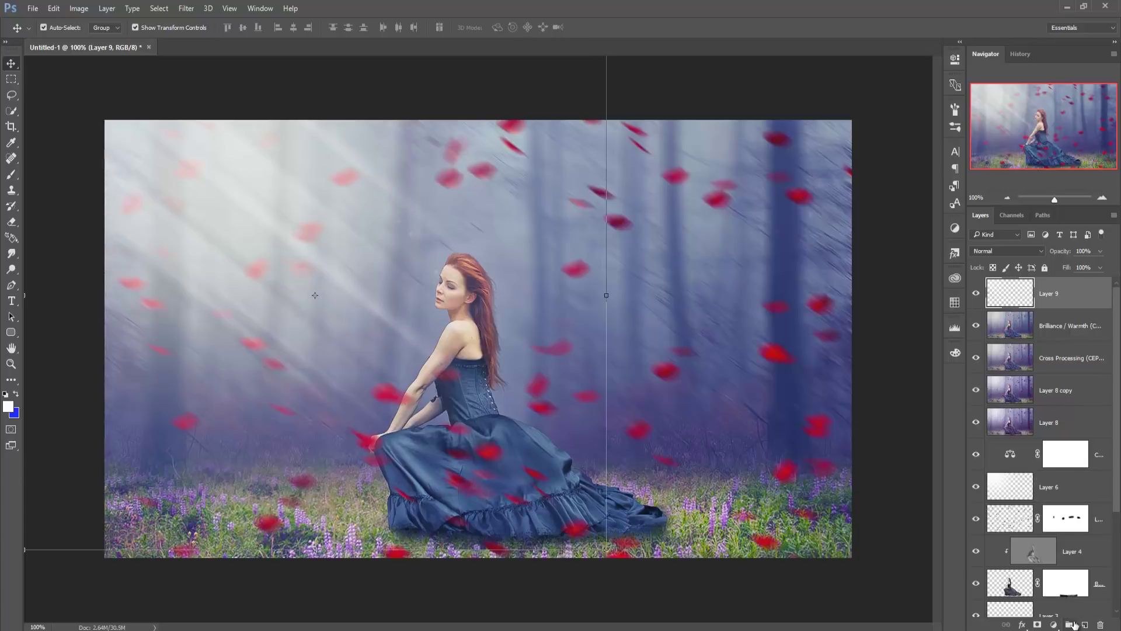
Add a Photo Filter adjustment layer tinted navy 0e2749 at 25% density
left_click(1054, 626)
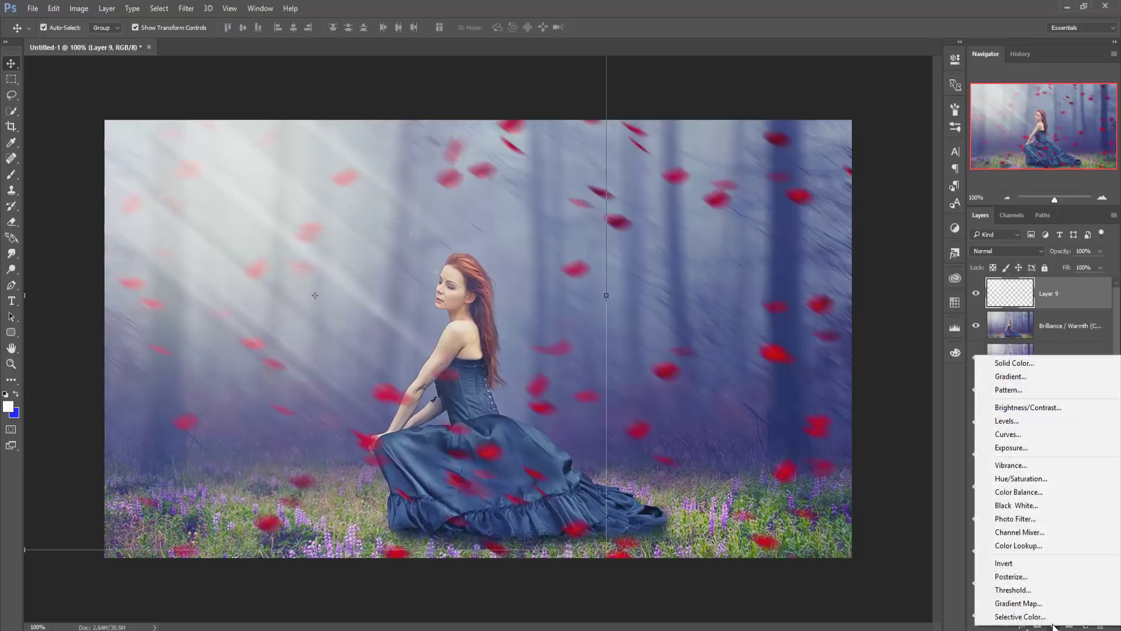
left_click(1013, 519)
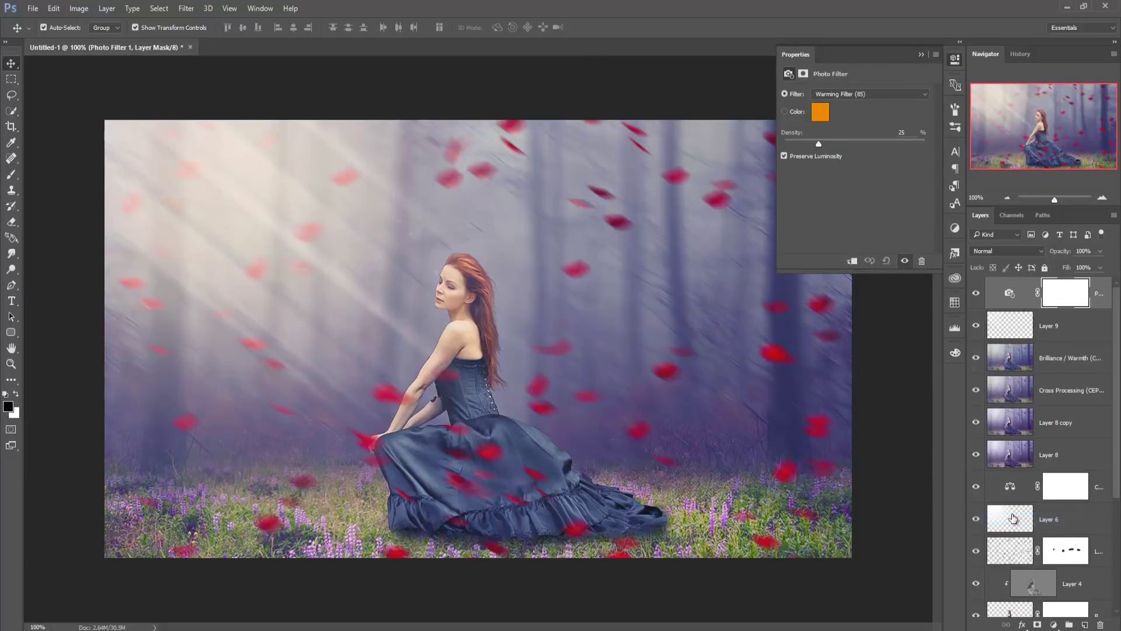
left_click(818, 117)
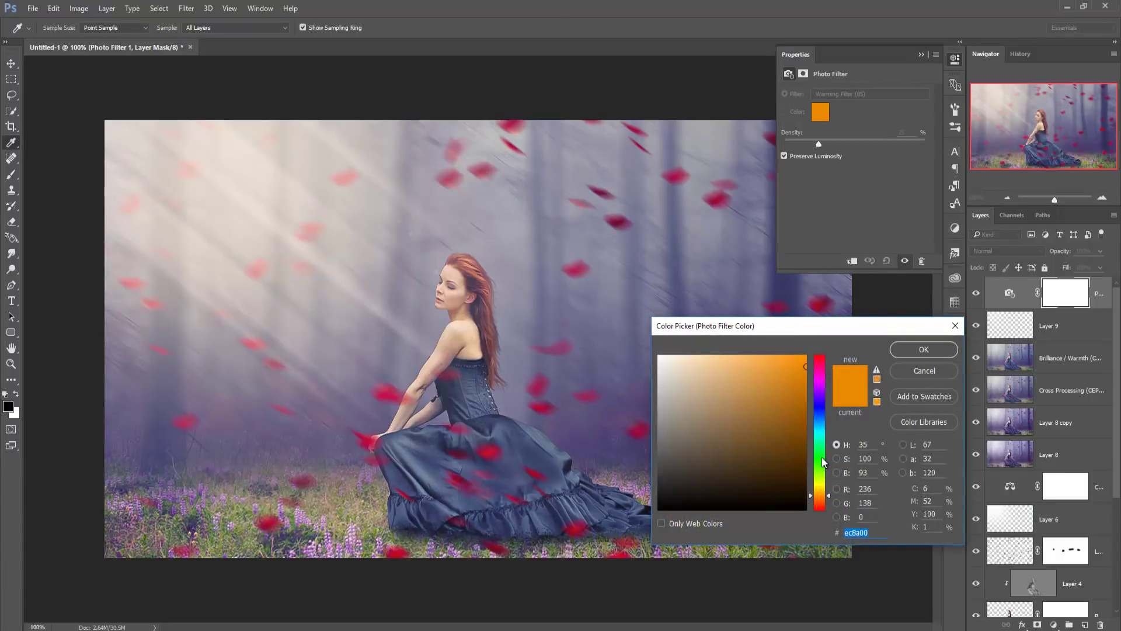
left_click(822, 483)
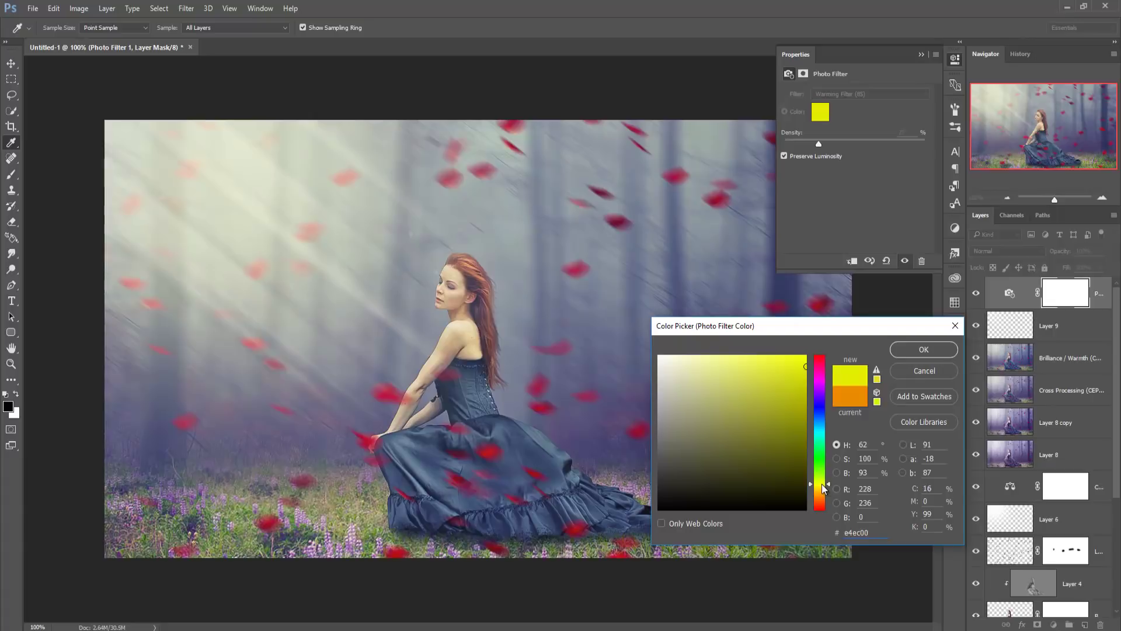
left_click(820, 420)
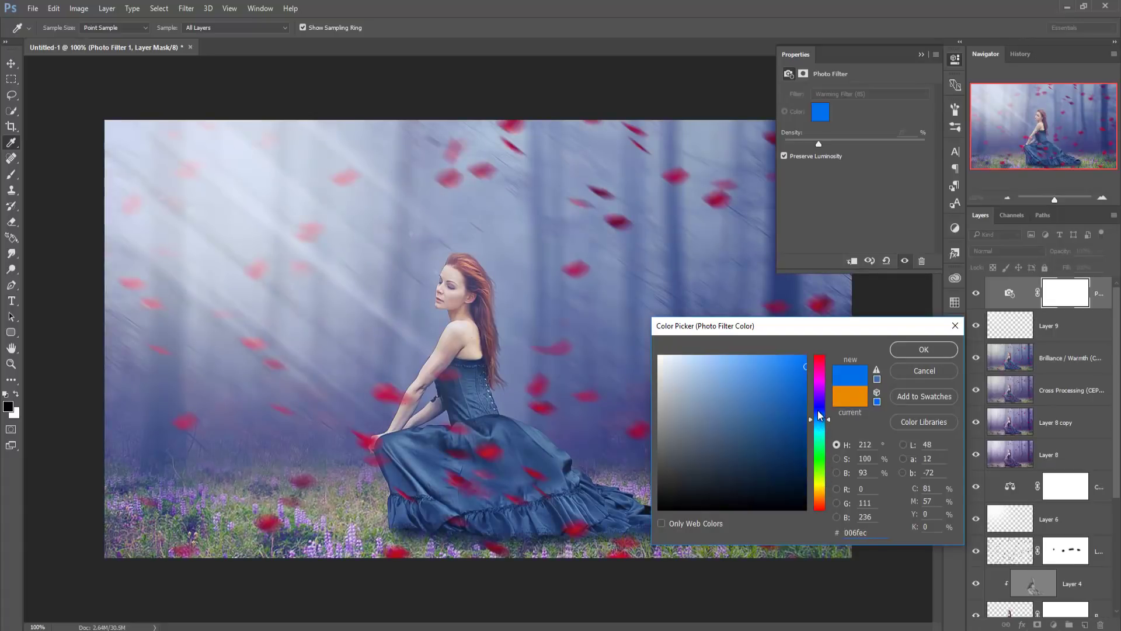
left_click(818, 412)
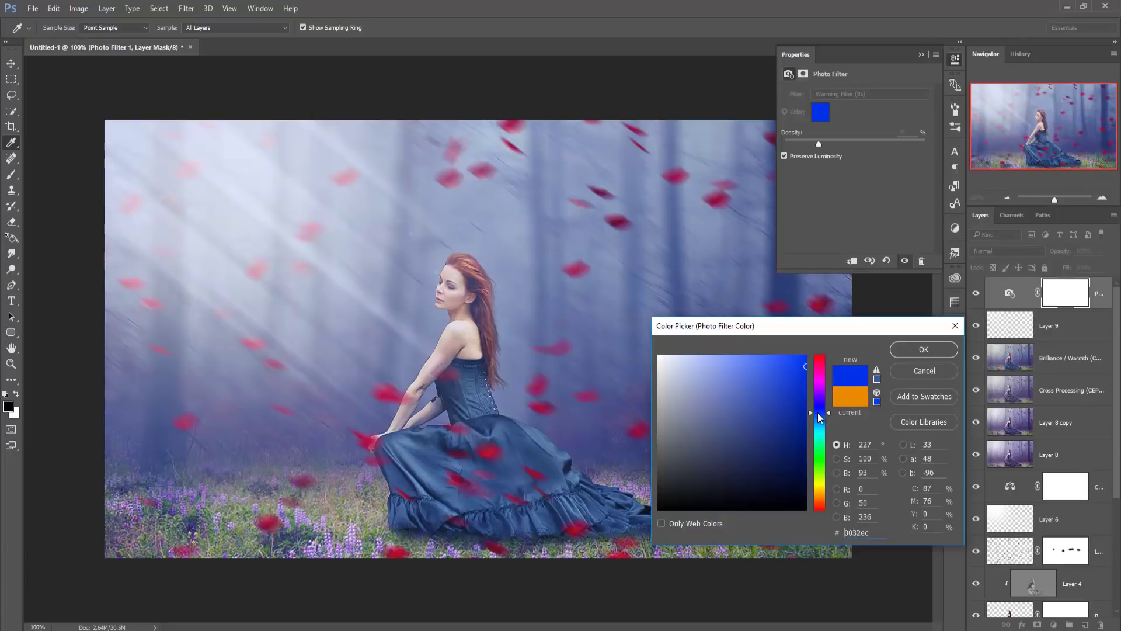
left_click(819, 420)
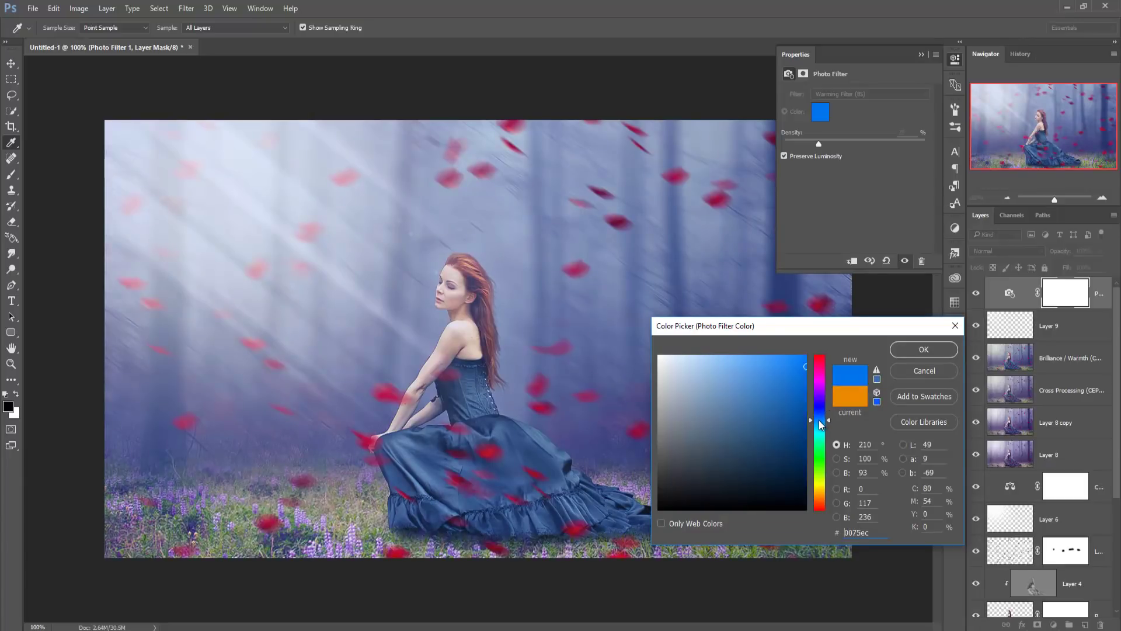
left_click(820, 418)
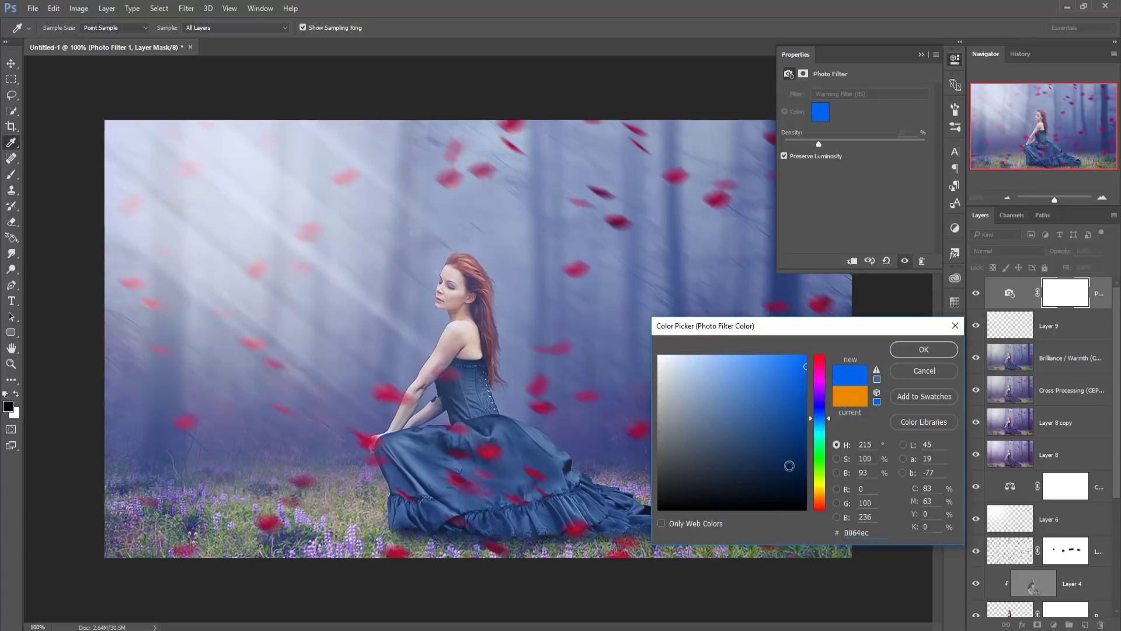
left_click(778, 464)
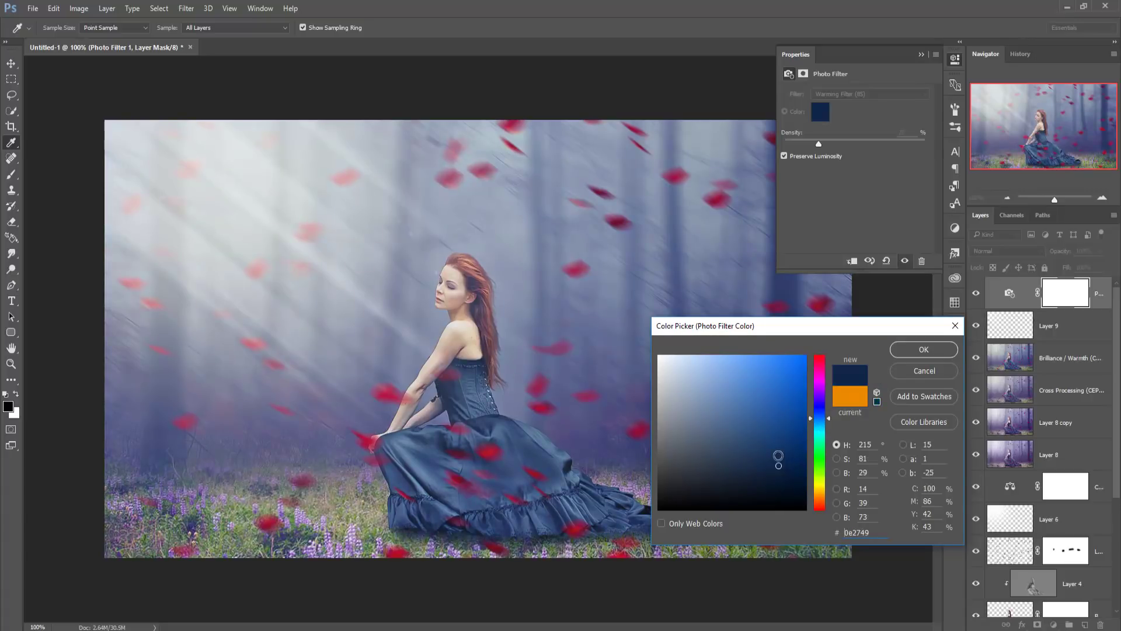
left_click(911, 350)
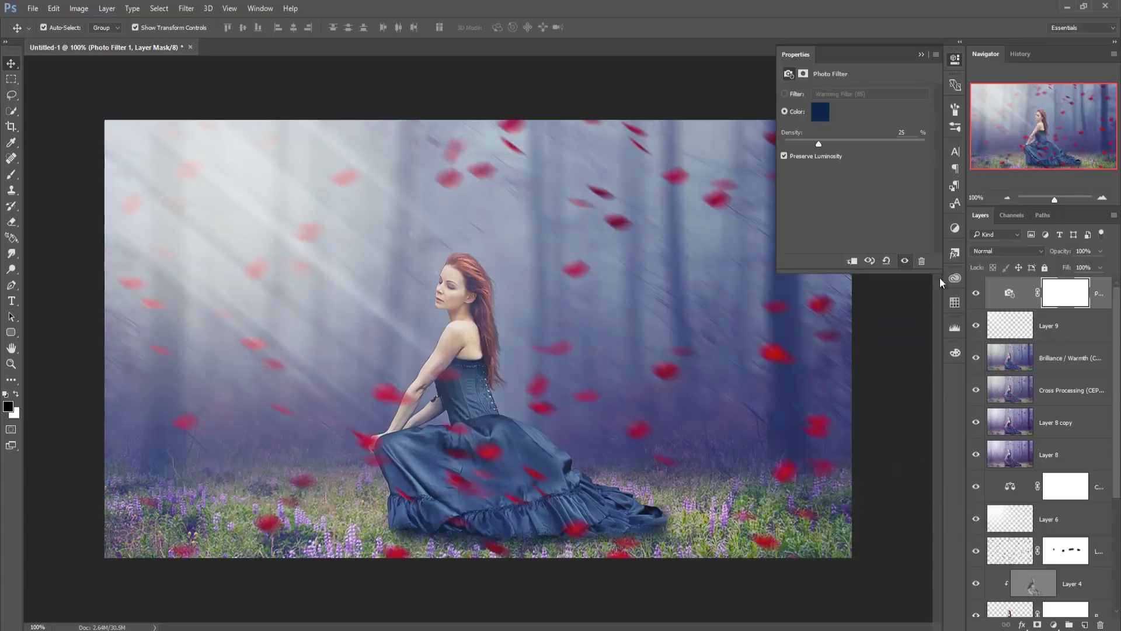
left_click(921, 53)
Stamp all visible layers into a new merged Layer 10 with Ctrl+Alt+Shift+E
key("ctrl+2")
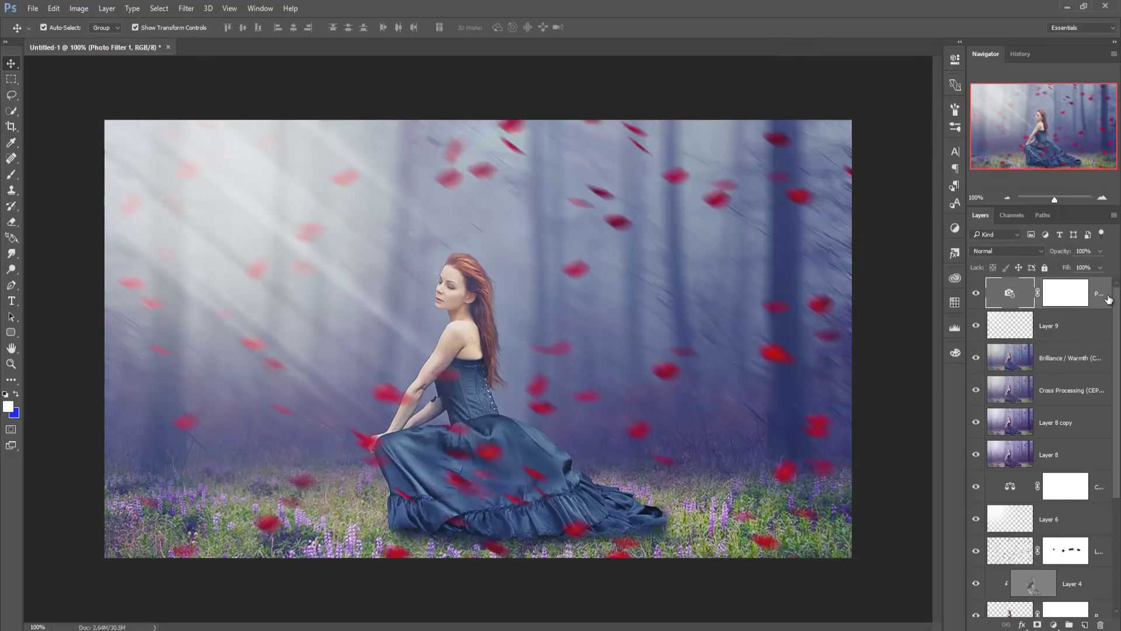
key("ctrl")
key("ctrl+shift+alt+e")
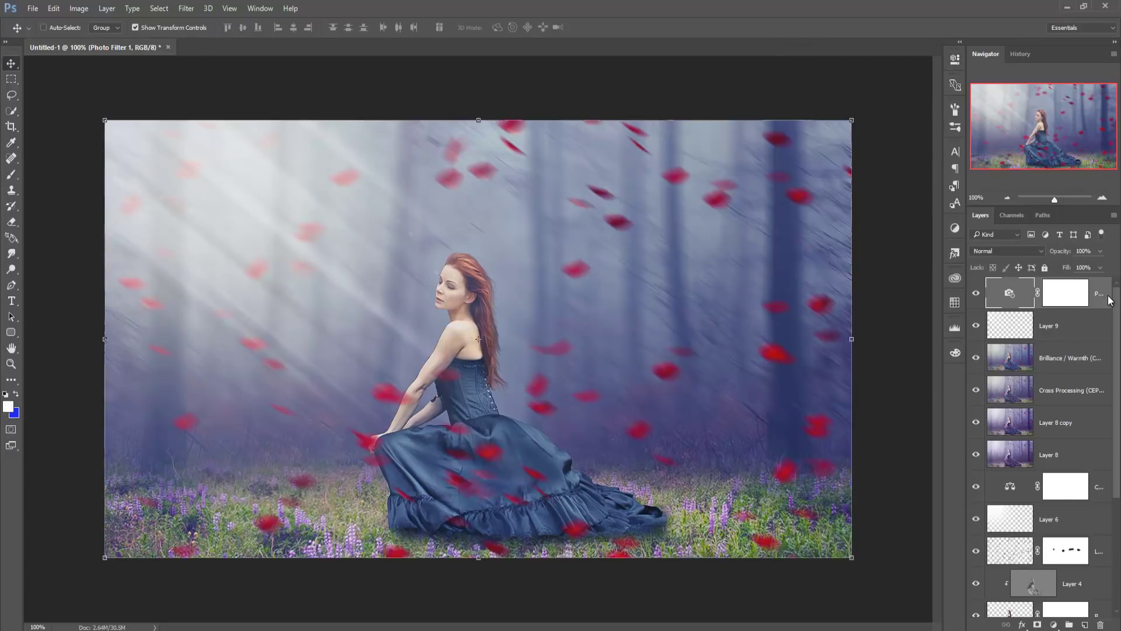